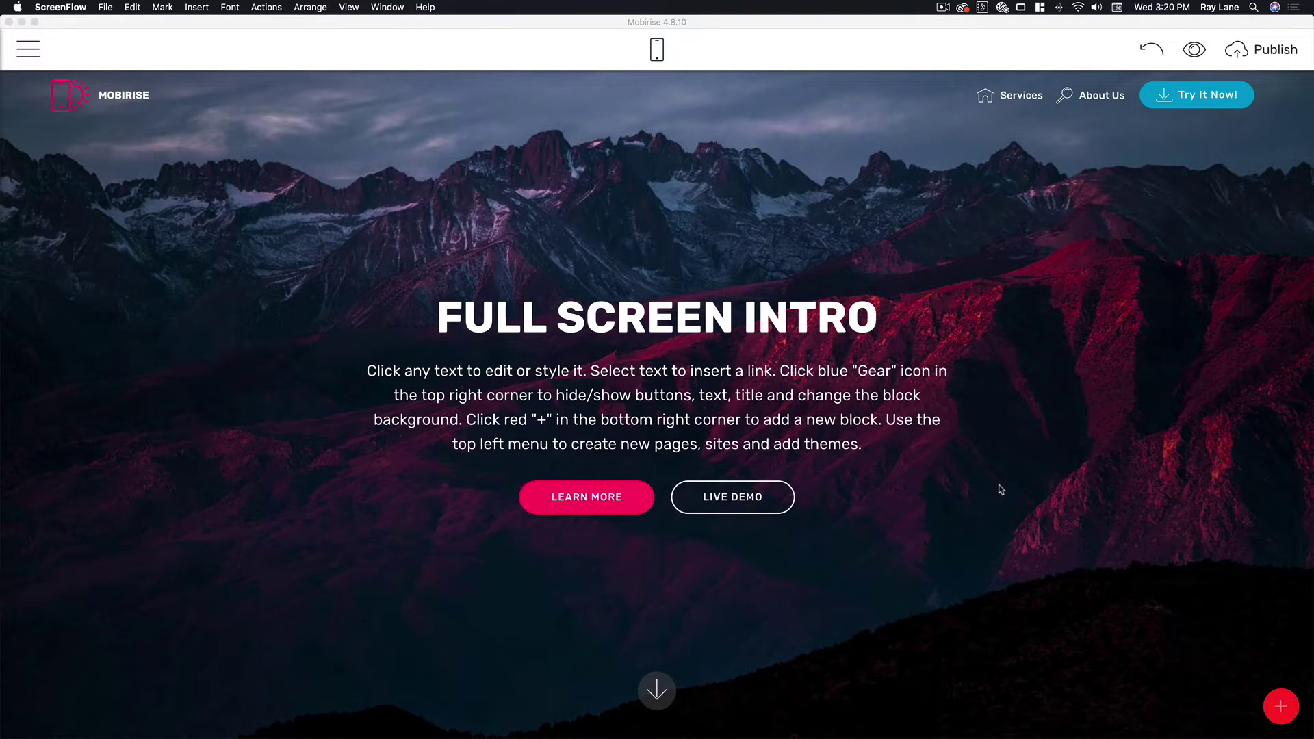
scroll(998, 490, down, 3)
scroll(998, 489, up, 3)
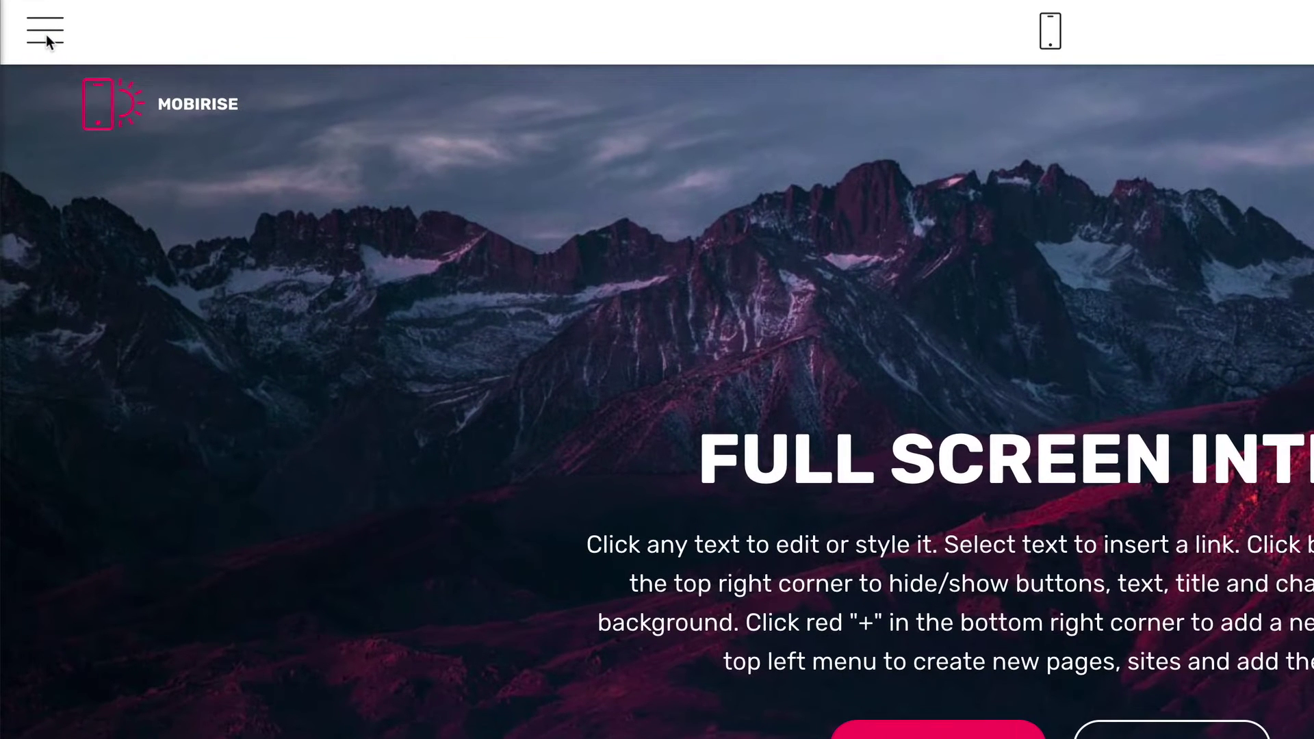
Create a new page in the current site and name it Test2.
click(46, 35)
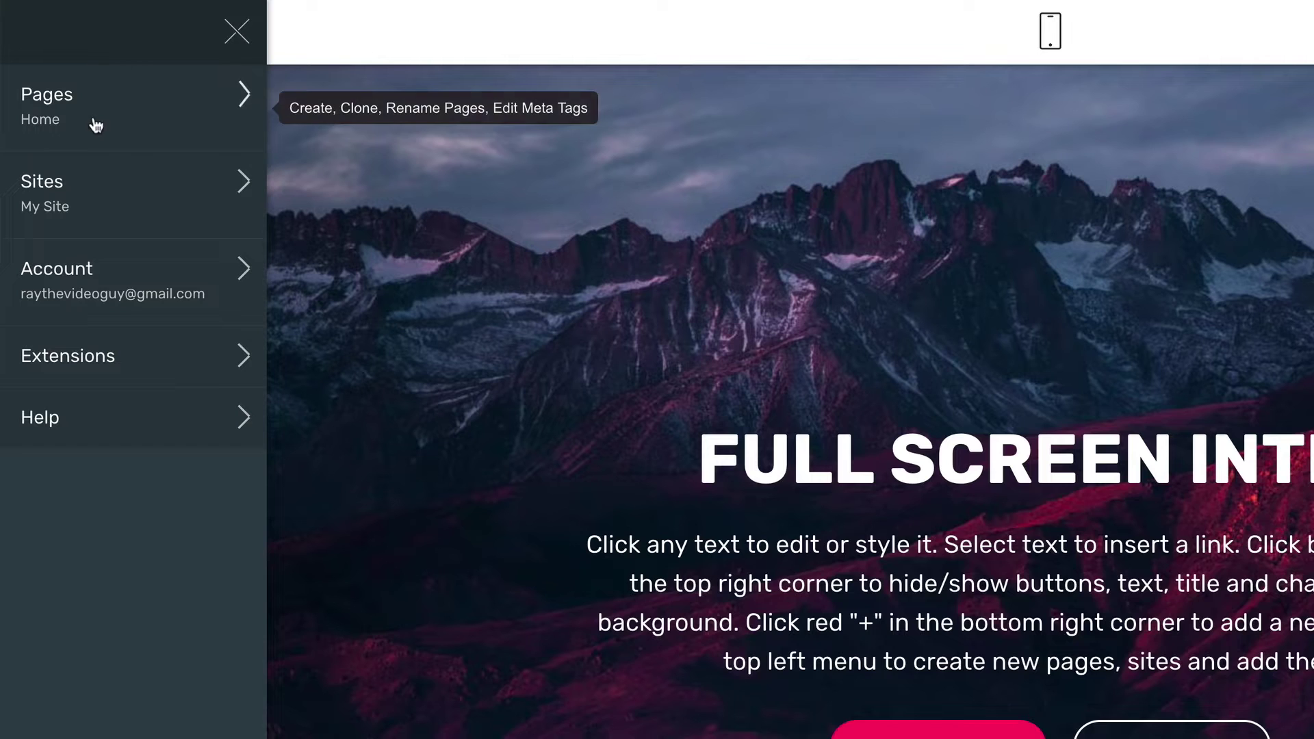
click(141, 115)
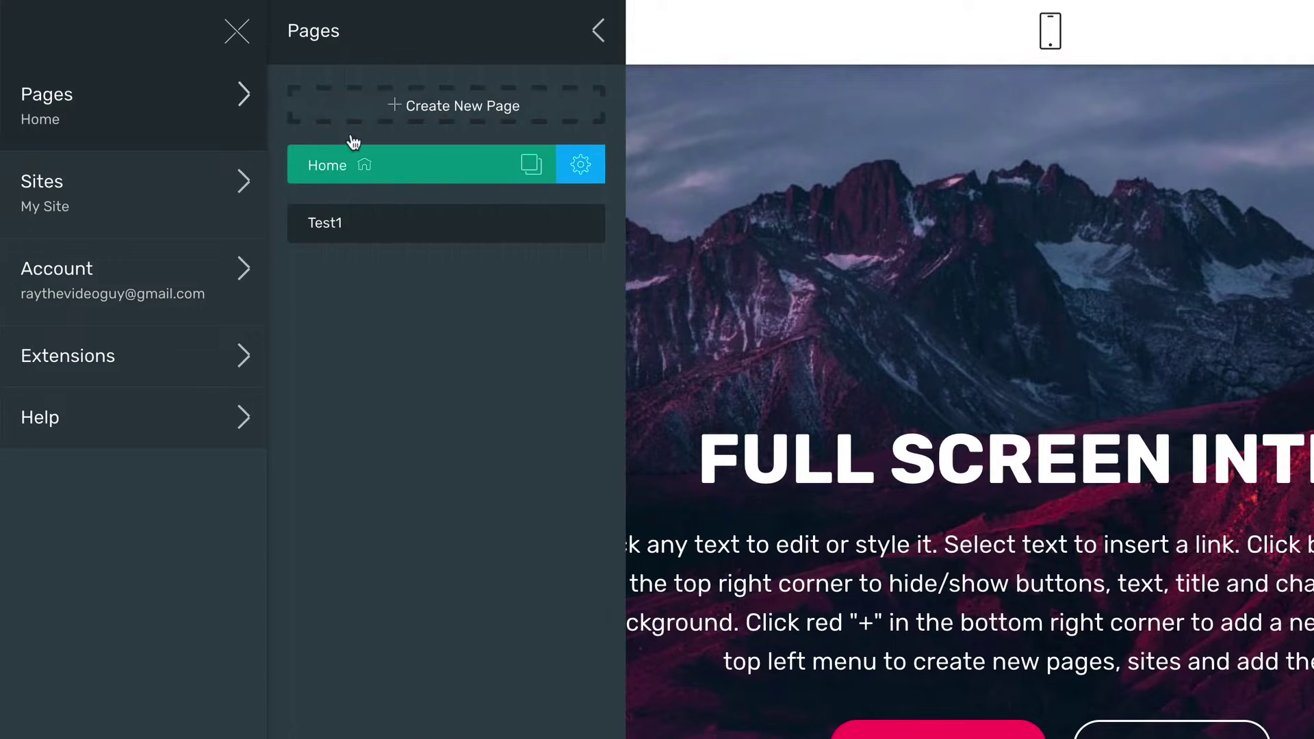
click(452, 120)
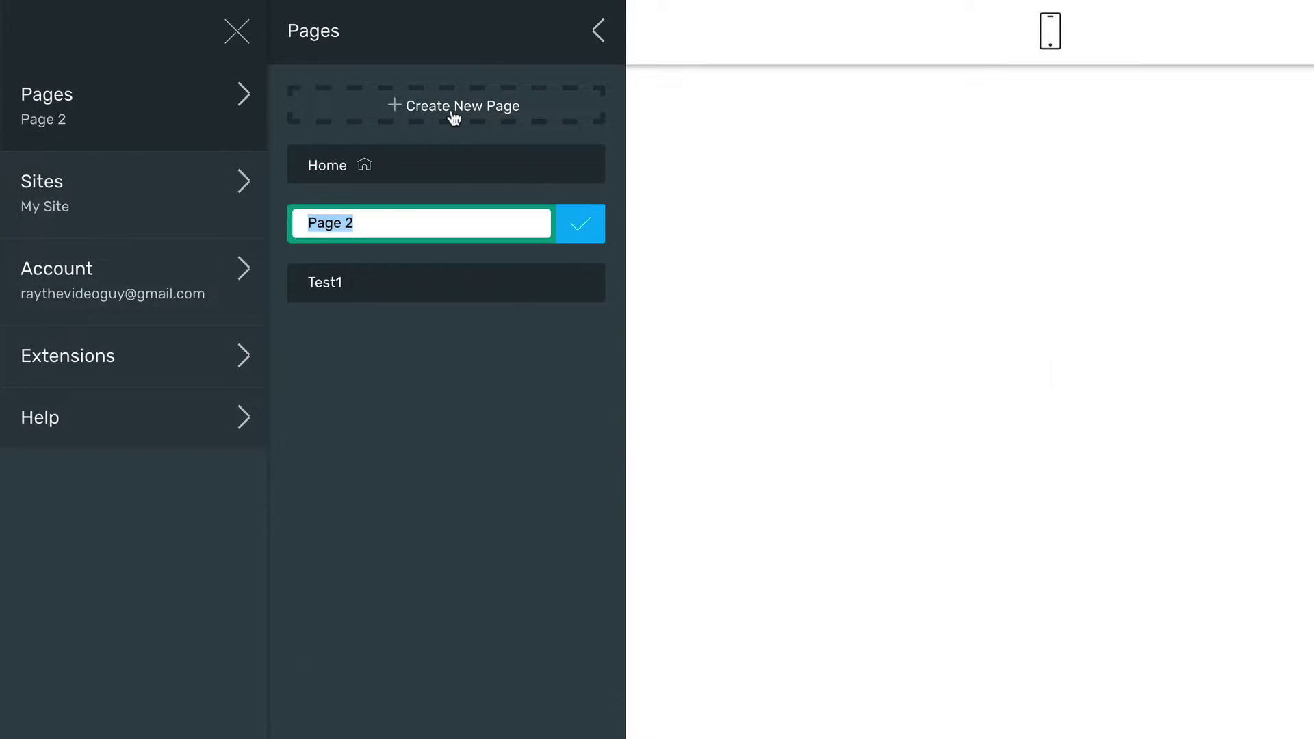
text(Test2)
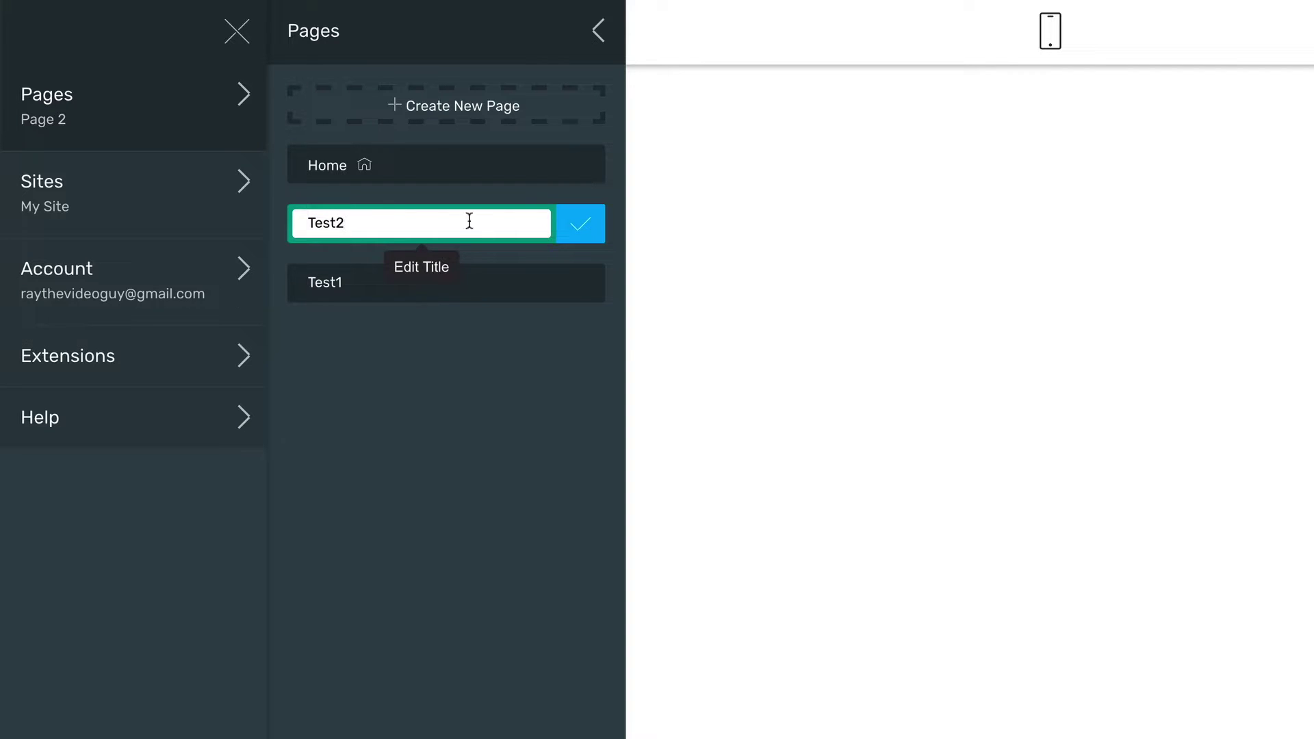
click(708, 335)
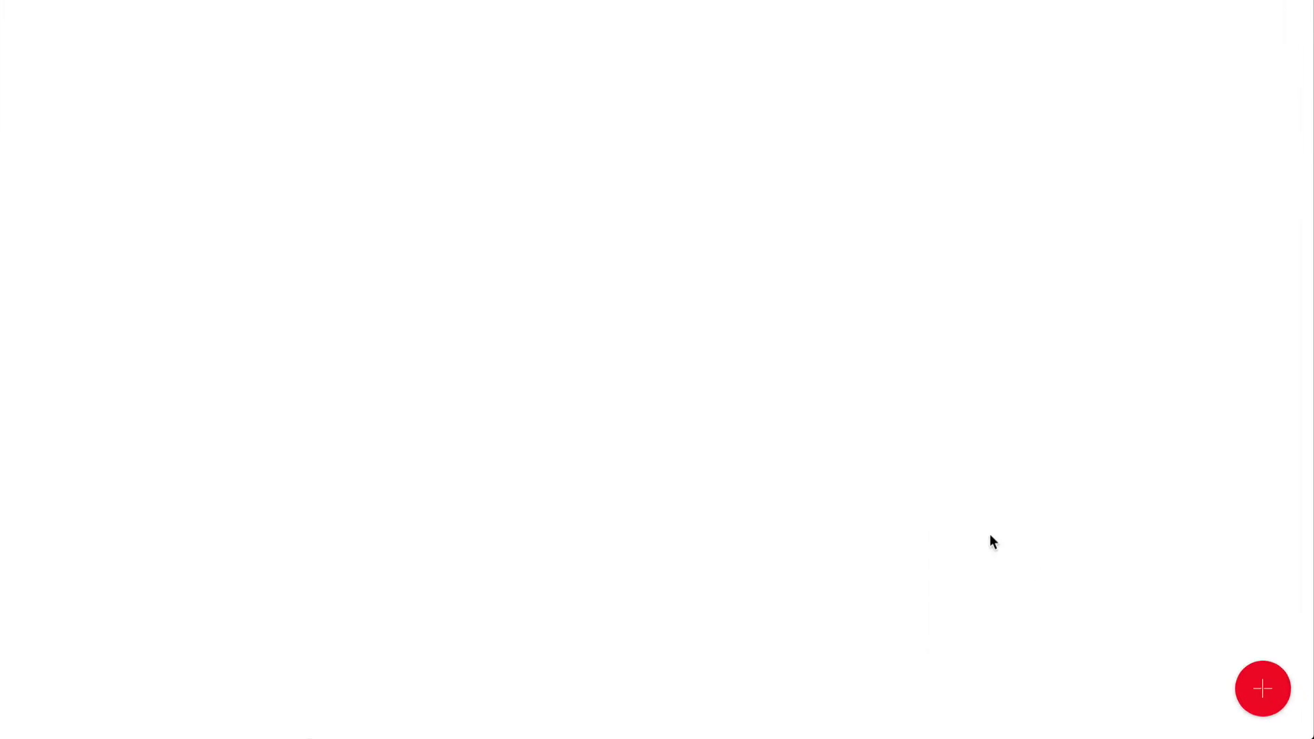
Browse the block library for the empty page, from menus and headers through galleries, articles, features, pricing tables and info blocks.
click(1245, 669)
scroll(1211, 154, up, 20)
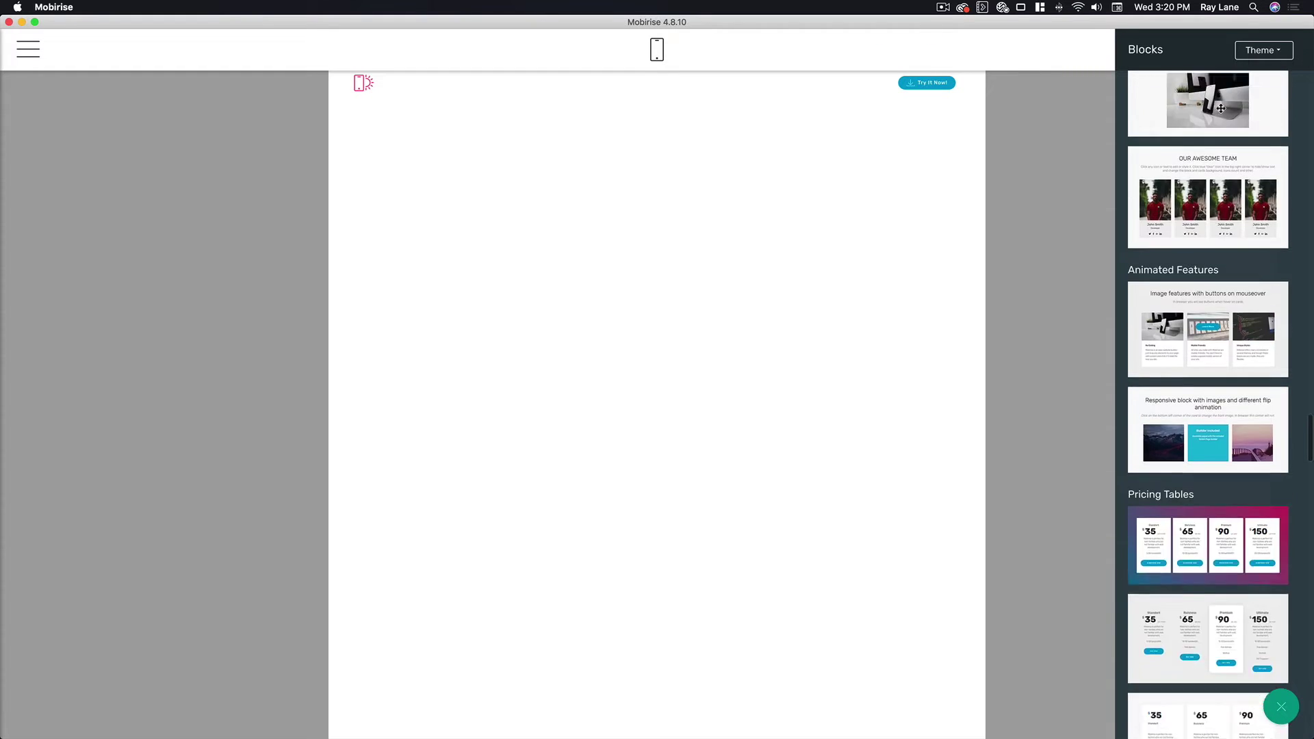
scroll(1221, 109, up, 10)
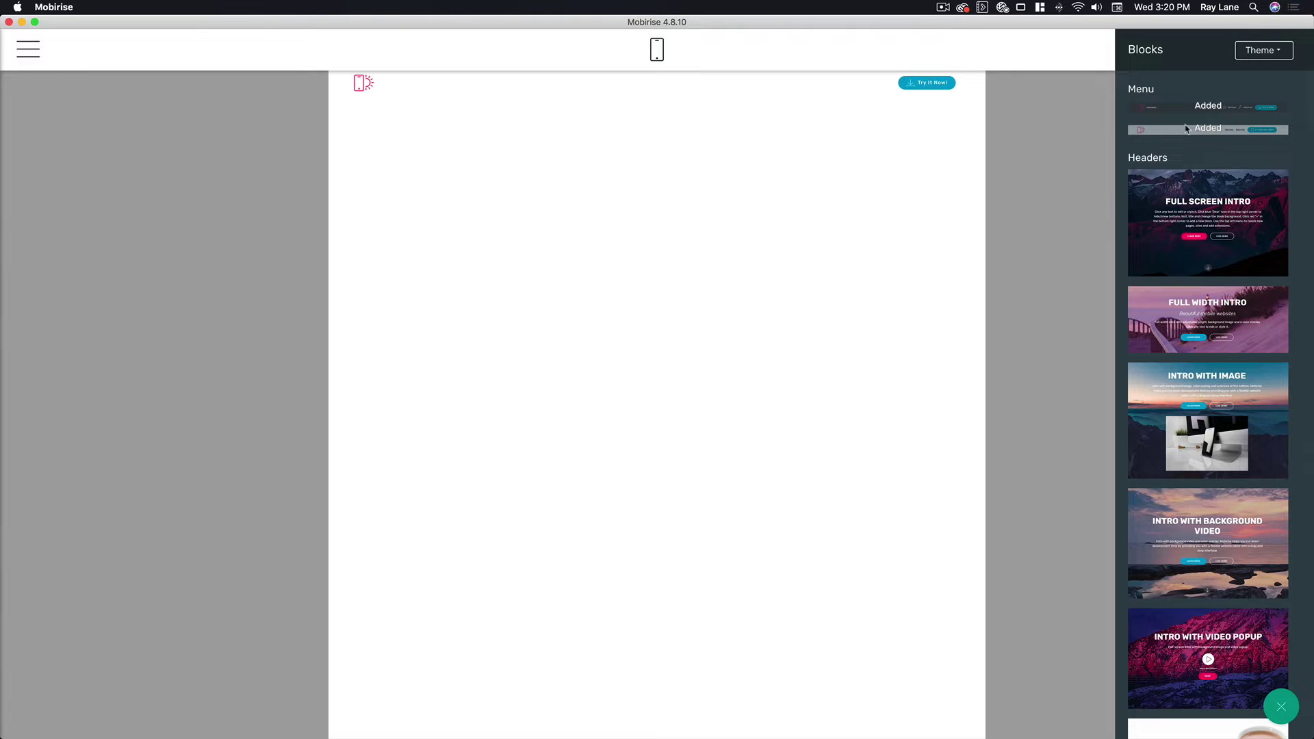
scroll(1195, 250, down, 20)
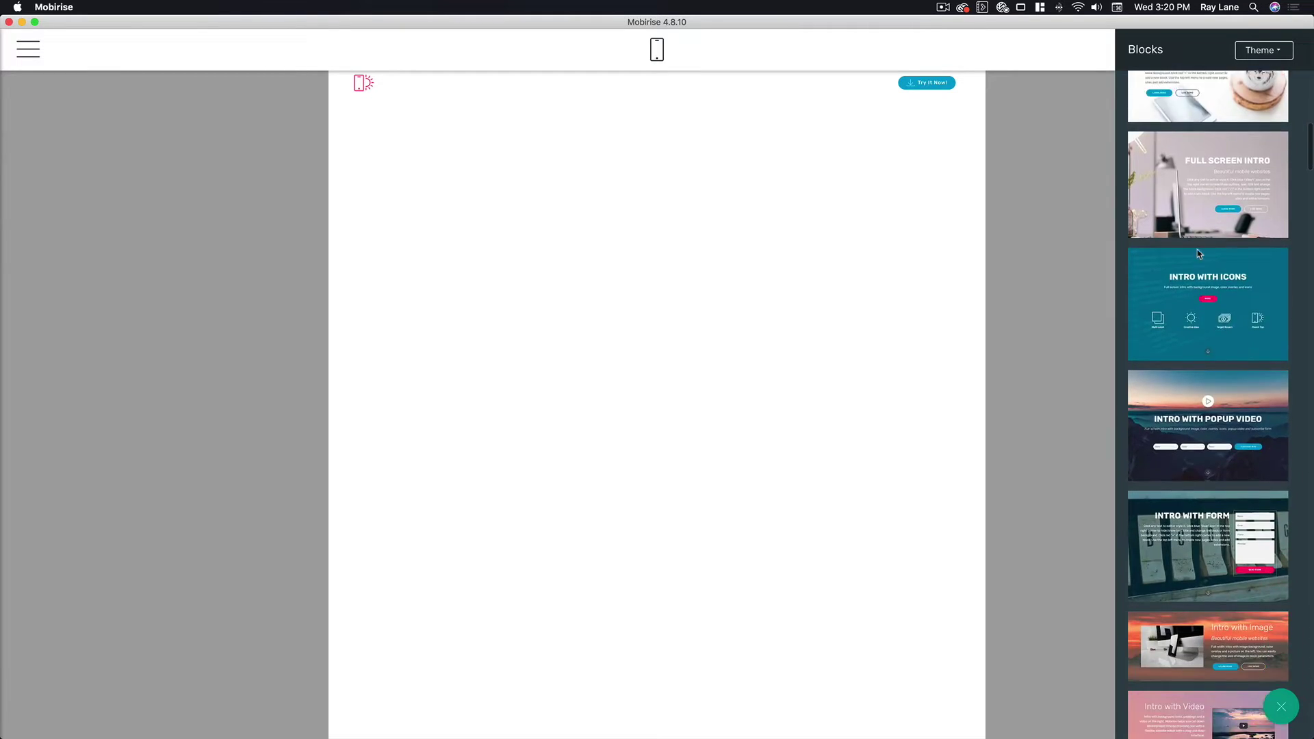
scroll(1198, 248, down, 20)
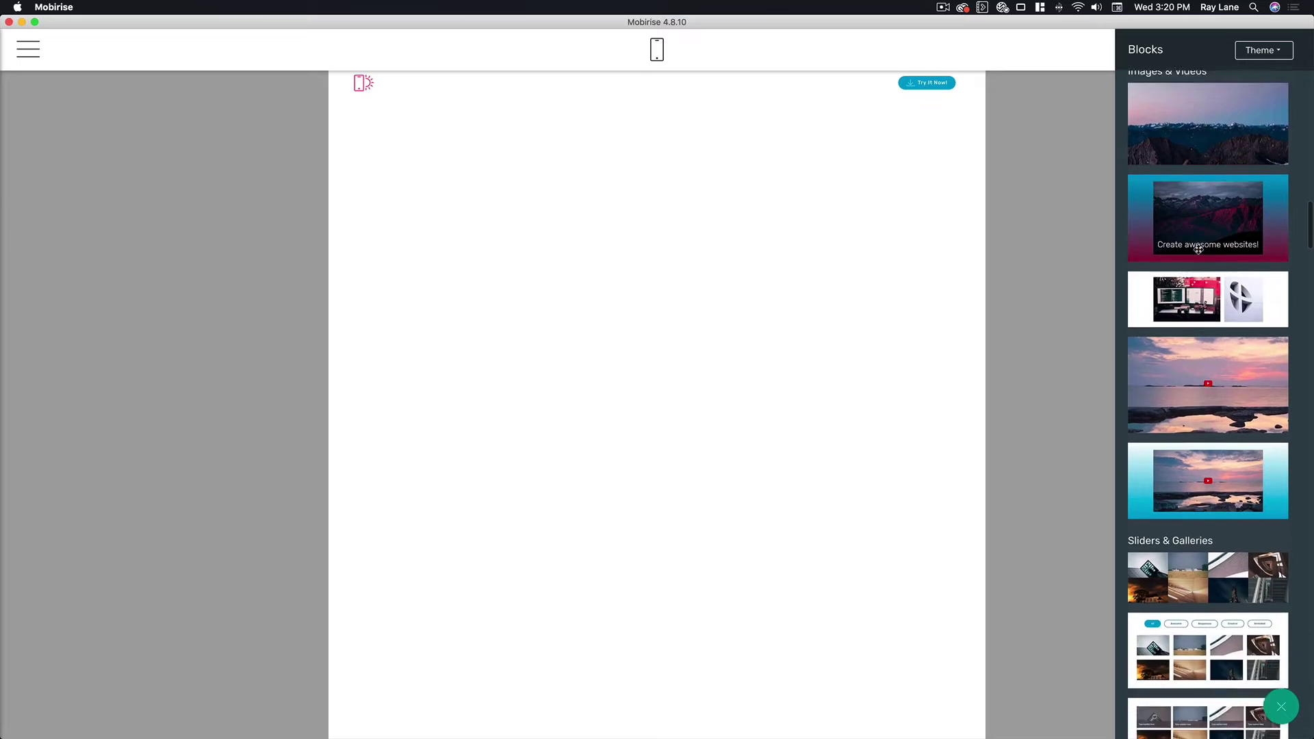
scroll(1198, 249, down, 5)
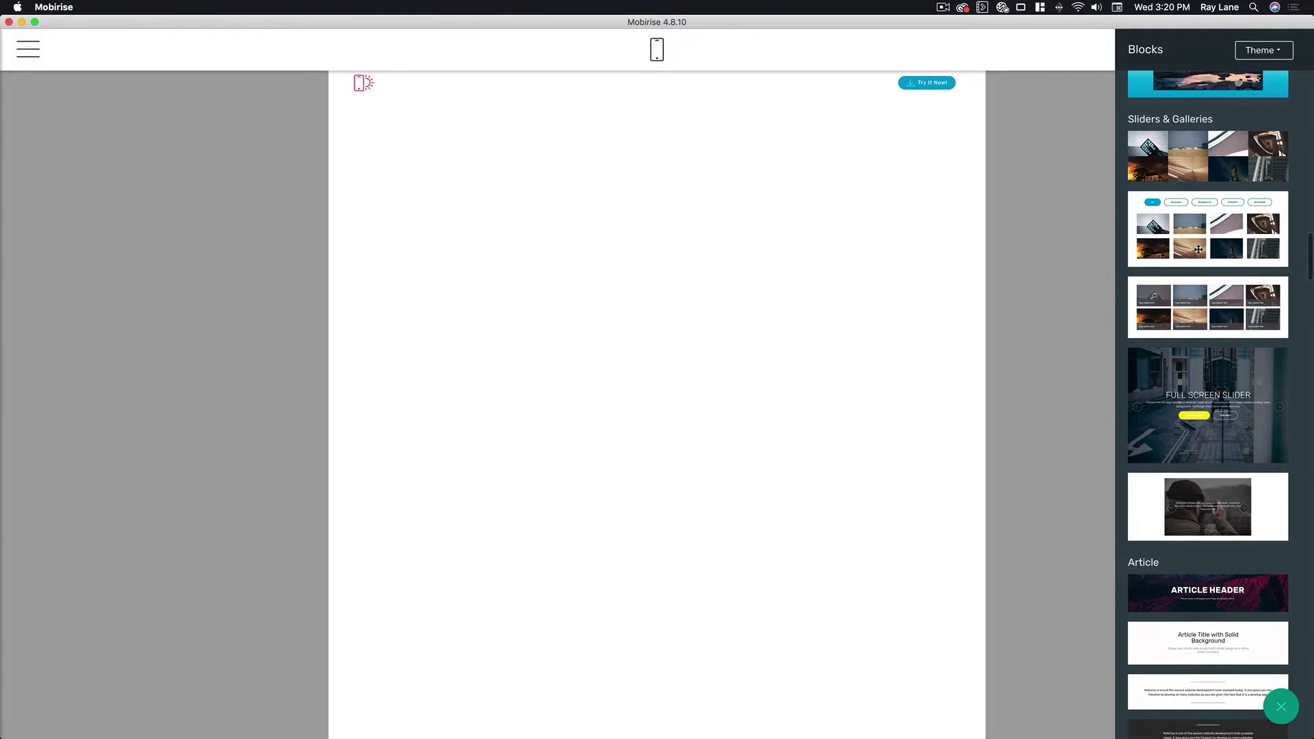
scroll(1214, 375, down, 15)
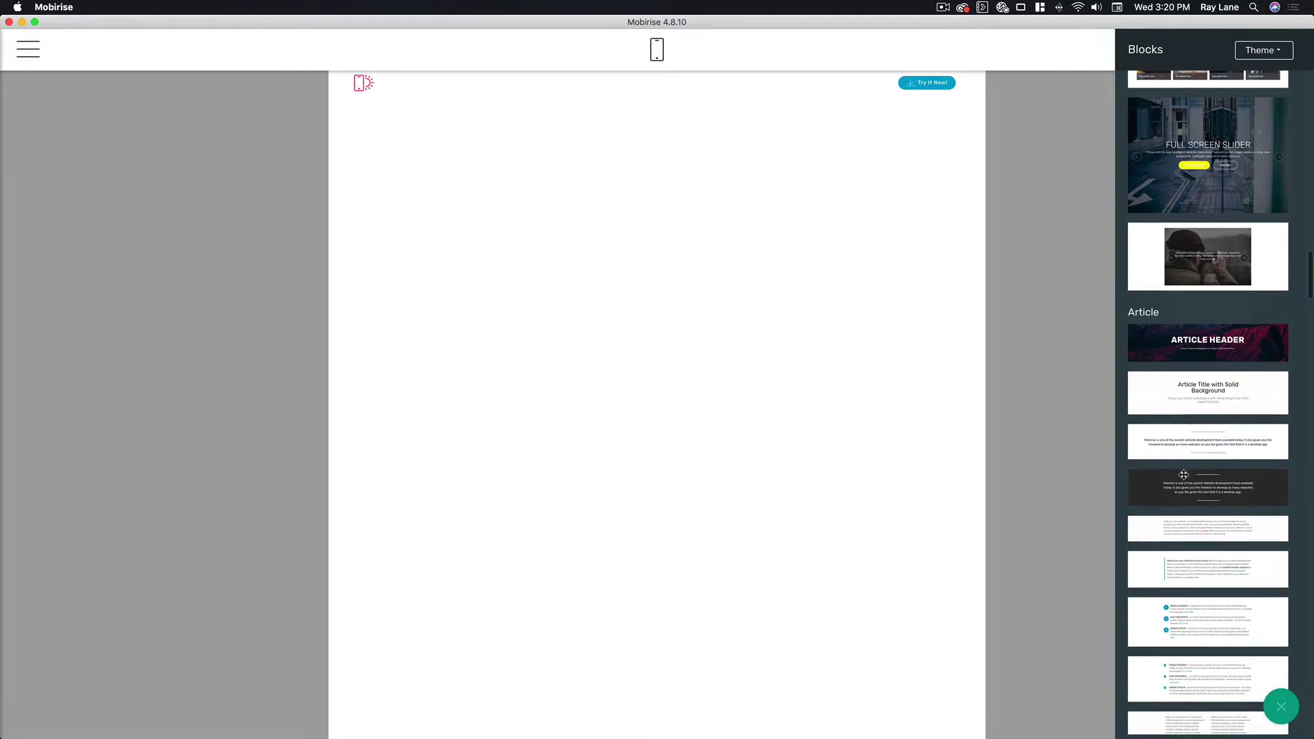
scroll(1212, 488, down, 20)
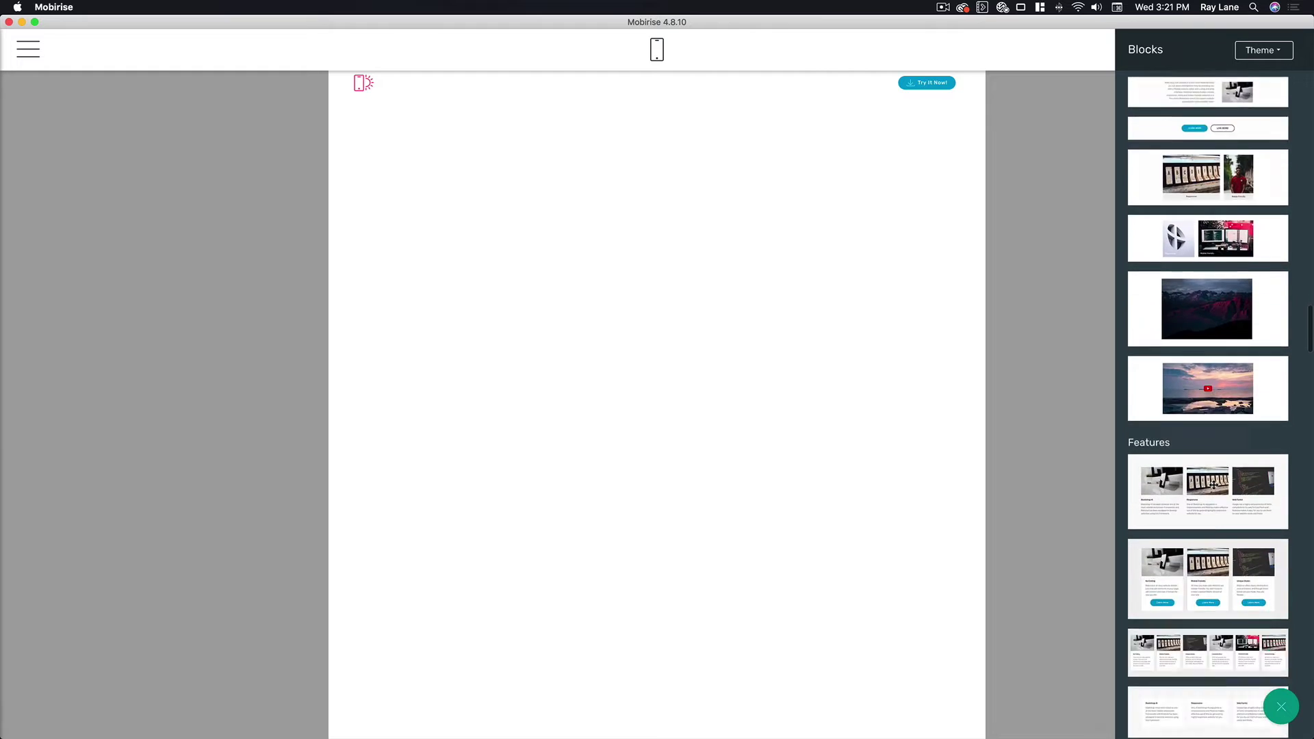
scroll(1201, 299, up, 2)
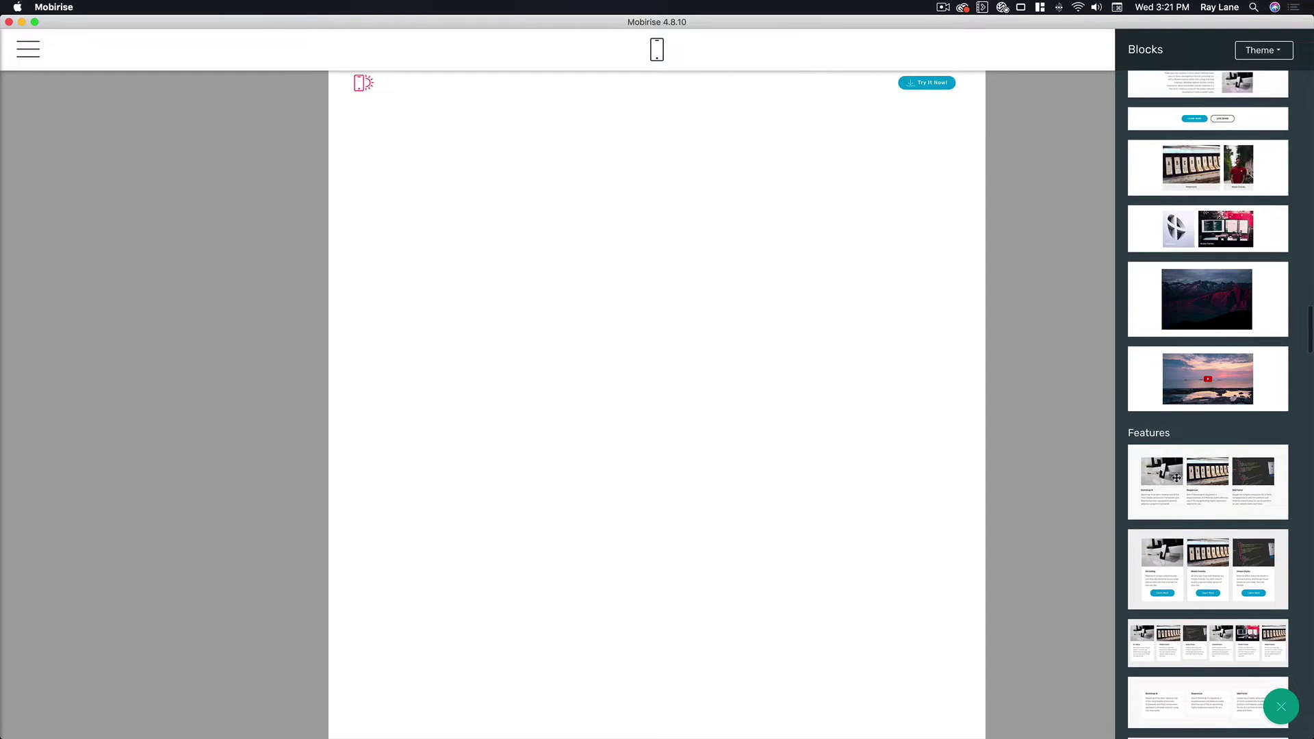
scroll(1175, 476, down, 18)
scroll(1179, 480, down, 20)
scroll(1179, 484, down, 10)
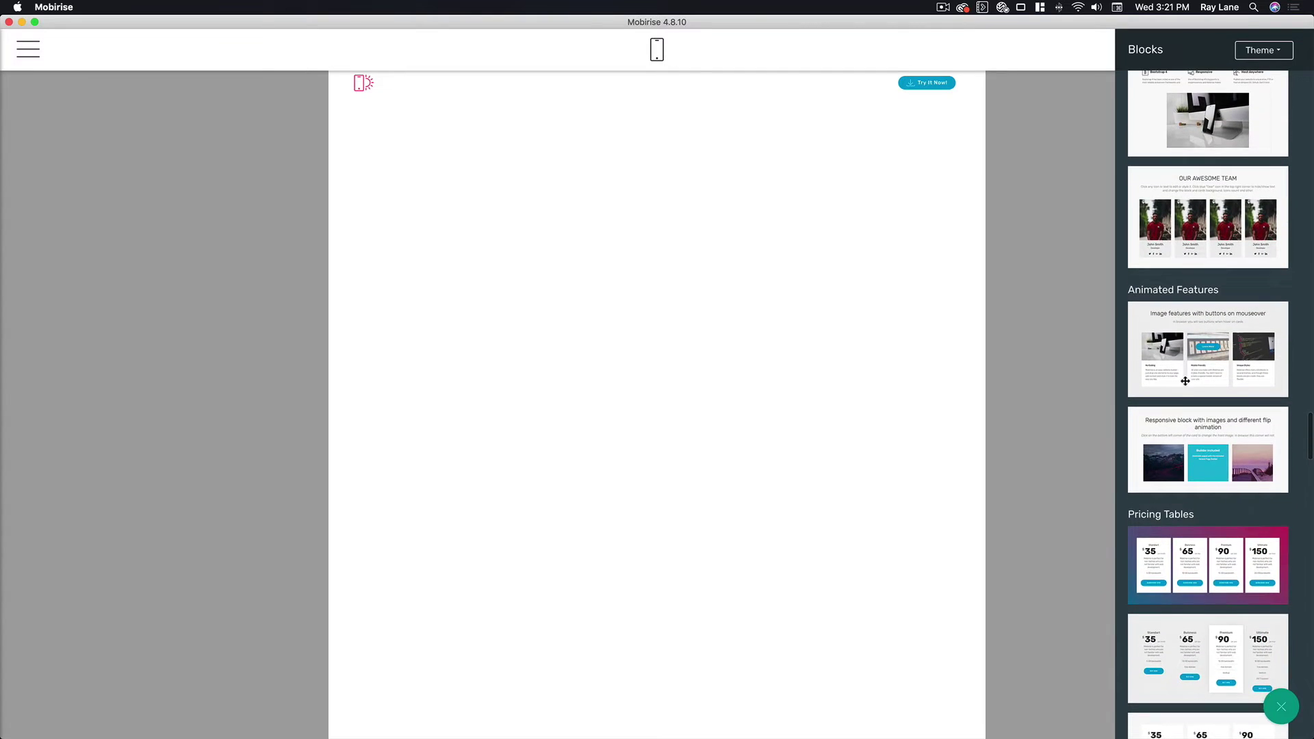
scroll(1192, 411, down, 7)
scroll(1196, 520, down, 18)
scroll(1137, 357, down, 14)
scroll(1192, 360, down, 8)
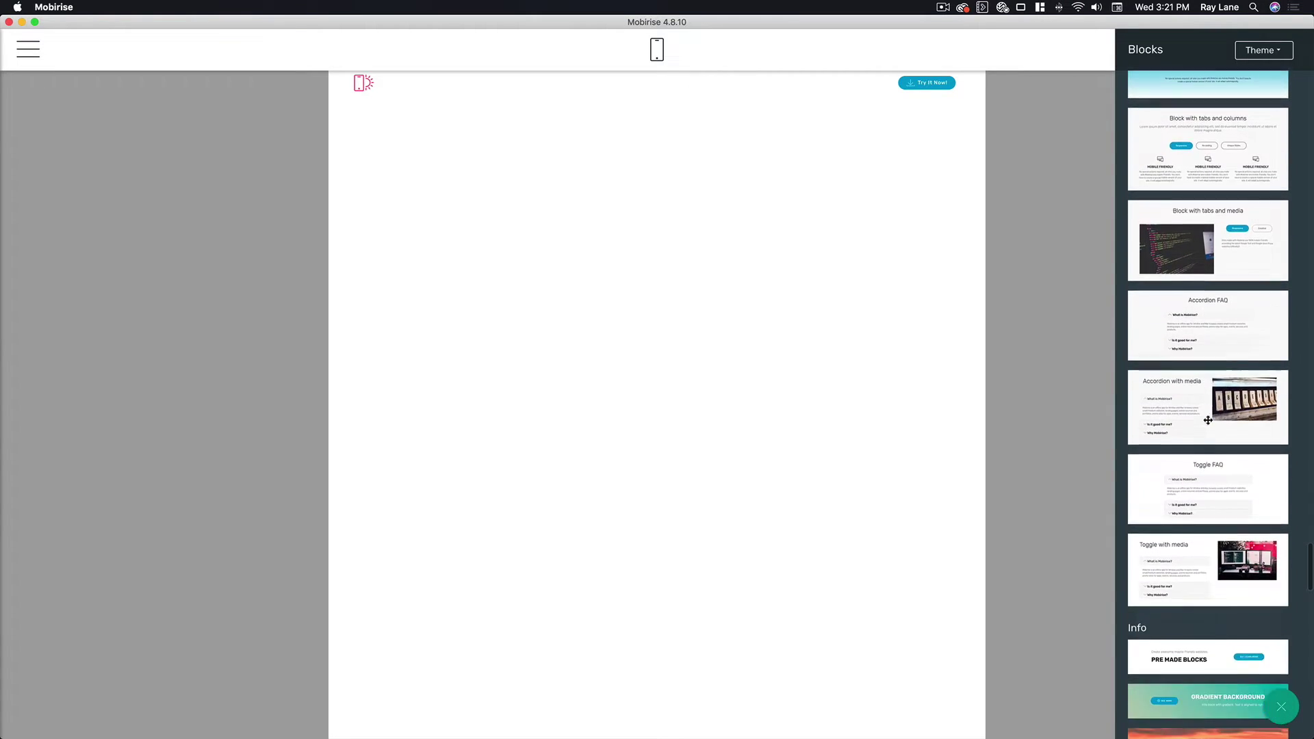
scroll(1208, 423, down, 20)
scroll(1208, 424, up, 20)
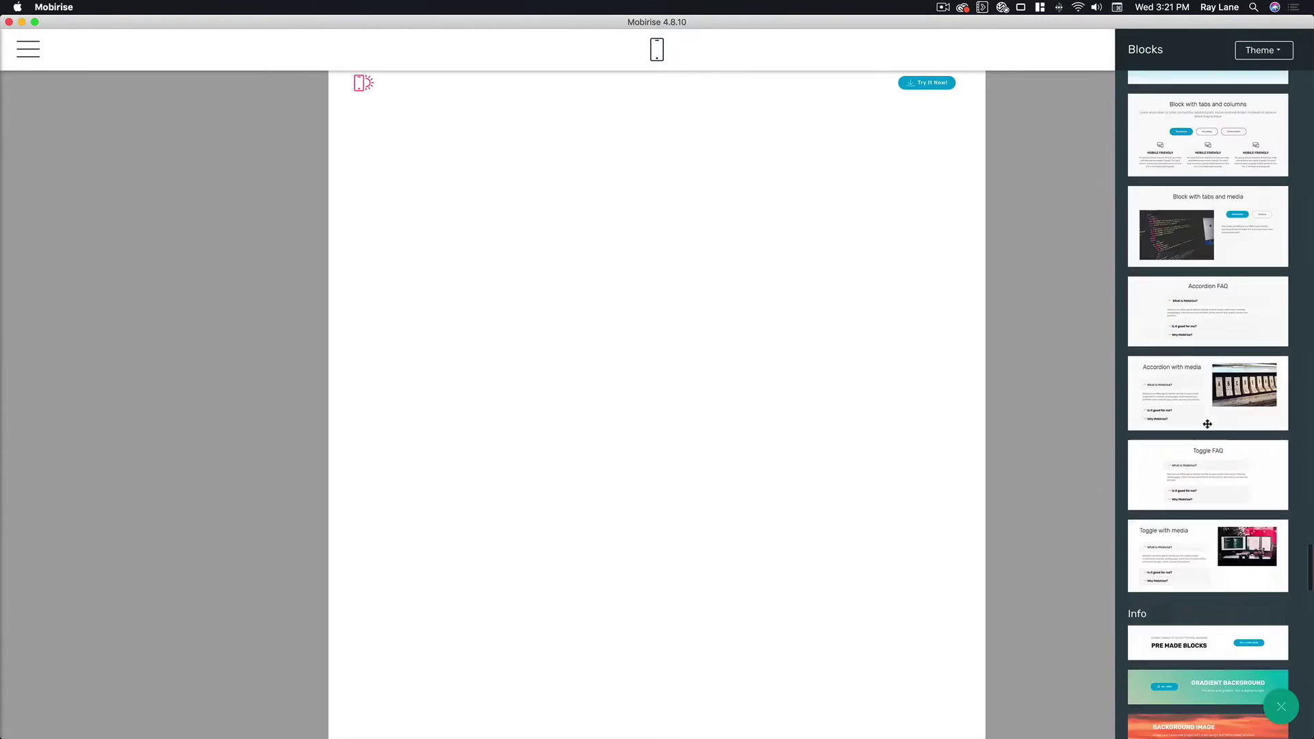
scroll(1208, 423, up, 20)
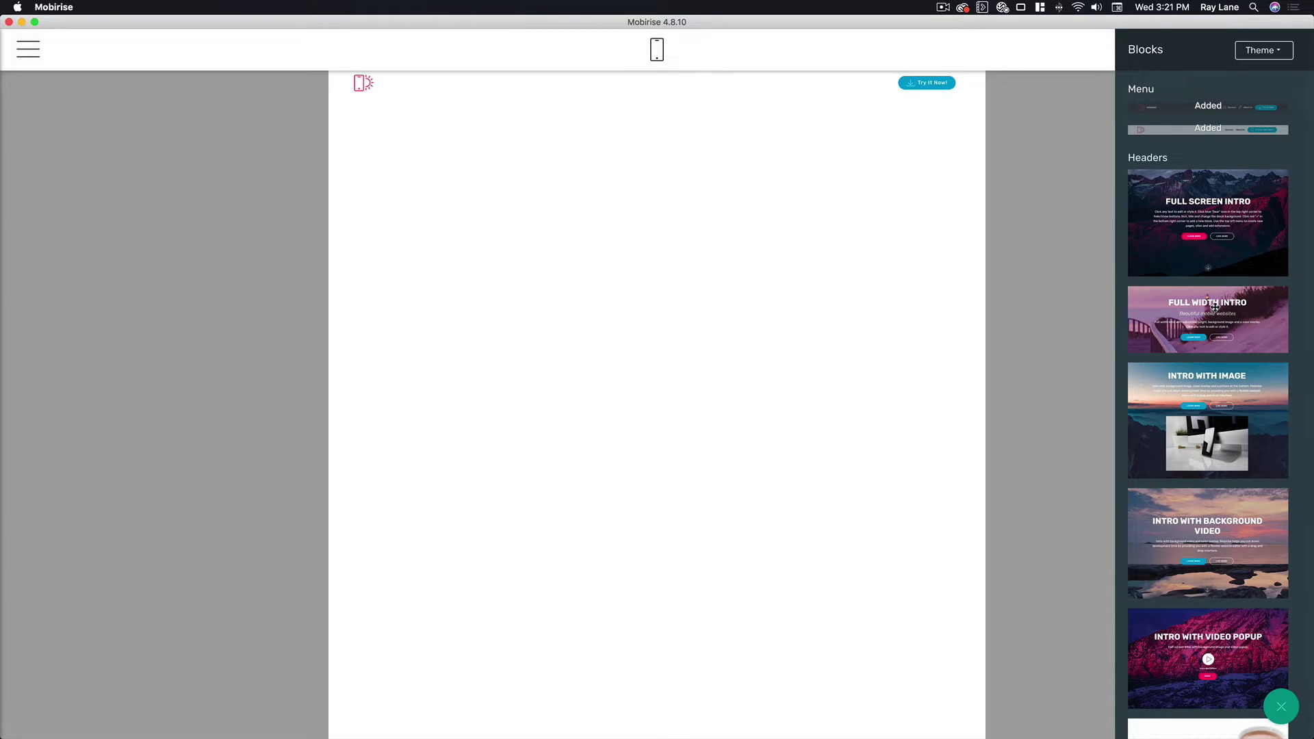
Add the Full Width Intro header block to the page and change its main heading to "TITLE".
drag(1234, 309, 683, 153)
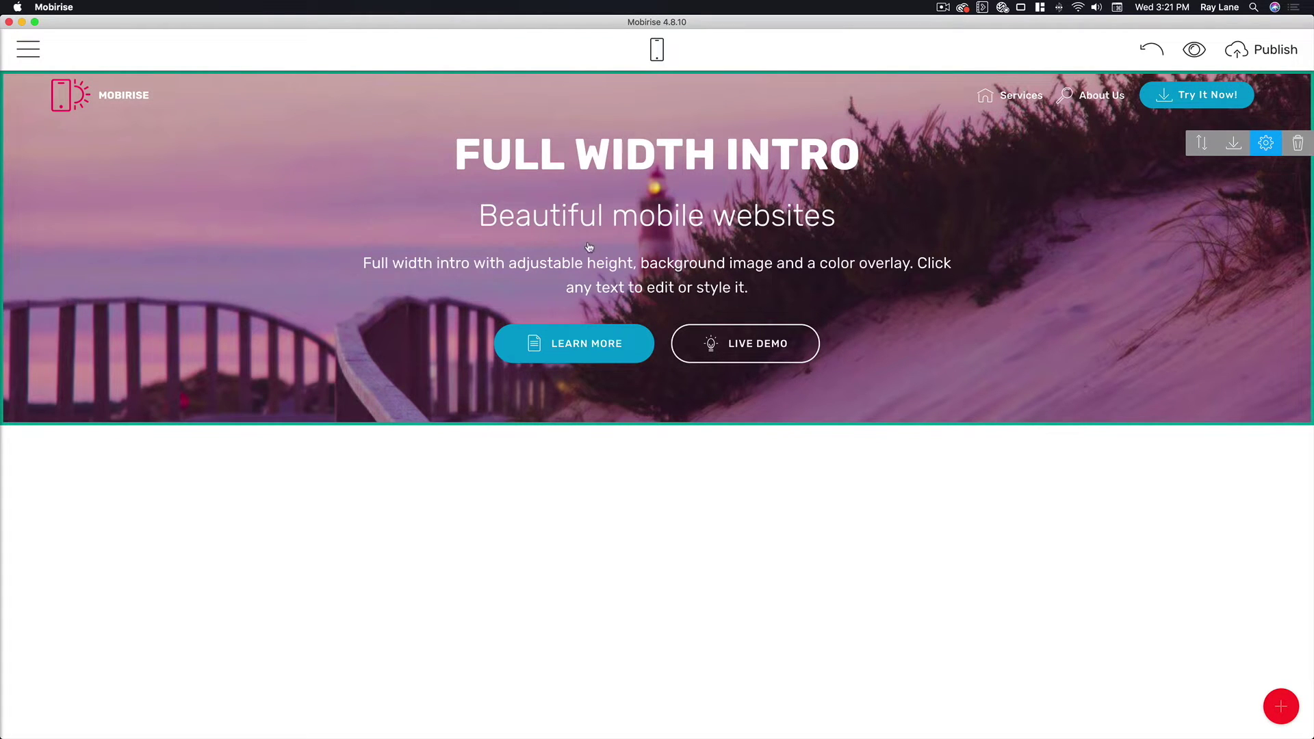
triple_click(644, 154)
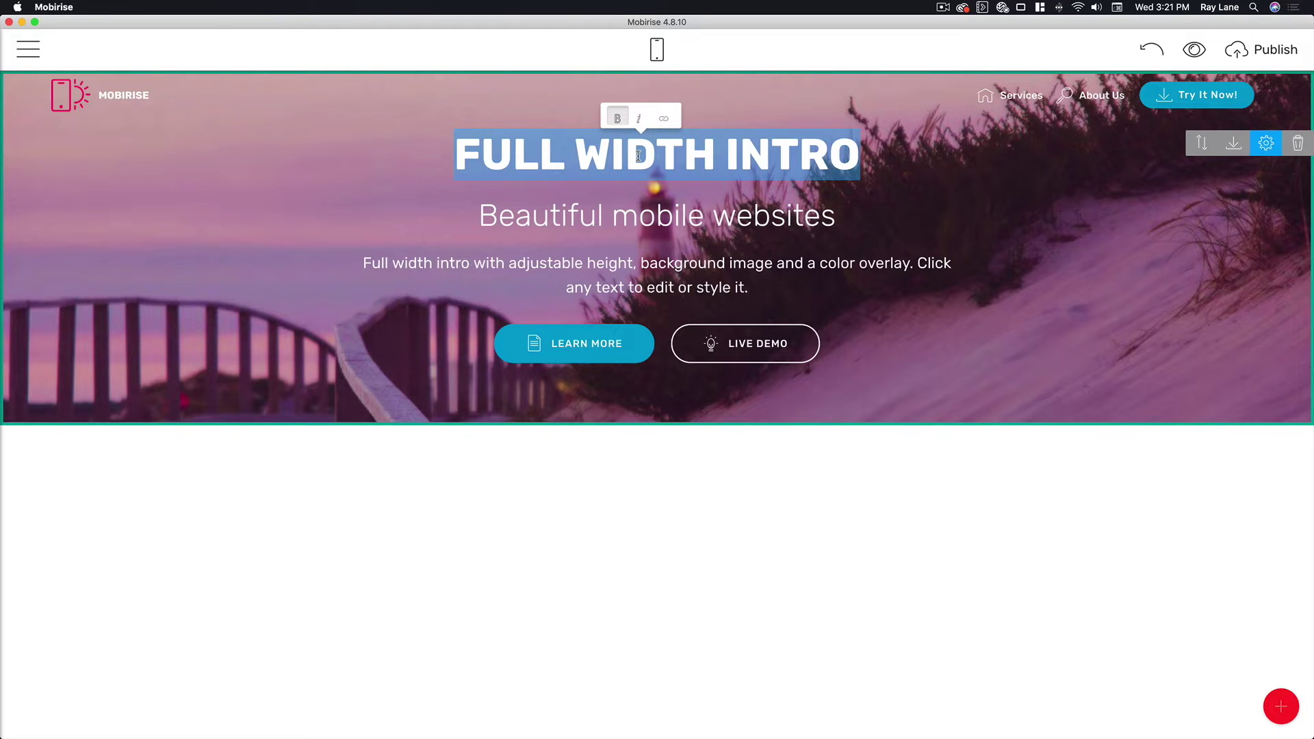
text(TITLE)
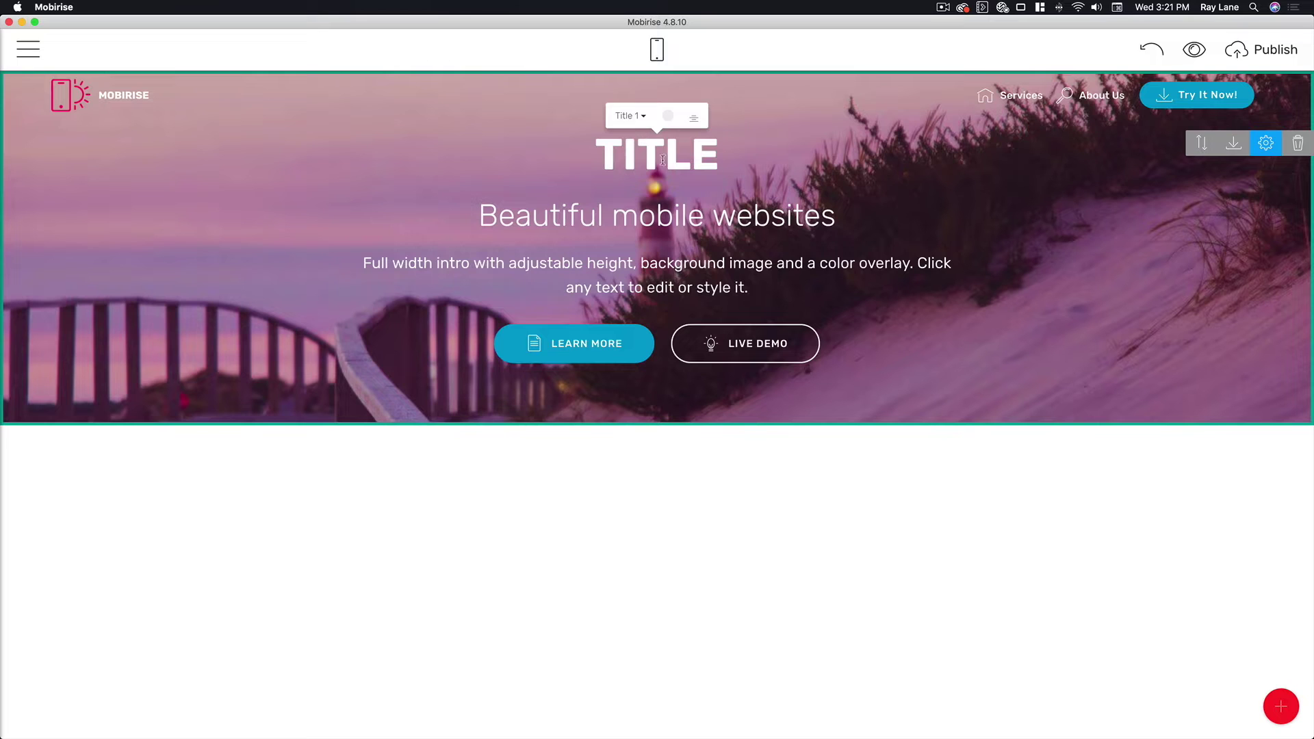
Replace the intro block's subtitle with "Cool Title, eh?".
drag(479, 216, 674, 217)
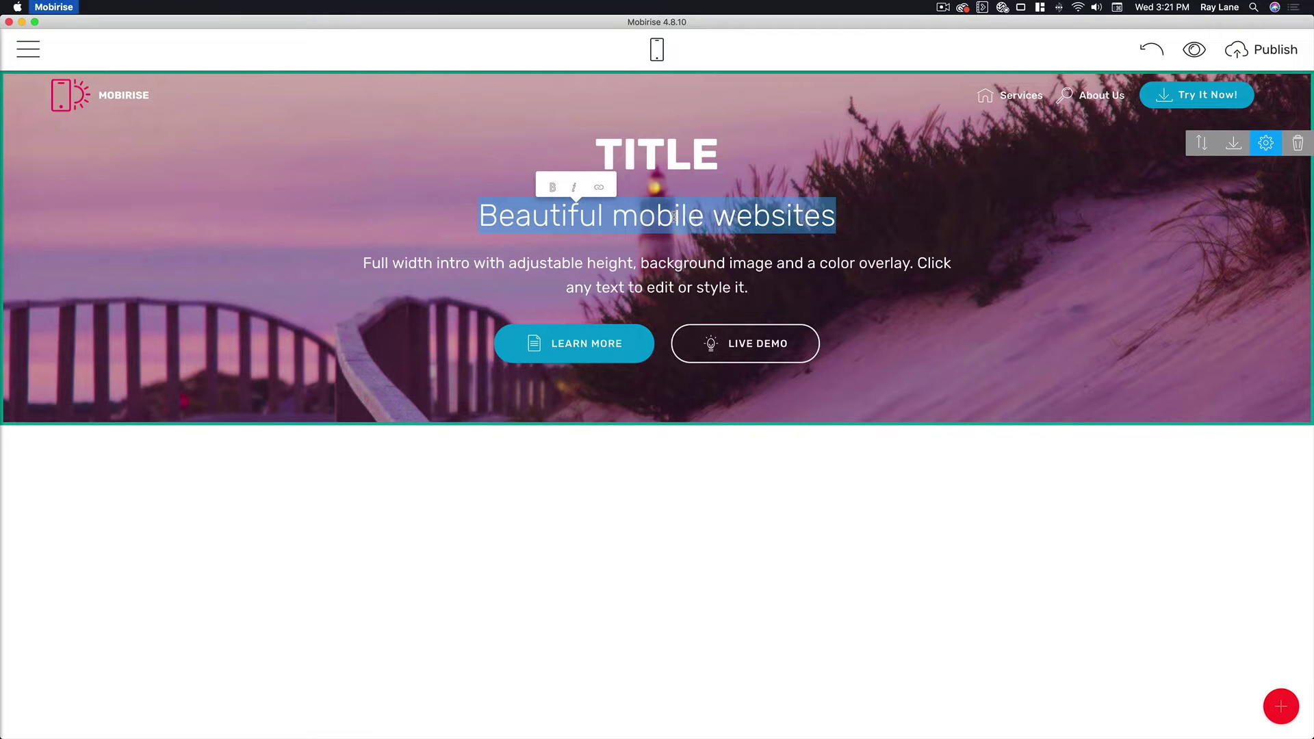
triple_click(674, 216)
text(Cool )
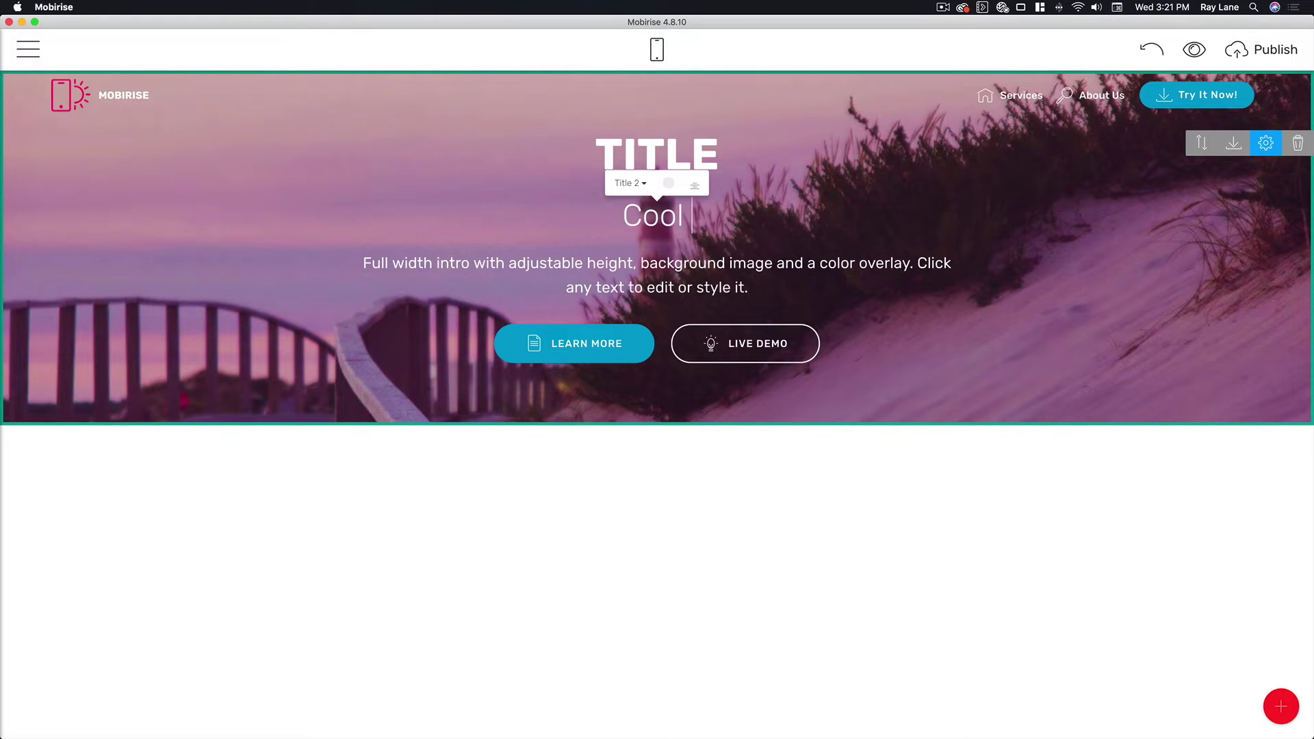
text(Title, eh?)
Replace the intro block's description with "This is text" and make it bold and italic.
triple_click(655, 266)
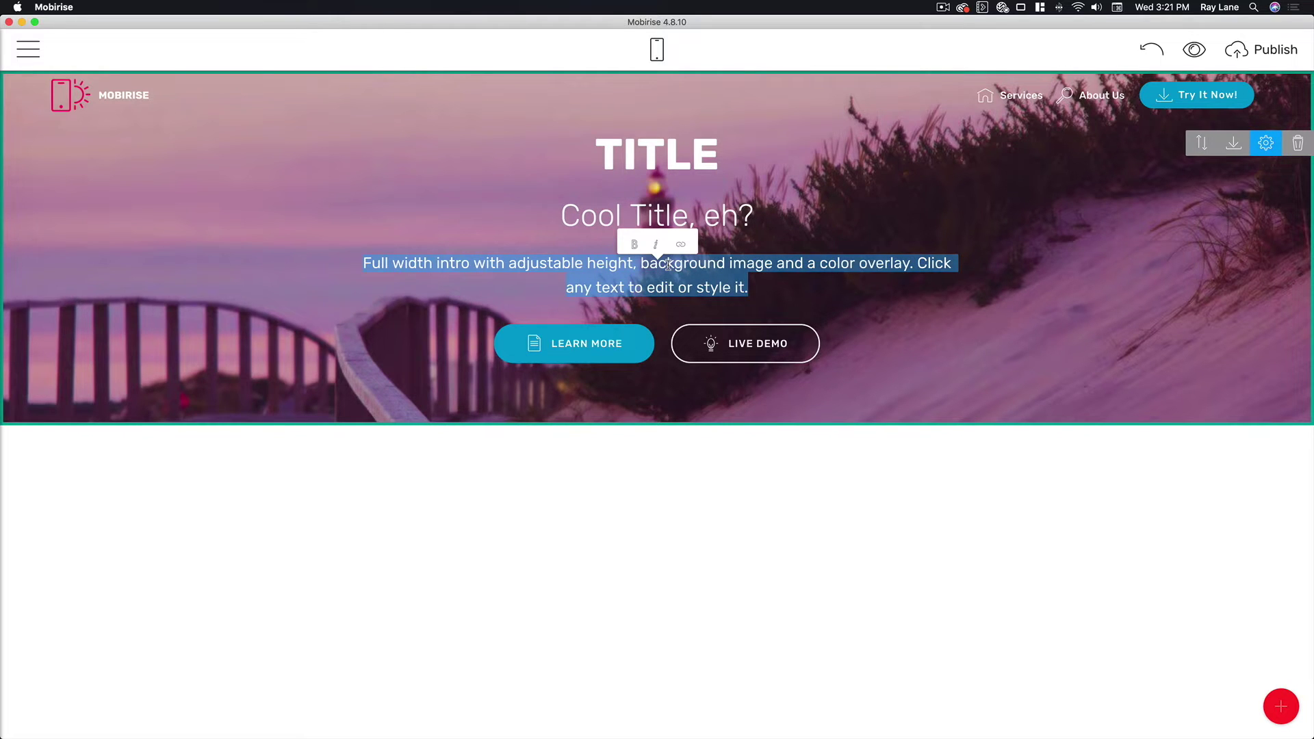
text(This)
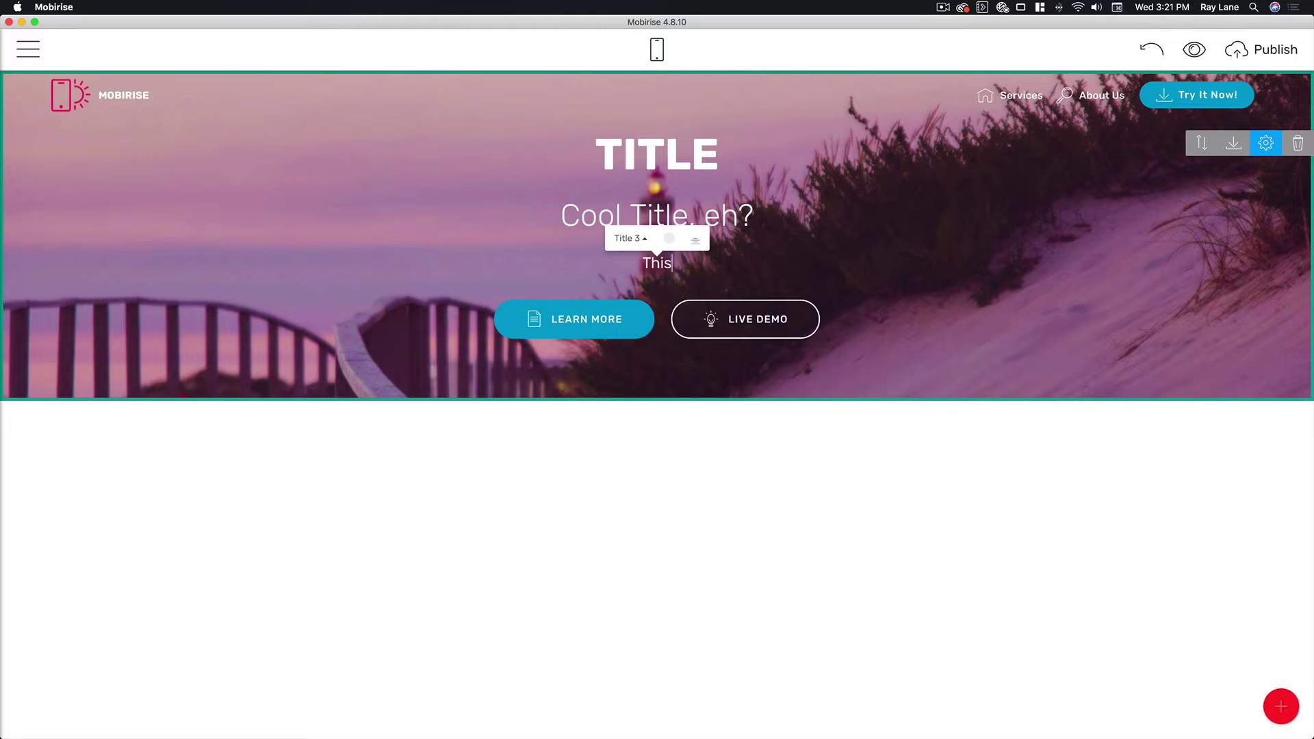
text( is text)
triple_click(656, 264)
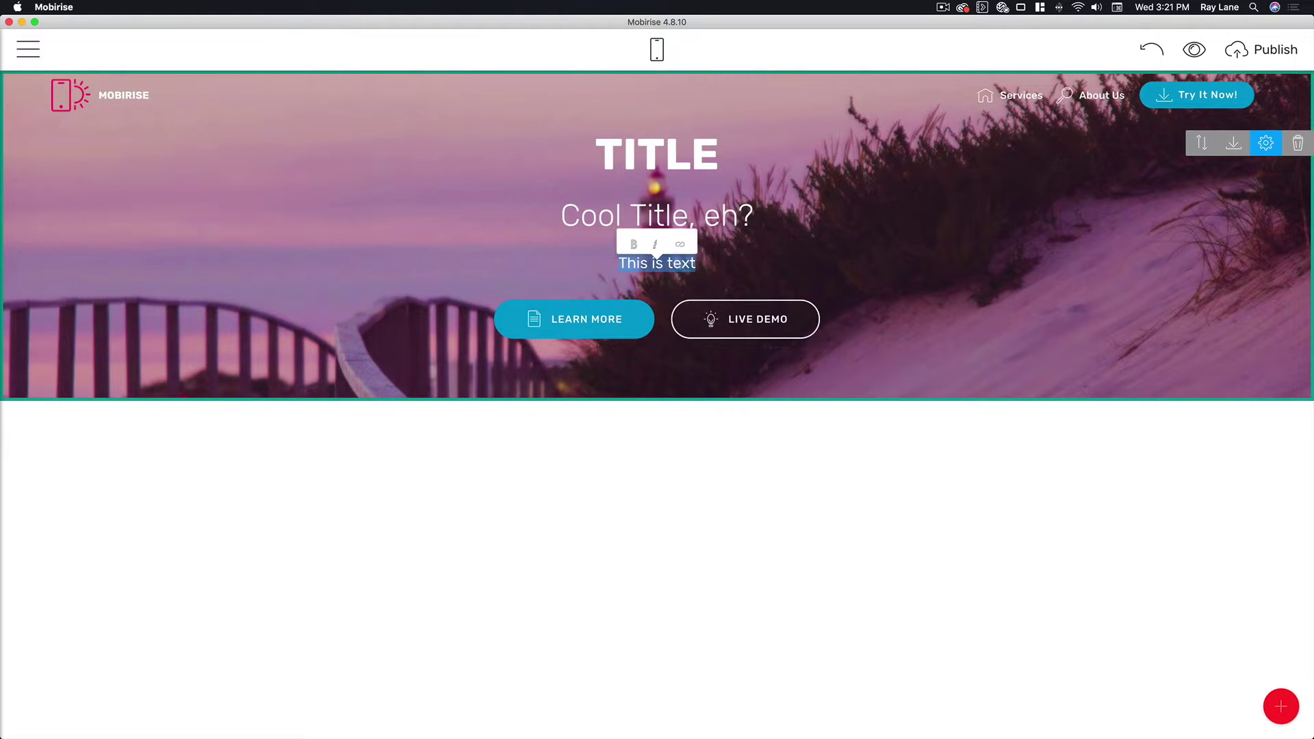
click(633, 244)
click(655, 245)
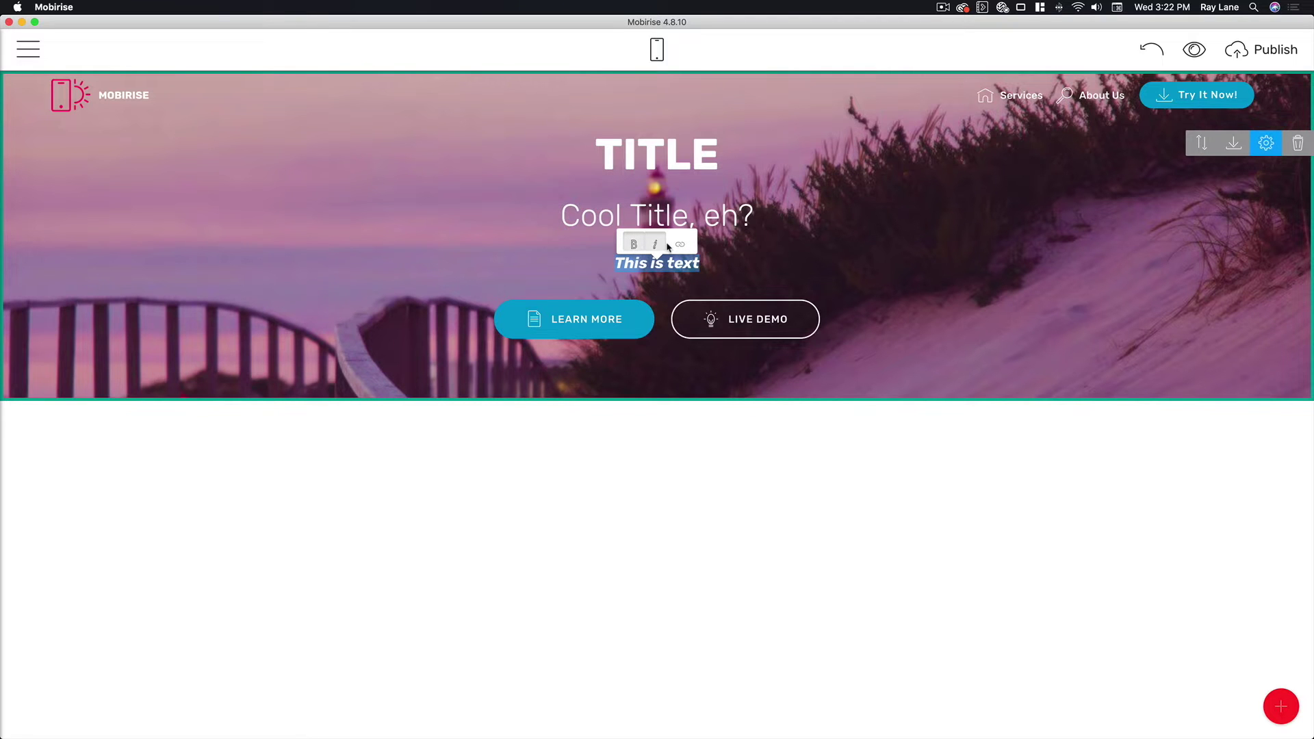
Look at the link options for the description text and dismiss them without inserting a link.
click(680, 247)
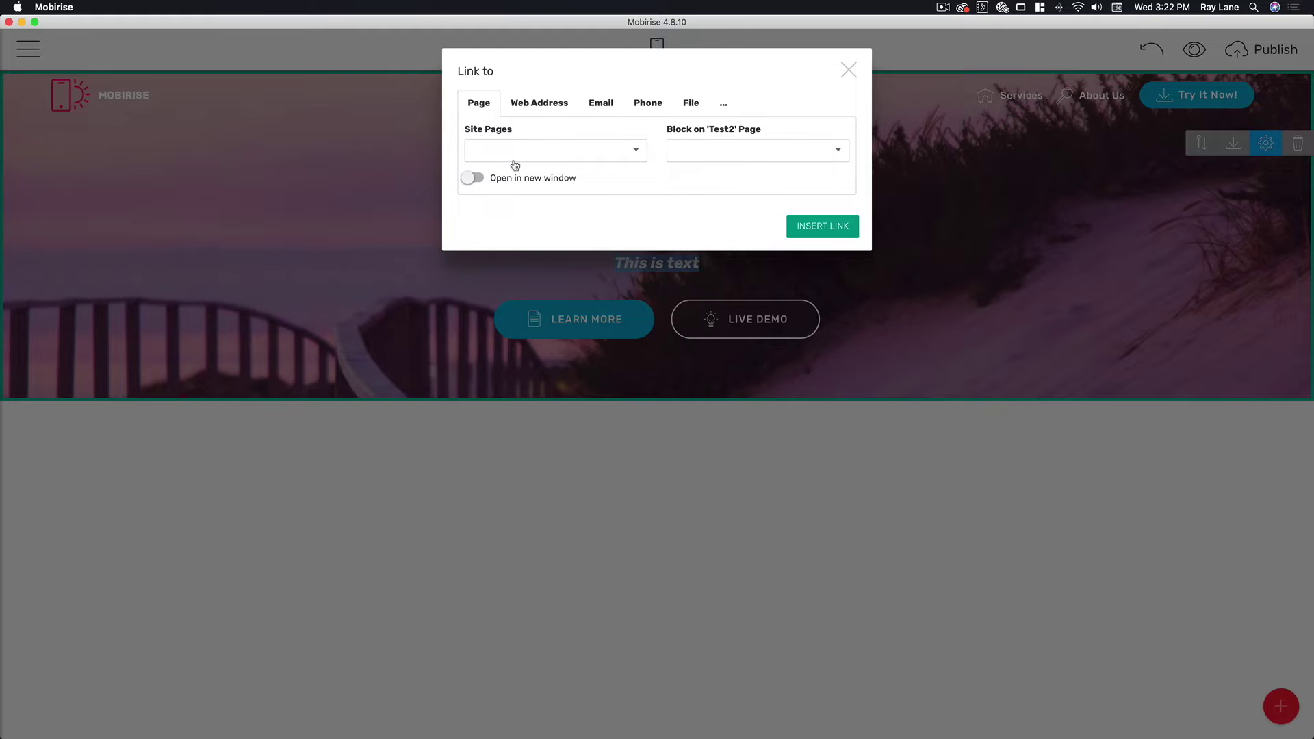
click(848, 71)
click(711, 394)
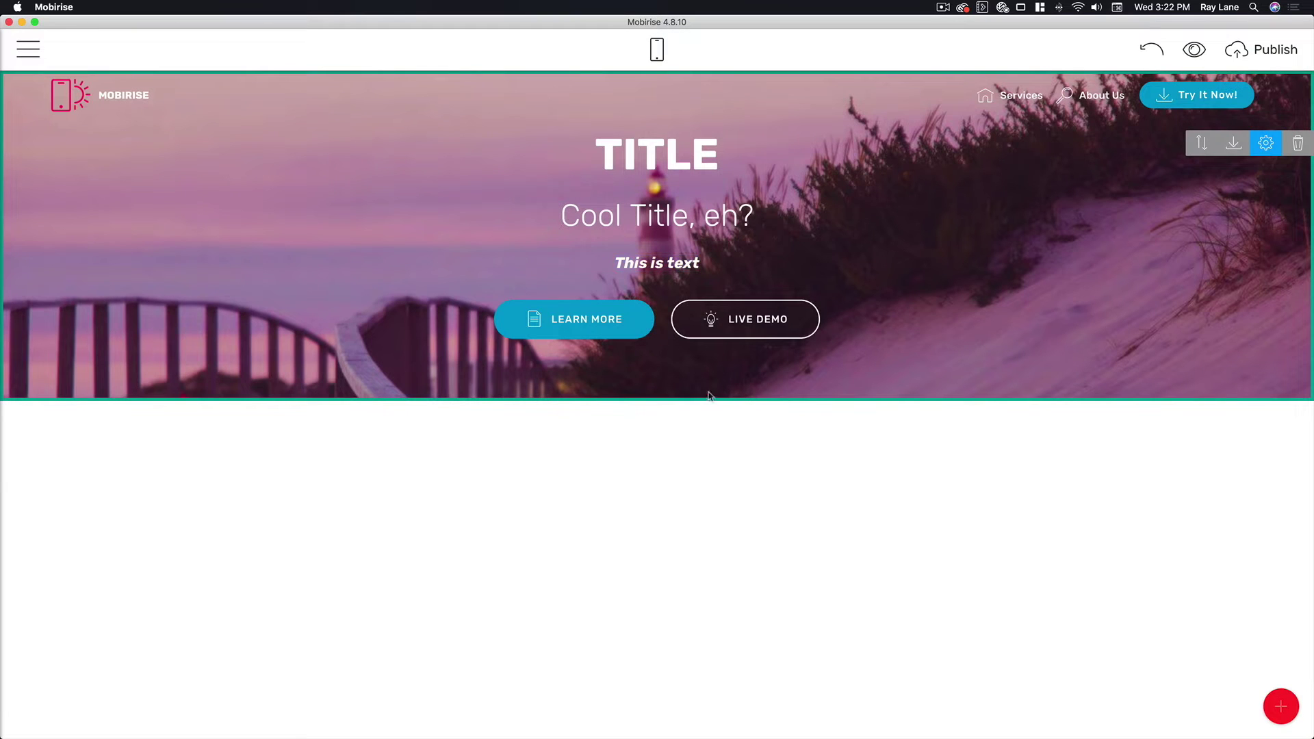
Try yellow, gray, outlined tan and outlined black styles on the Learn More button, then restore its solid blue color.
click(614, 334)
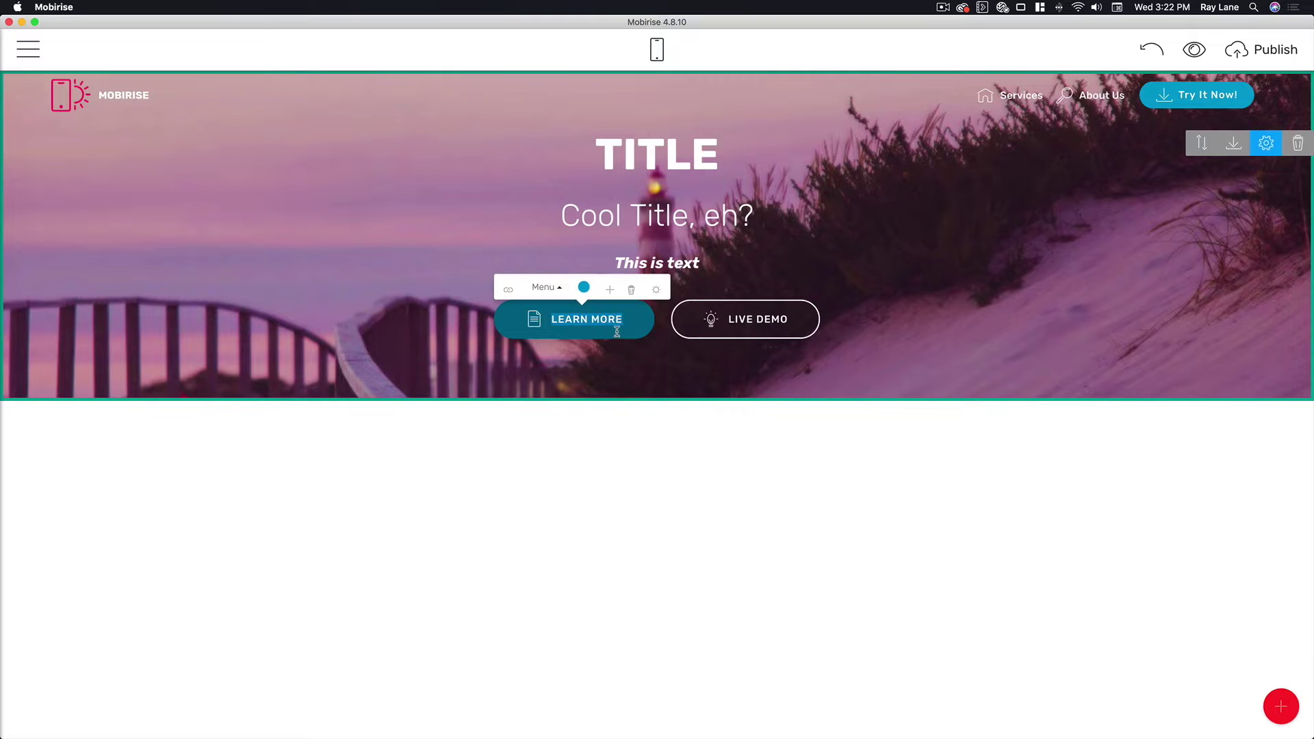
click(593, 293)
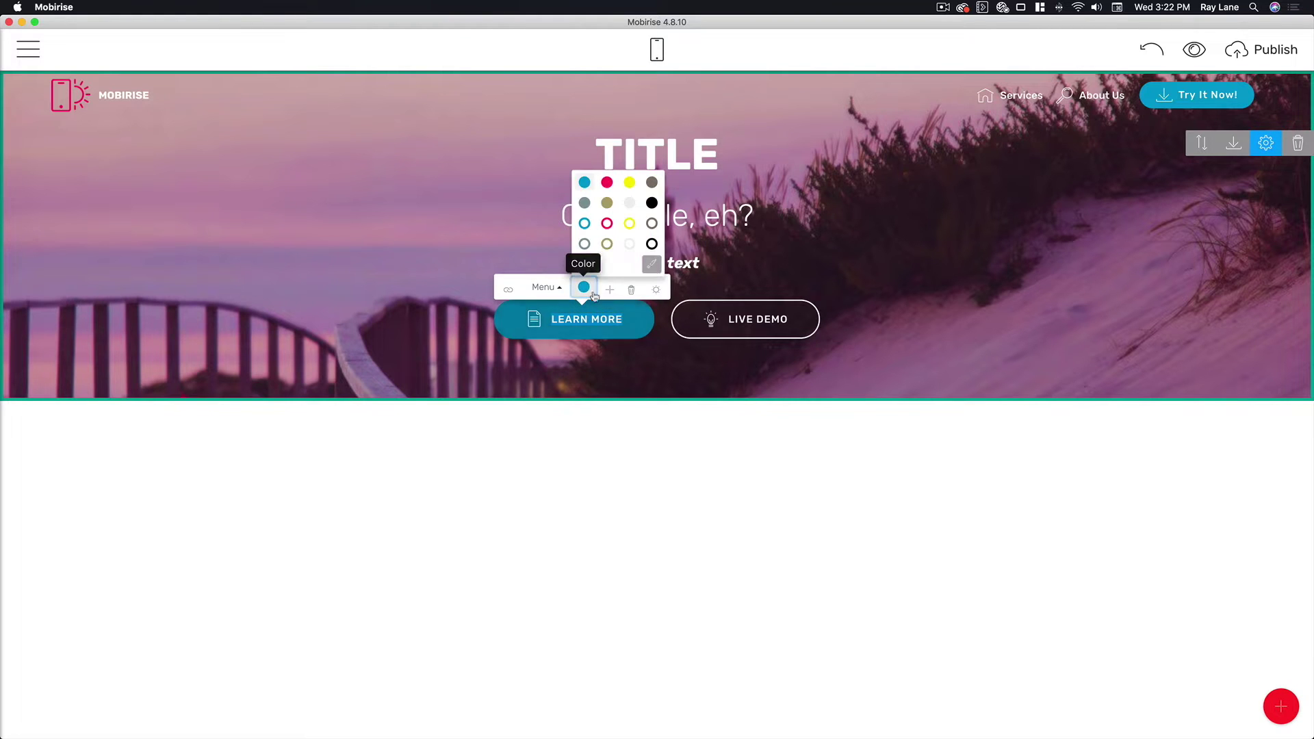
click(626, 183)
click(584, 288)
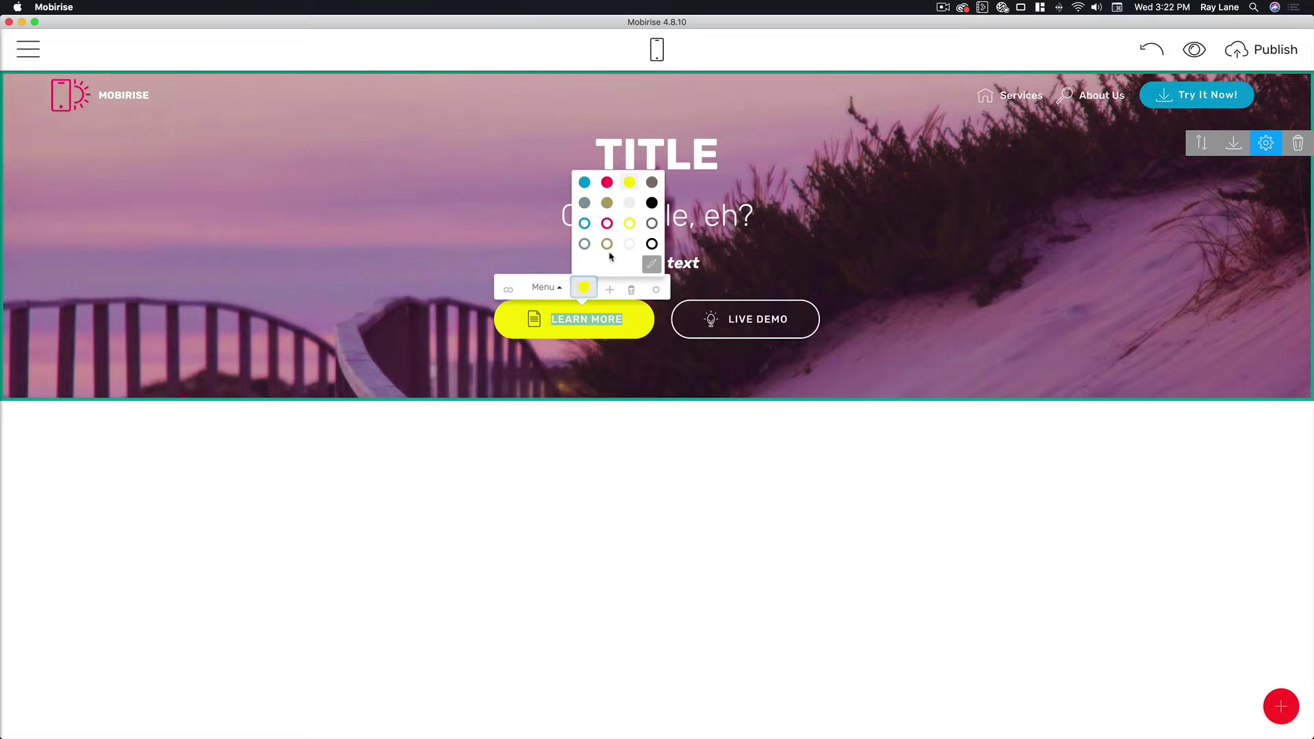
click(584, 203)
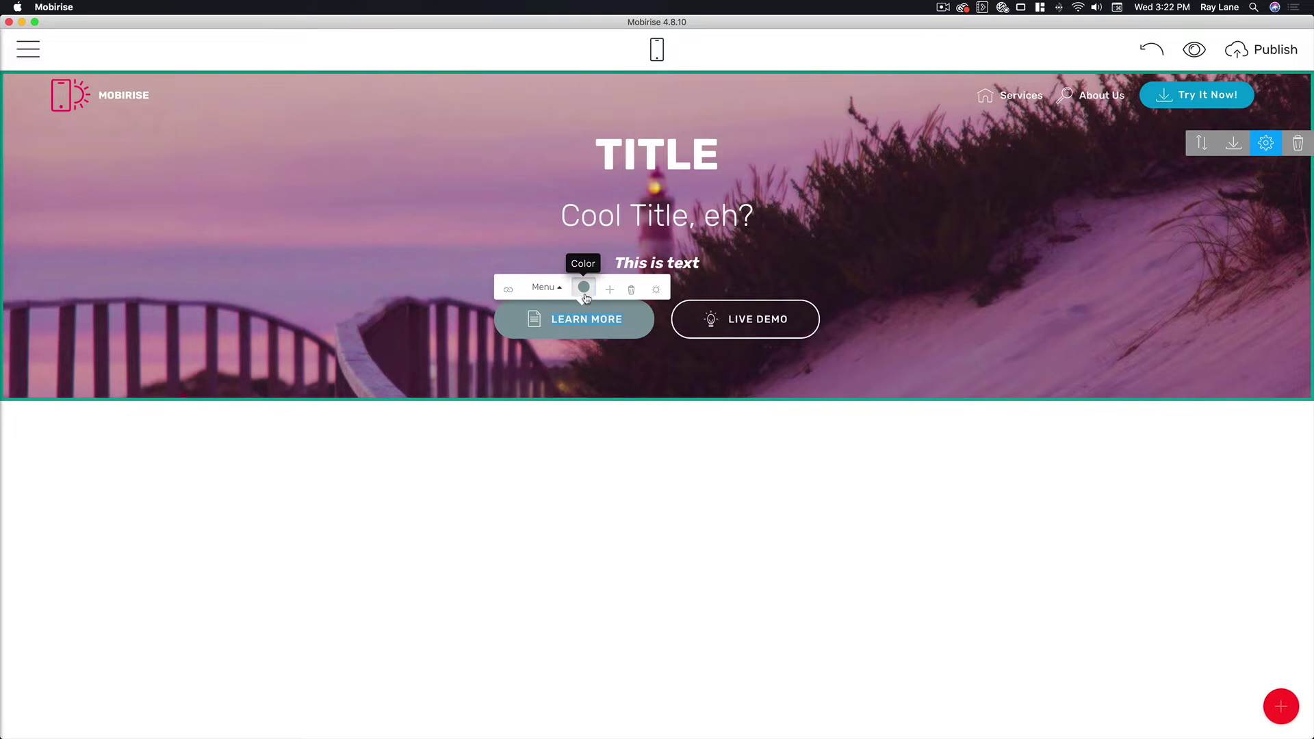
click(584, 288)
click(604, 247)
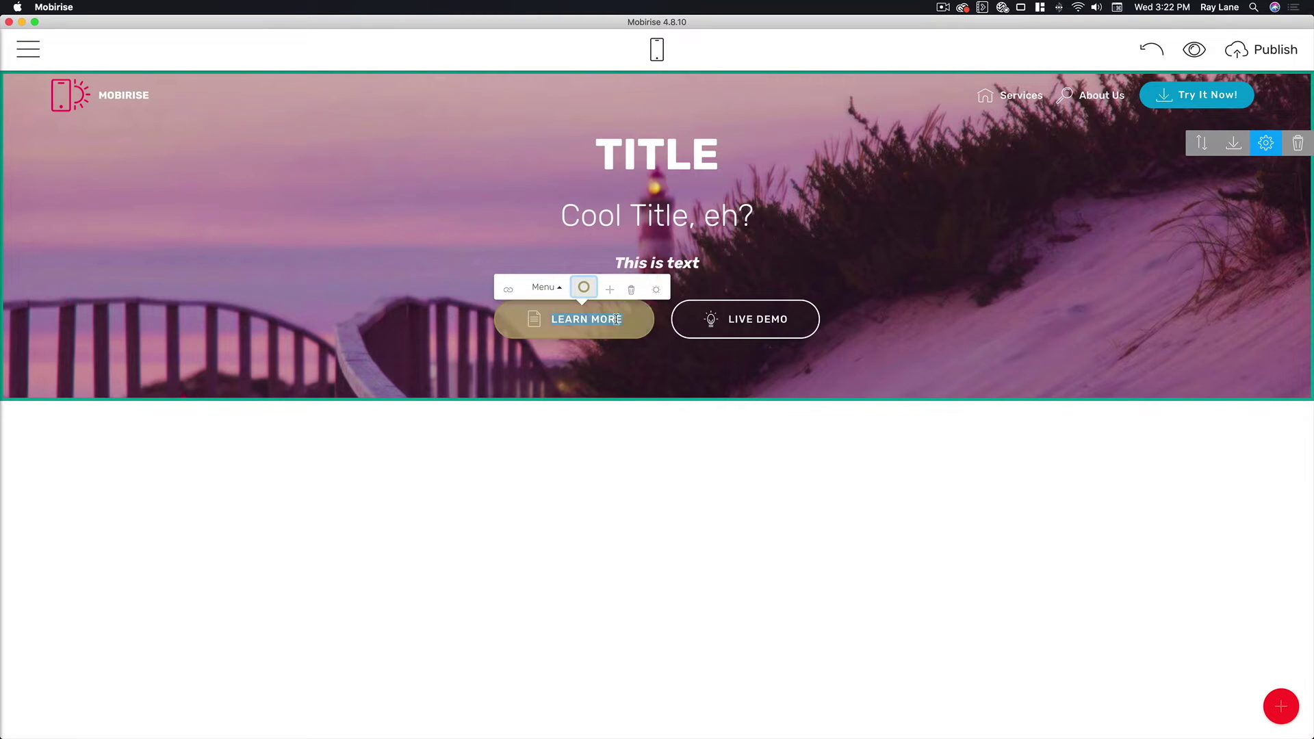
click(584, 288)
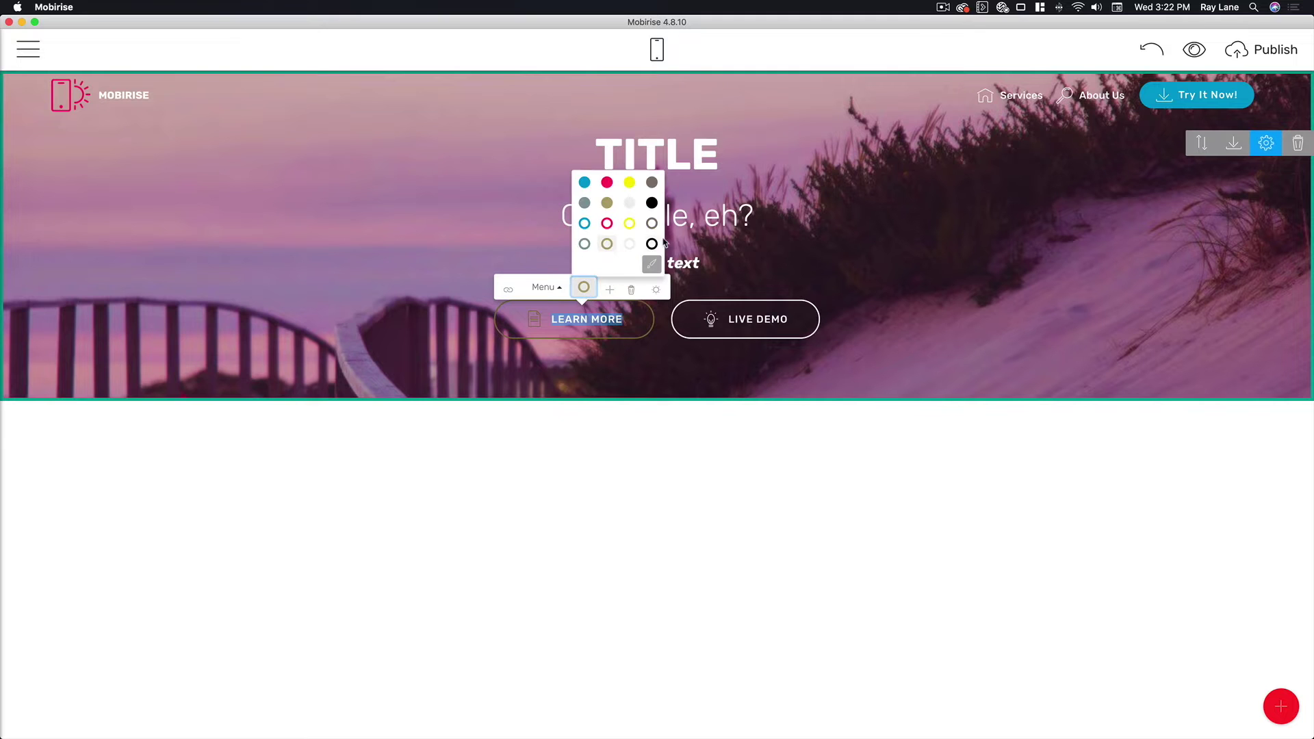
click(652, 244)
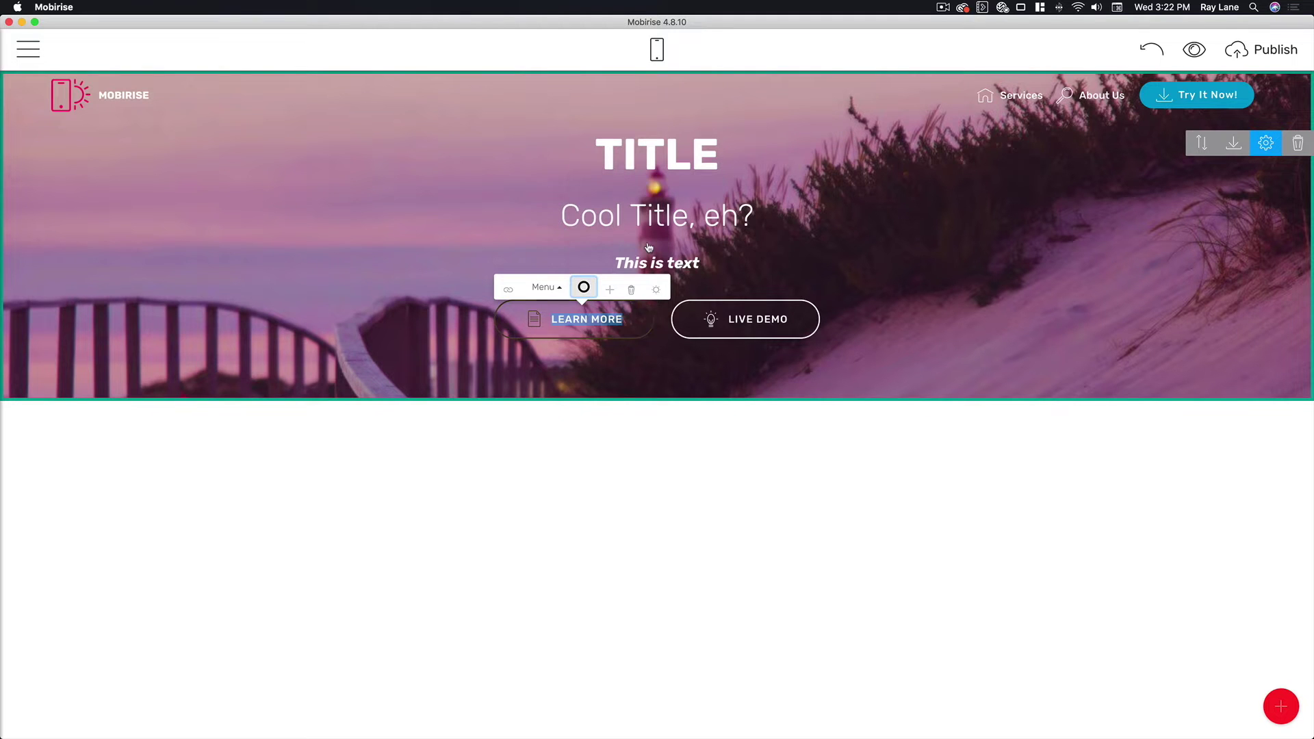
click(585, 291)
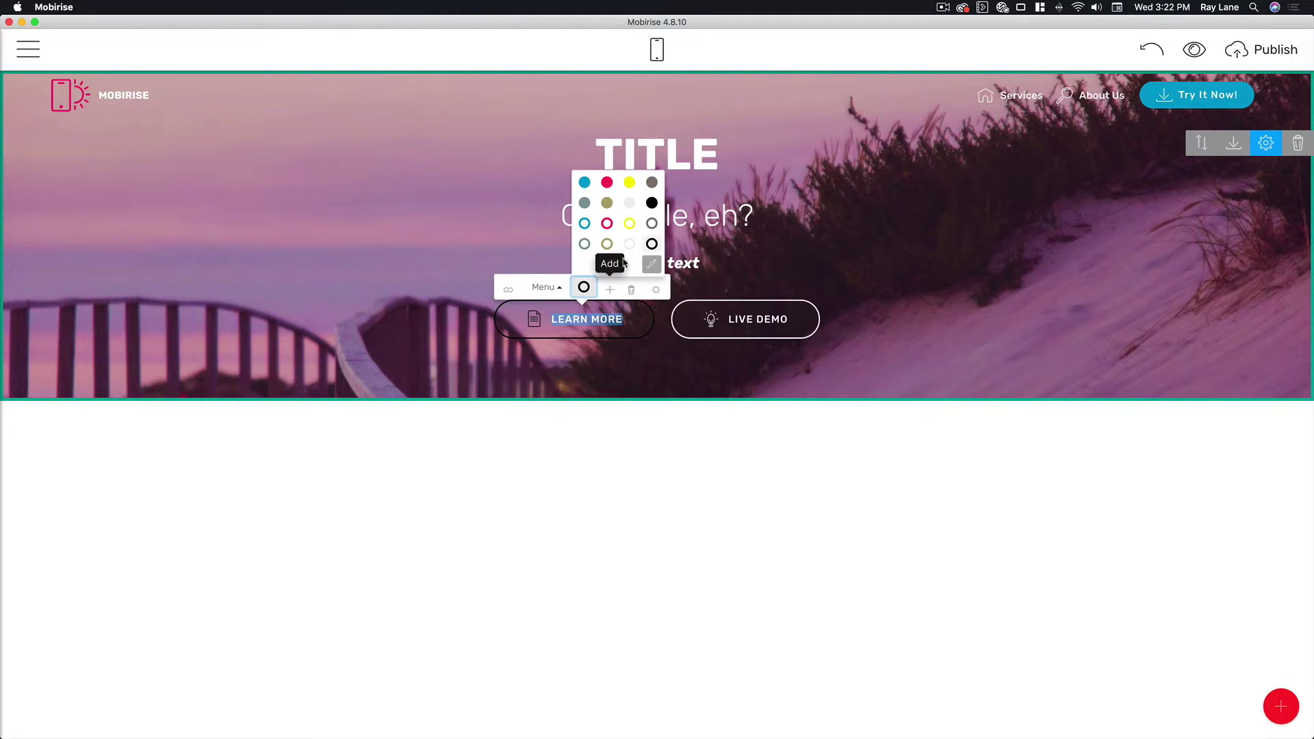
click(585, 184)
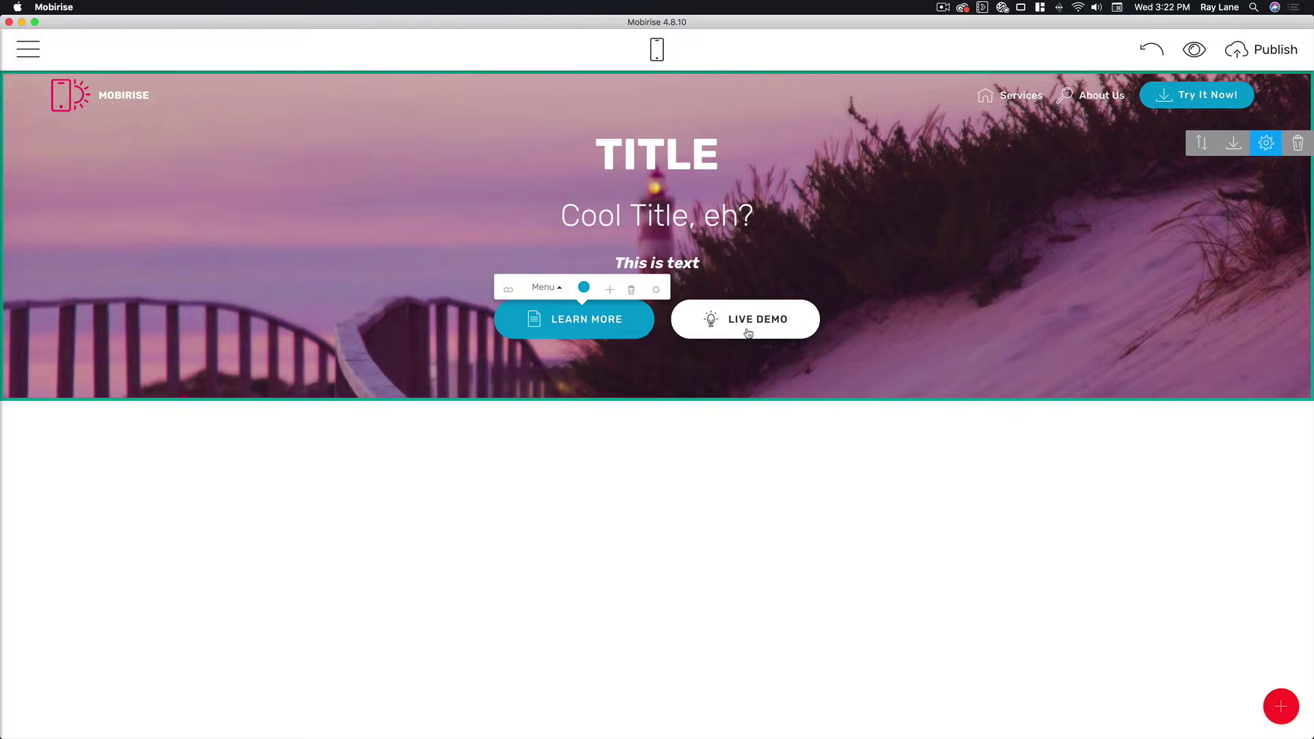
Open the icon selection for the Live Demo button and expand the Mobirise Bold, Mobirise 2 and Socicon sets.
click(778, 330)
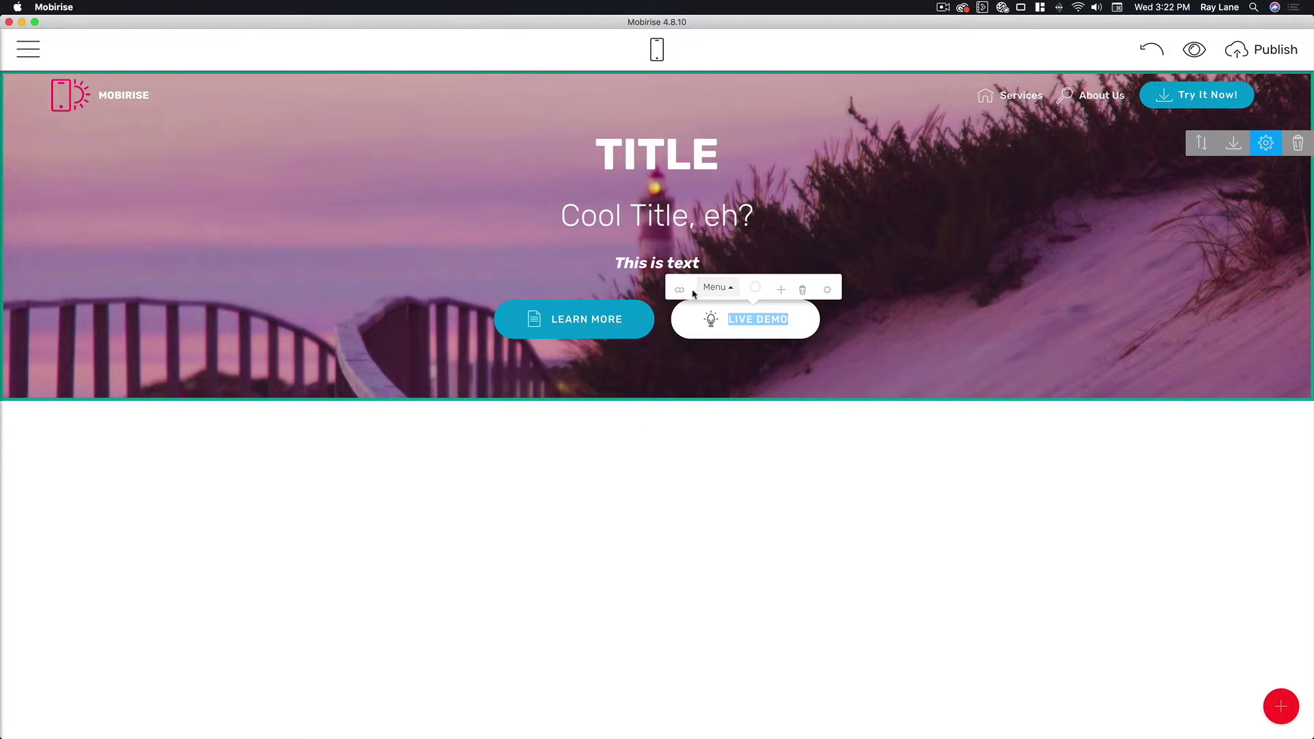
click(828, 290)
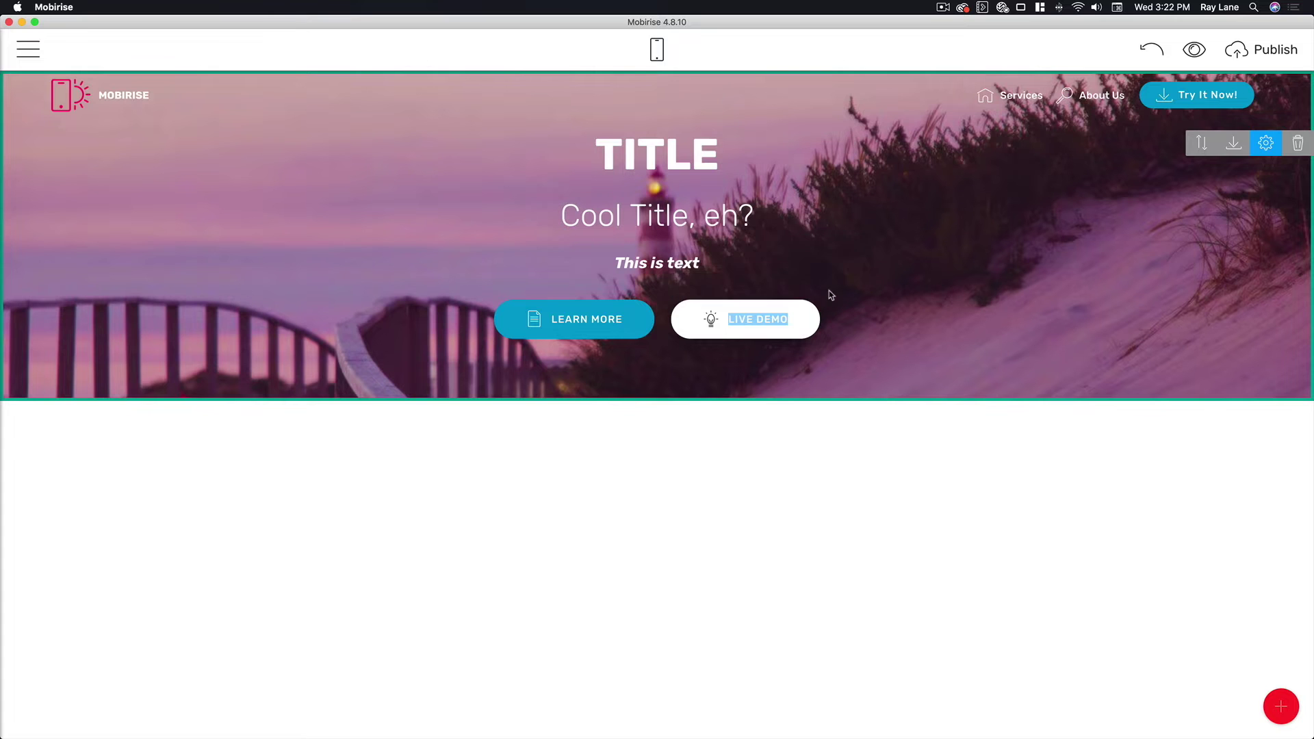
scroll(635, 378, down, 5)
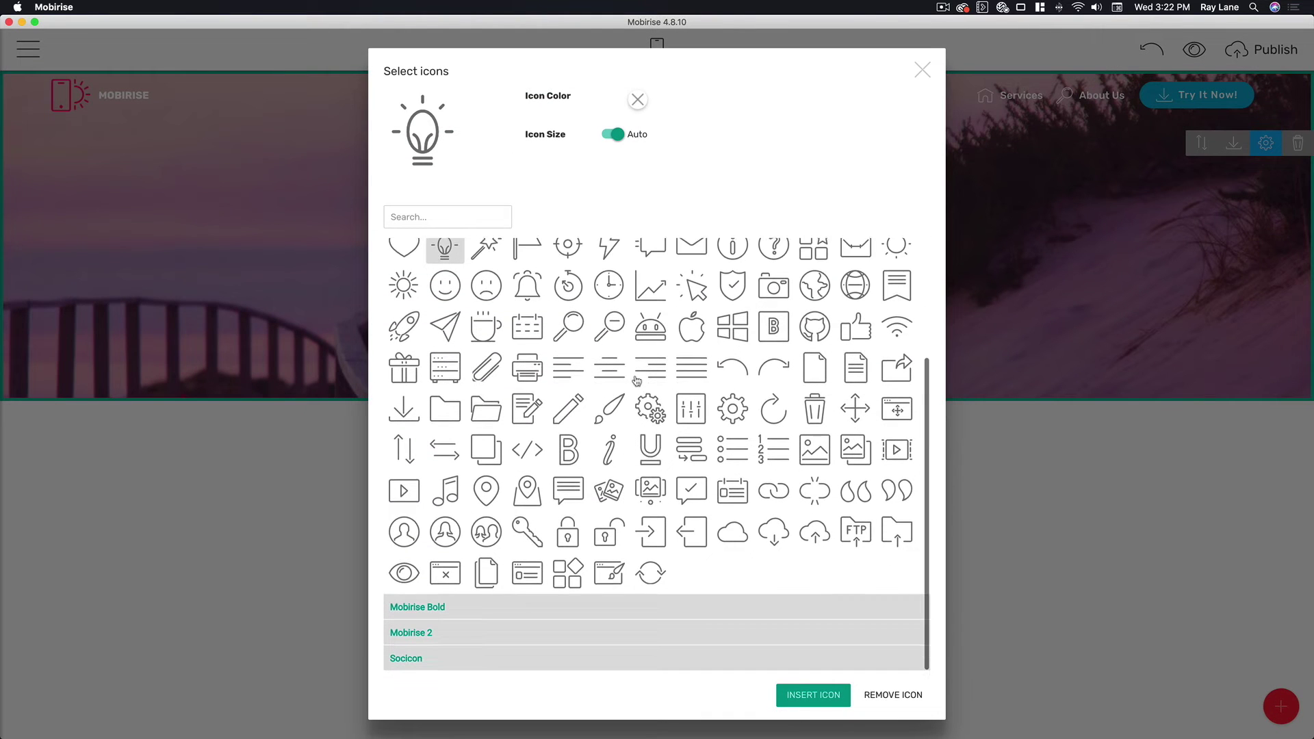
scroll(498, 570, down, 5)
scroll(479, 603, up, 5)
scroll(445, 623, down, 2)
click(428, 639)
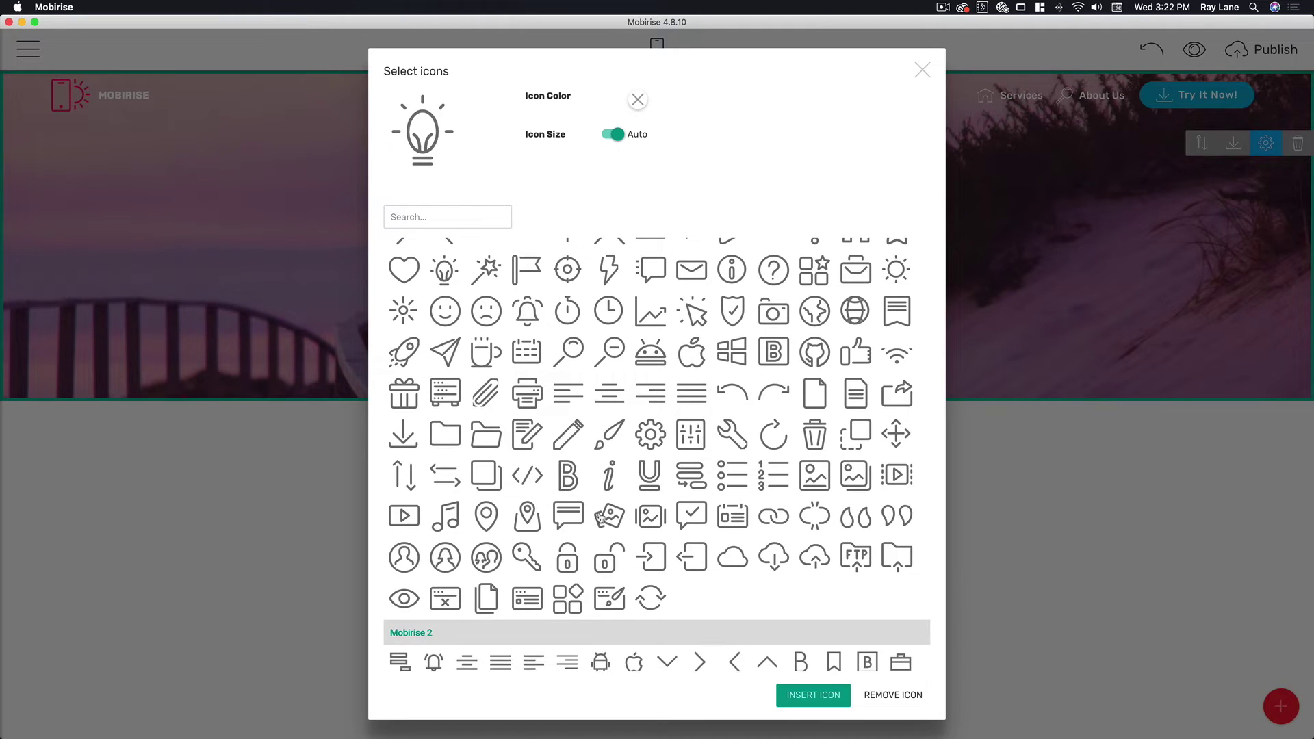
scroll(420, 646, down, 5)
click(415, 657)
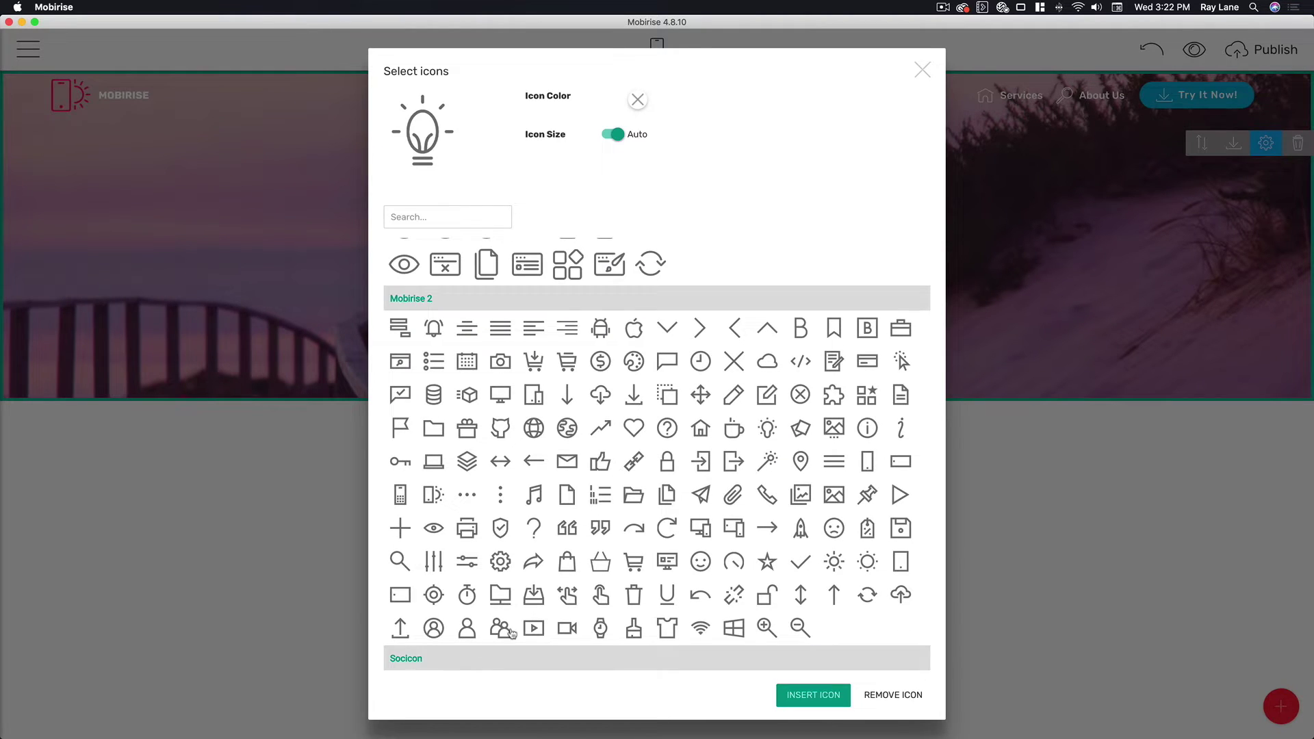
Replace the Live Demo button's icon with the globe icon from the Mobirise 2 set.
scroll(568, 614, down, 5)
scroll(621, 568, up, 5)
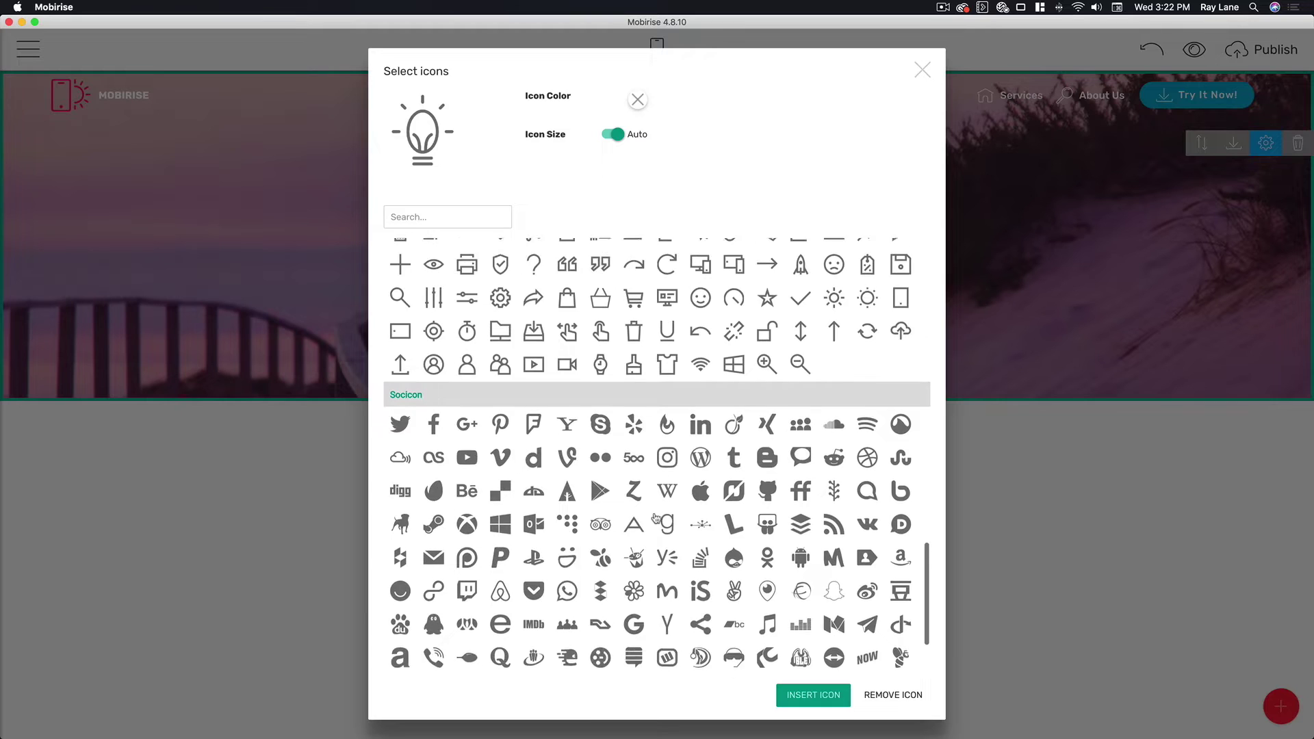
scroll(690, 436, up, 2)
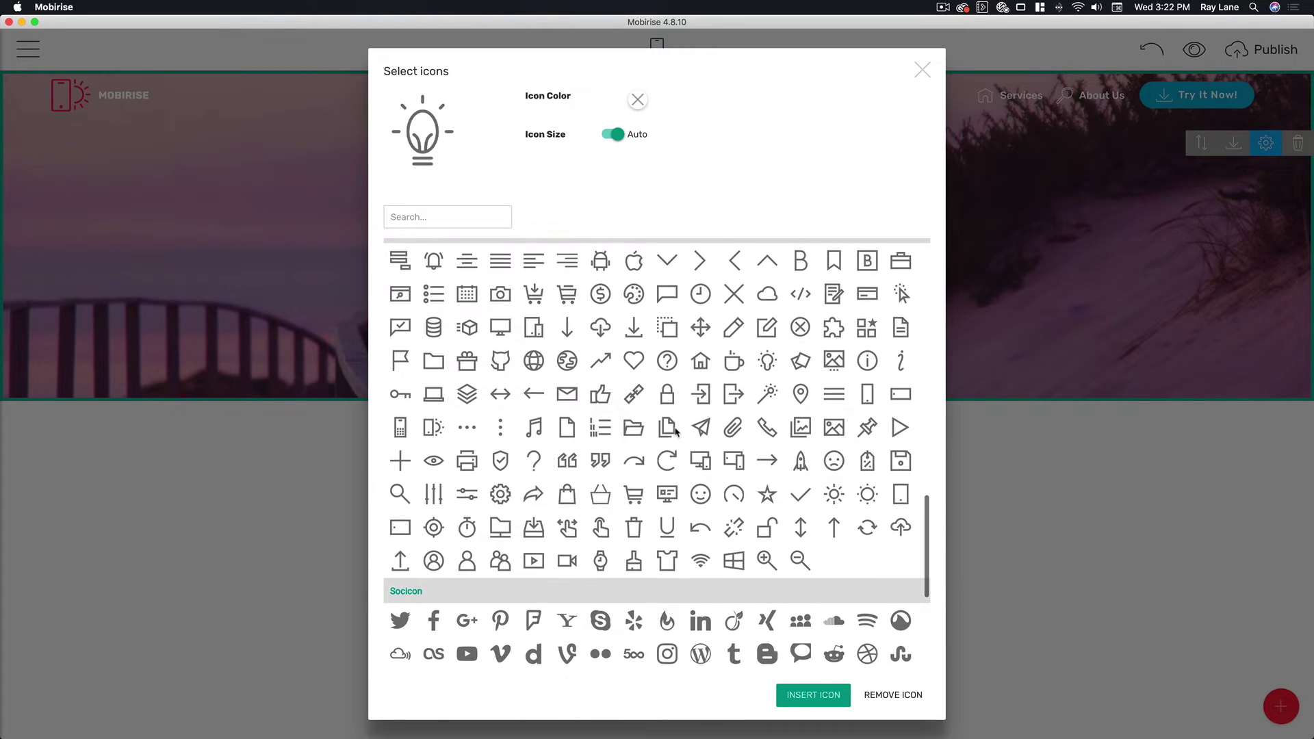
click(534, 362)
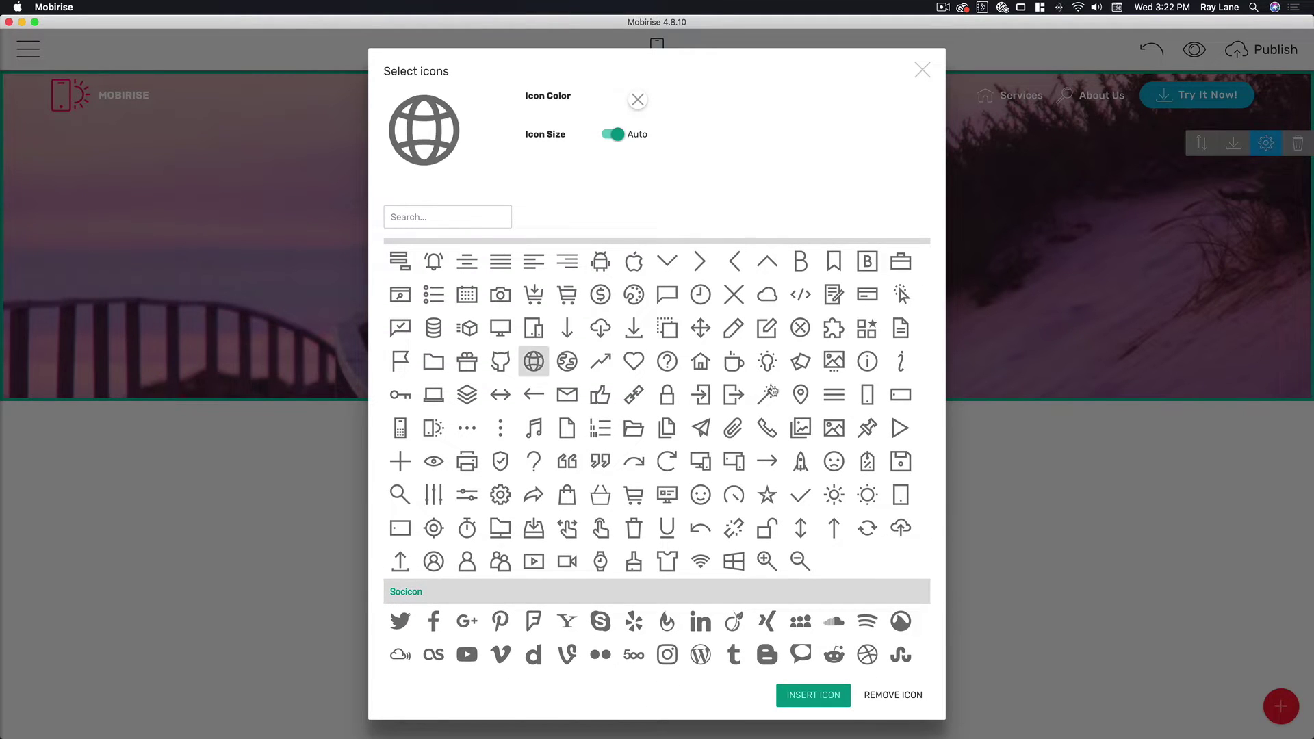
click(811, 697)
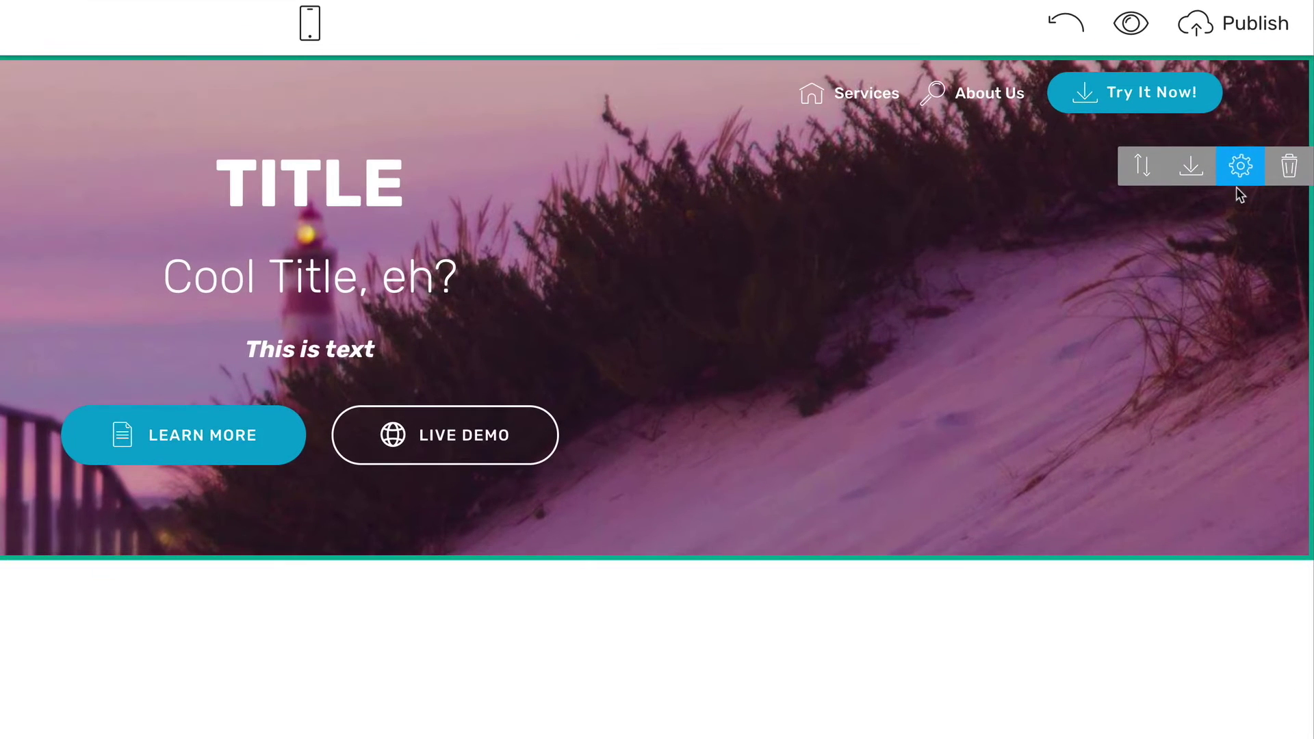
In the intro block's parameters, try Full Screen and turn it back off, and slightly reduce the top padding.
click(1241, 171)
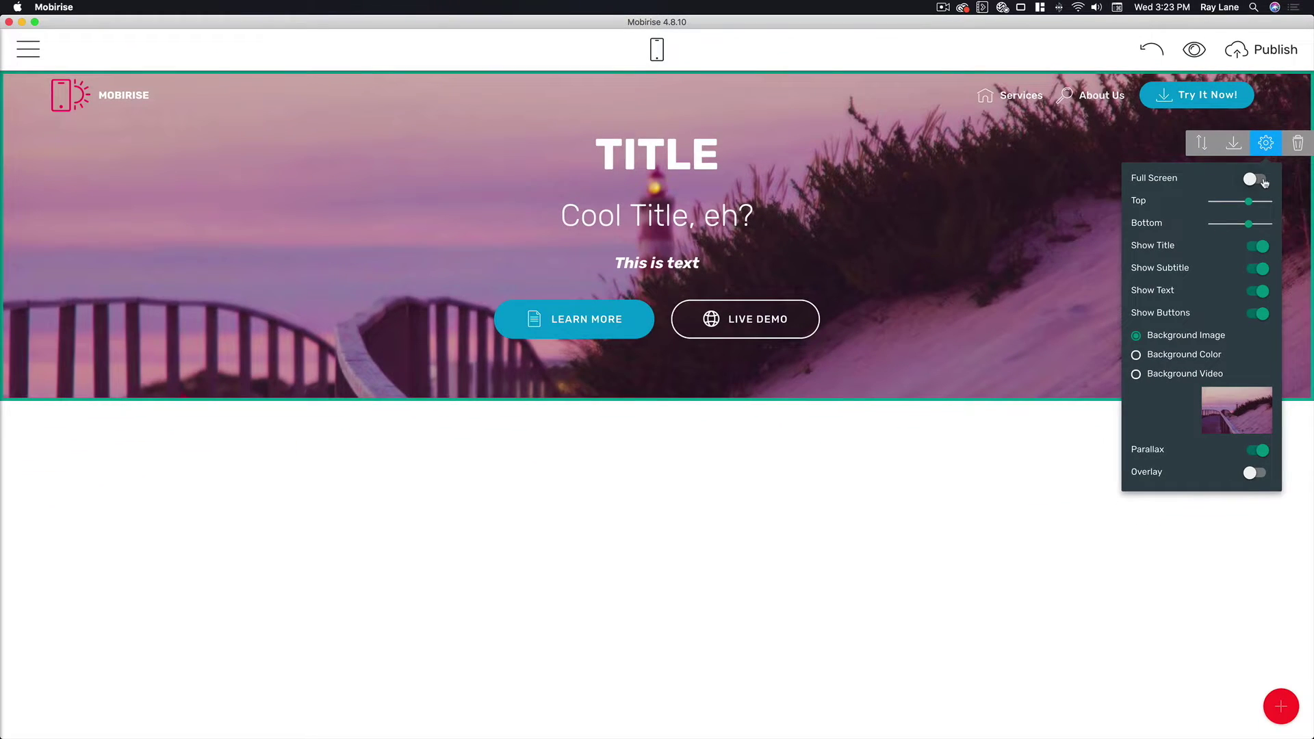
click(1257, 179)
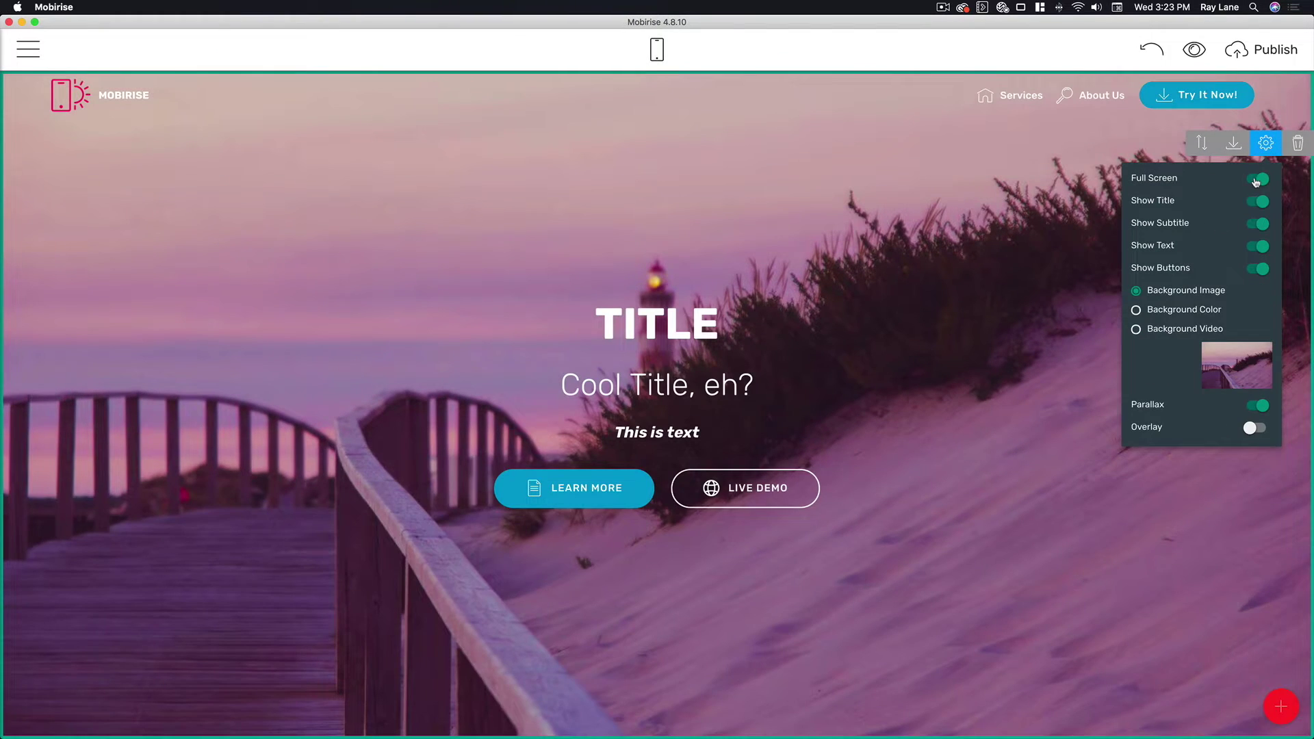
click(1257, 180)
mouse_move(1248, 202)
mouse_down()
mouse_move(1220, 202)
mouse_move(1252, 202)
mouse_move(1241, 202)
mouse_up()
drag(1223, 224, 1244, 226)
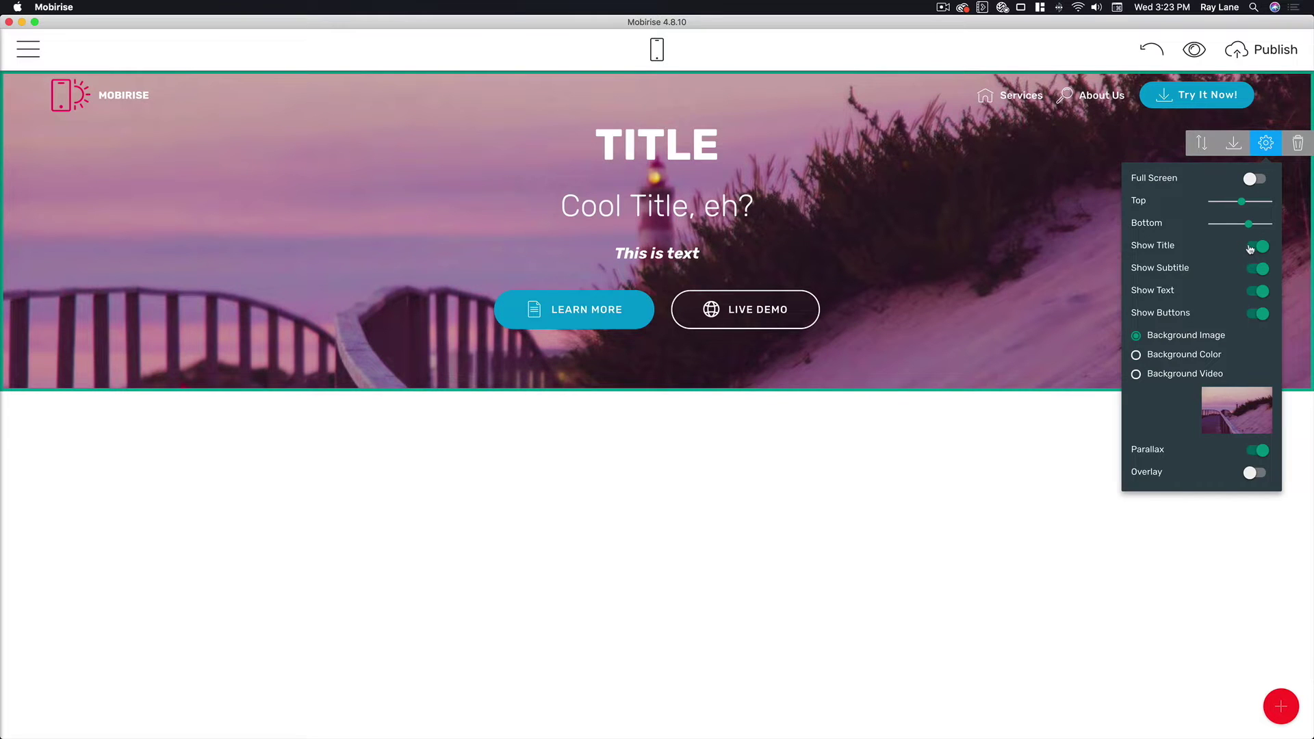
Hide and show again the intro block's title, subtitle, text and buttons one after another.
click(1250, 247)
click(1250, 248)
click(1252, 271)
click(1252, 271)
click(1252, 292)
click(1251, 292)
click(1252, 315)
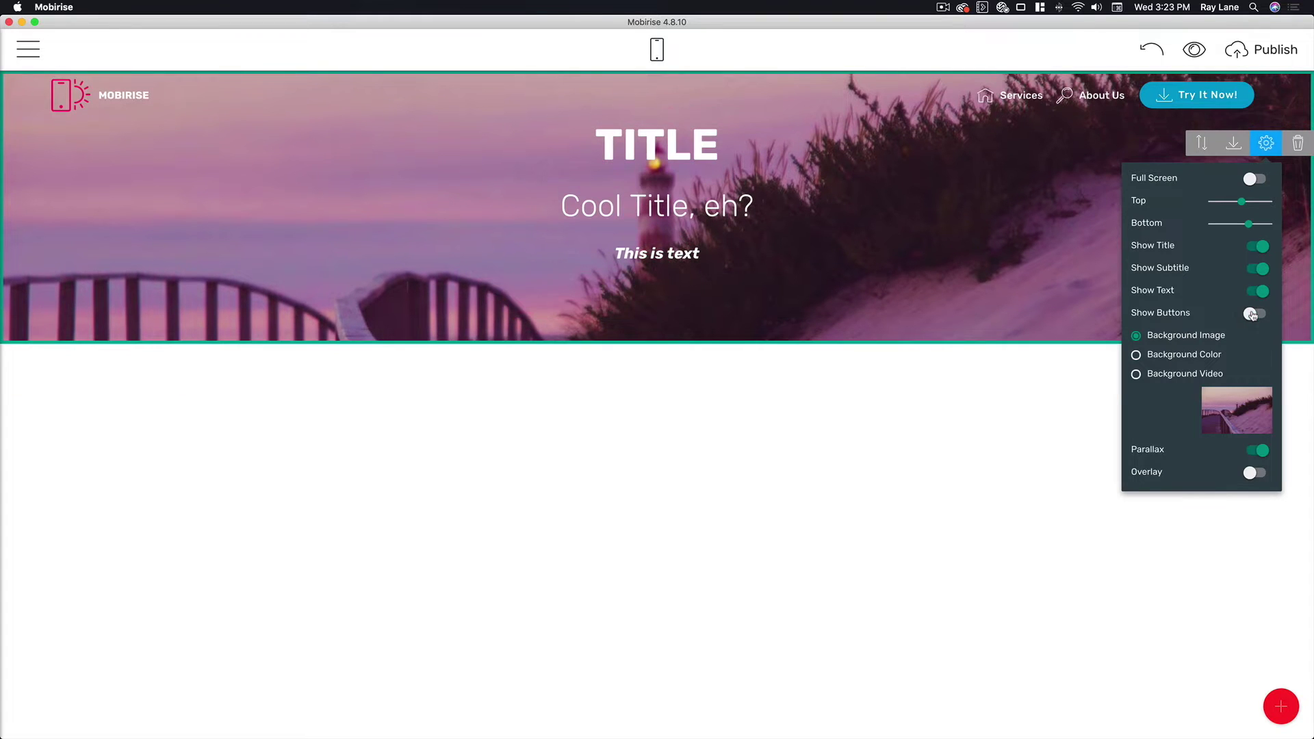
click(1252, 315)
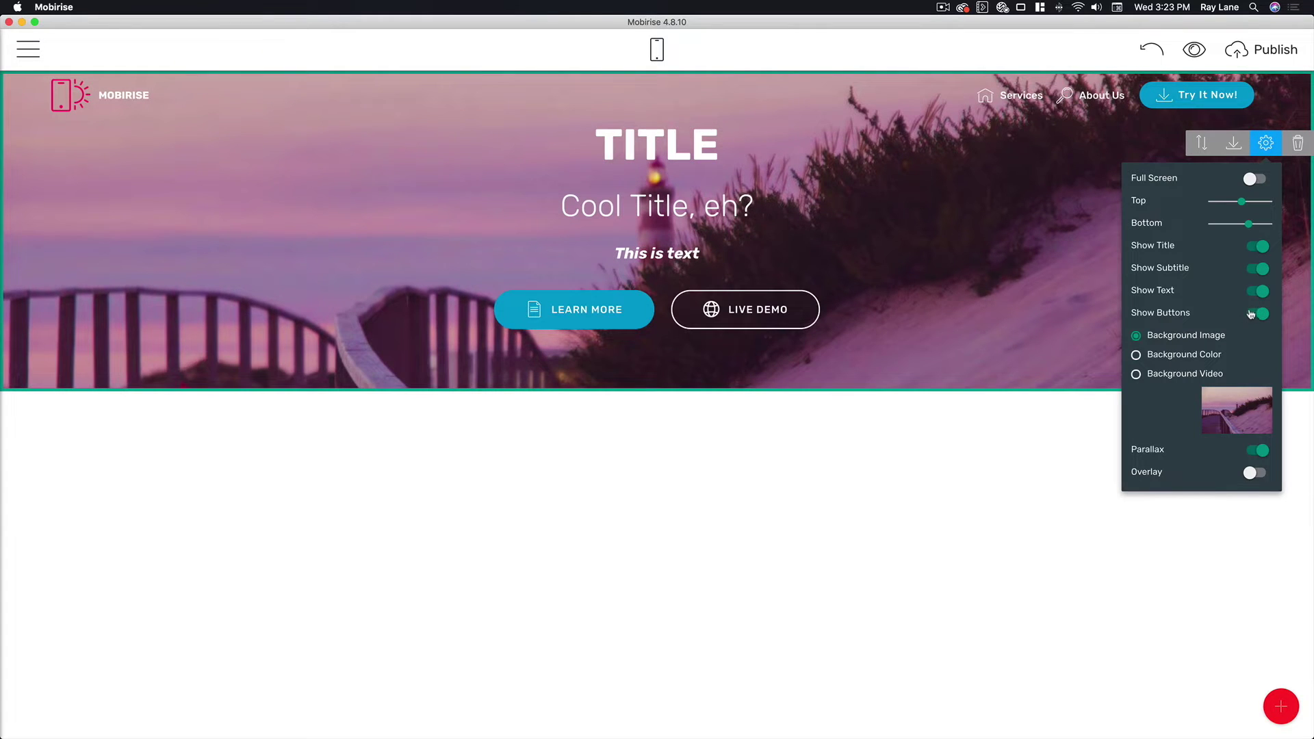
Try a solid color and a video as the intro block's background and return to the background image.
click(1159, 356)
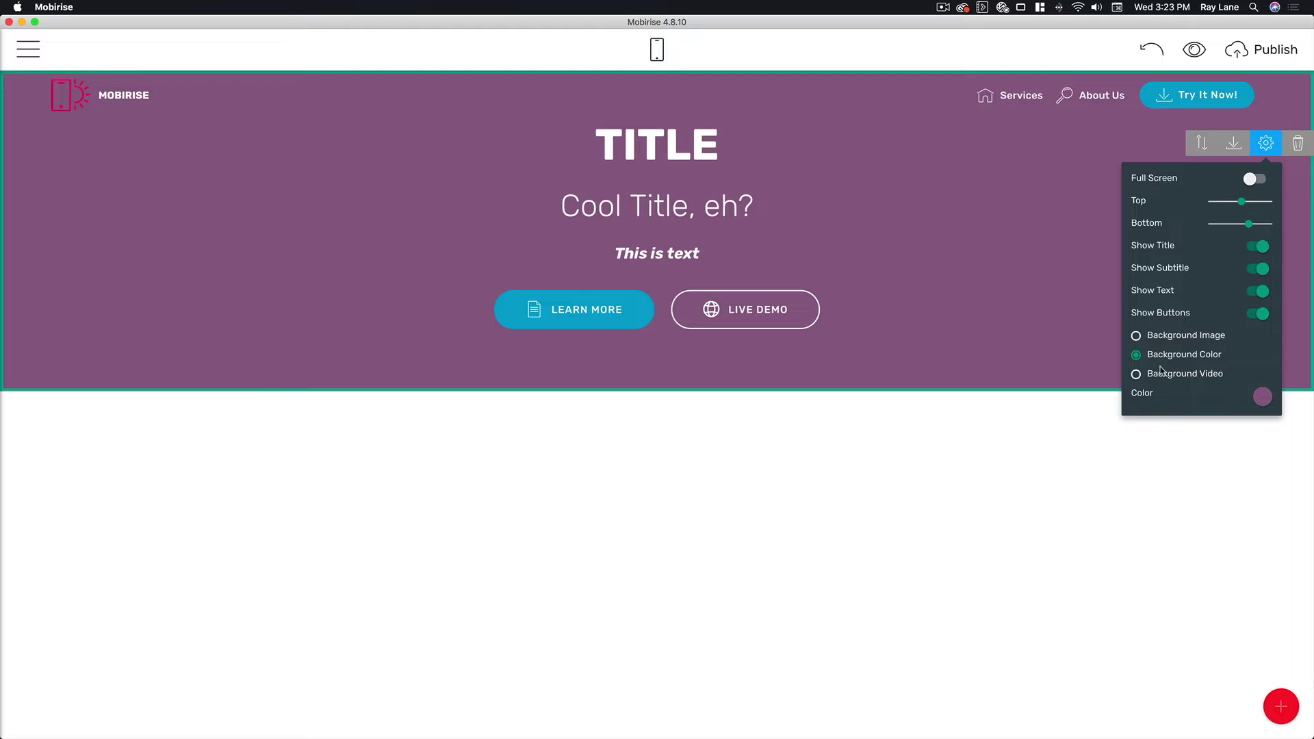
click(1161, 372)
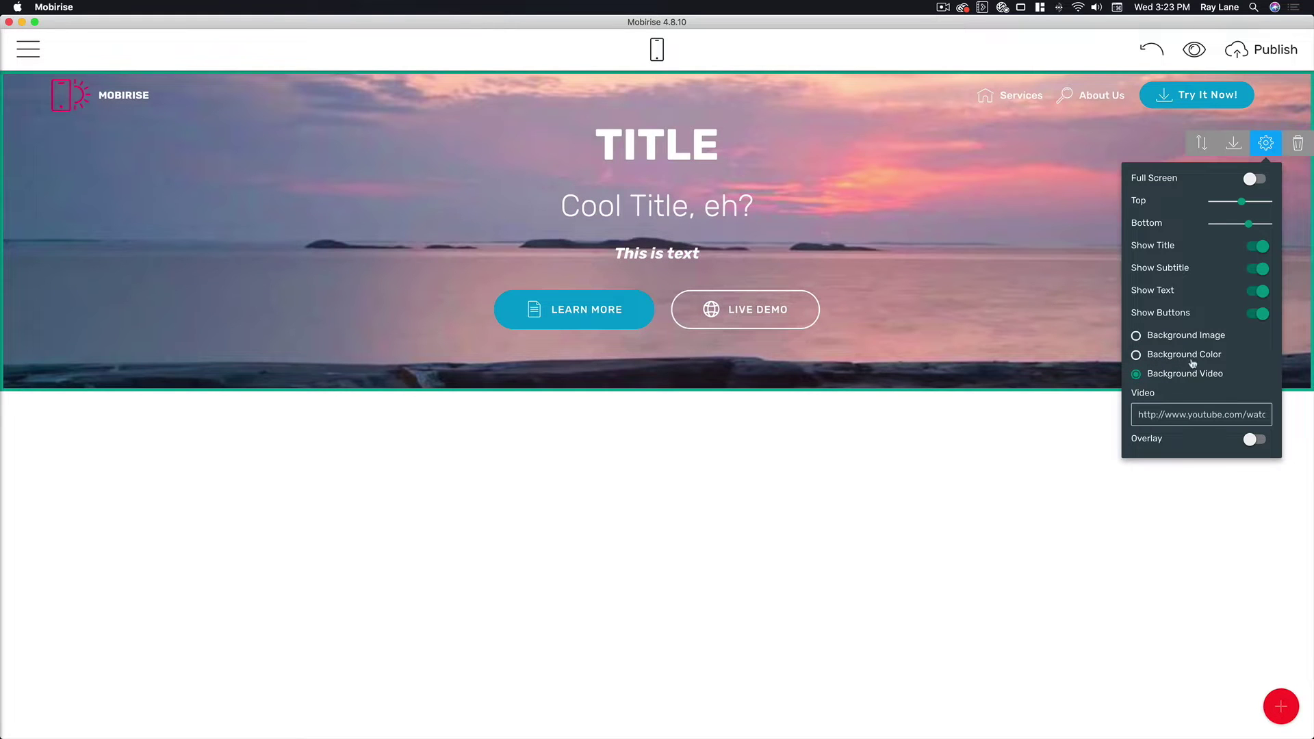
click(1152, 338)
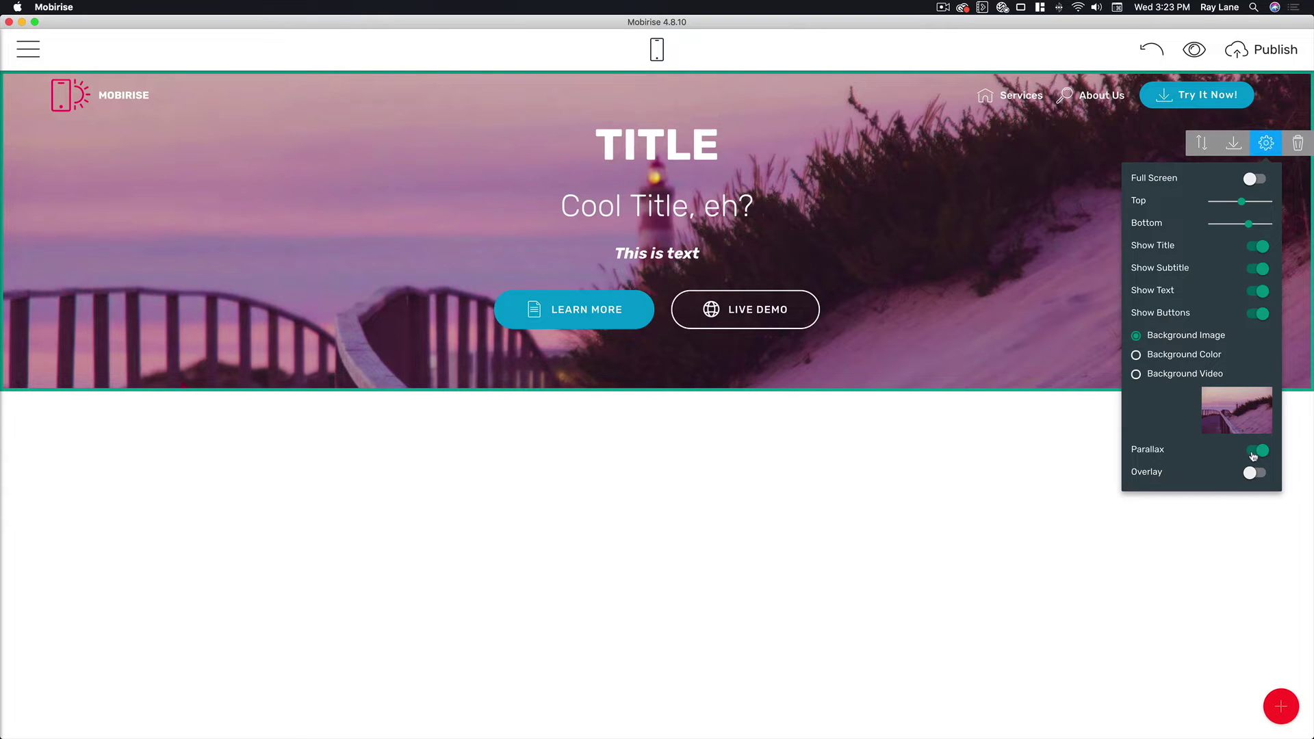
Compare the intro block with and without the overlay, leave the black overlay enabled, and adjust its opacity.
click(1258, 473)
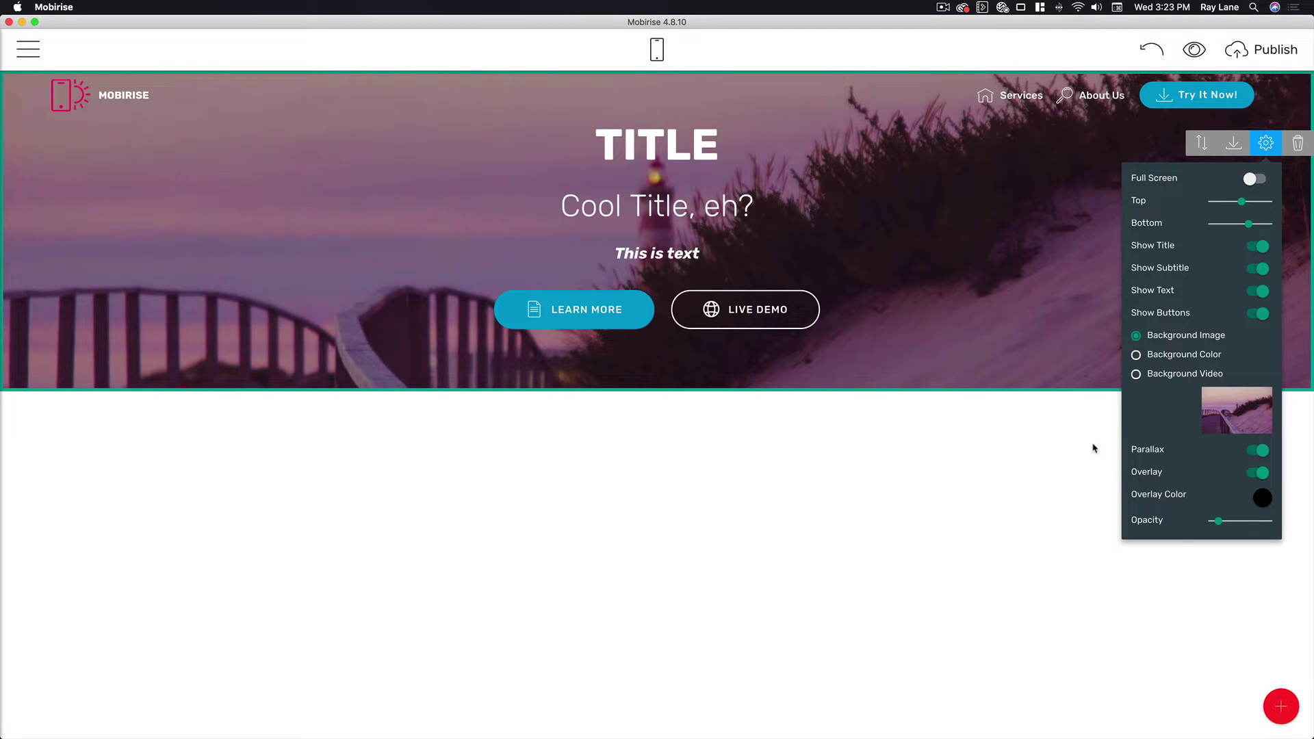
click(1256, 474)
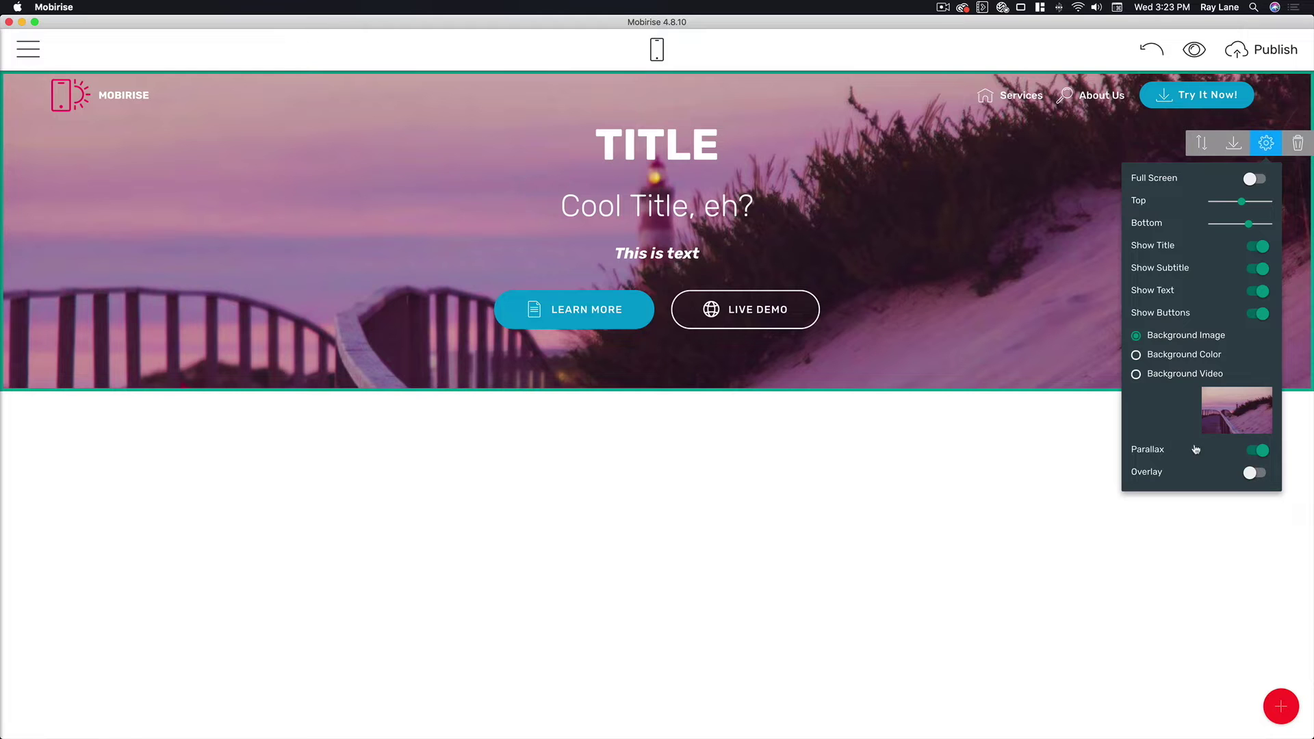
click(1256, 474)
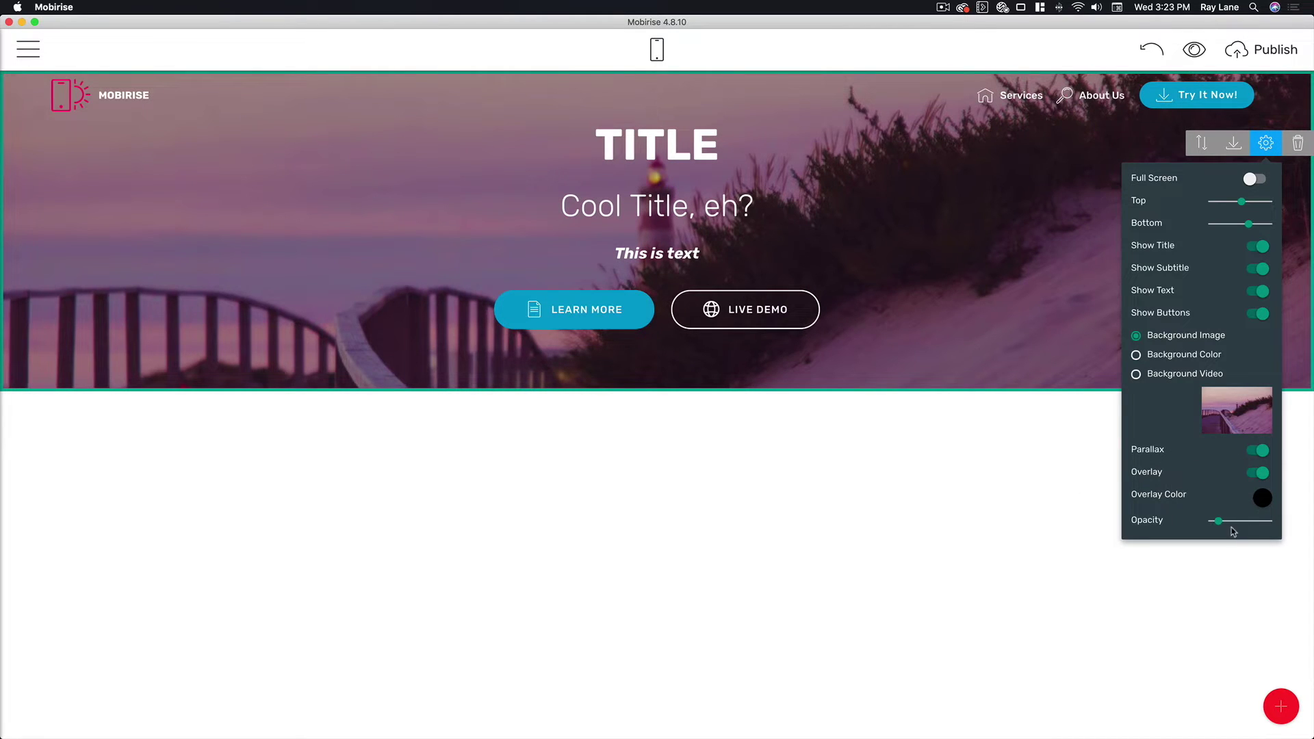
mouse_move(1218, 520)
mouse_down()
mouse_move(1249, 520)
mouse_move(1218, 520)
mouse_up()
Add the gallery block with category filter buttons from Sliders & Galleries below the intro block.
click(1281, 708)
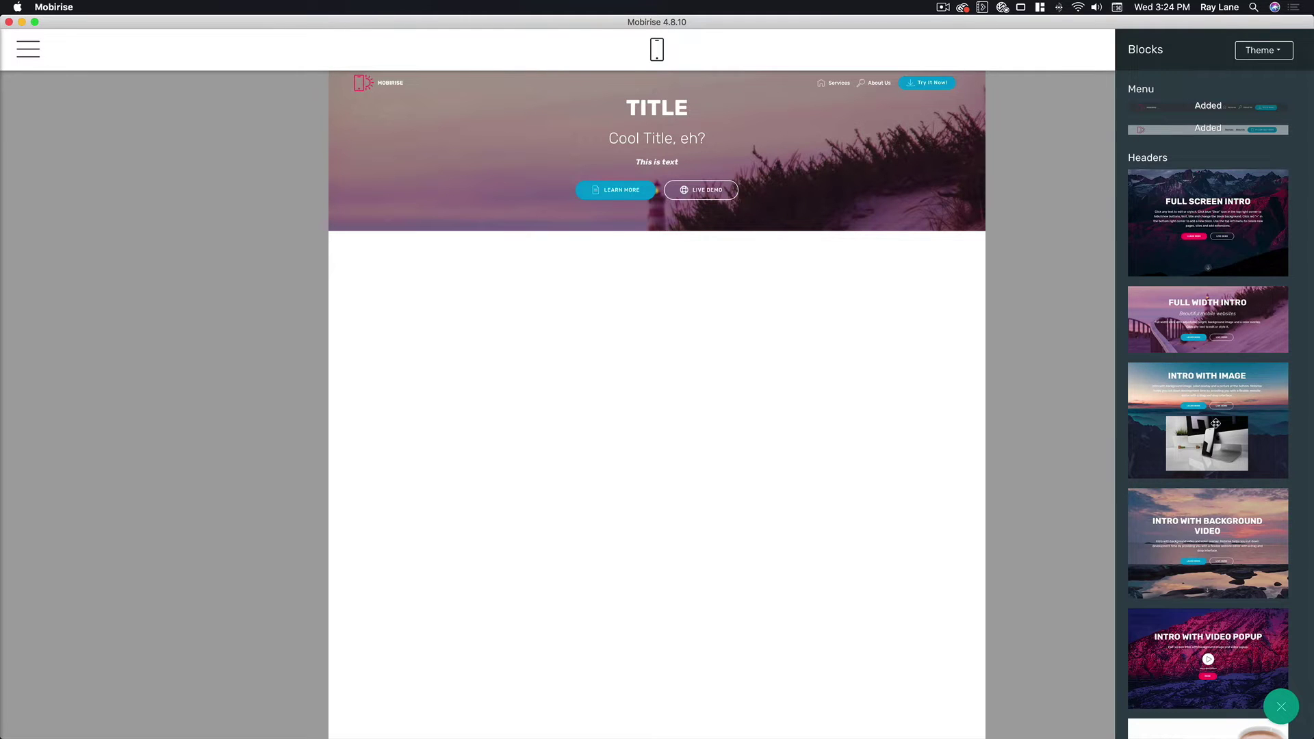
scroll(1212, 424, down, 5)
scroll(1214, 424, down, 6)
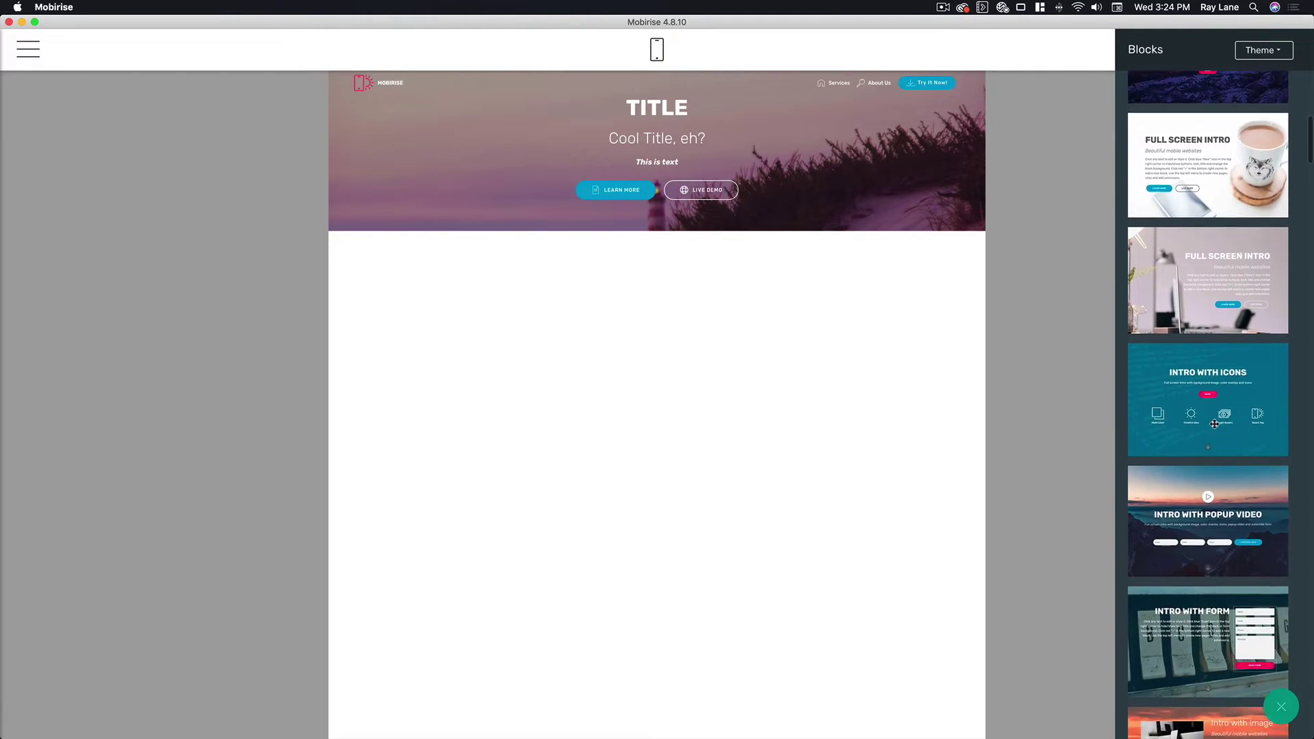
scroll(1214, 425, down, 10)
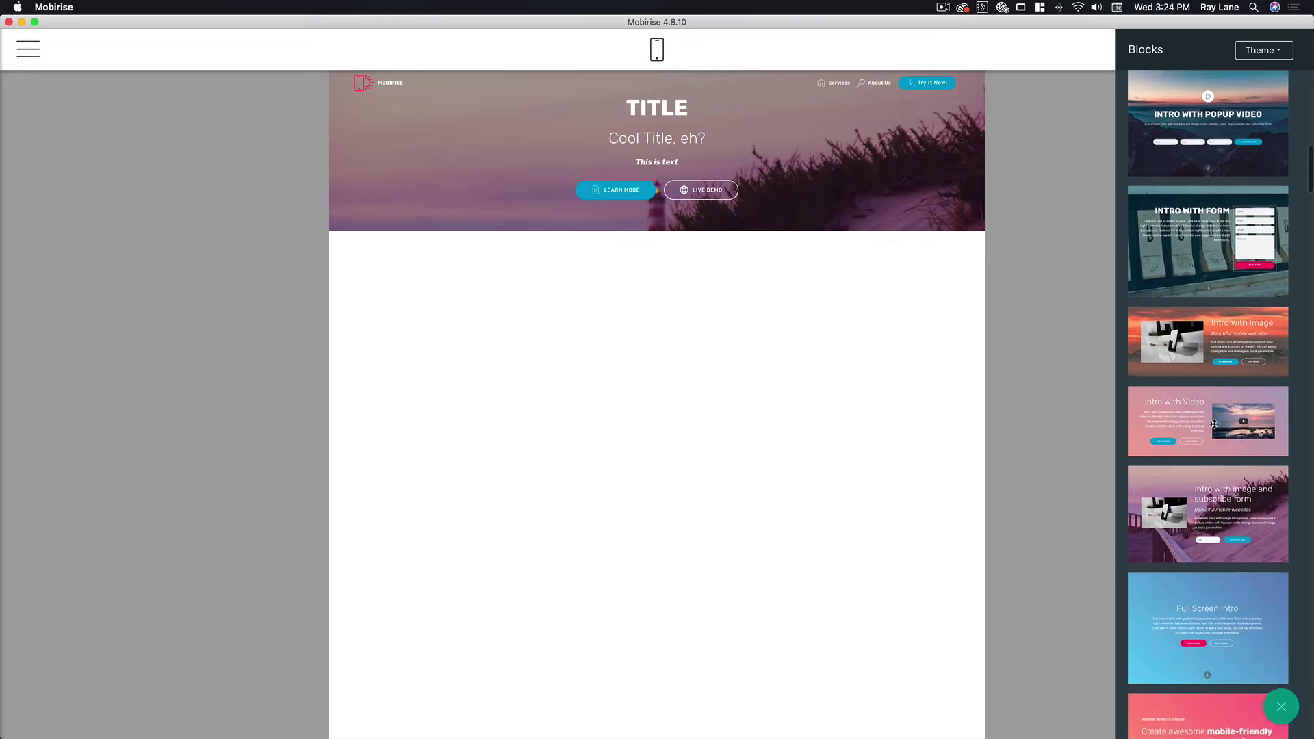
scroll(1214, 424, down, 5)
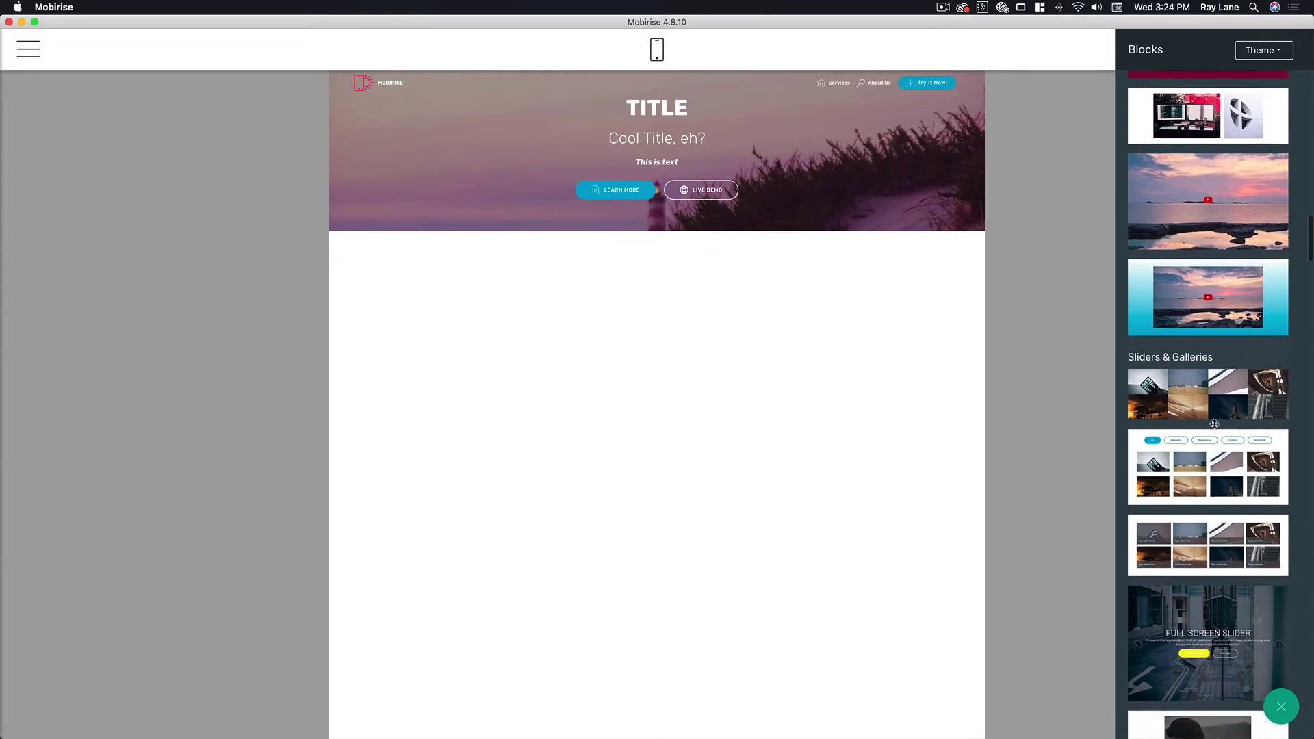
drag(1229, 437, 745, 318)
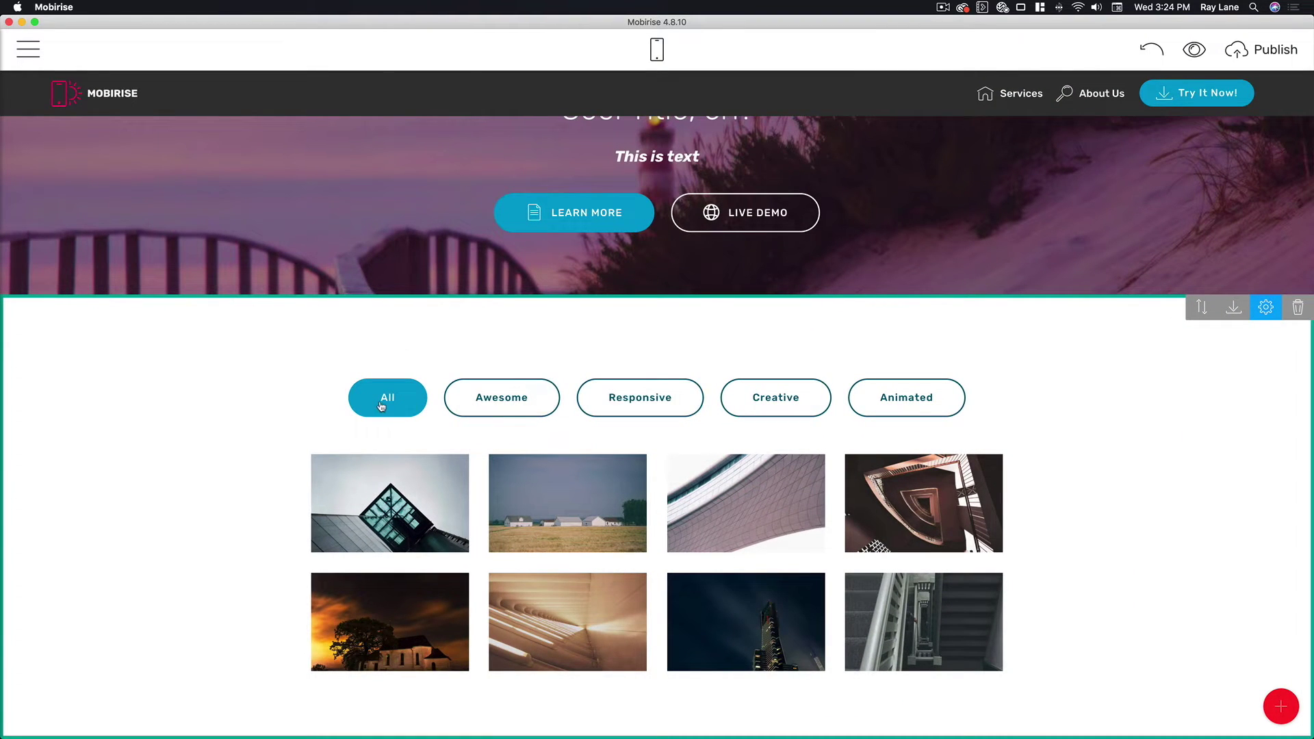
Preview the gallery's Awesome, Responsive, Creative and Animated filters one after another, and return to All.
click(516, 408)
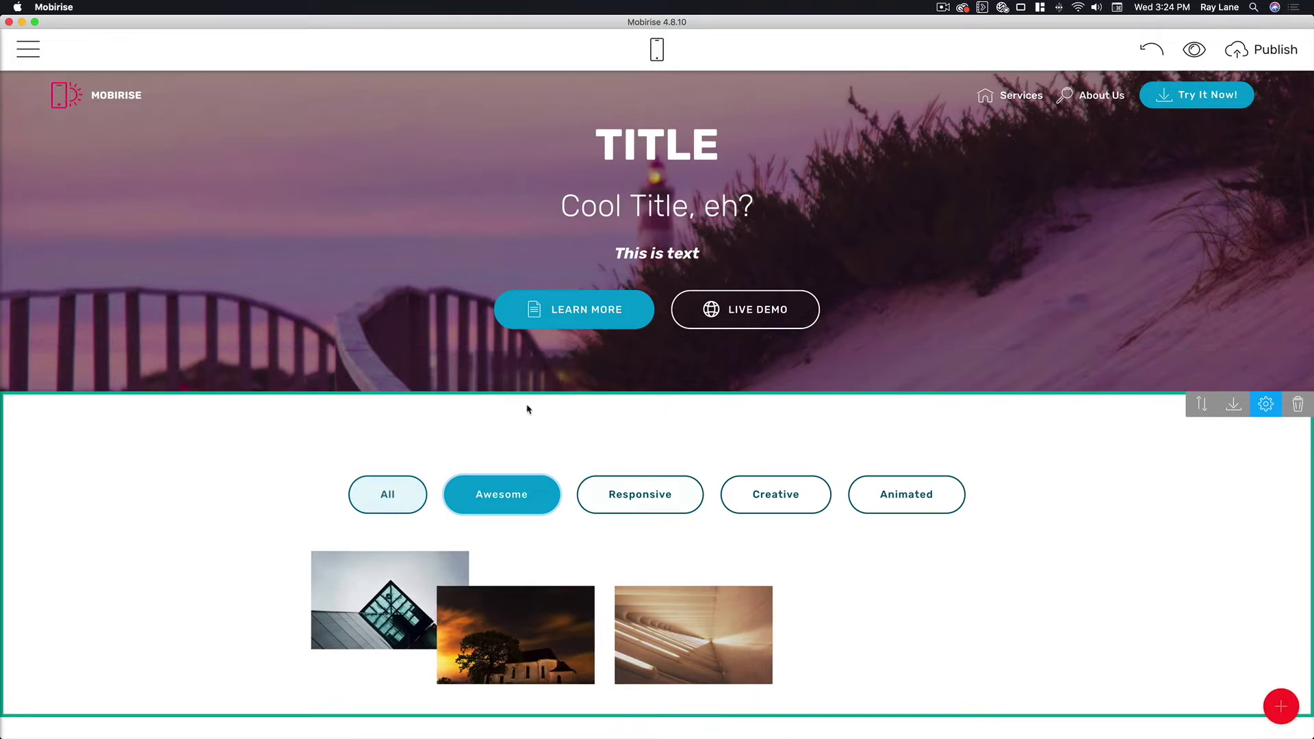
click(627, 496)
click(758, 498)
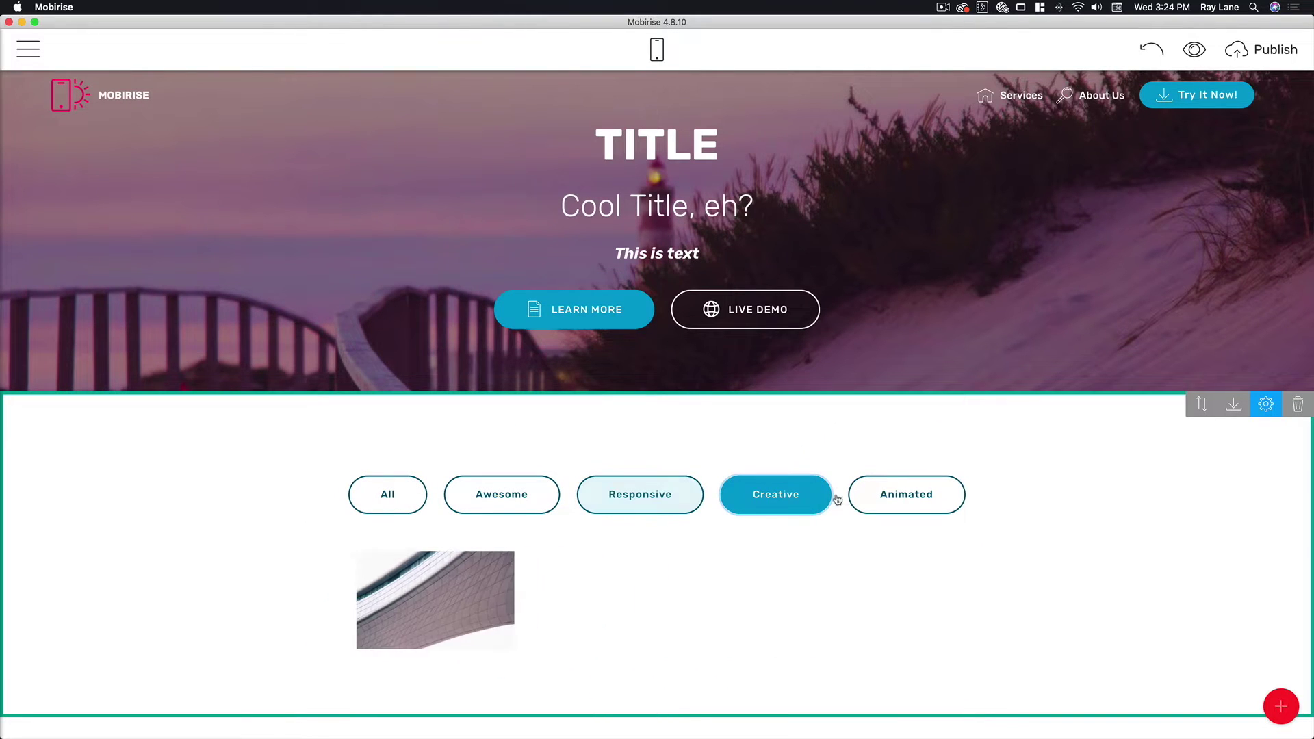
click(883, 495)
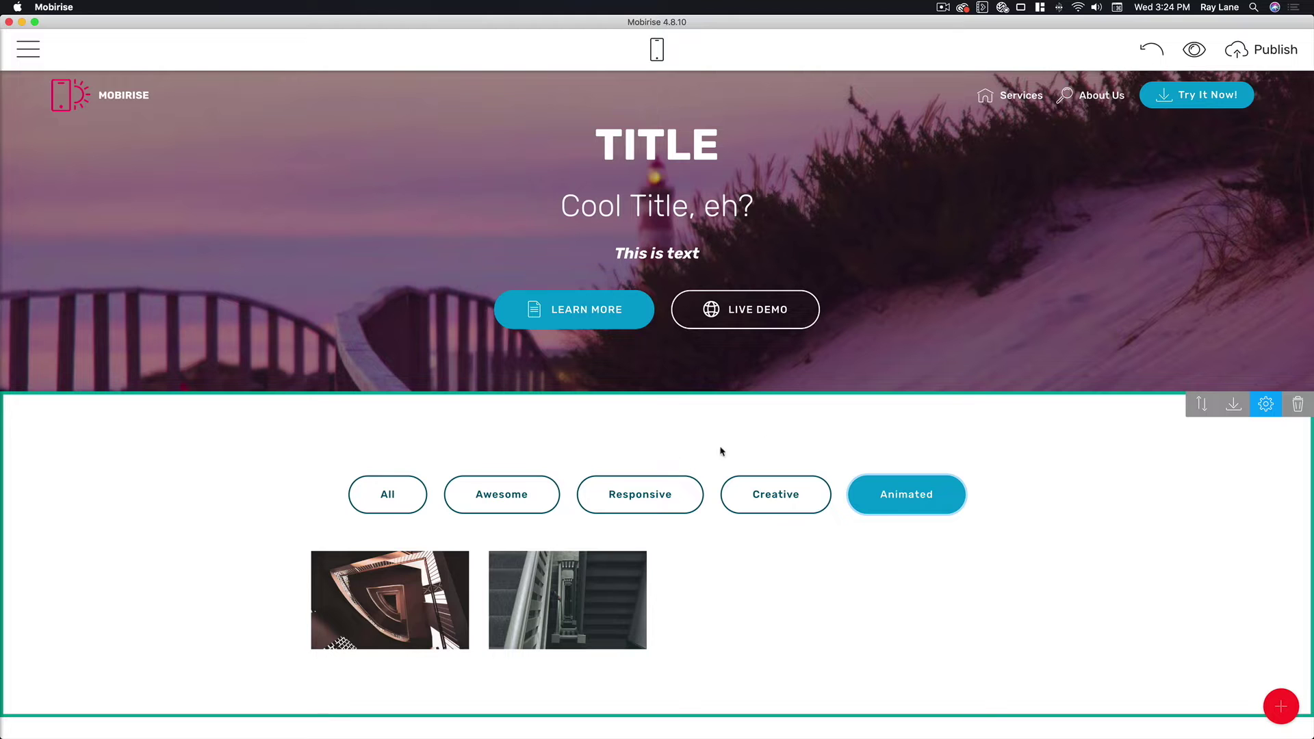
click(388, 494)
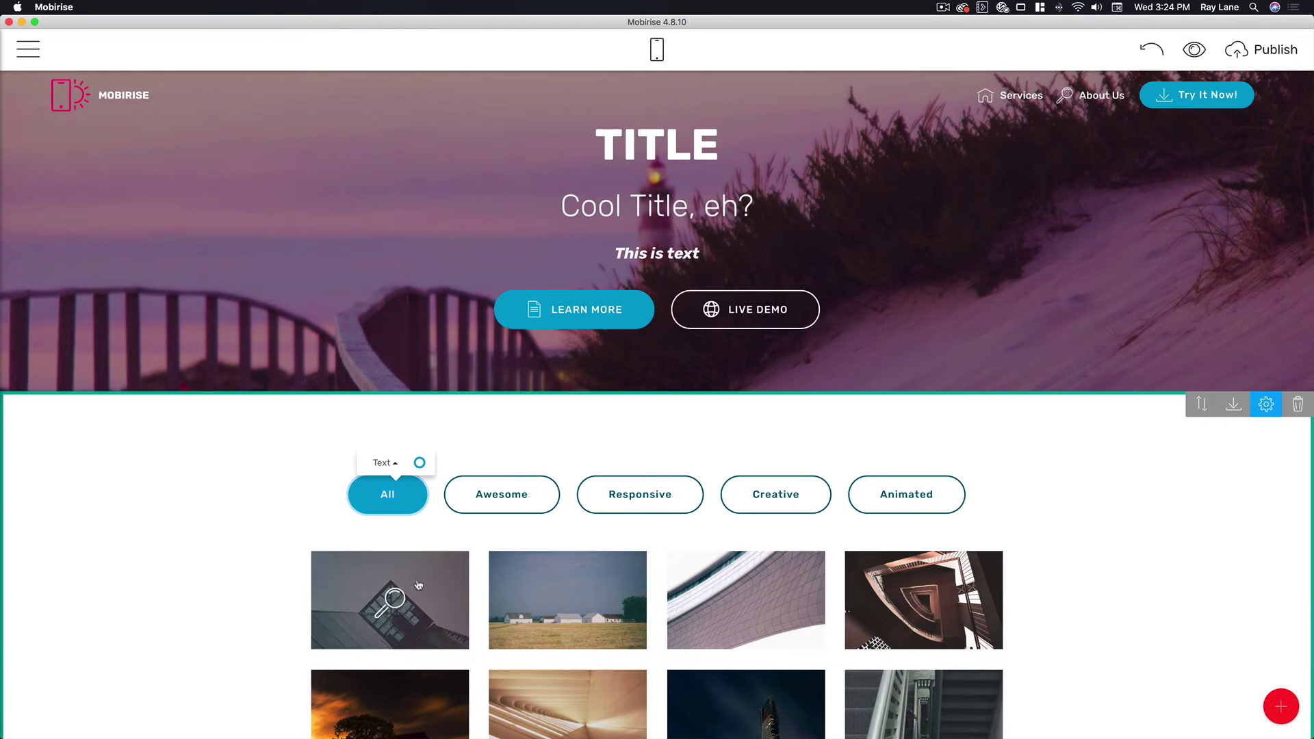
Try the gallery block at full width, return it to normal width, and reduce its top spacing.
click(1261, 405)
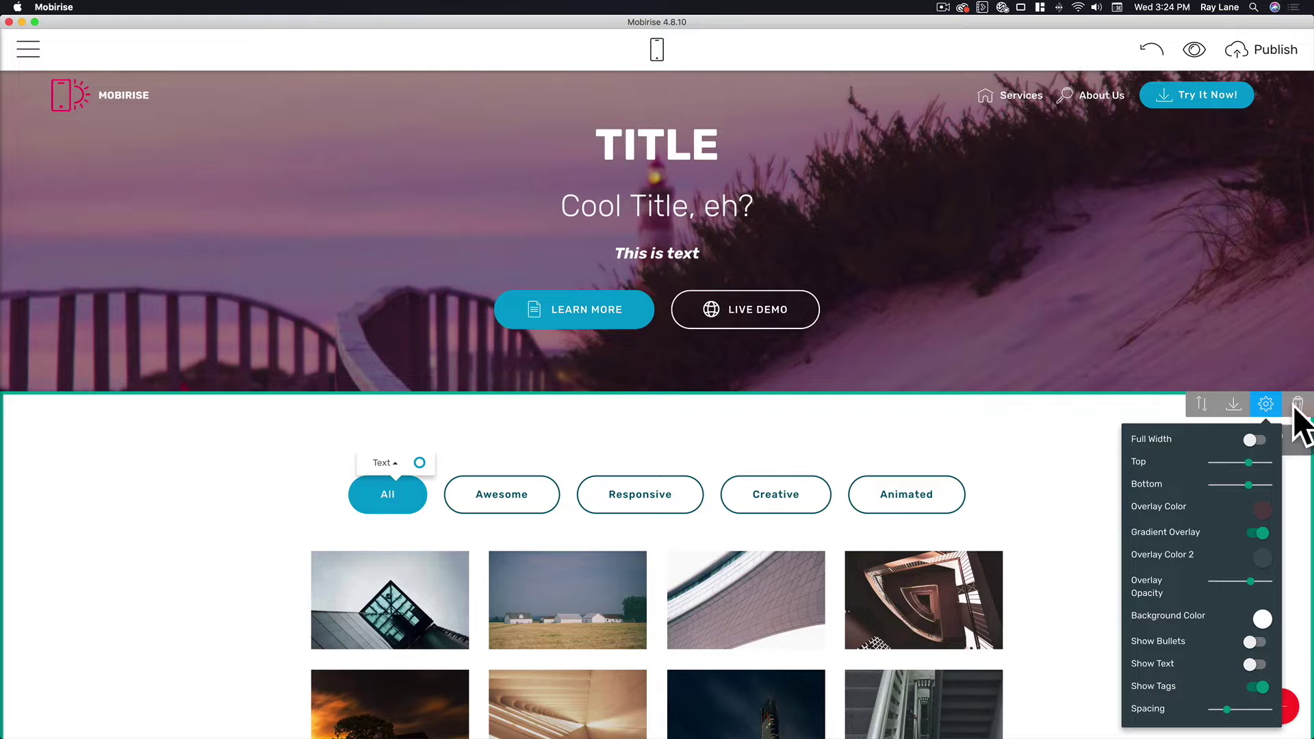
click(1259, 442)
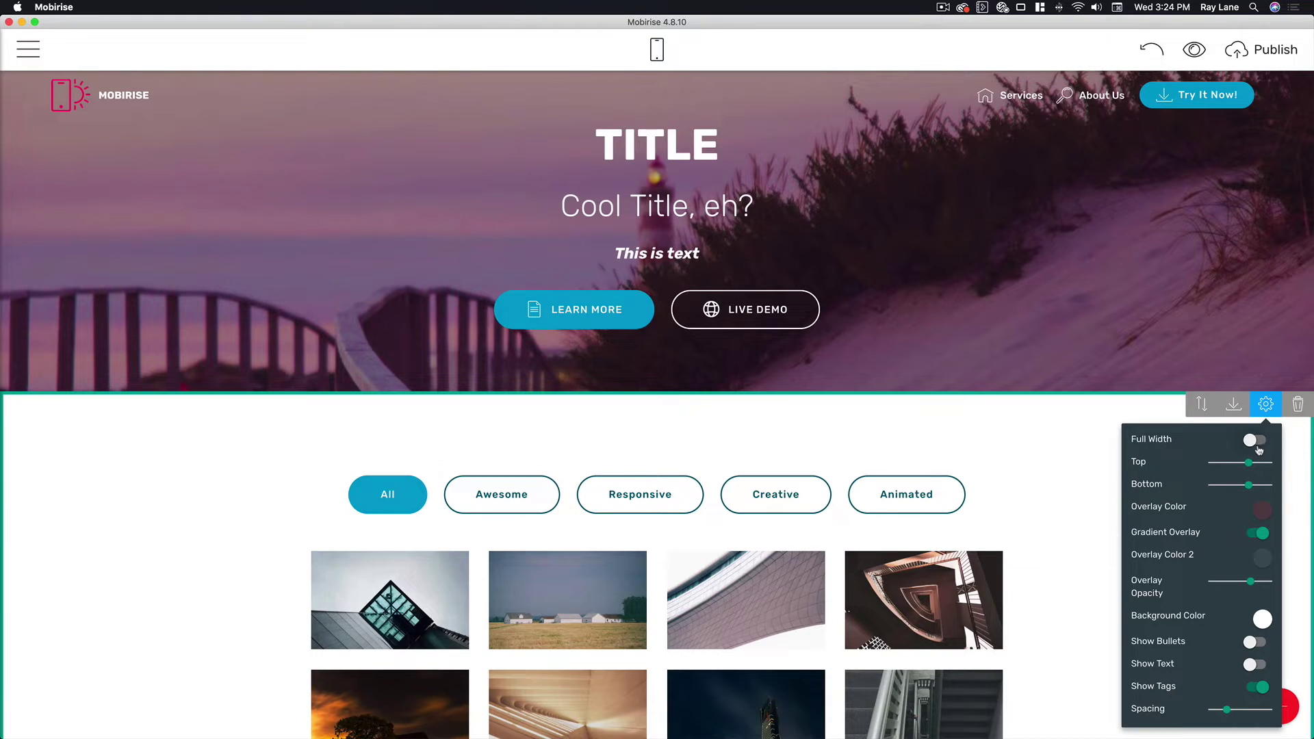
click(1256, 441)
scroll(1218, 459, down, 1)
drag(1249, 436, 1219, 443)
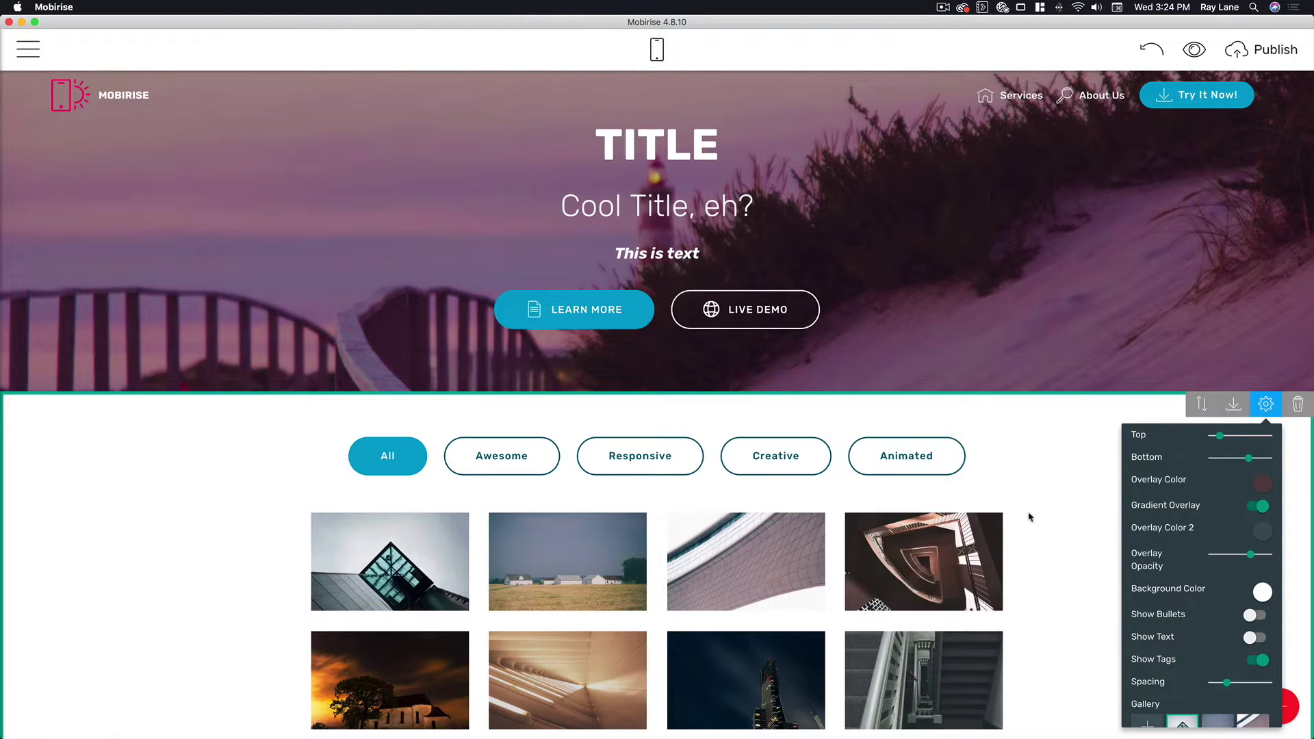
Set the gallery's overlay color to light yellow and the second overlay color to beige, and adjust the overlay opacity.
click(1263, 484)
click(1220, 515)
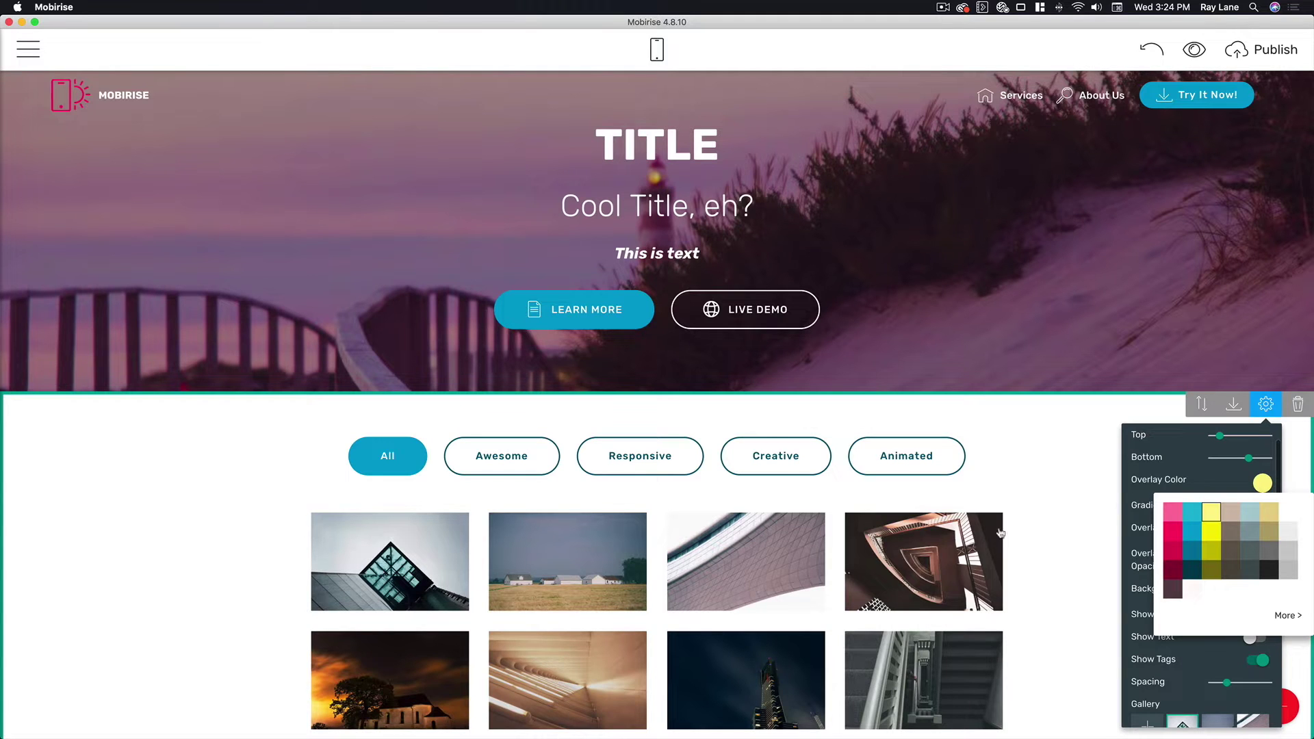
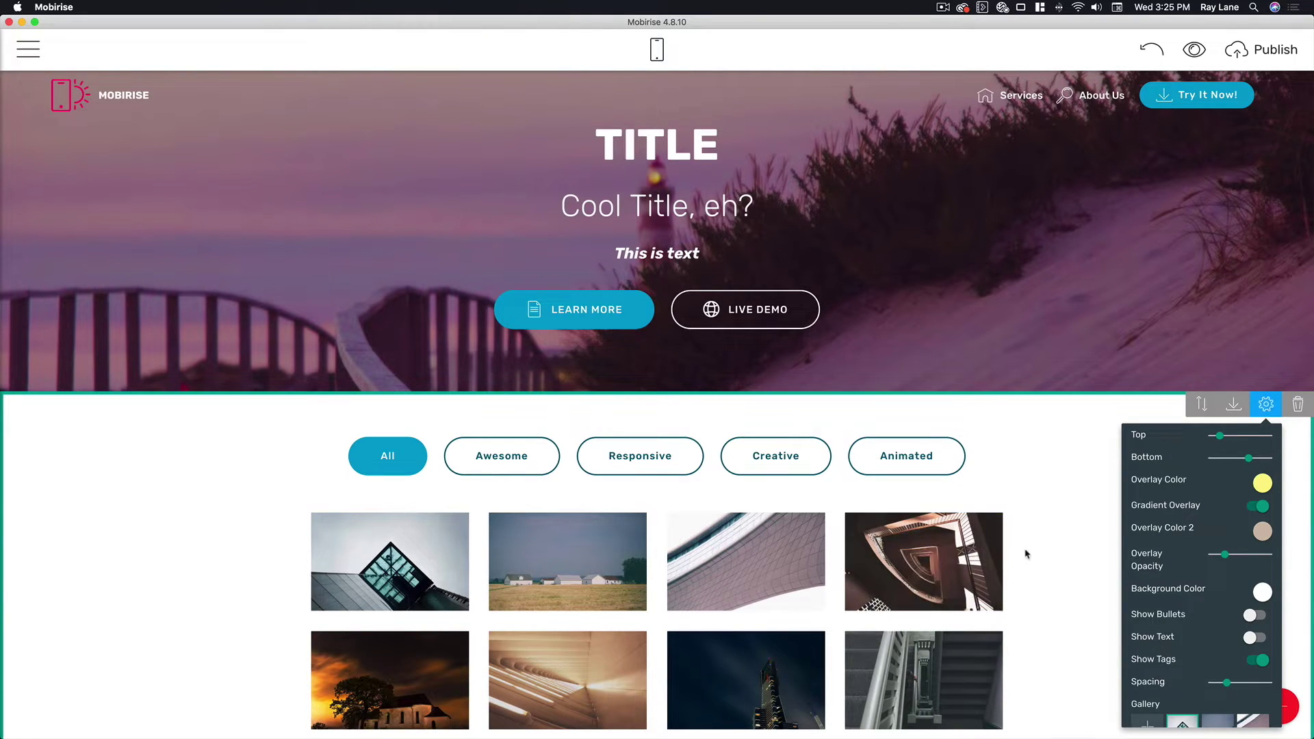
drag(1222, 554, 1263, 554)
click(1036, 558)
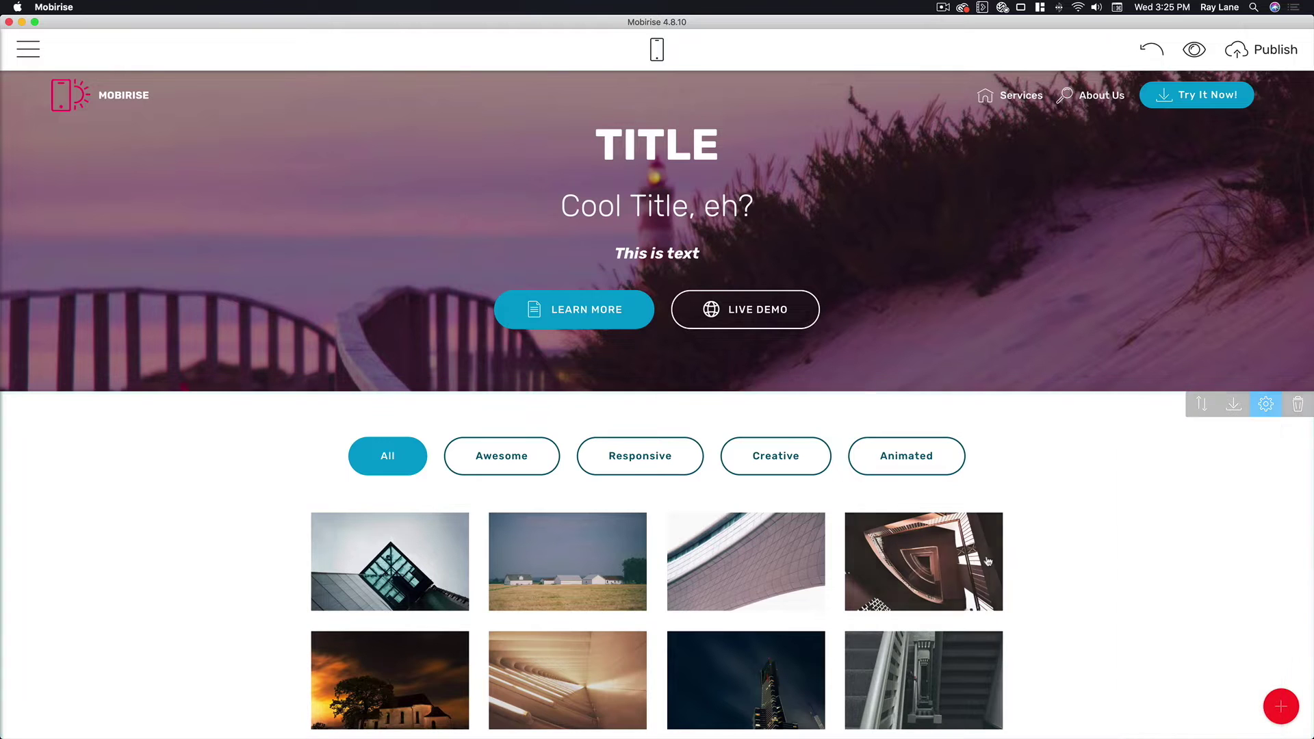
Check the color choices for the gallery's background, keep it white, and show the caption text on the images.
click(1265, 407)
scroll(1240, 537, down, 2)
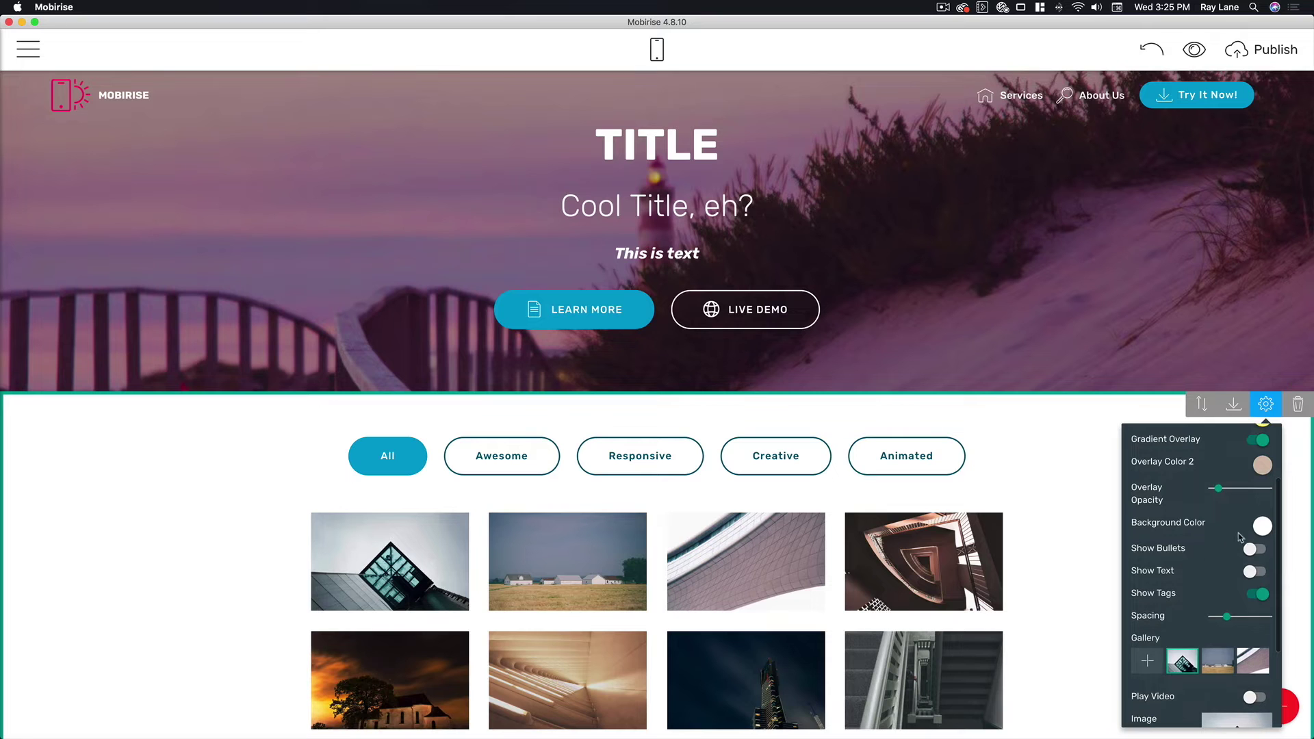
click(1262, 531)
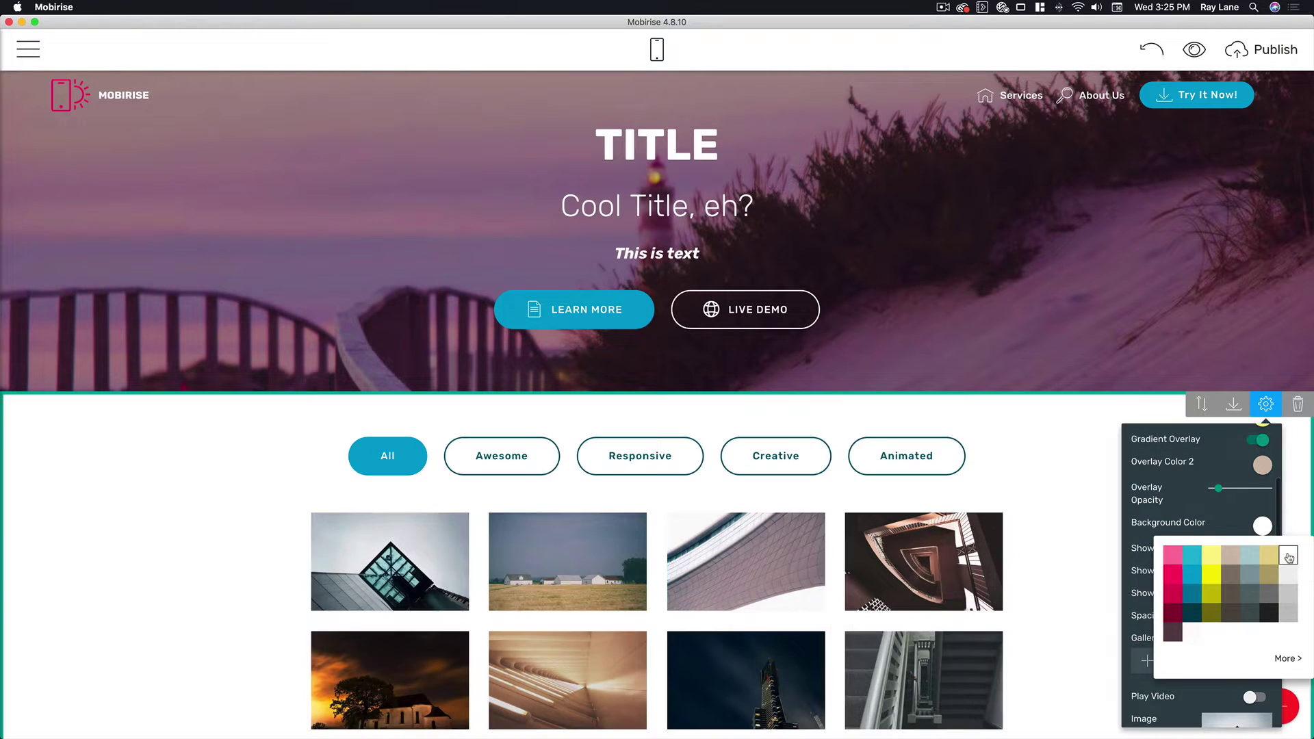
click(1205, 532)
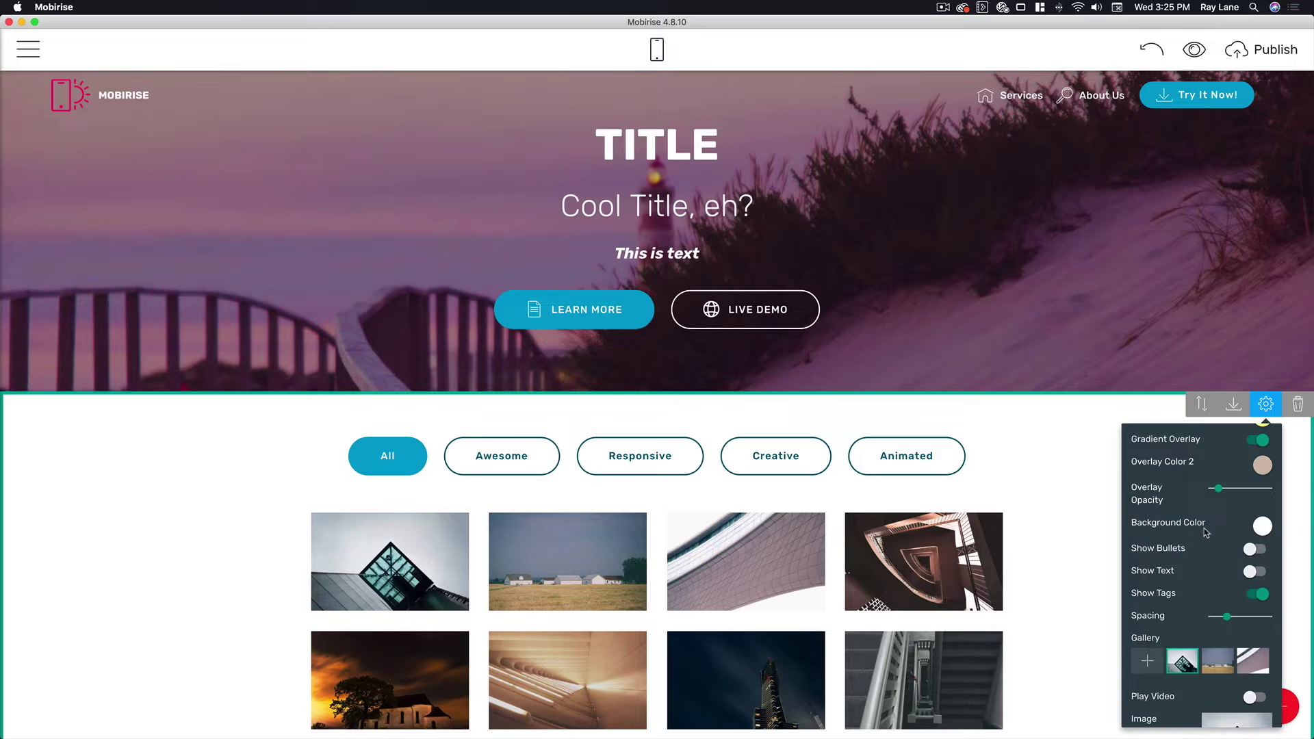
click(1255, 572)
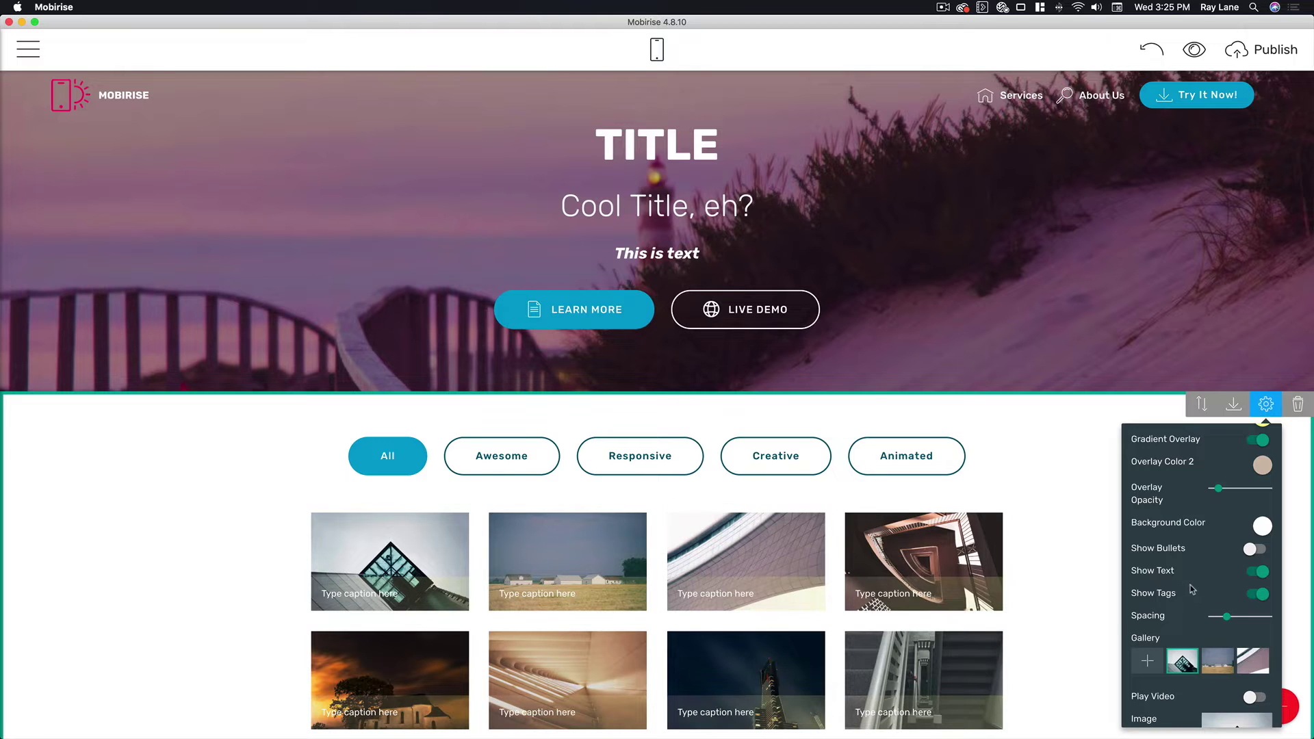
Hide the gallery's filter tags, enable its bullets, and show the tags again.
scroll(1194, 491, down, 3)
click(1256, 466)
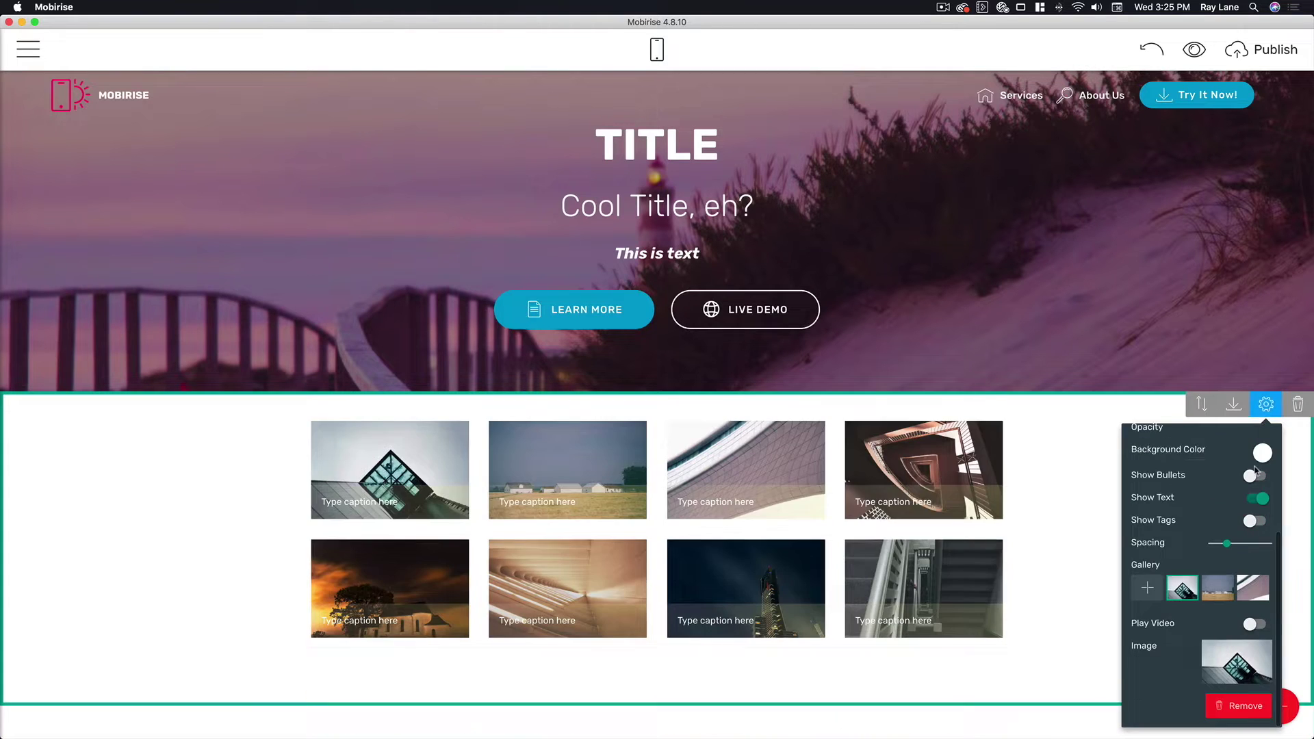
click(1256, 477)
click(1256, 521)
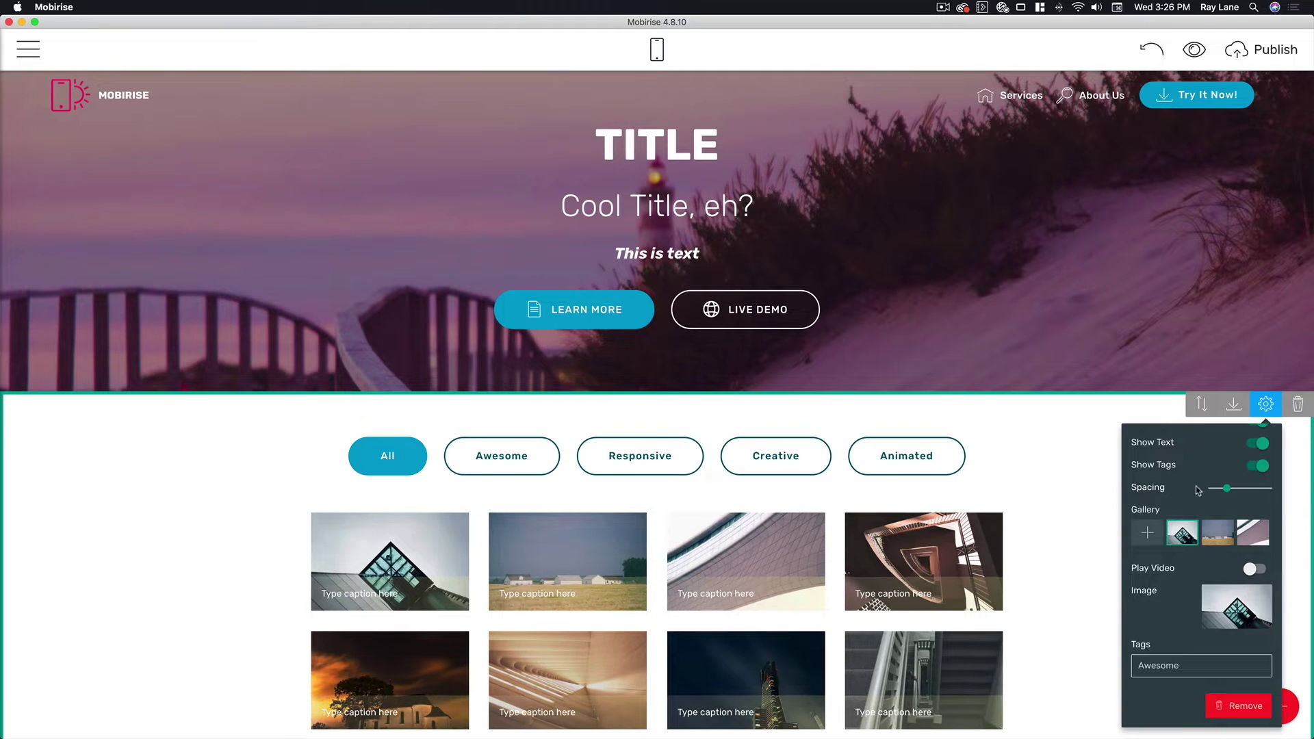
Add three more images to the end of the gallery.
click(1150, 538)
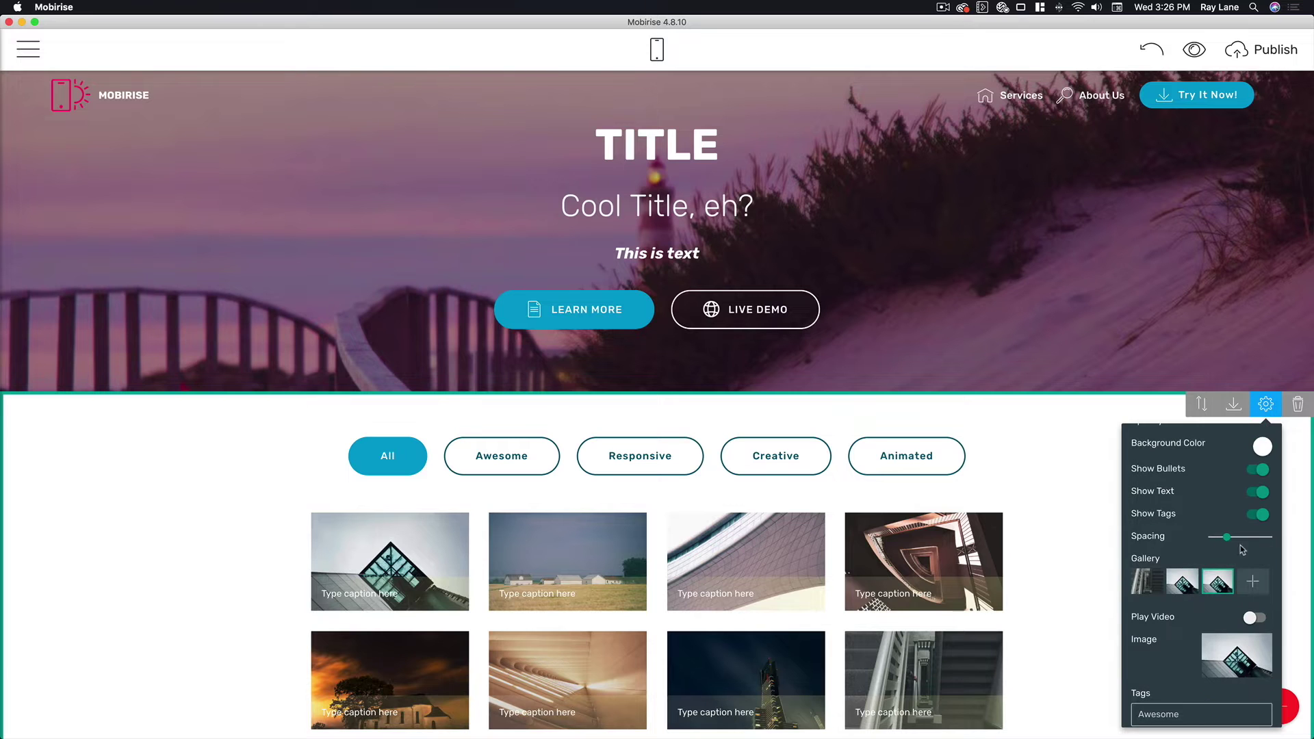
click(1251, 580)
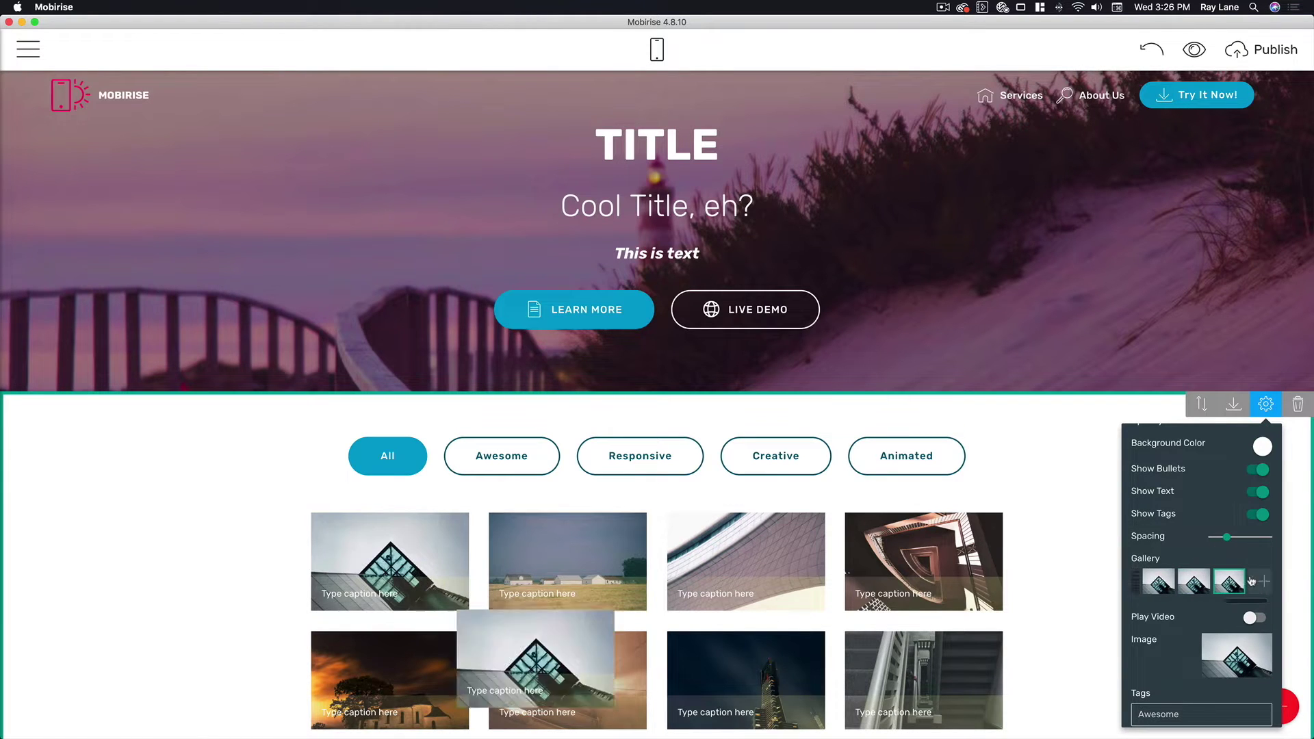
scroll(1040, 568, down, 3)
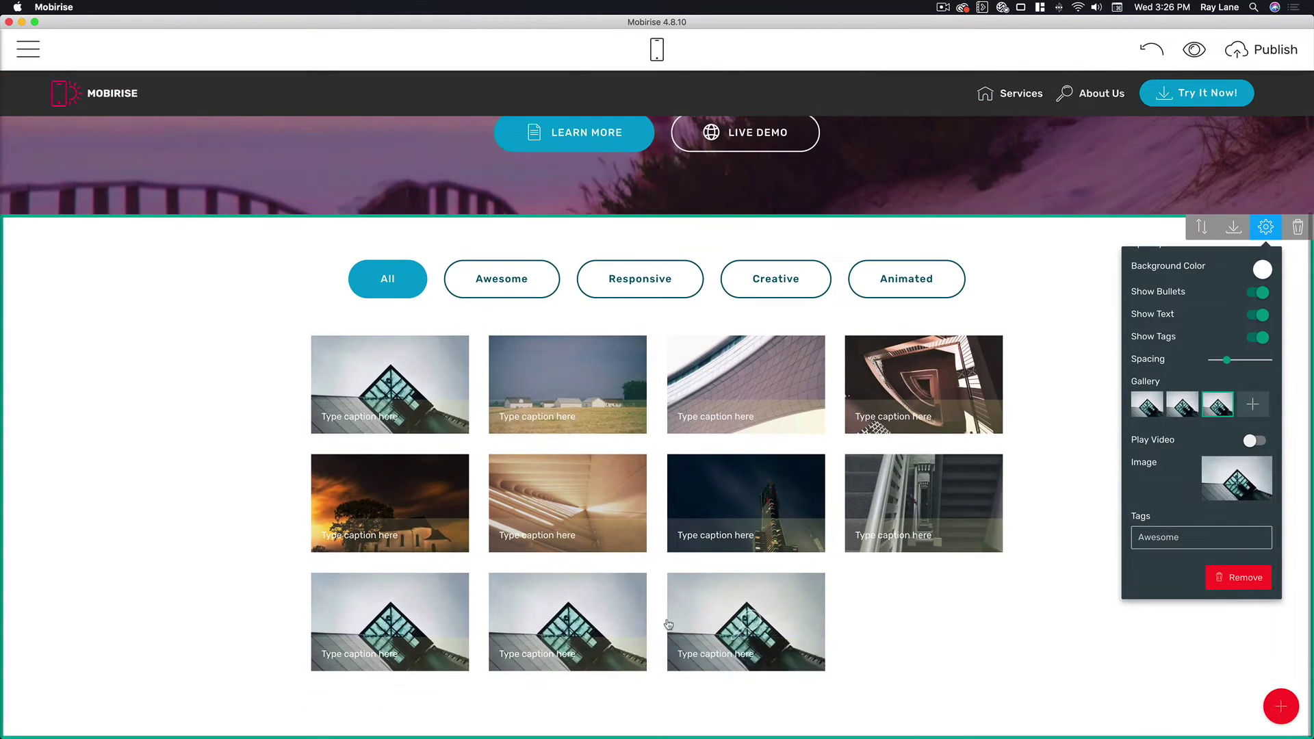
Start replacing the first added gallery image, and look at the computer's files and the Site Library as image sources.
click(1148, 405)
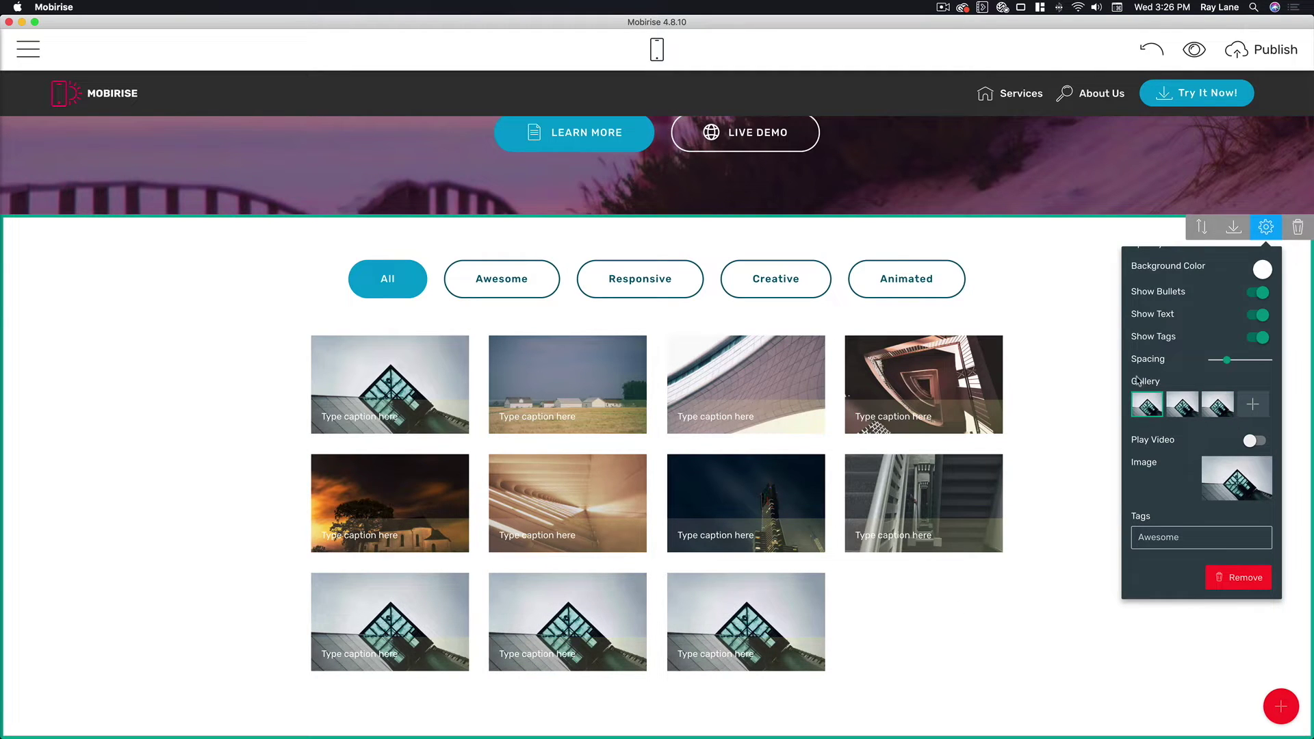
click(1248, 485)
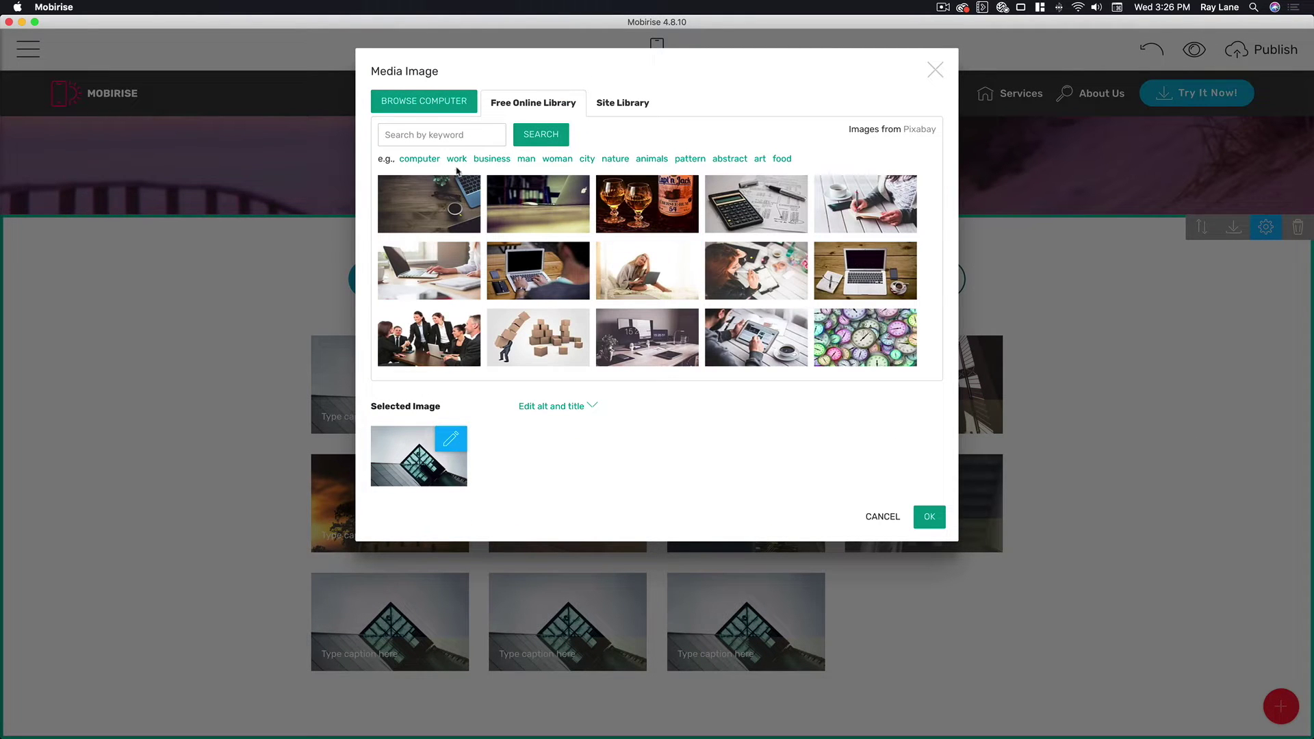
click(458, 108)
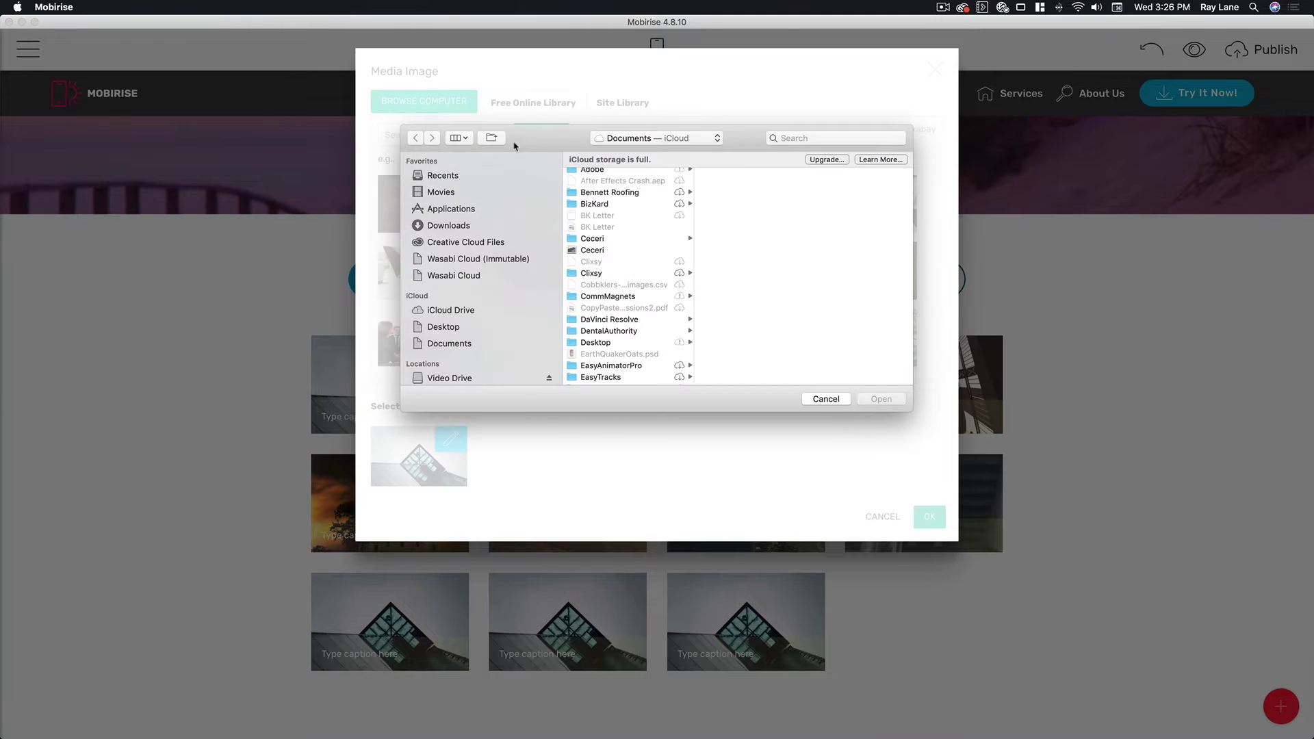
click(824, 399)
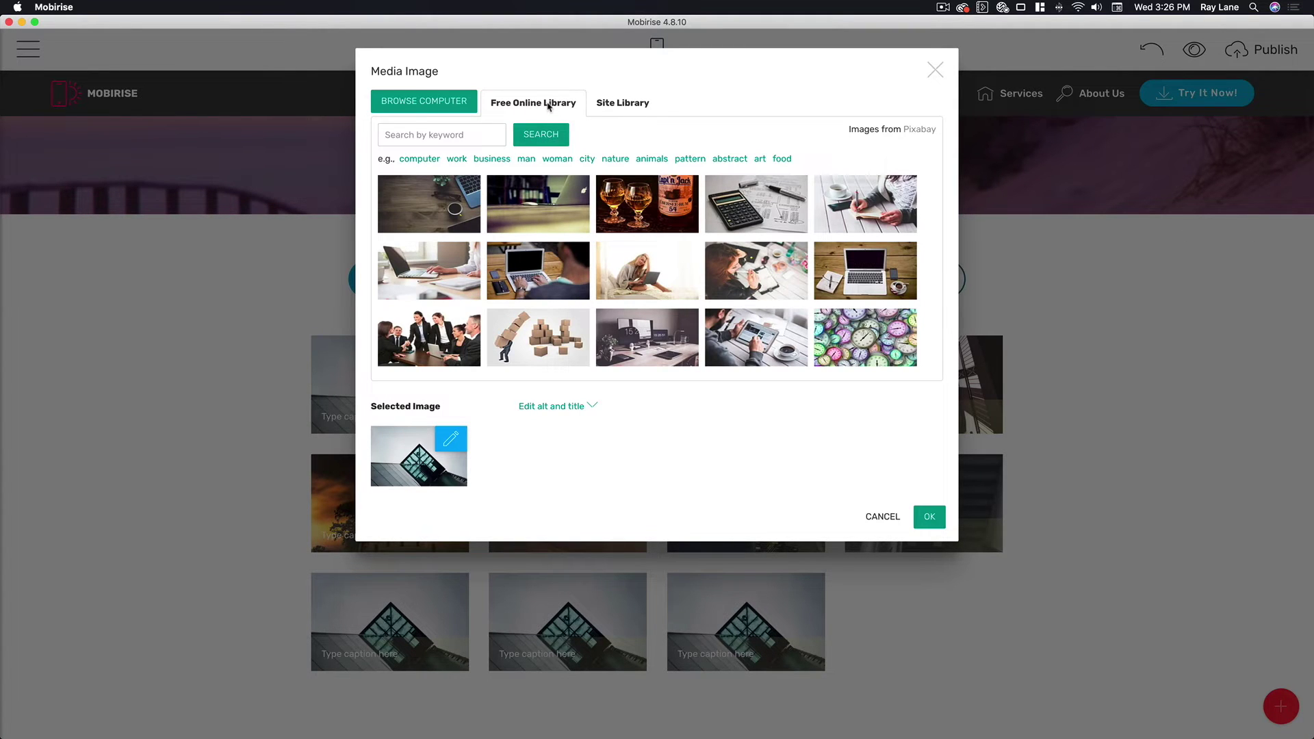
click(618, 103)
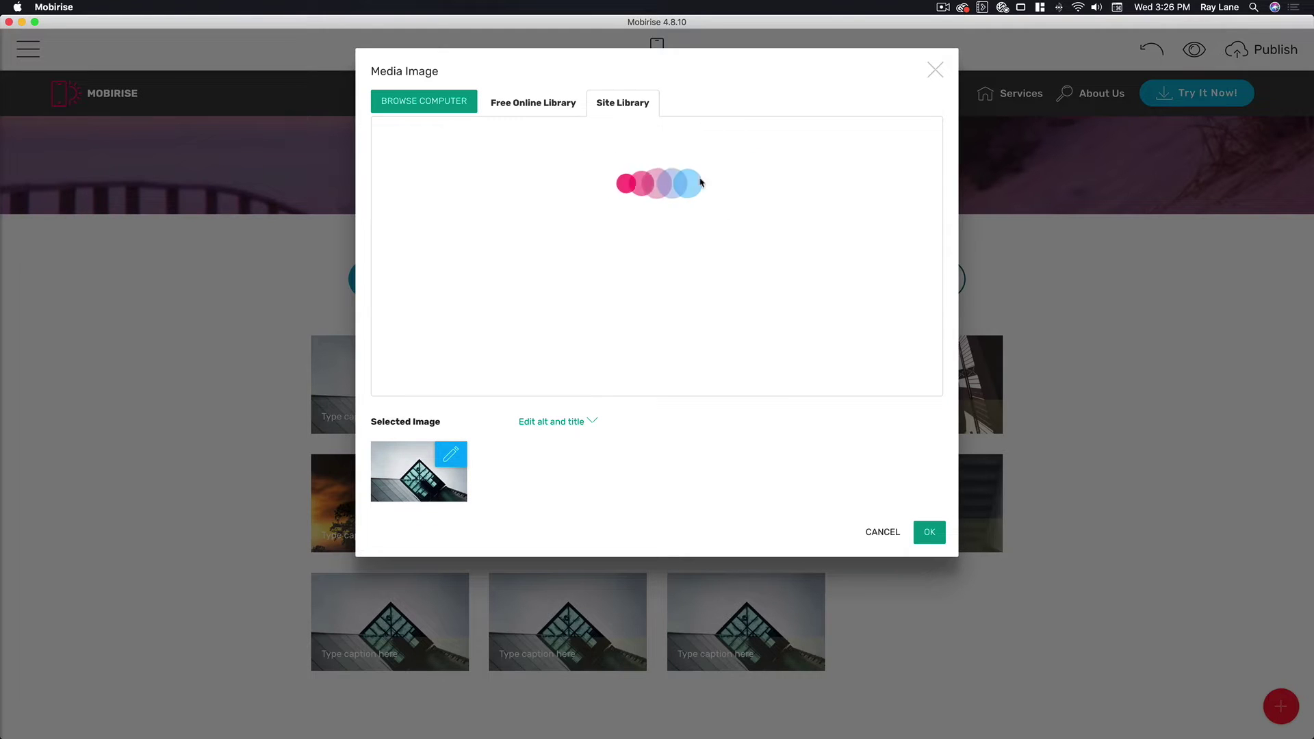
mouse_move(732, 181)
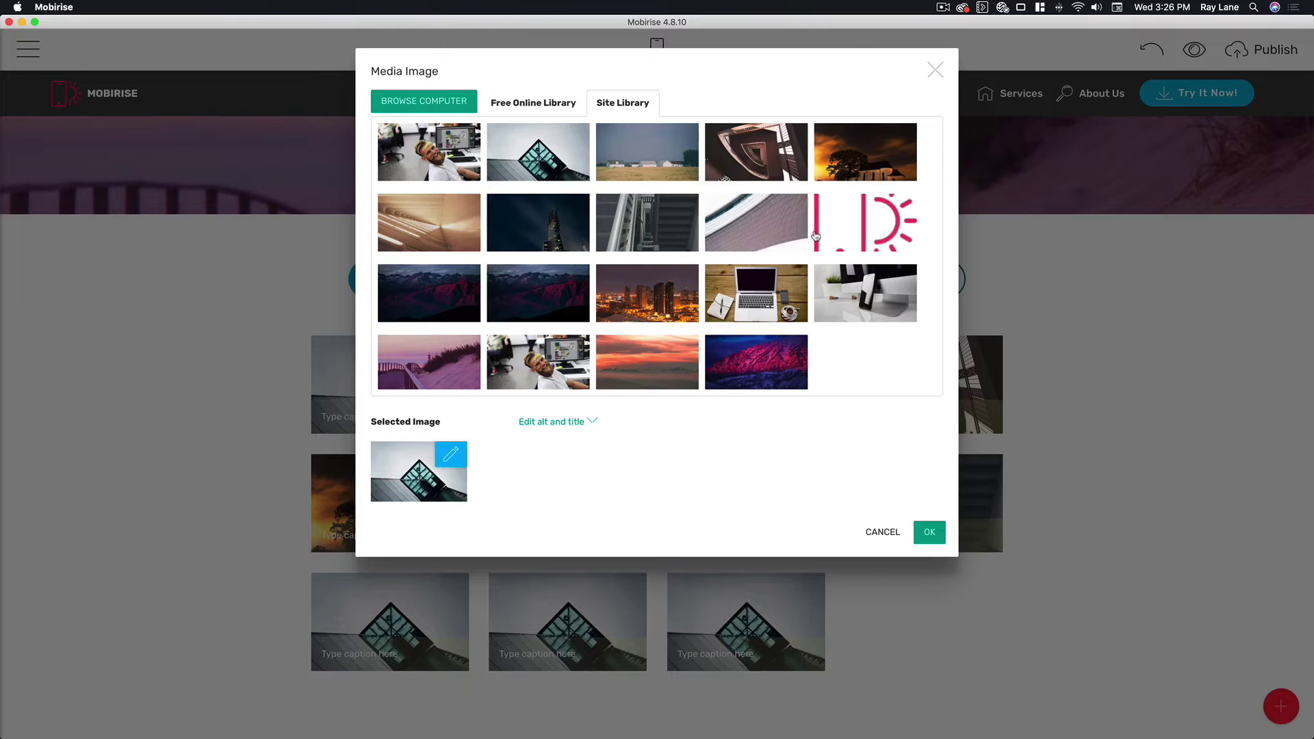
Search the Free Online Library for "Dog" and replace the first added gallery image with the golden Labrador photo.
click(545, 108)
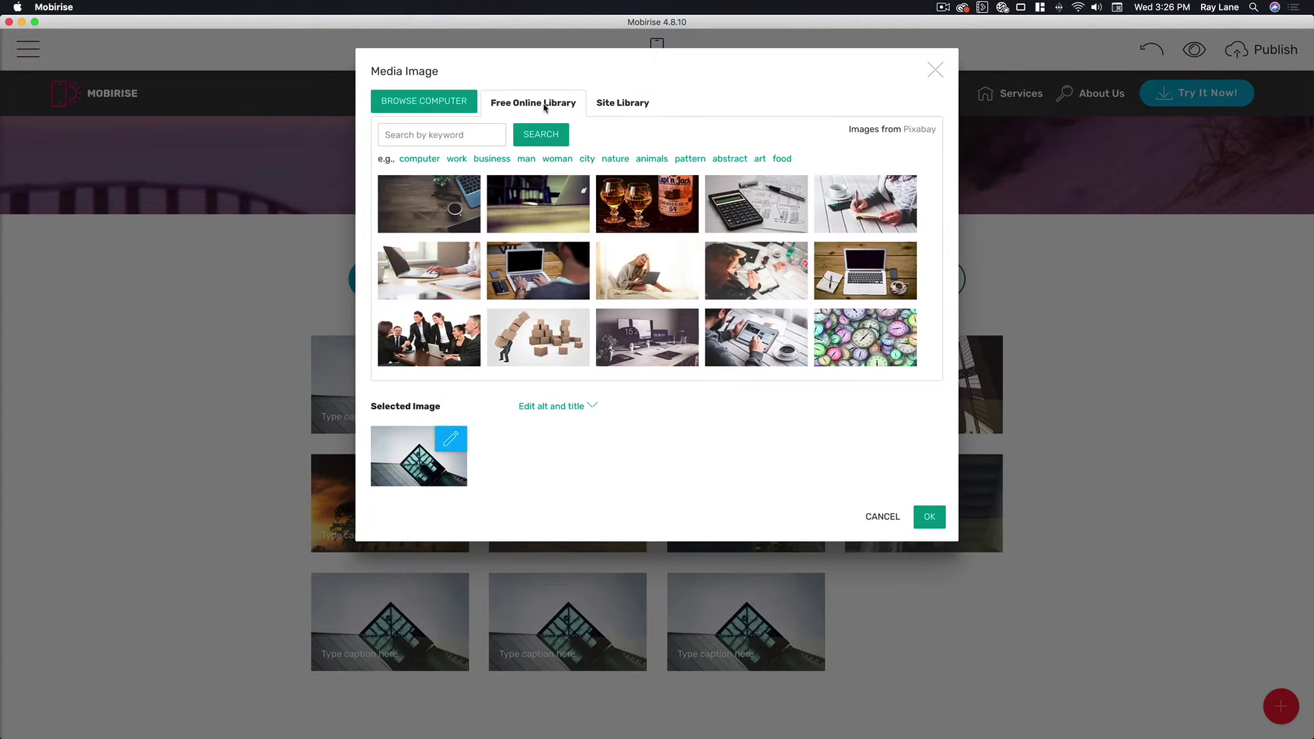
click(468, 139)
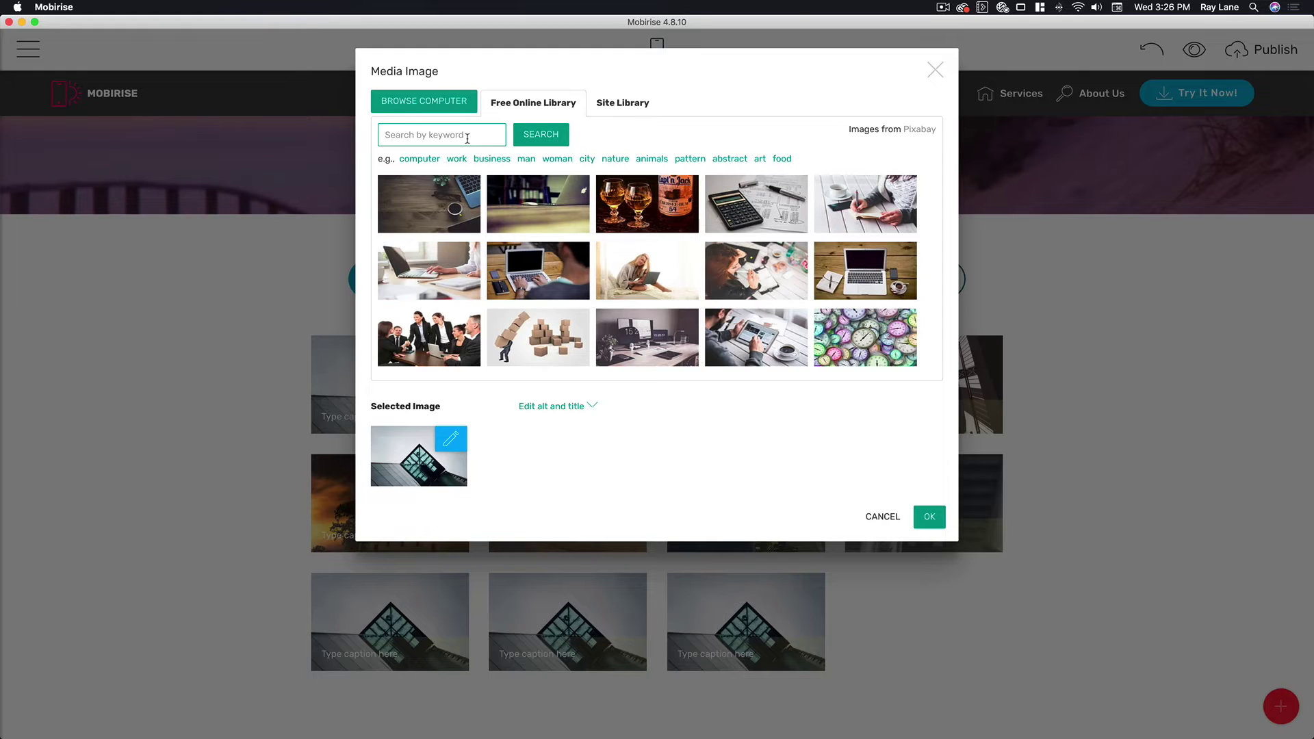
text(Dog)
click(519, 142)
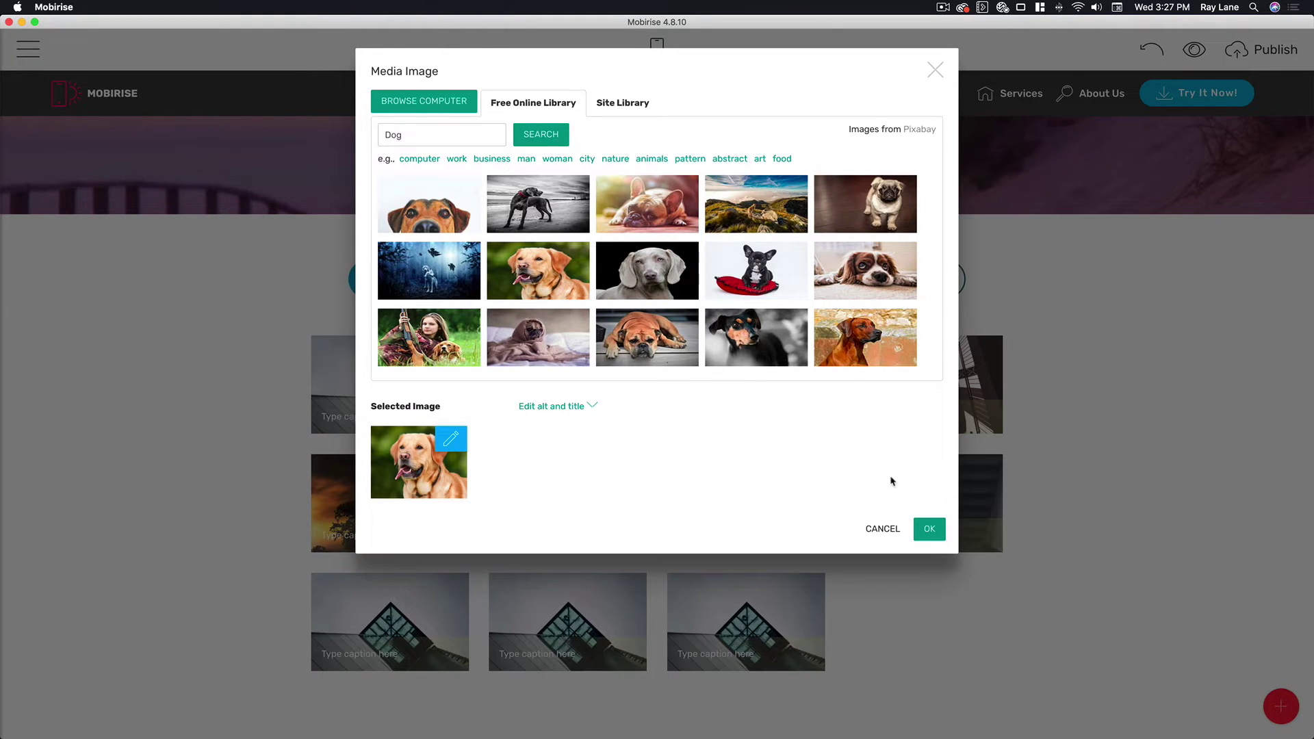
click(927, 530)
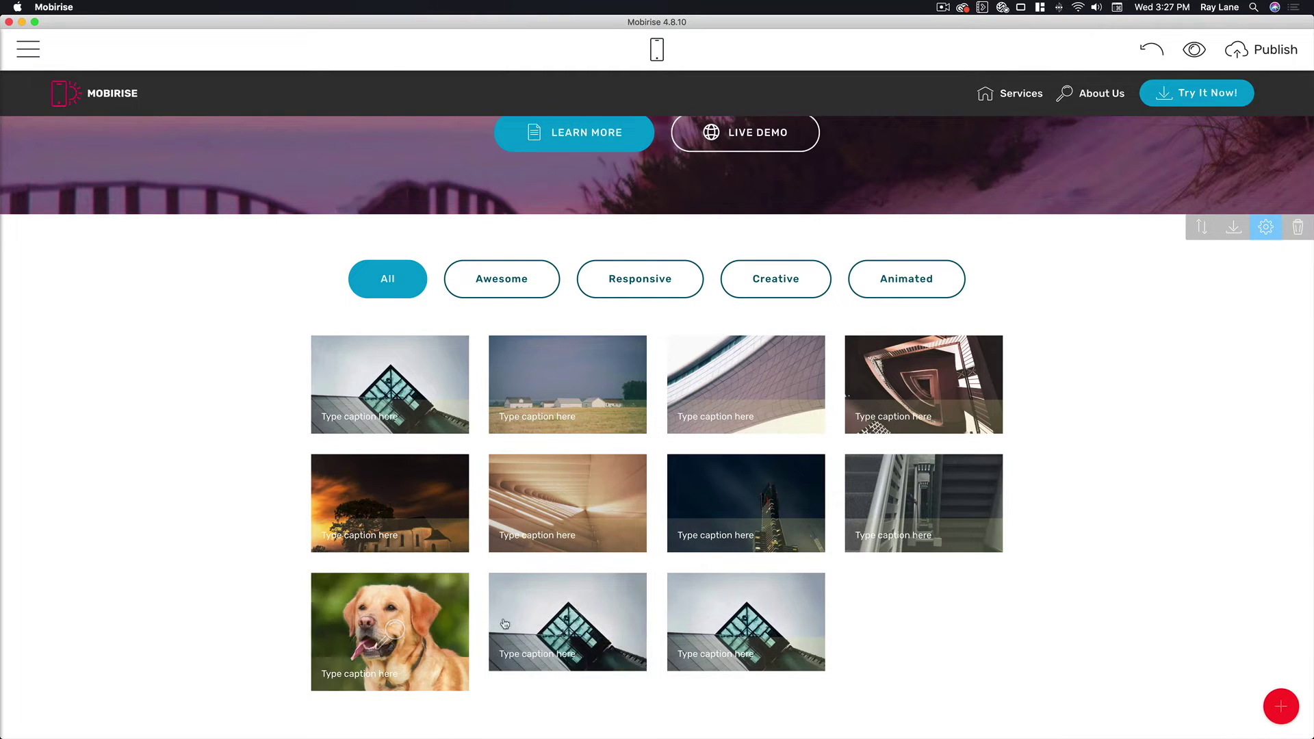
Change the dog image's tag to Creative and filter the gallery by Creative.
click(1268, 228)
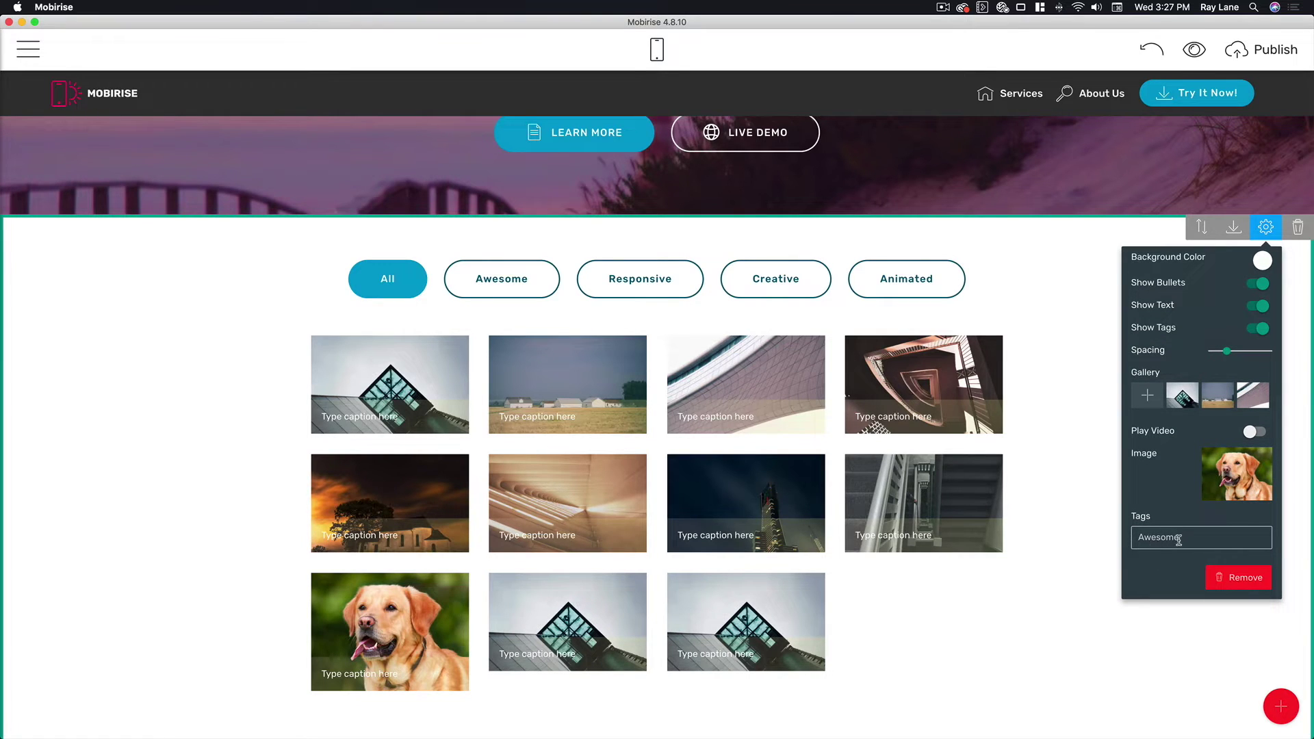
drag(1190, 538, 1102, 537)
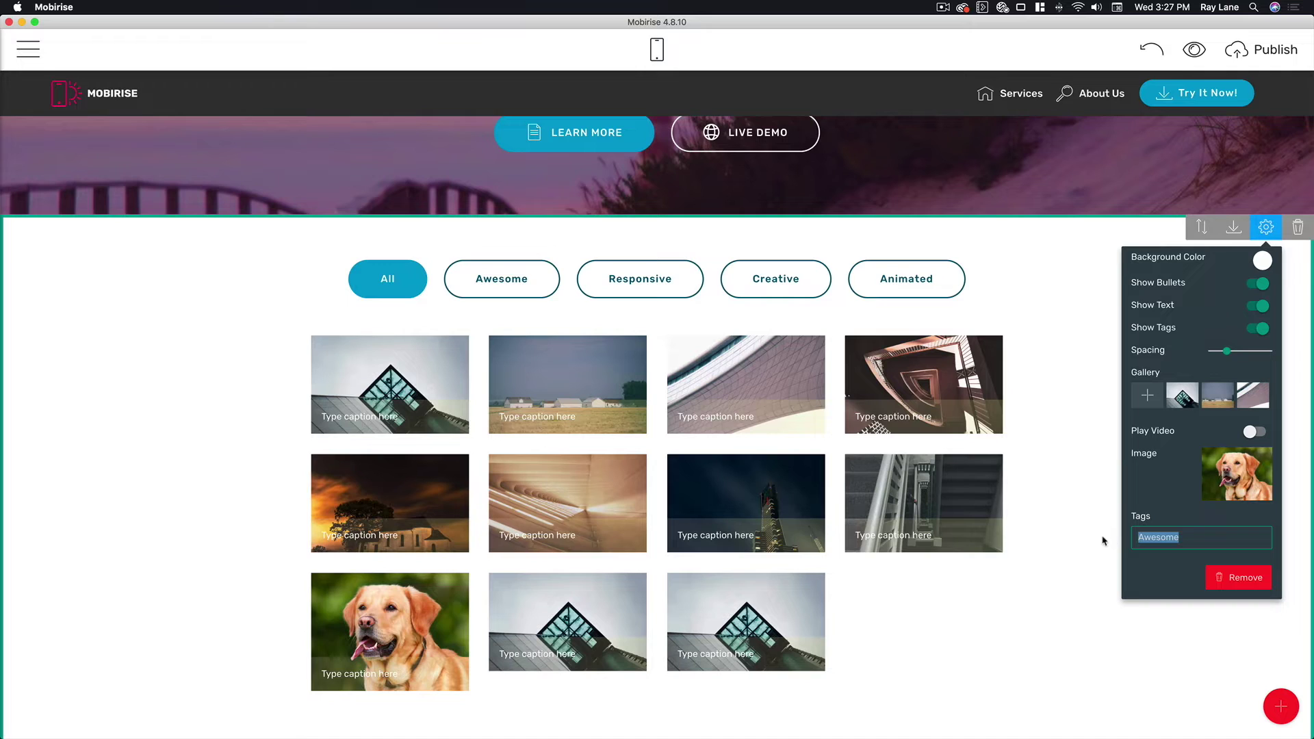
text(Creative)
click(1106, 531)
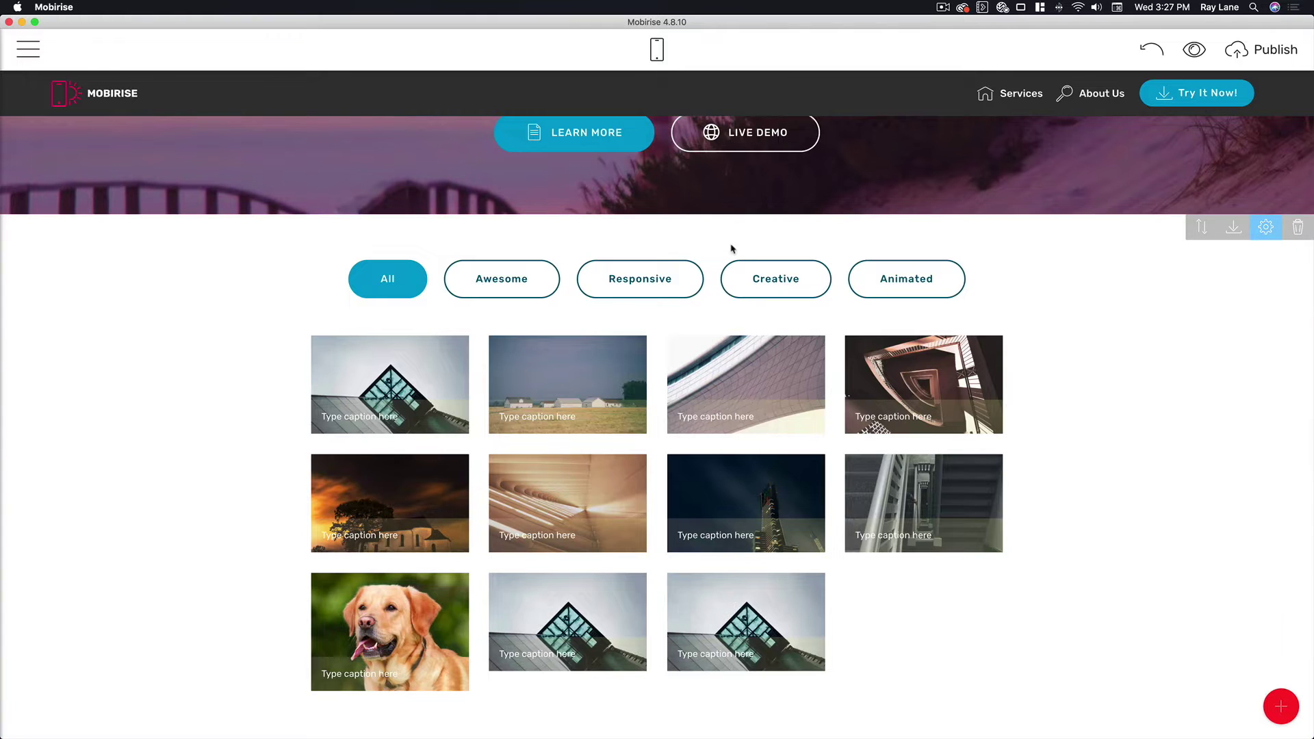
click(788, 278)
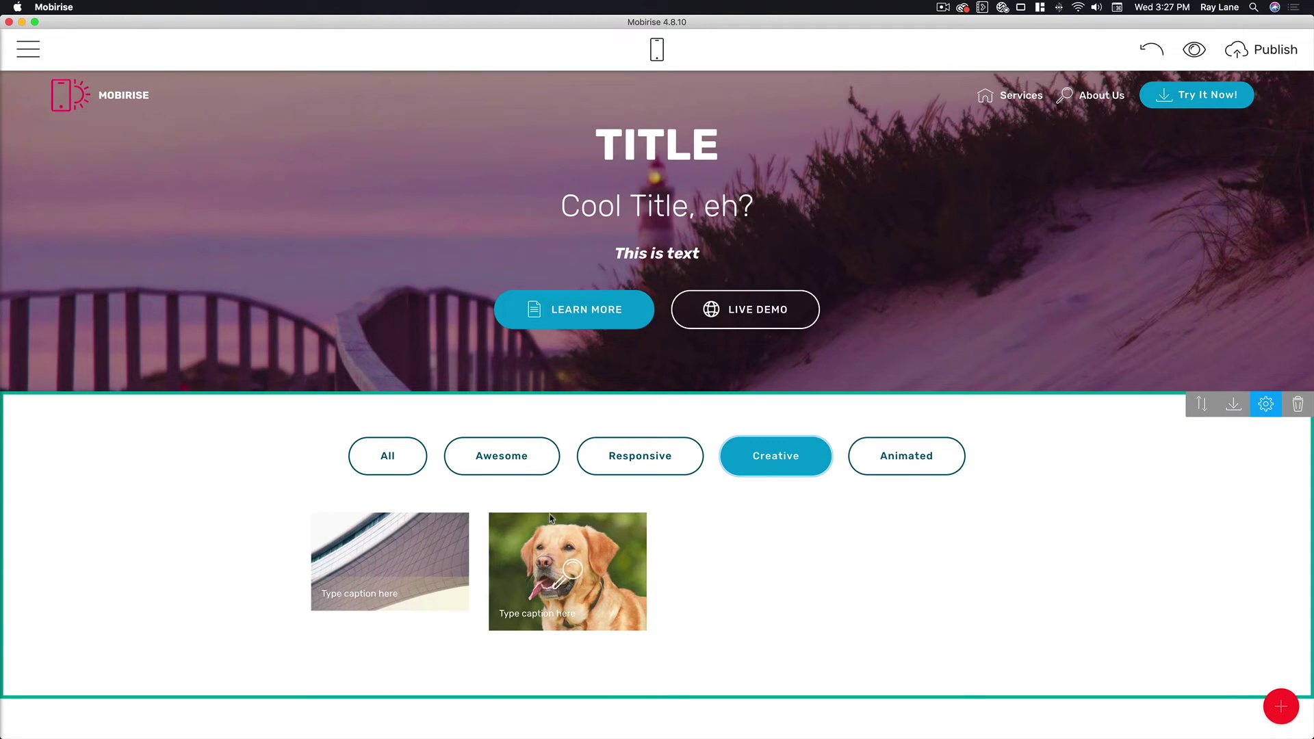
Browse the block library and add the four-plan pricing table with the blue-to-pink gradient background below the gallery.
click(1281, 706)
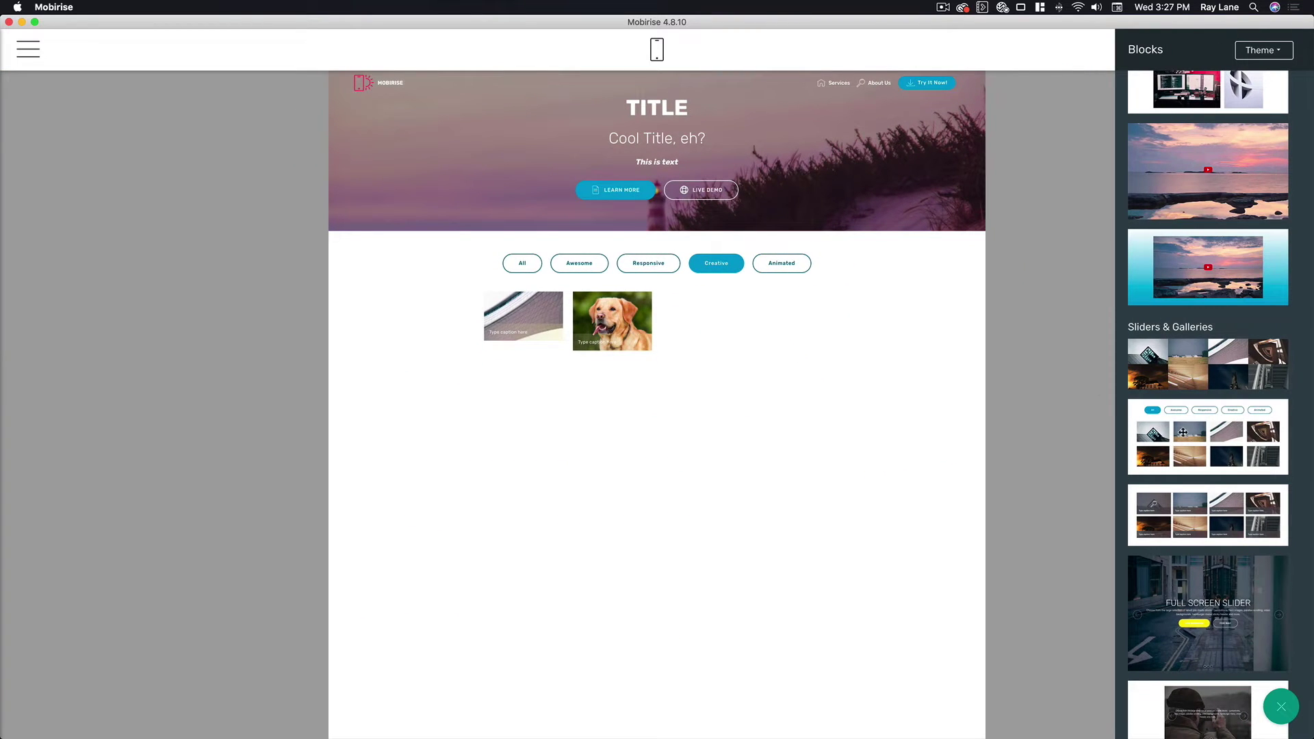
scroll(1179, 436, down, 7)
scroll(1180, 435, down, 7)
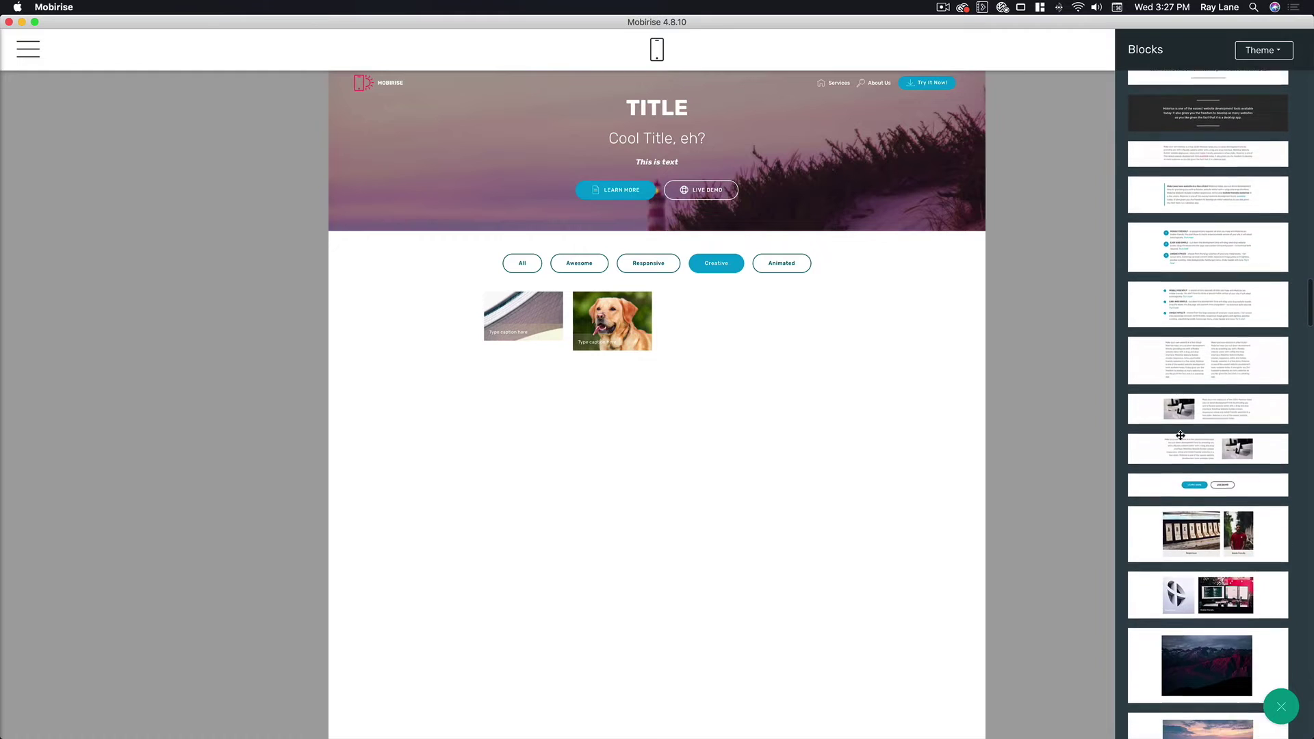
scroll(1180, 435, down, 8)
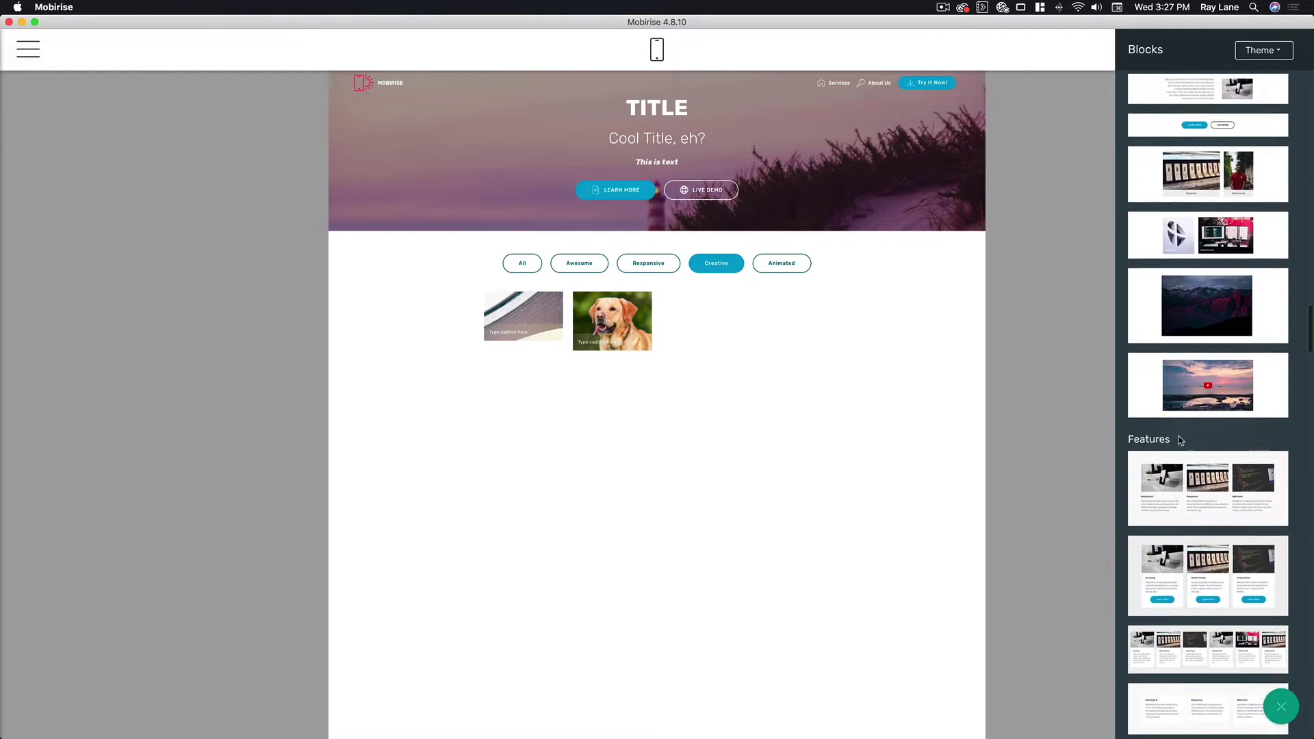
scroll(1180, 437, down, 10)
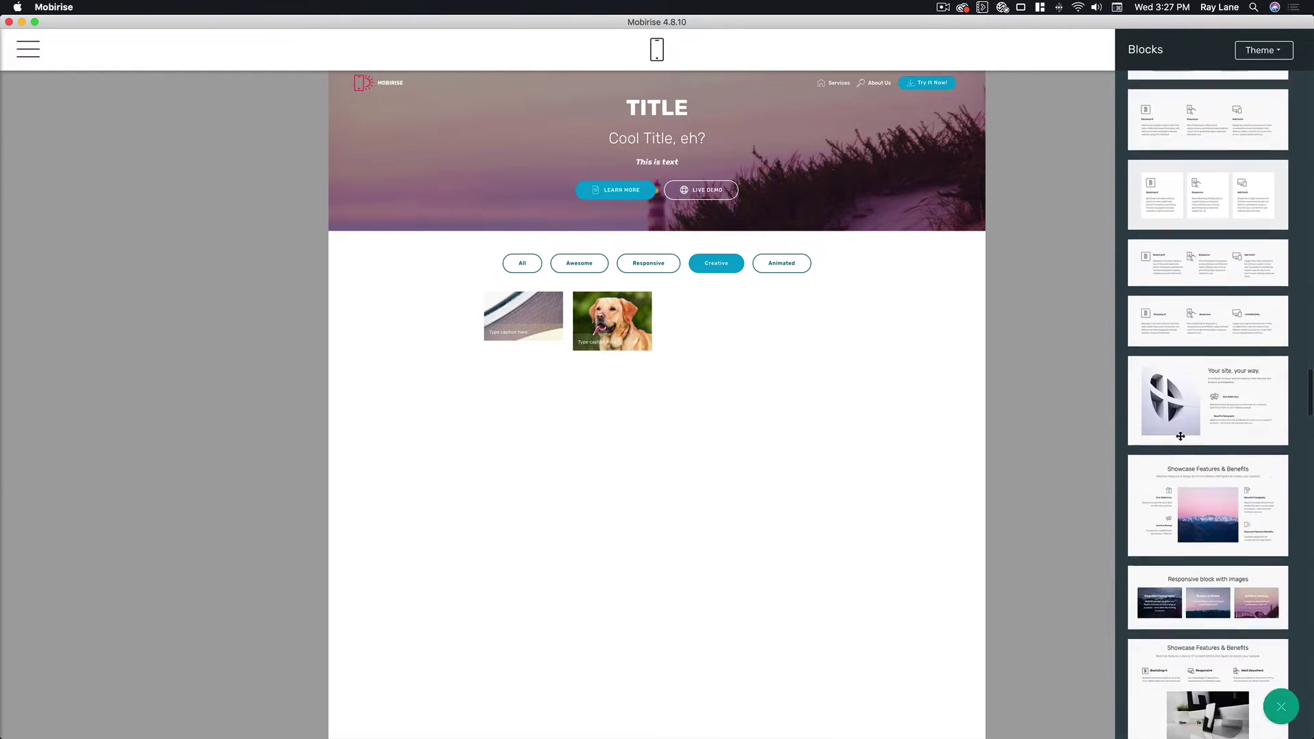
scroll(1182, 437, down, 3)
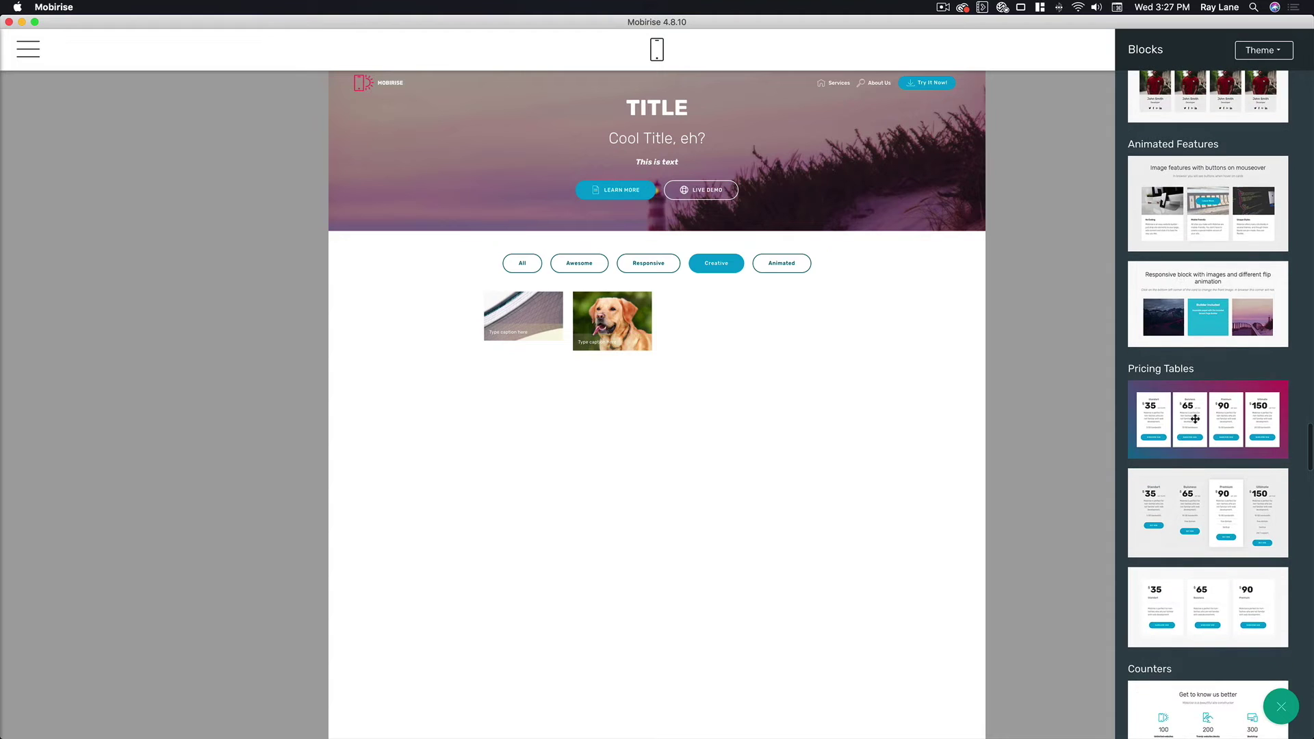
drag(1253, 390, 822, 454)
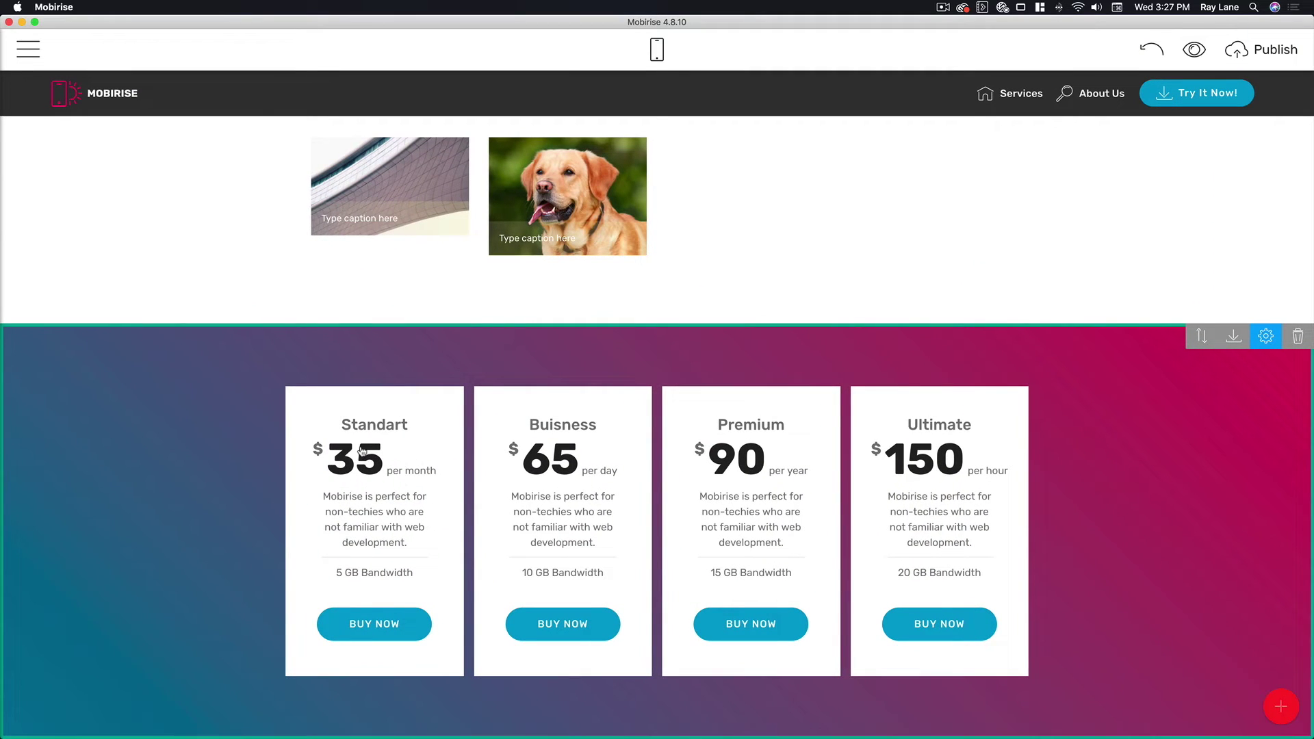
Set the pricing table's Standart price to 45, Buisness price to 69 and Premium price to 92.
drag(362, 450, 331, 461)
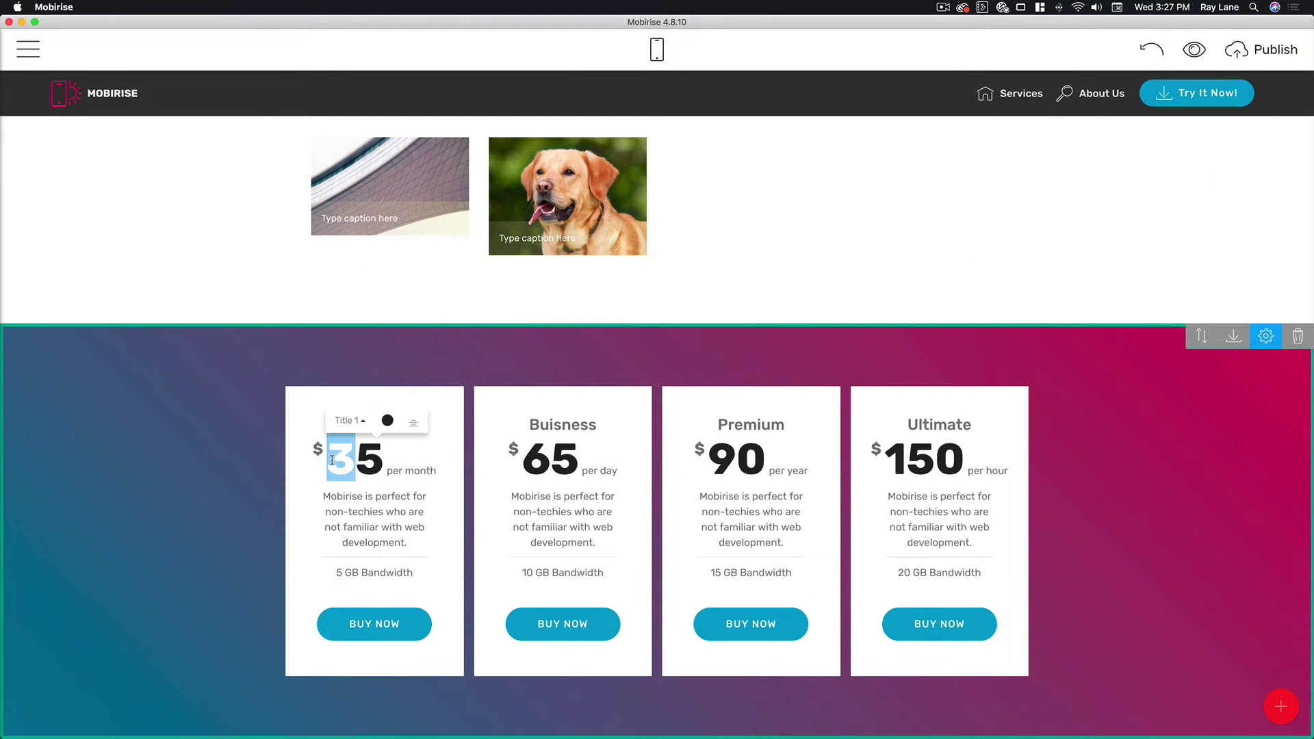
text(4)
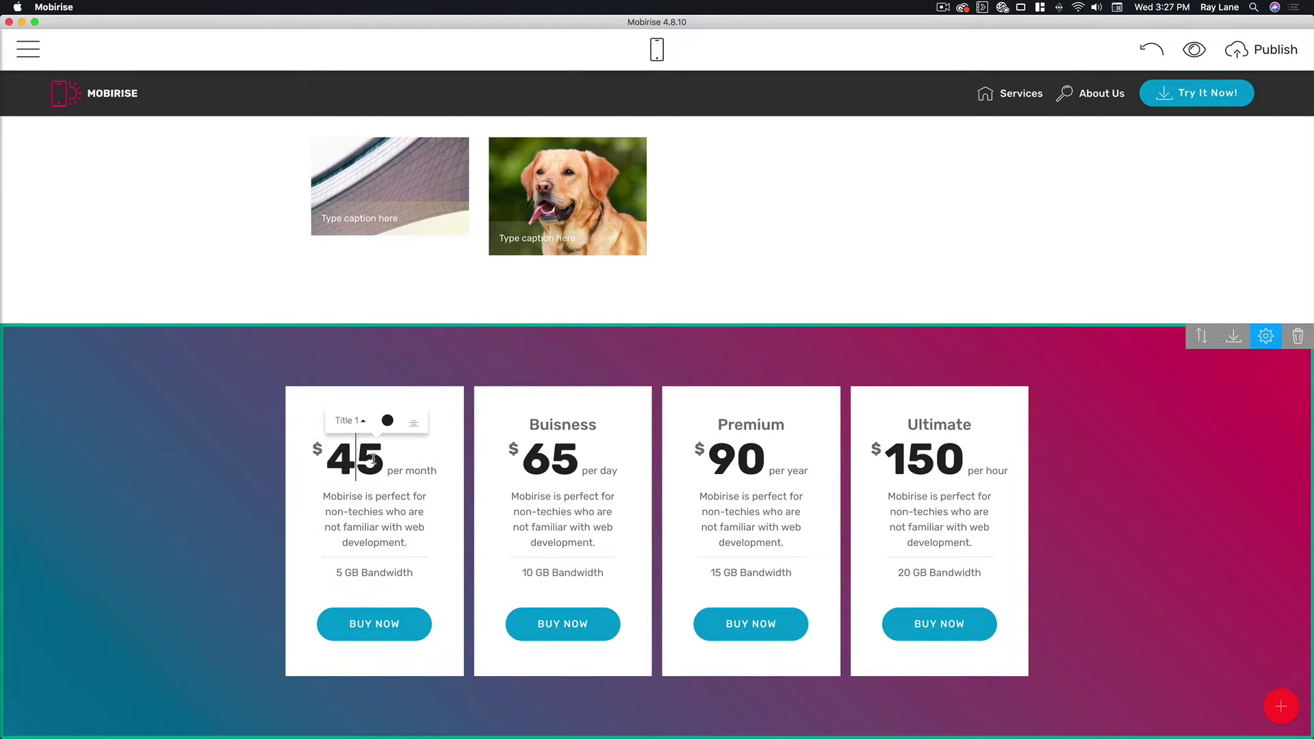
double_click(548, 454)
drag(558, 450, 580, 453)
text(9)
double_click(733, 455)
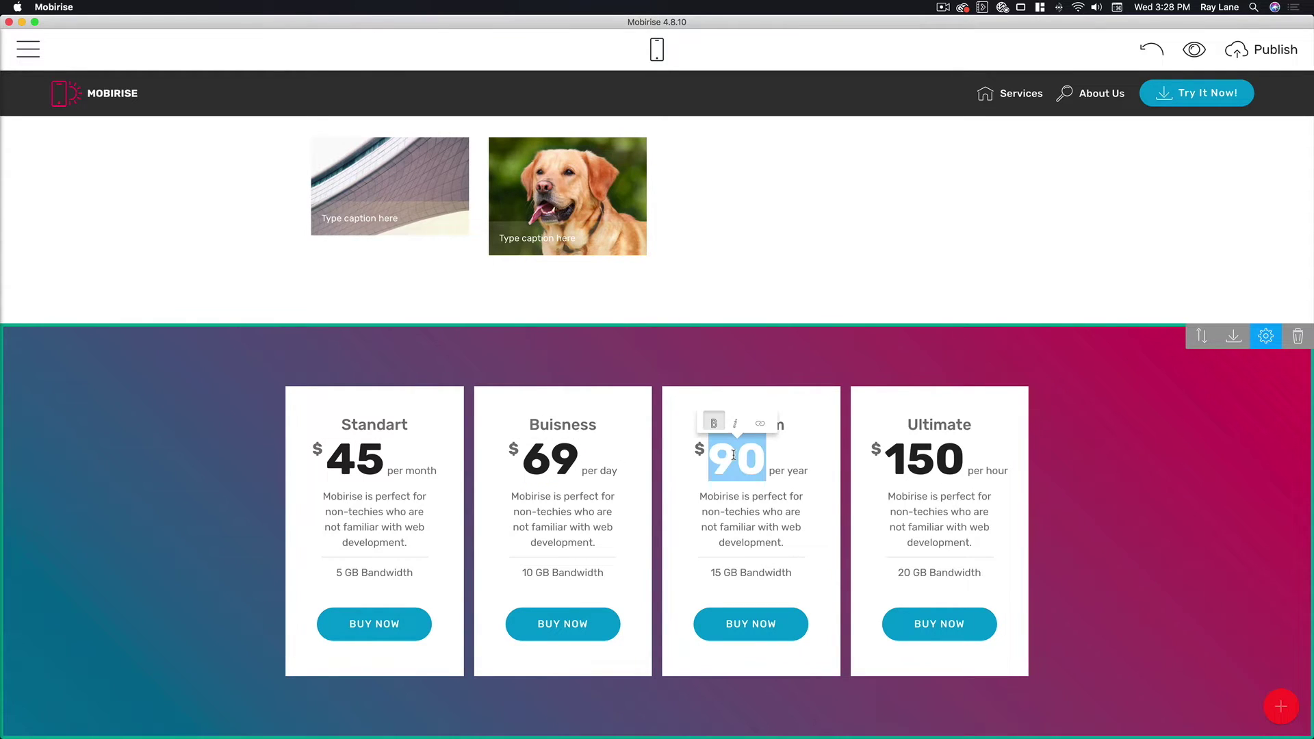
click(746, 455)
drag(746, 455, 768, 455)
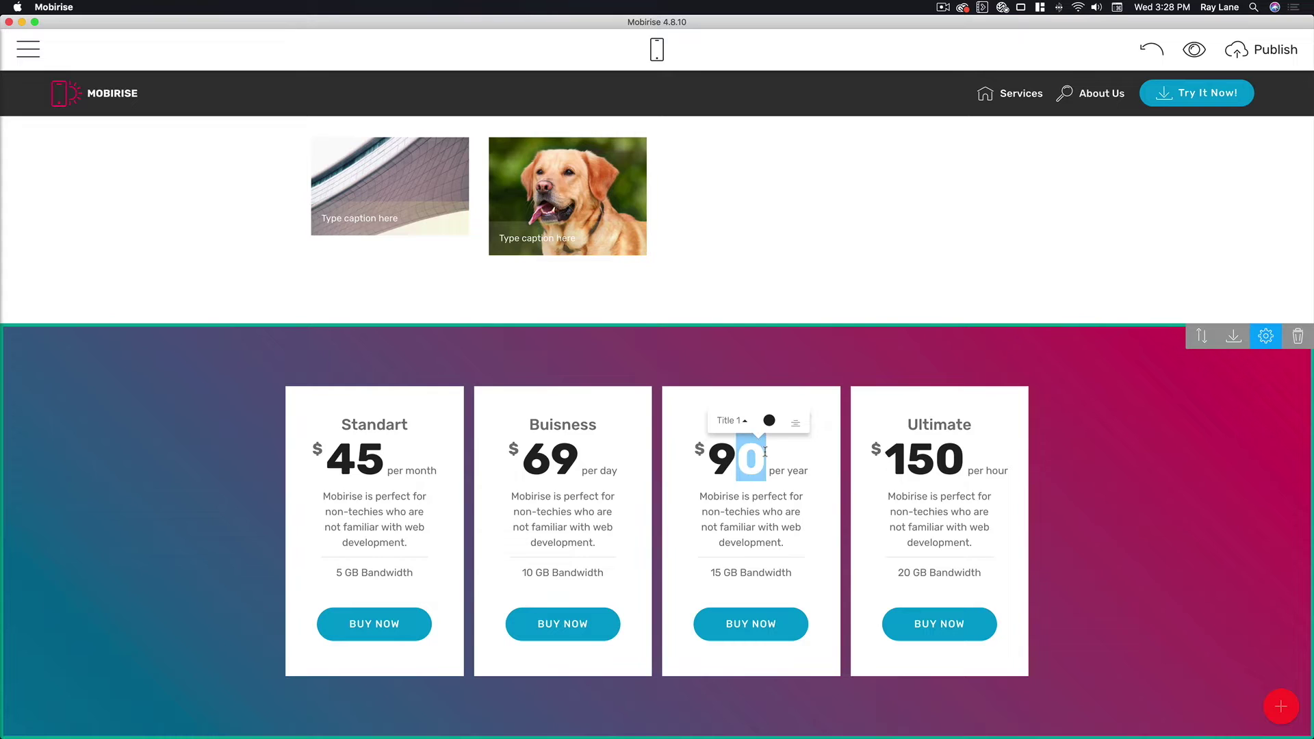
text(2)
Change the Premium plan's button text to "Download".
drag(700, 497, 751, 511)
click(751, 510)
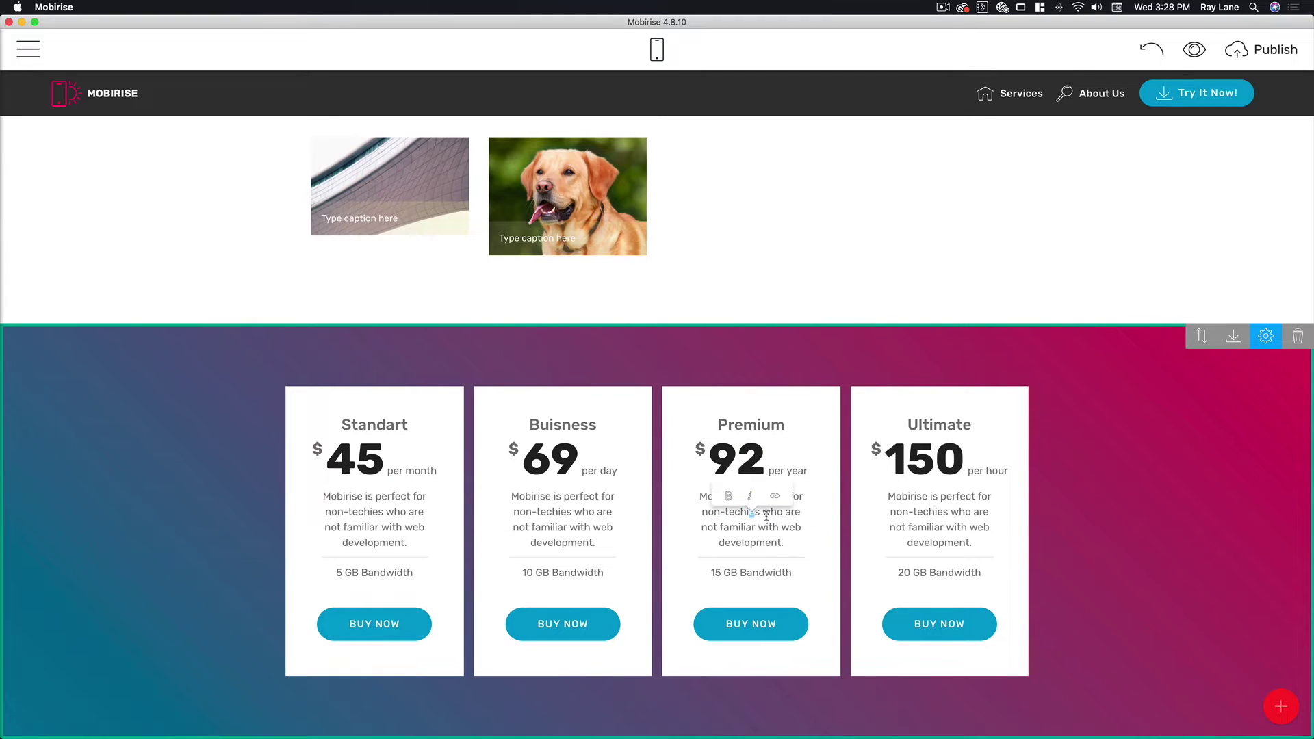
click(735, 574)
click(776, 623)
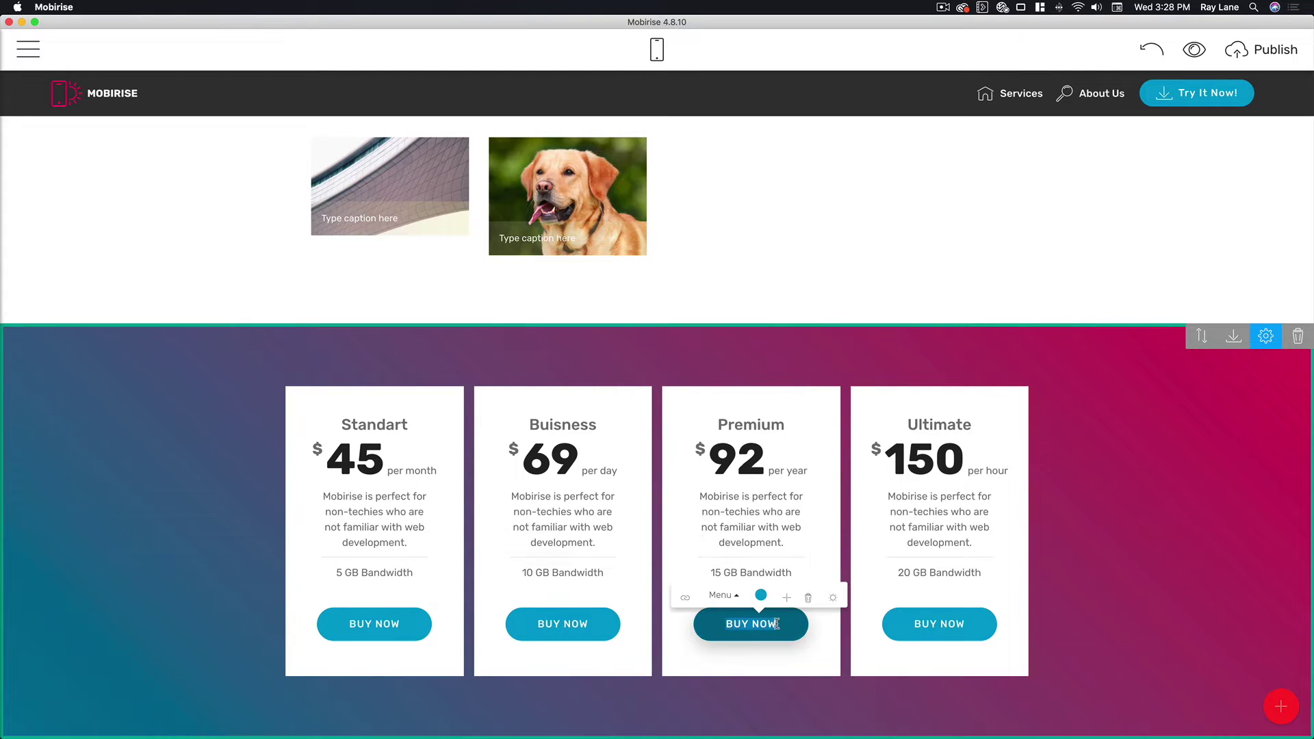
text(D)
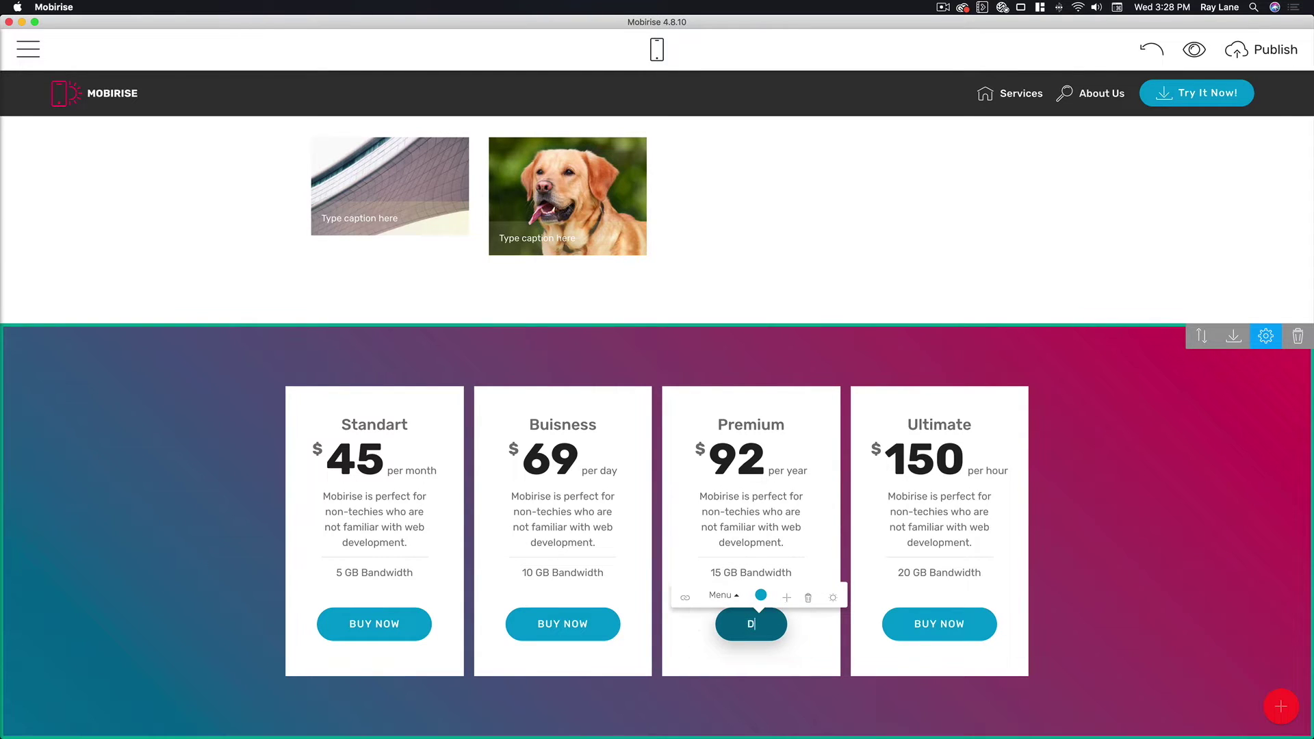
text(ownload)
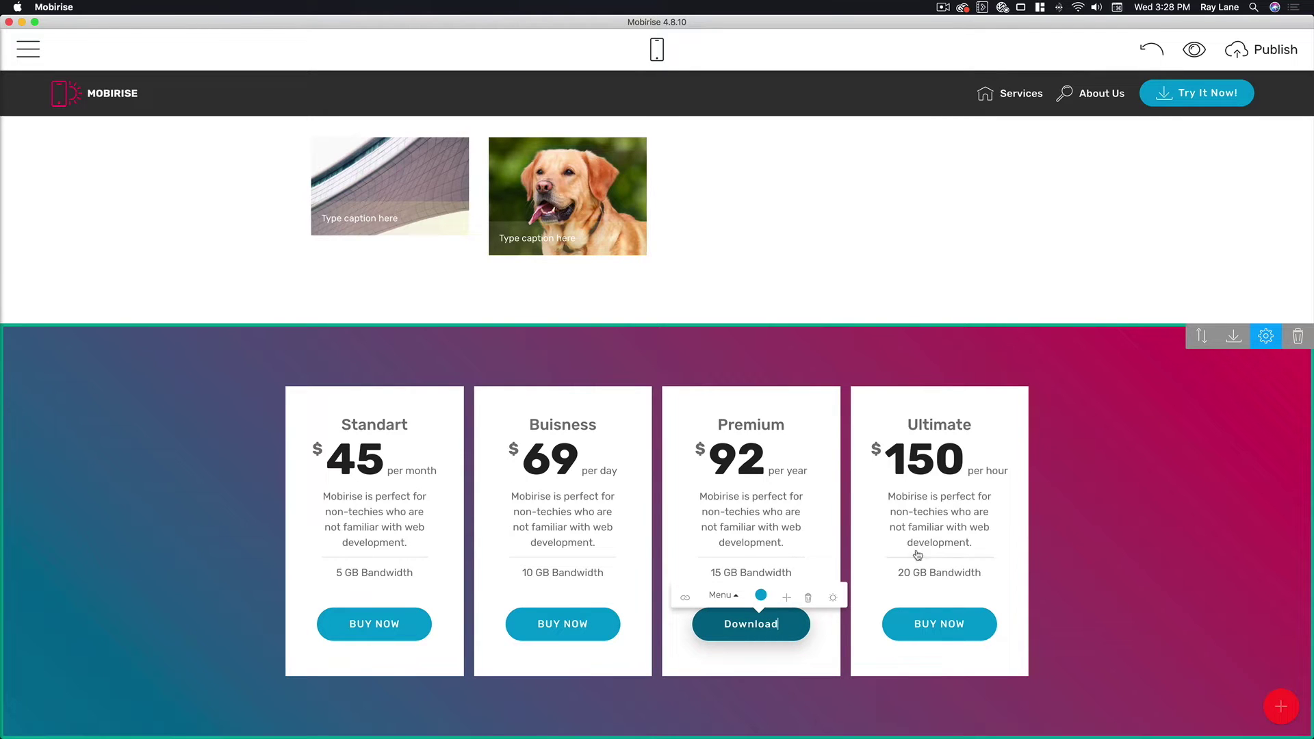
click(1061, 523)
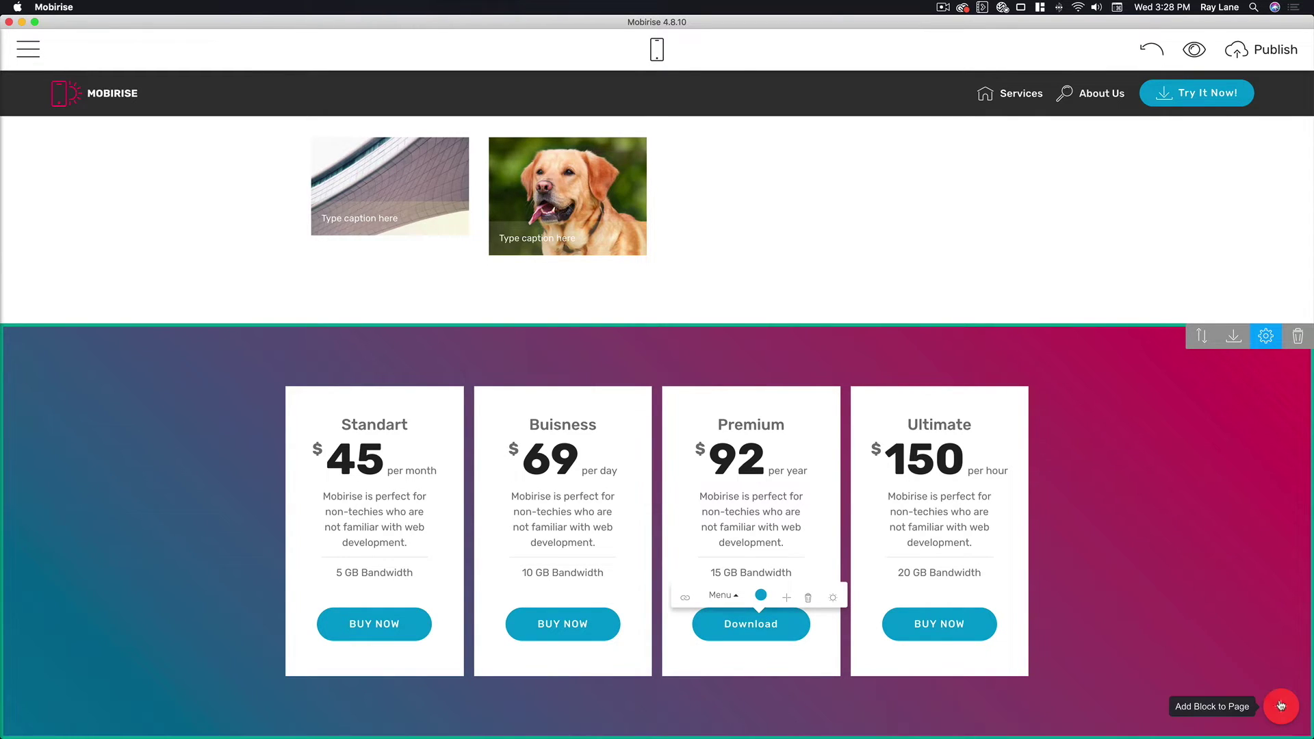
Add the "Image features with buttons on mouseover" block from Animated Features below the pricing table.
click(1280, 706)
scroll(1250, 445, down, 10)
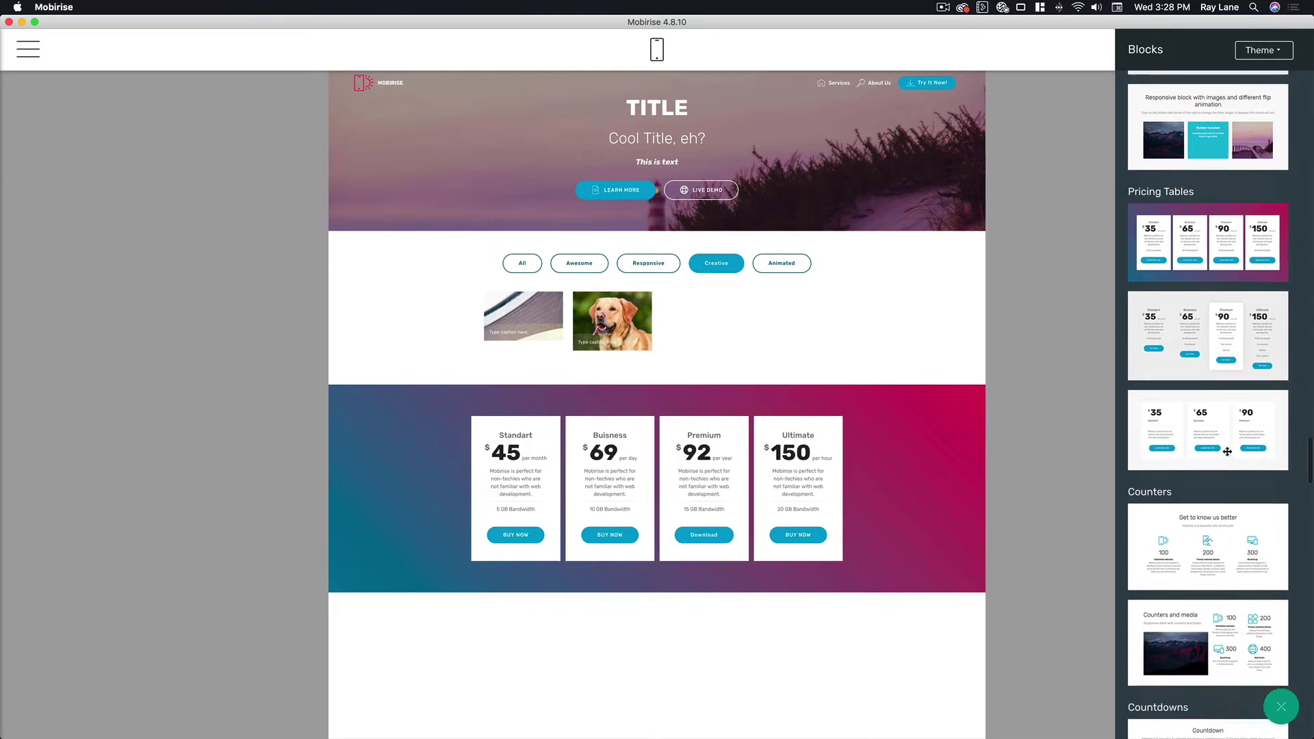
scroll(1210, 437, up, 8)
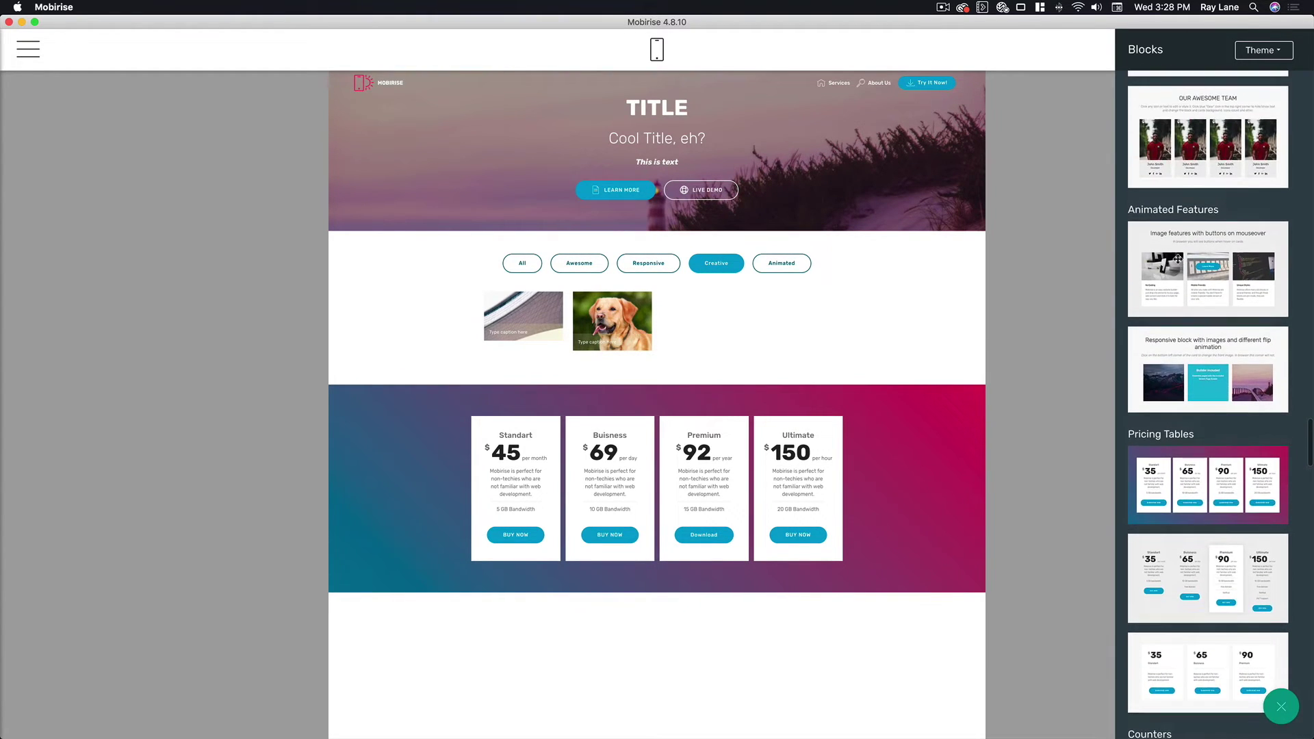
drag(1210, 242, 715, 660)
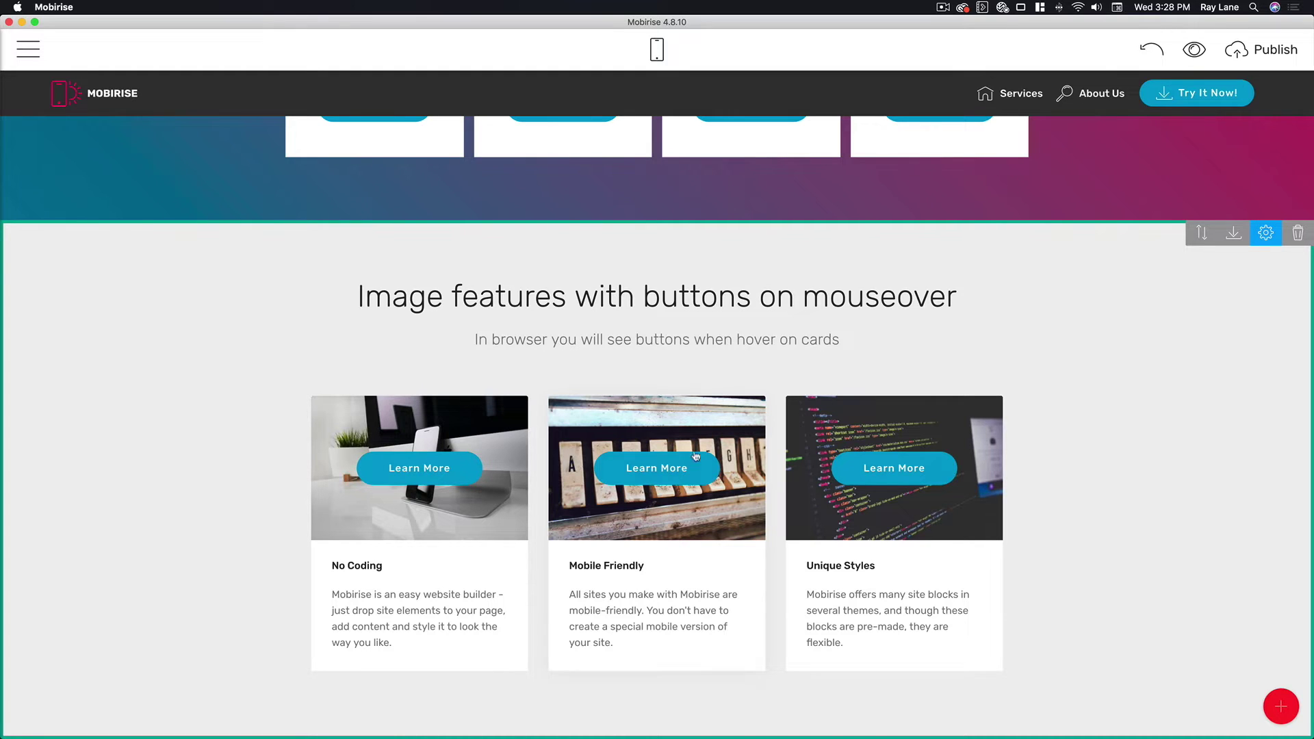
Change the third feature card's title to "Unique Style" and check that the block's other texts are editable.
triple_click(638, 597)
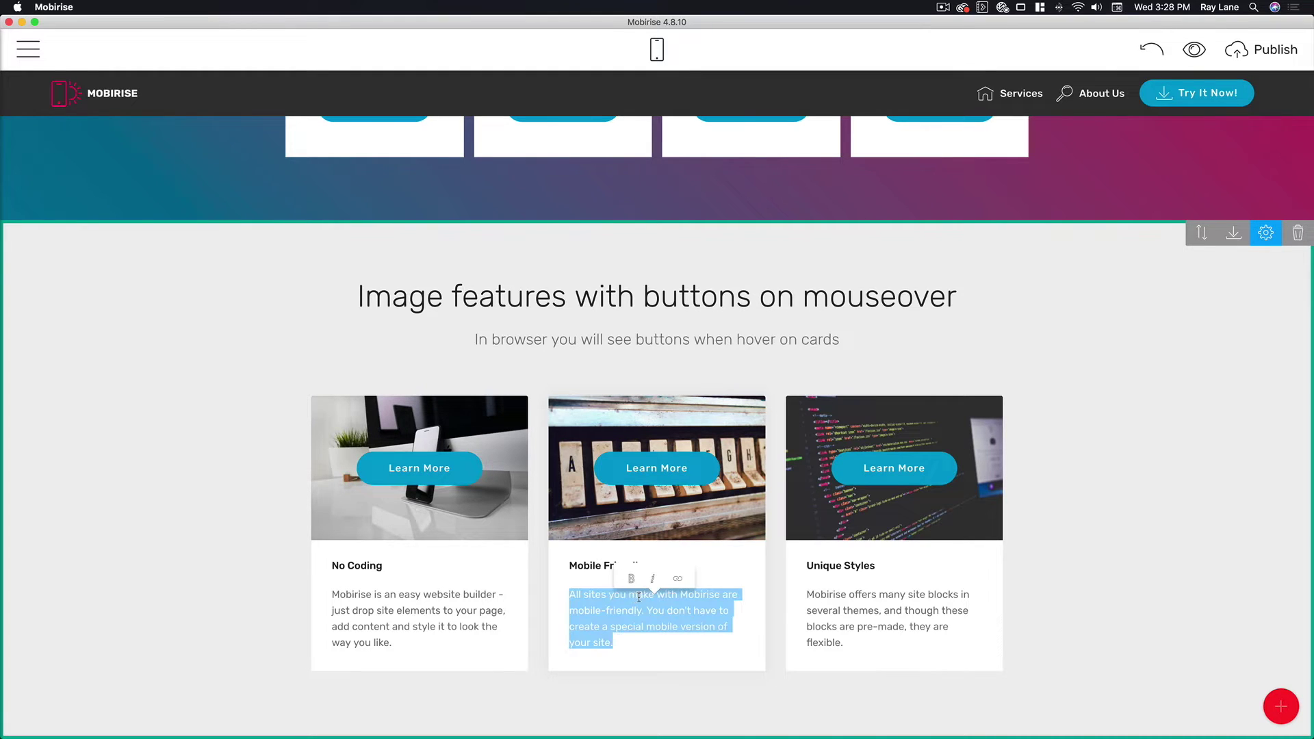
click(602, 600)
triple_click(828, 567)
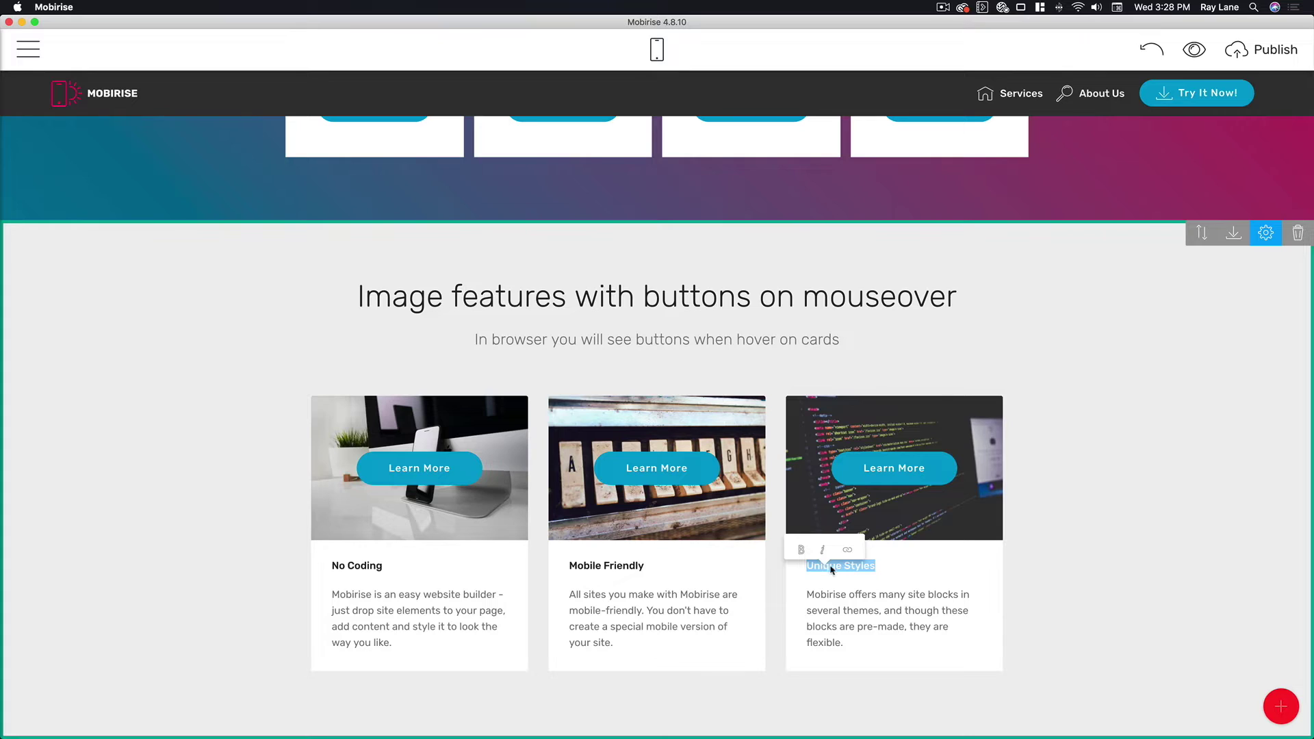
click(861, 565)
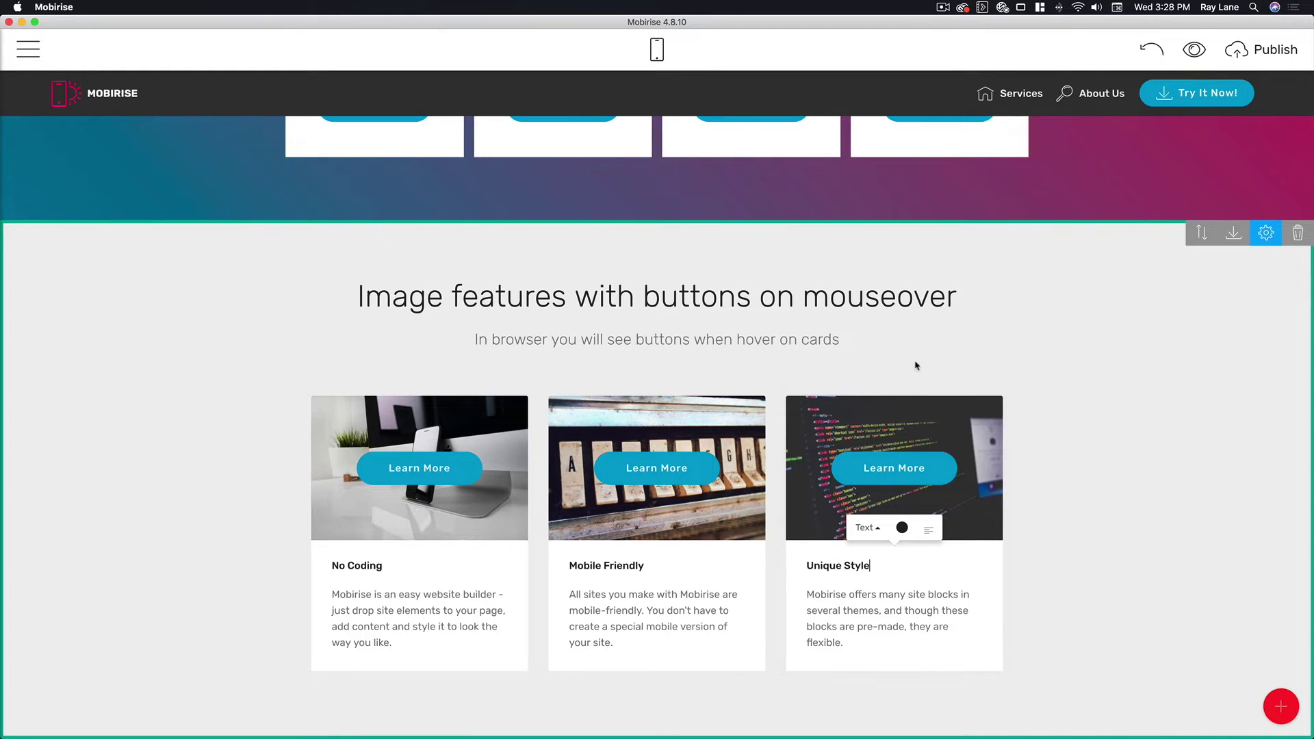
triple_click(815, 338)
click(705, 337)
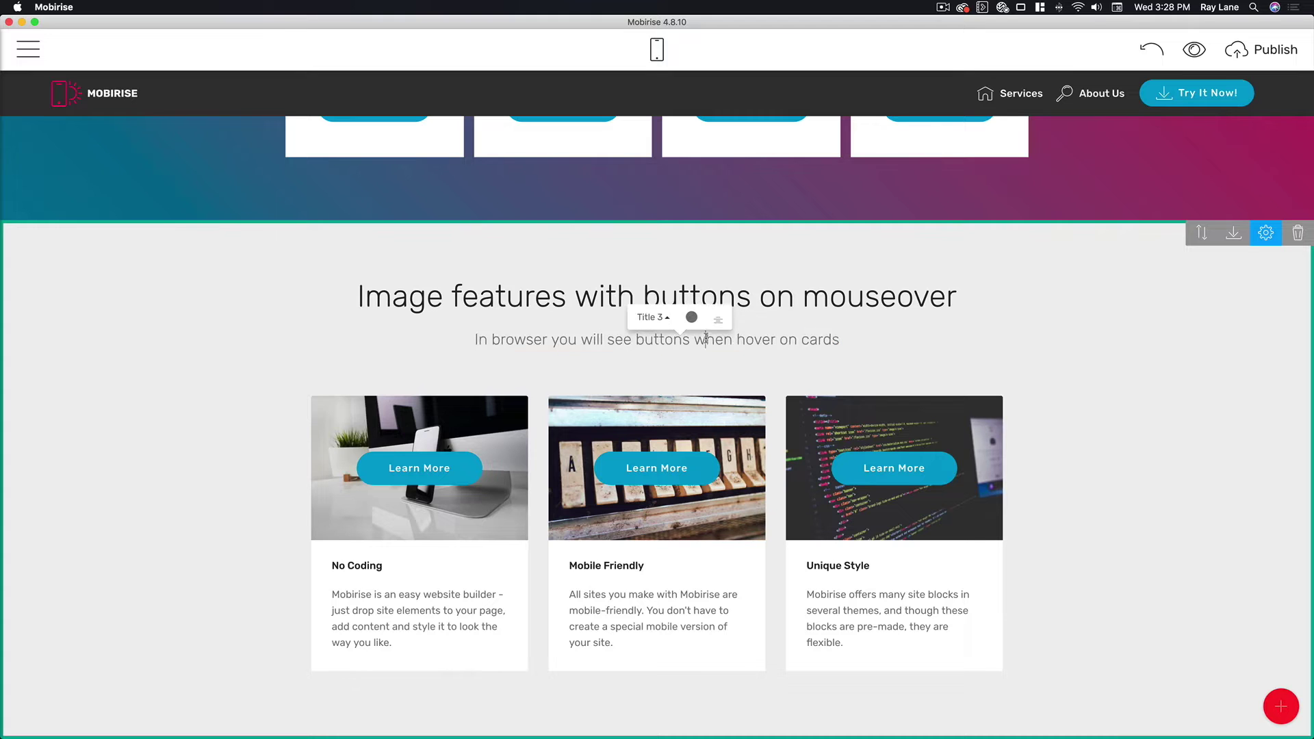
Replace the third feature card's image with the Free Online Library photo of a man holding his head over a desk.
click(957, 404)
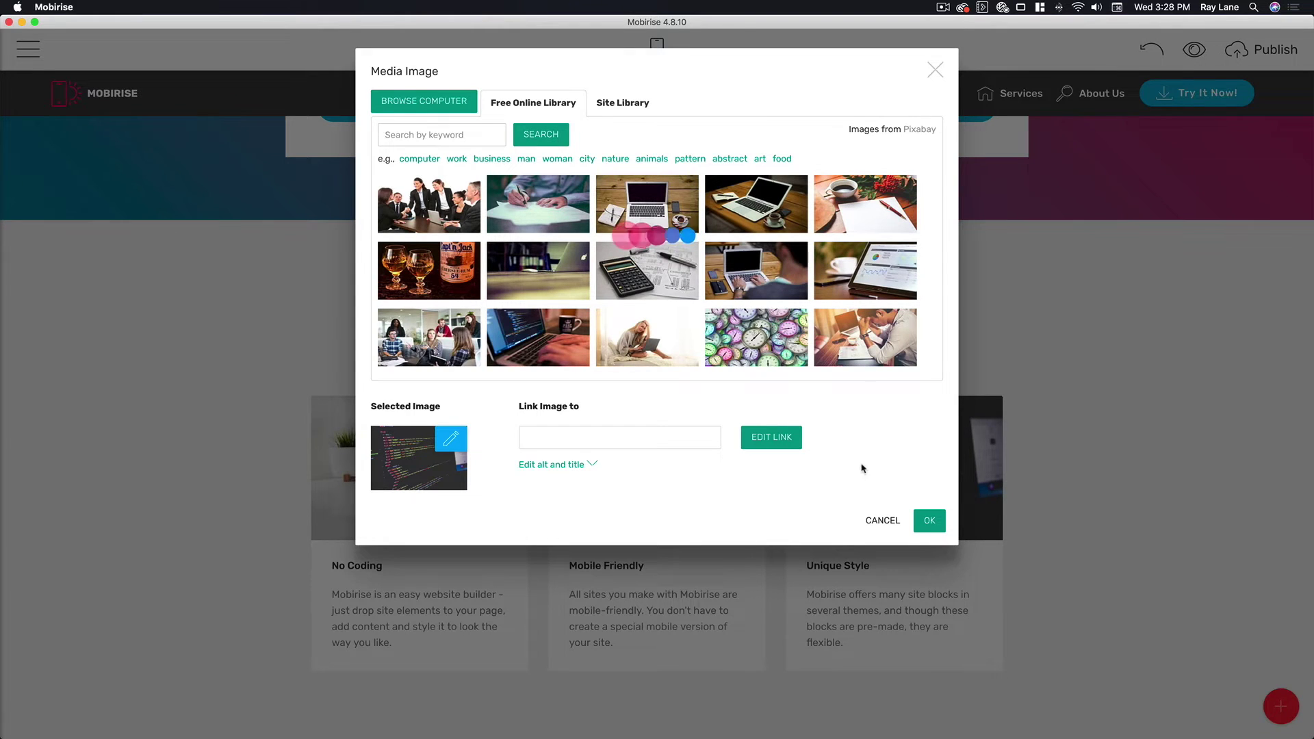
click(928, 520)
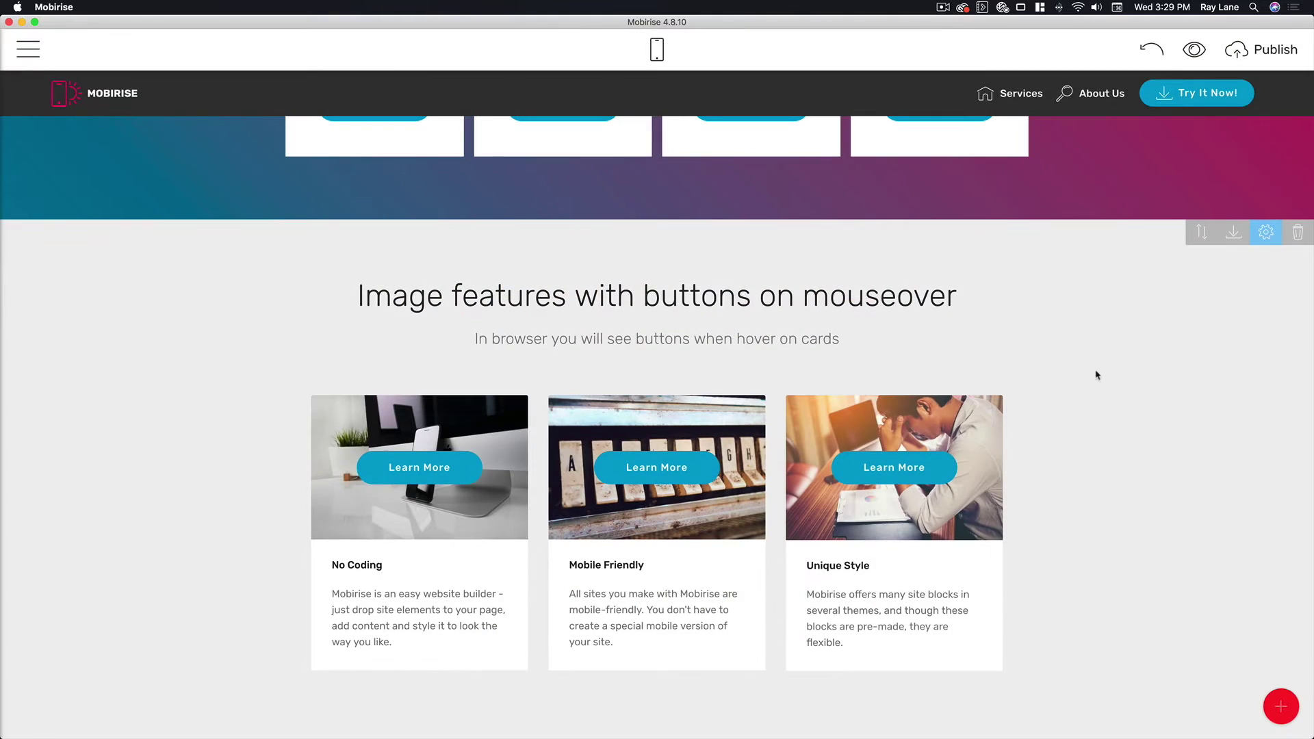
Hide and show again the image features block's title, subtitle, card titles and text one after another.
click(1265, 233)
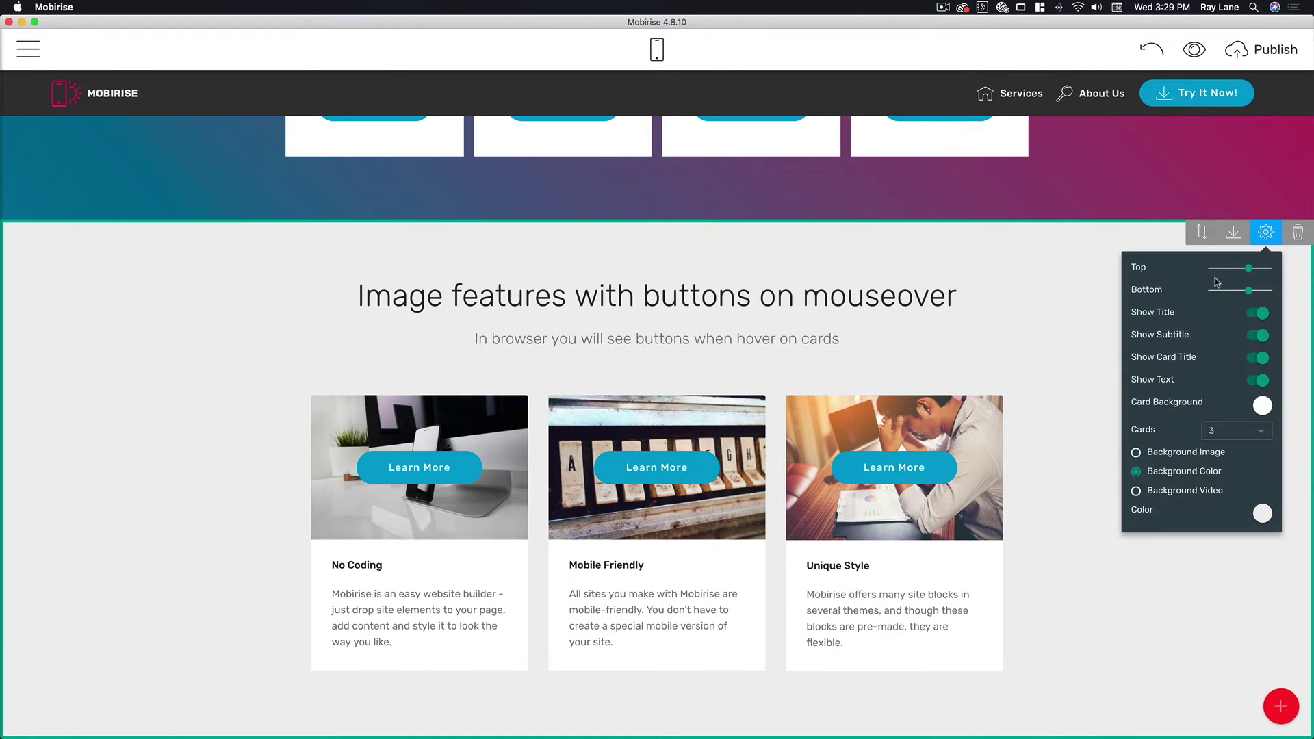
click(1256, 316)
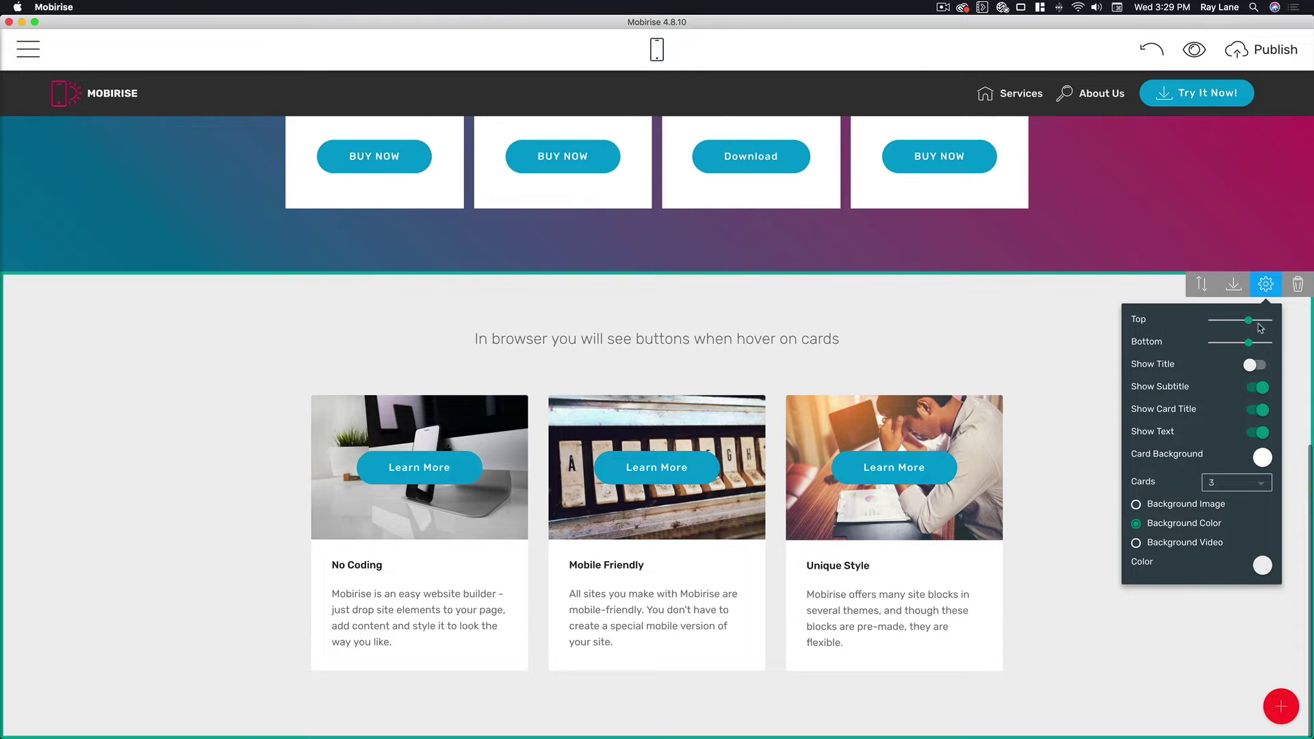
click(1263, 368)
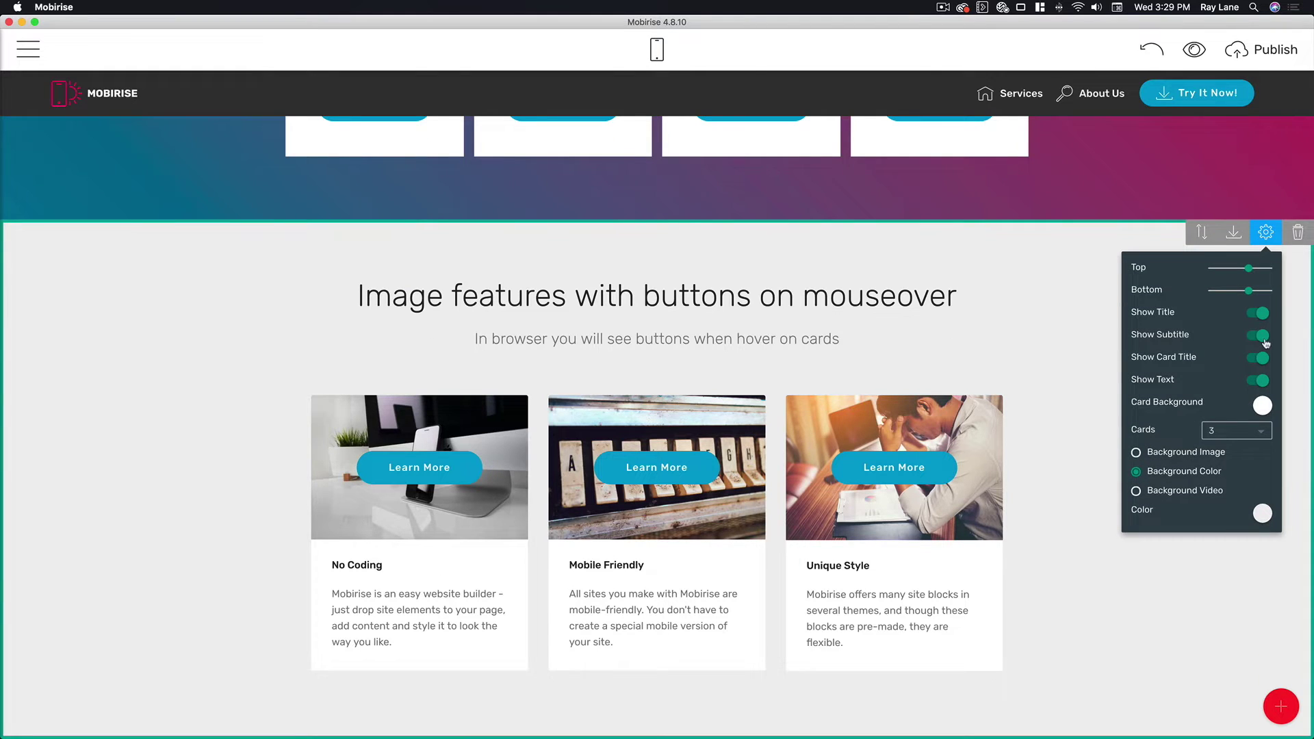
click(1257, 336)
click(1257, 336)
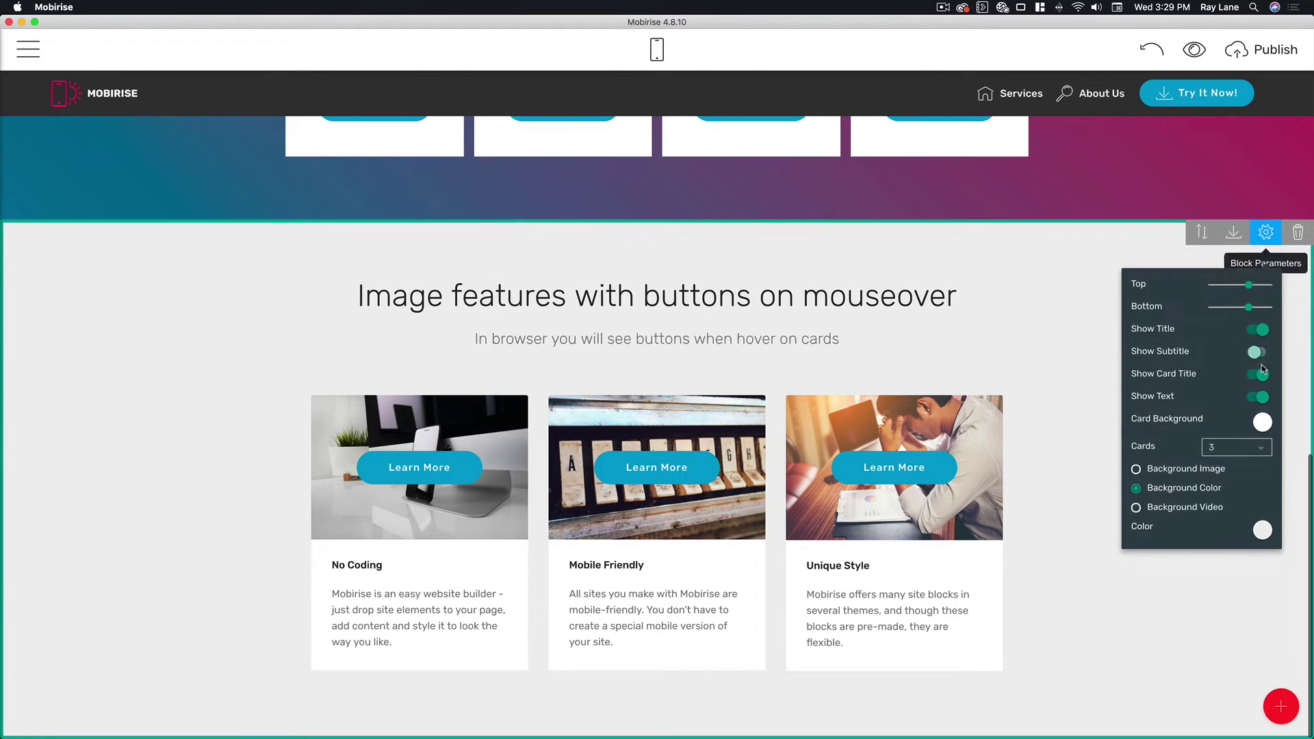
click(1256, 359)
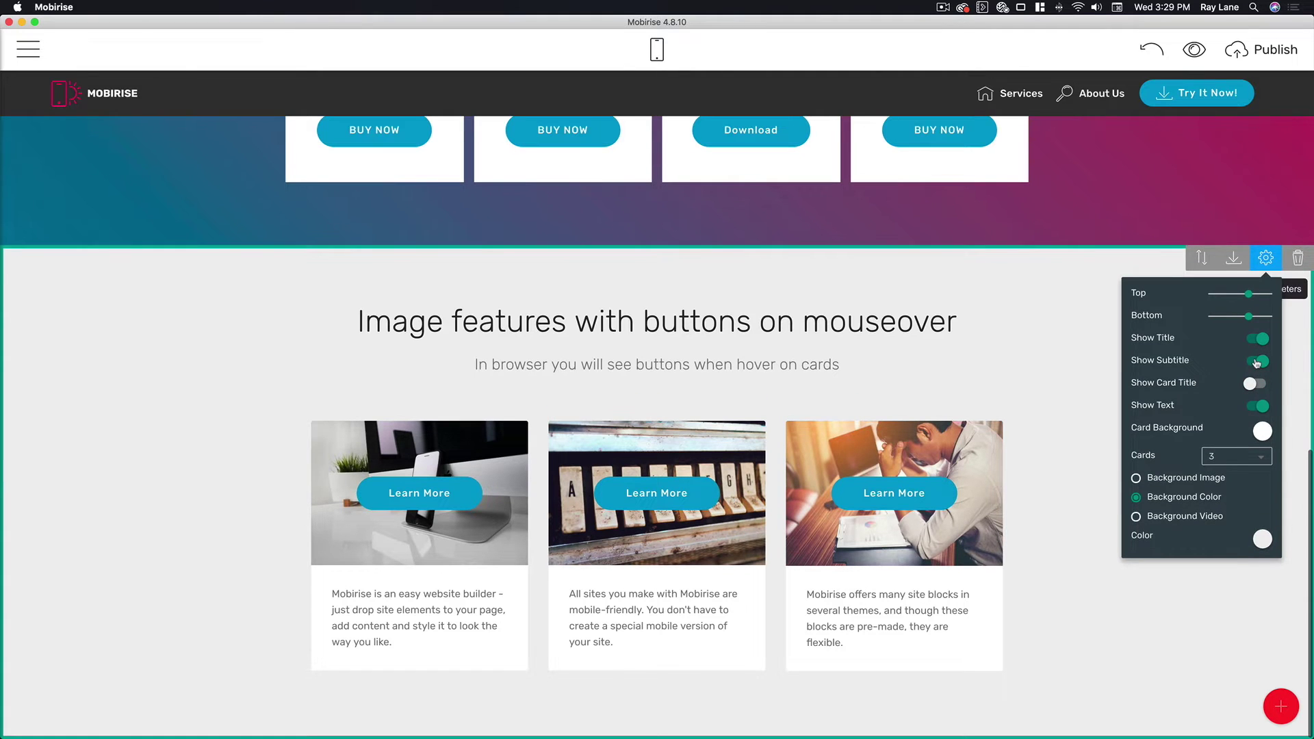
click(1256, 384)
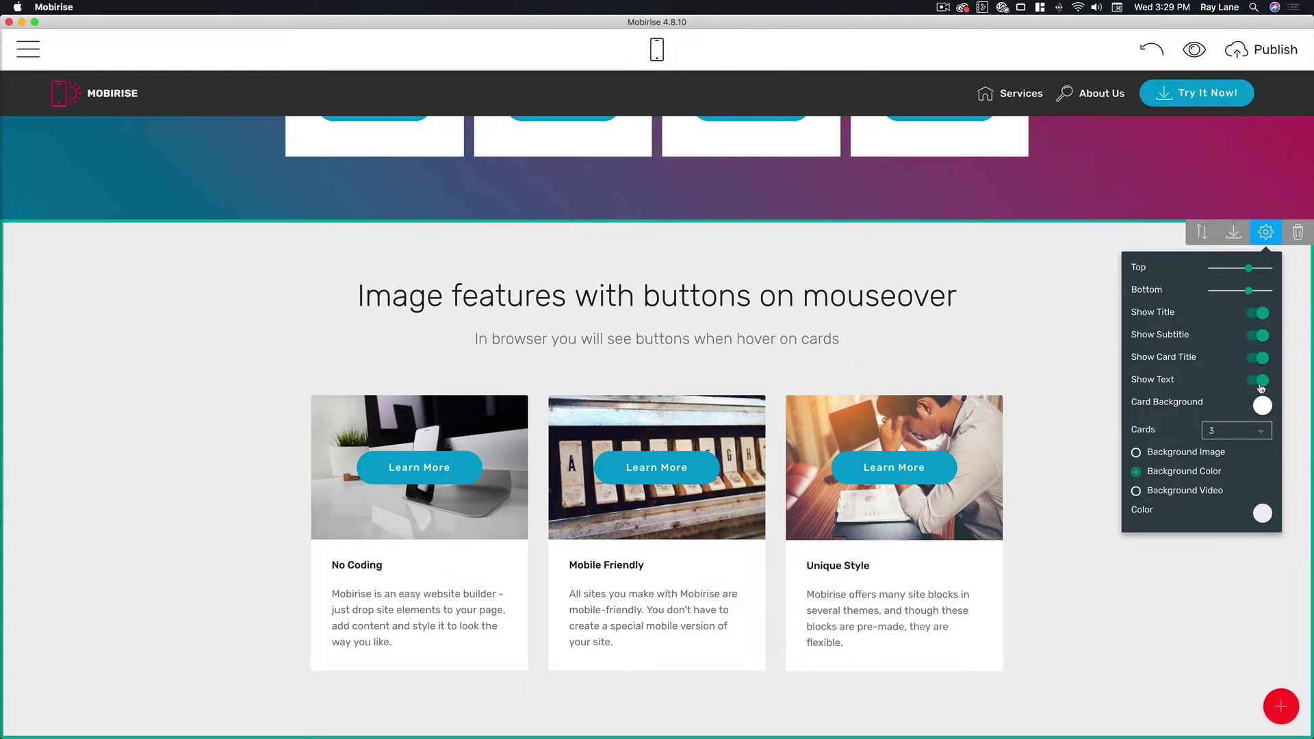
click(1257, 382)
click(1257, 460)
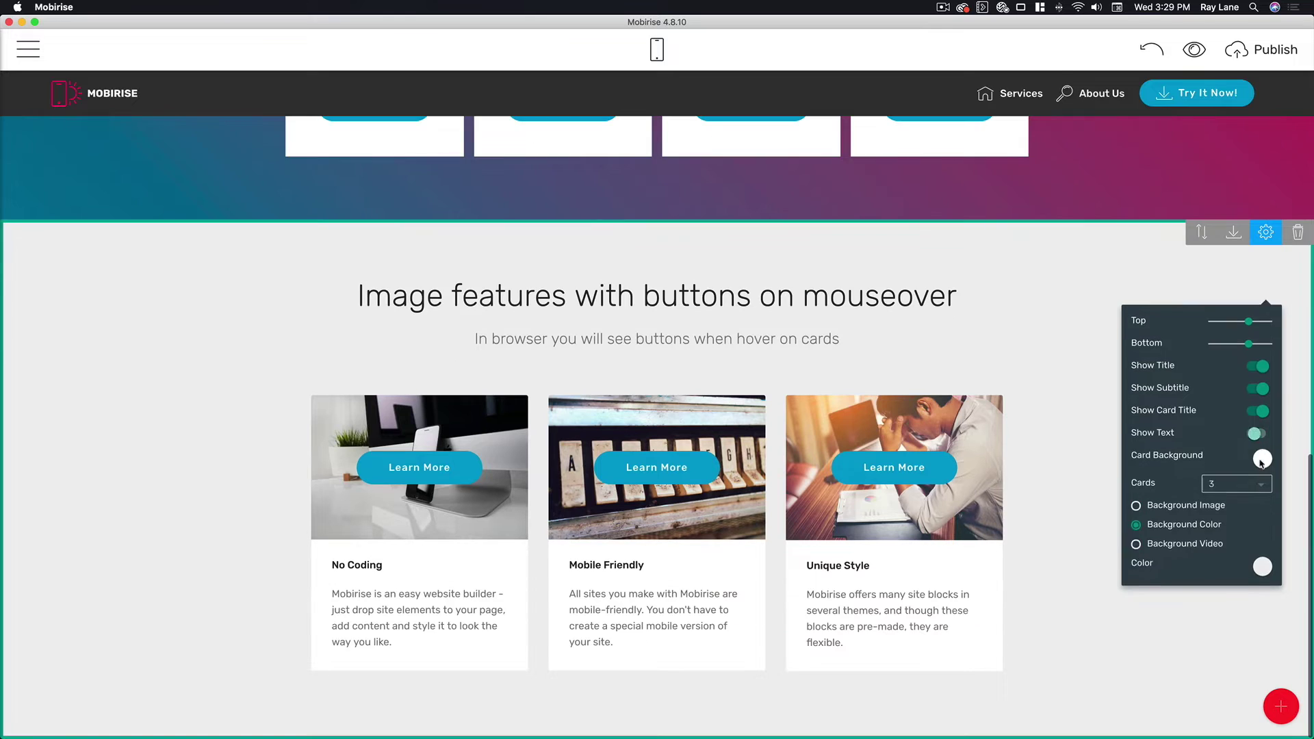
Try several card background colors on the image features block, including pink, blue and light gray, and return it to white.
click(1262, 407)
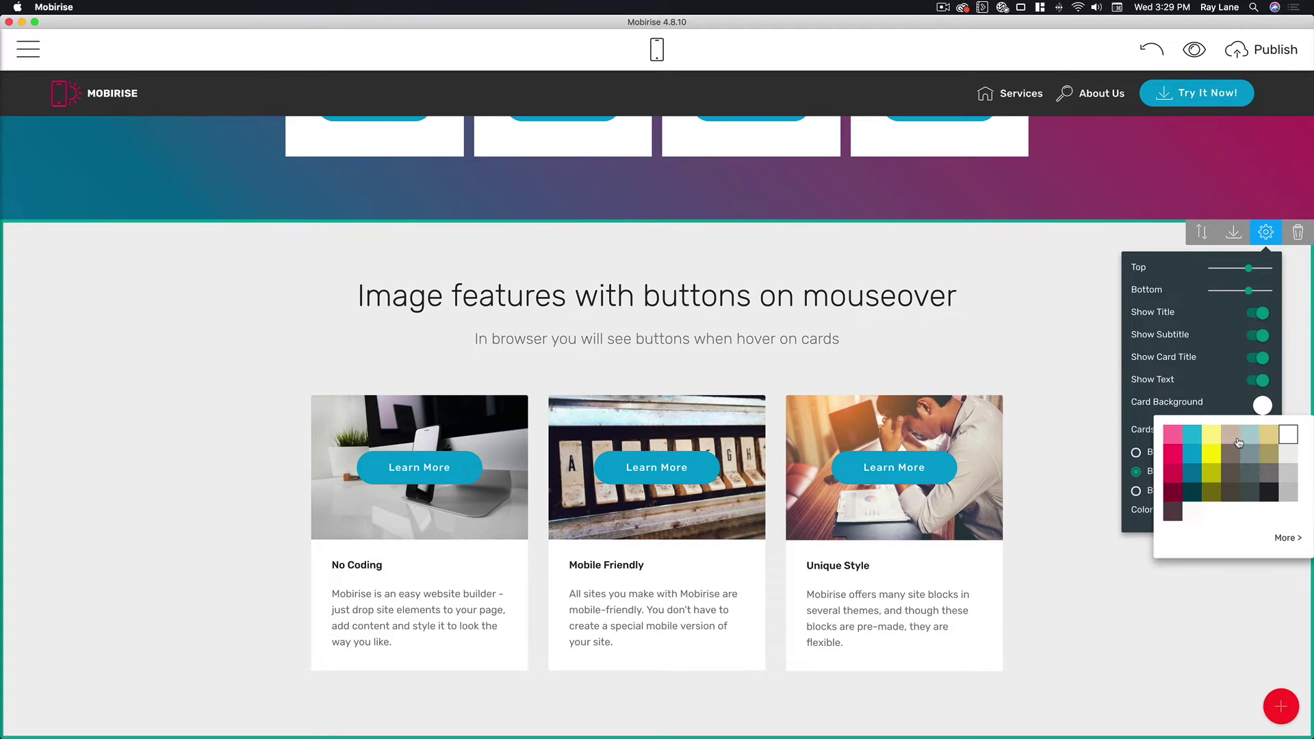
click(1250, 435)
click(1249, 453)
click(1268, 438)
click(1173, 444)
click(1192, 435)
click(1288, 453)
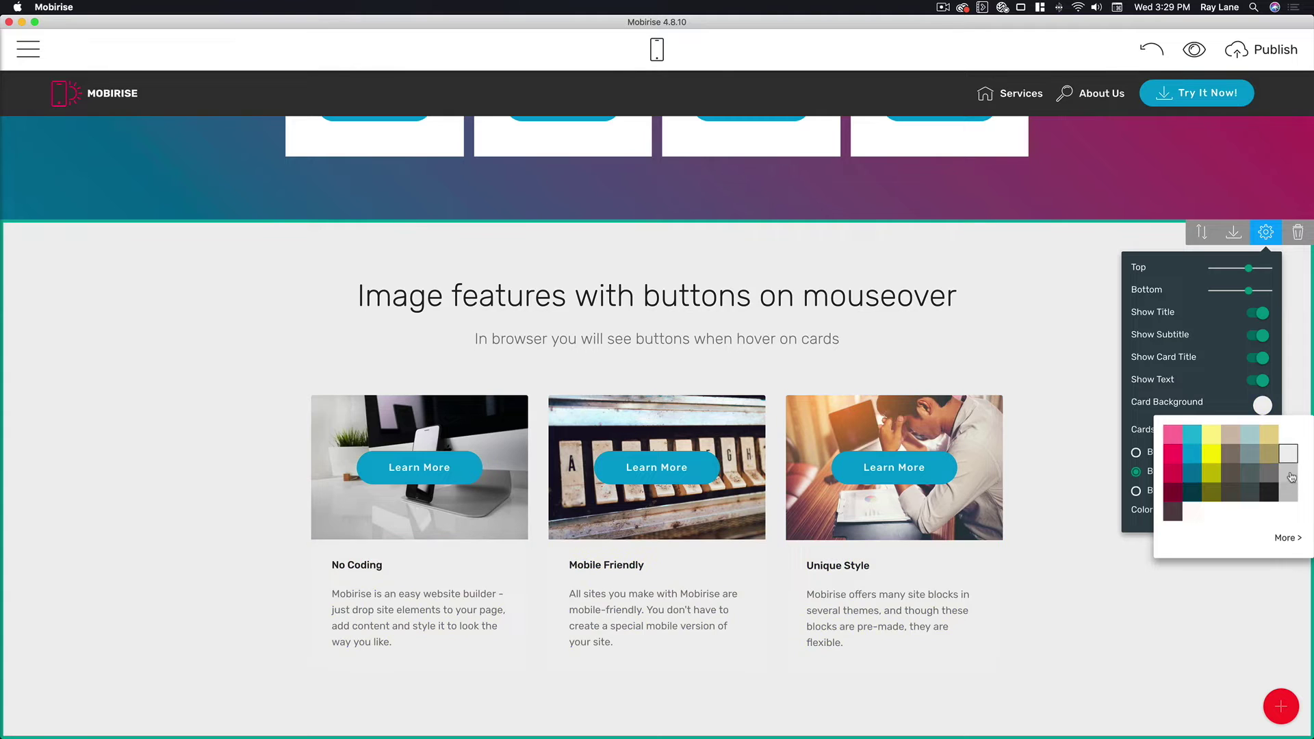
click(1261, 258)
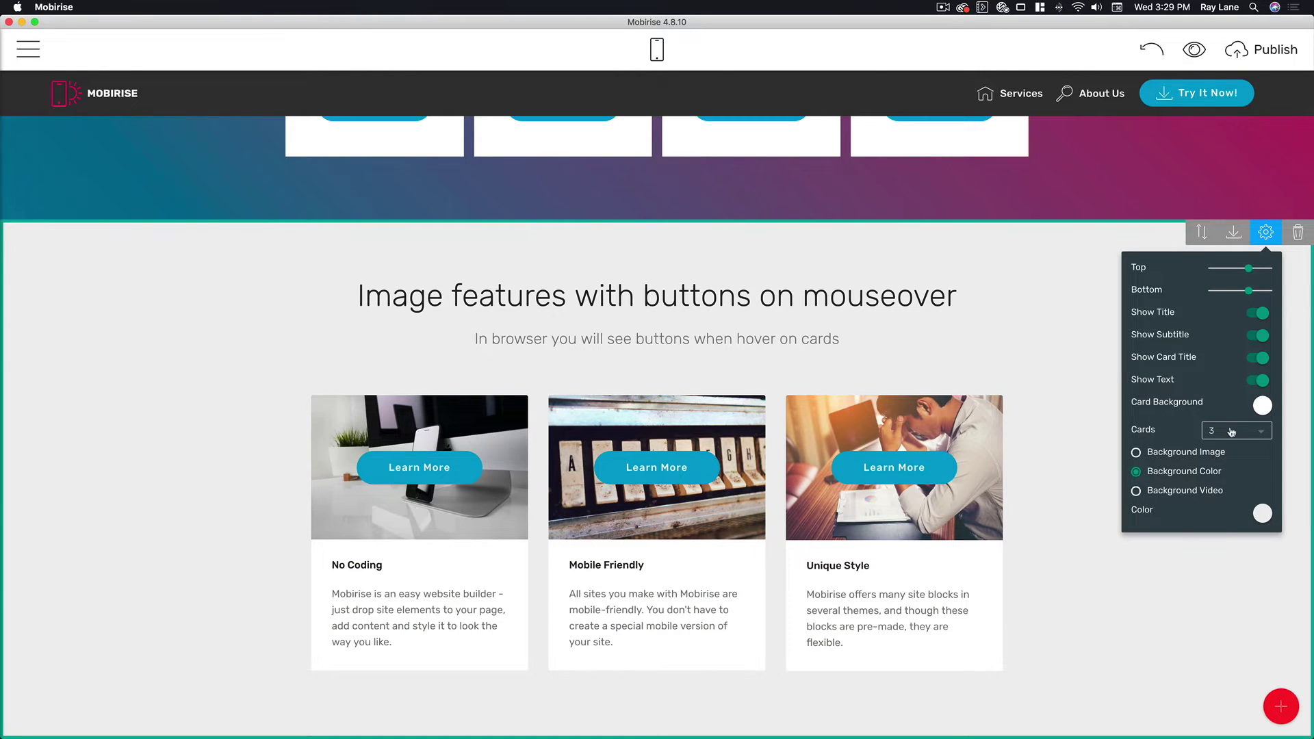
Try showing four cards in the image features block and return it to three cards.
click(1231, 433)
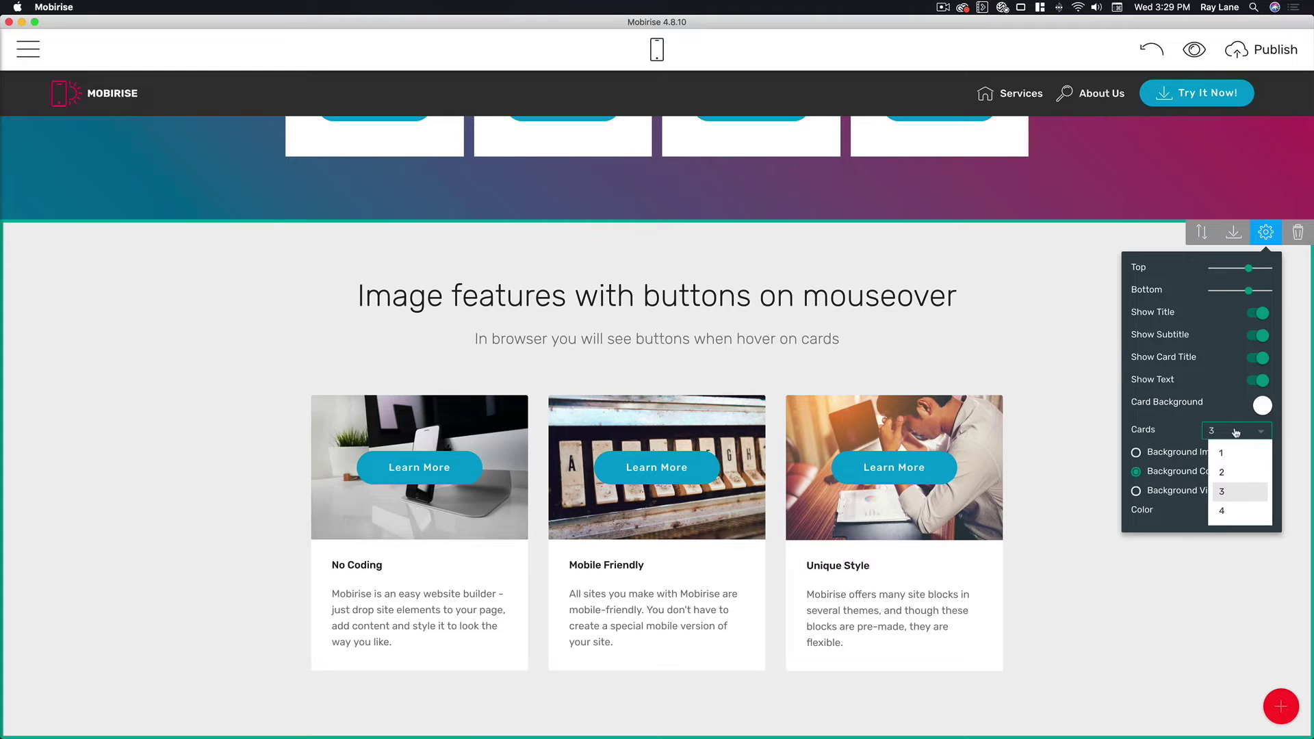
click(1230, 512)
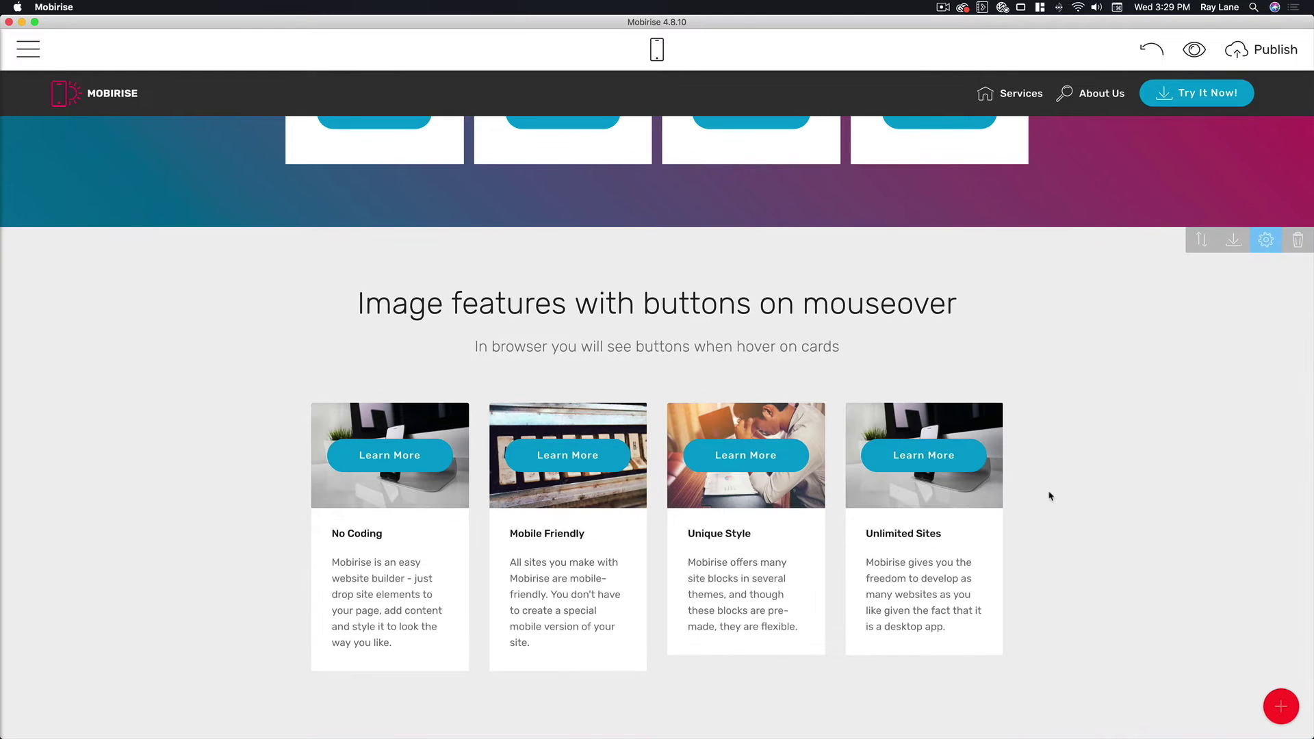
click(1266, 240)
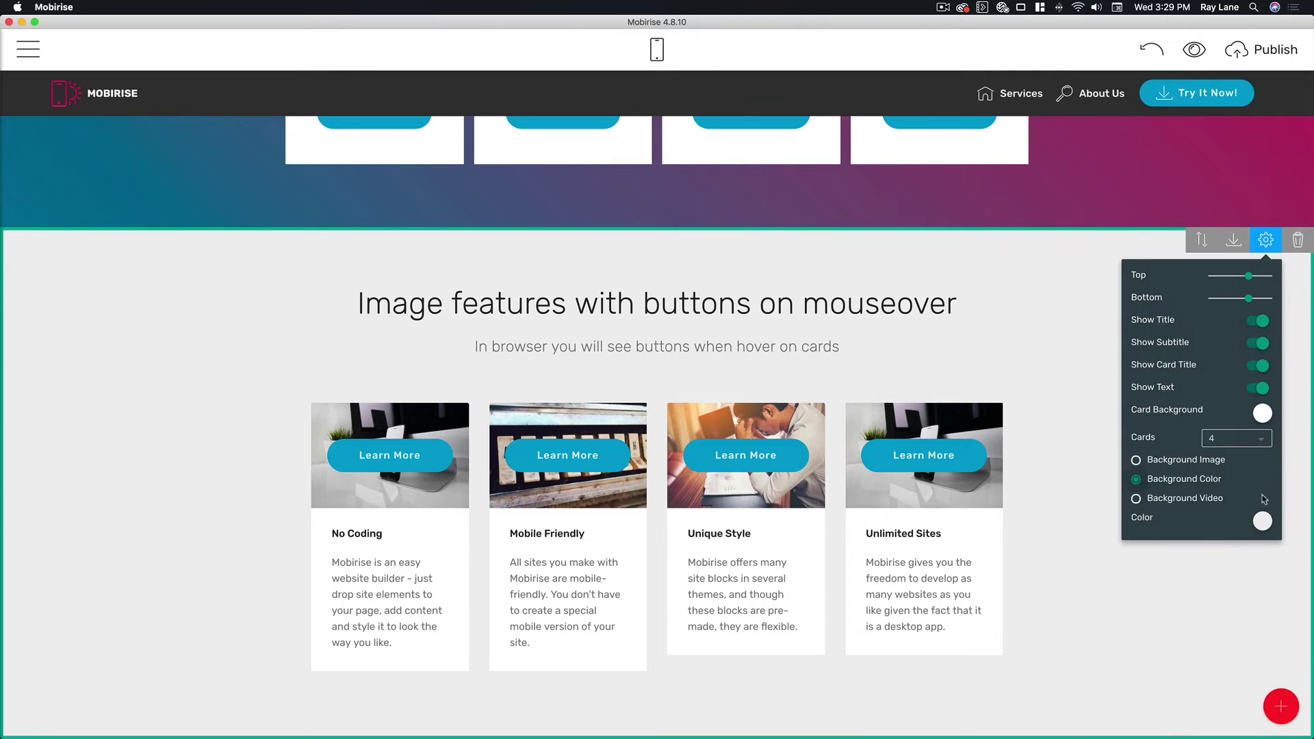
click(1231, 437)
click(1228, 503)
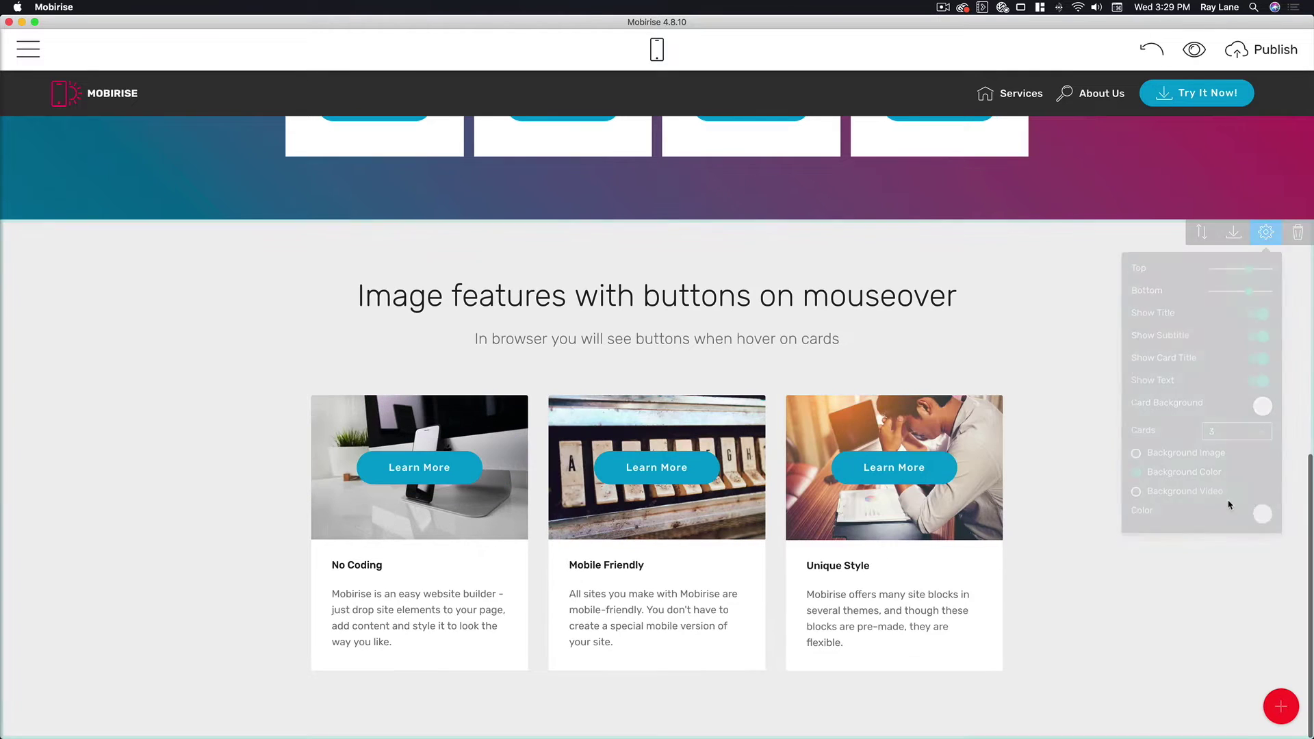
Try a yellow background color on the image features block and return it to light gray.
click(1266, 236)
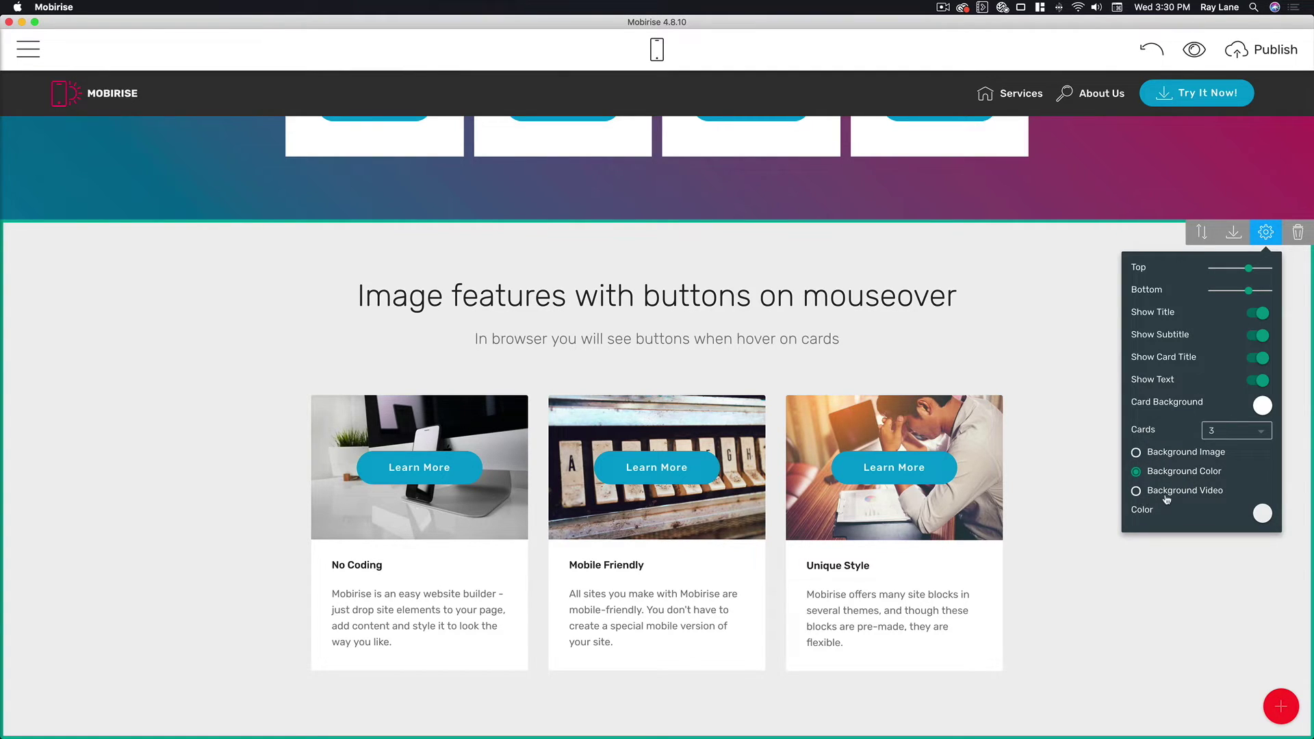
click(1264, 513)
click(1211, 545)
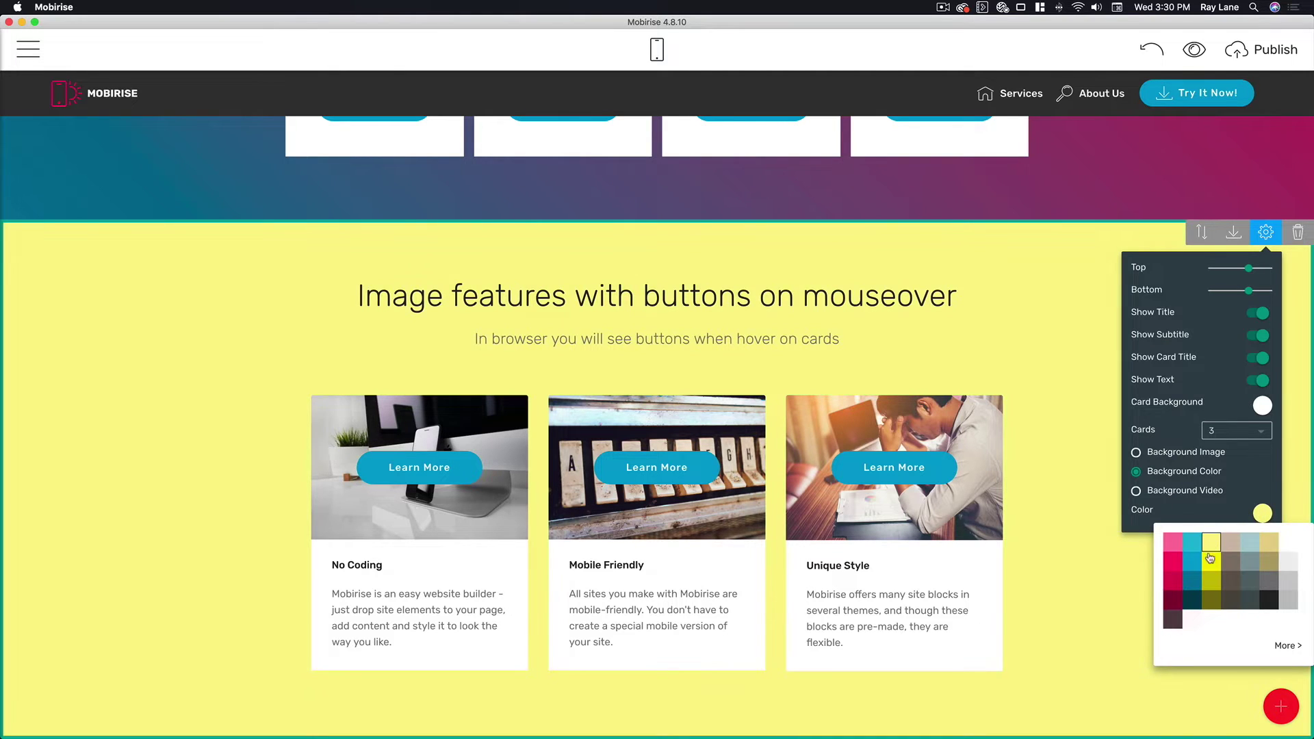
click(1289, 546)
click(1290, 562)
click(1070, 580)
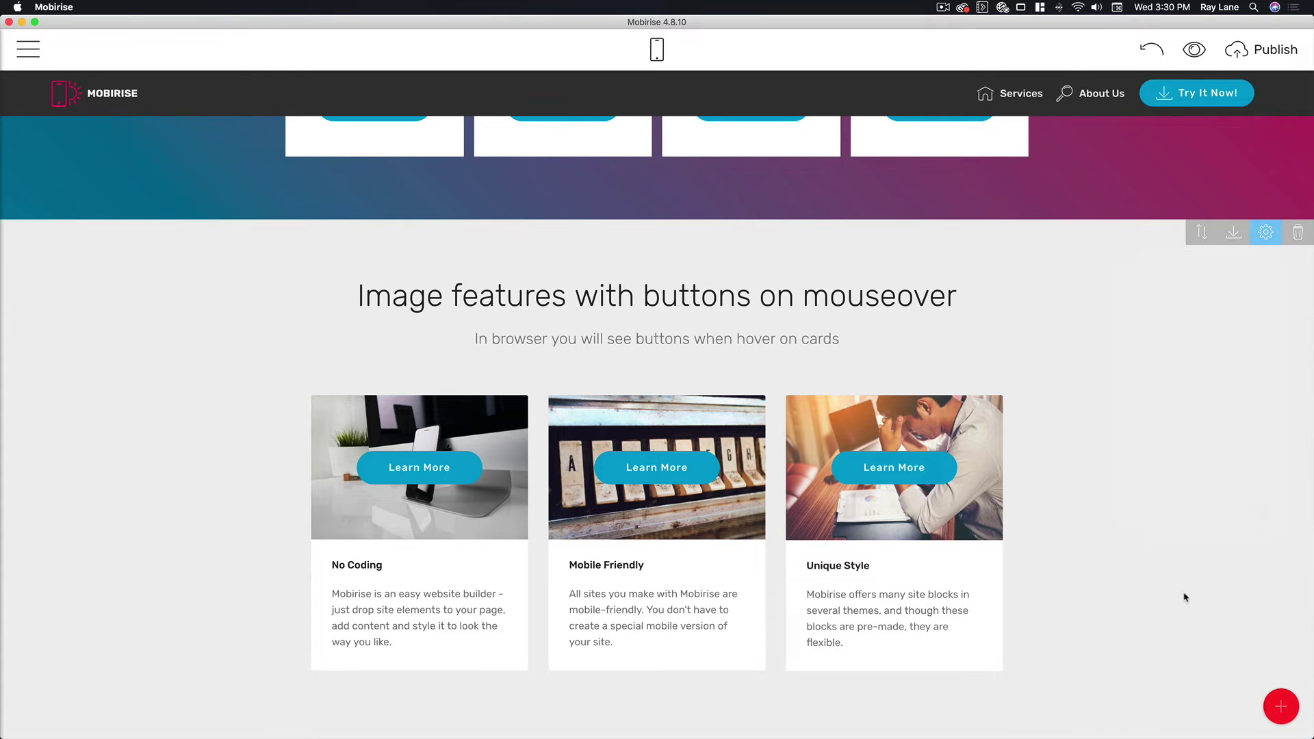
Add the plain white Countdown block from the Countdowns category below the image features block.
click(1280, 706)
scroll(1230, 536, down, 20)
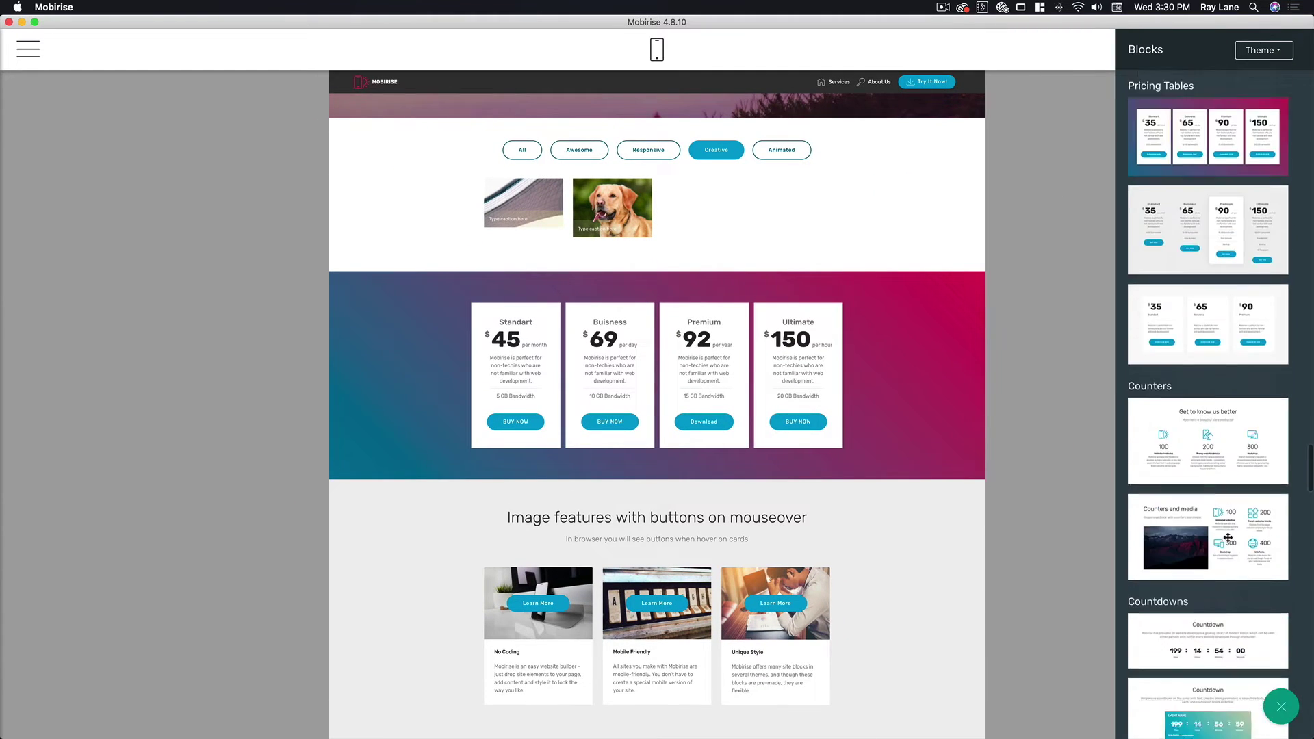
scroll(1228, 537, up, 9)
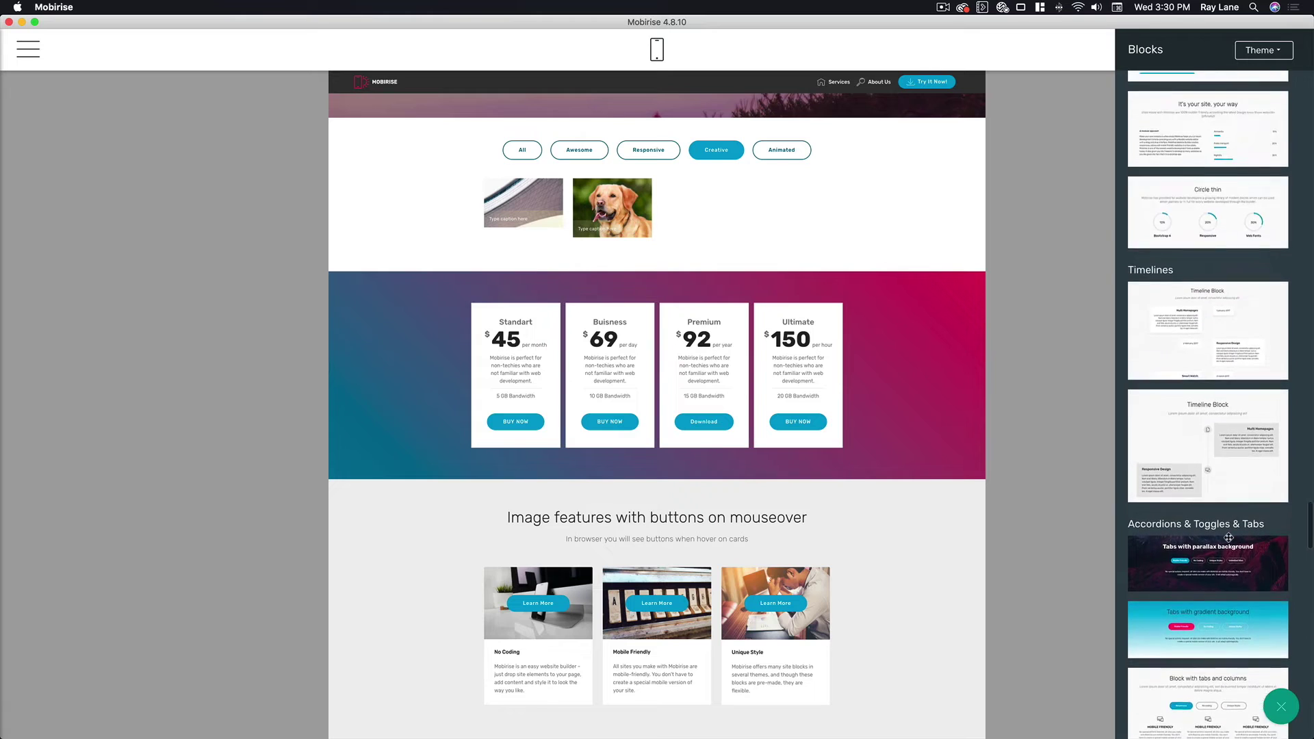
scroll(1232, 479, up, 5)
drag(1236, 378, 736, 705)
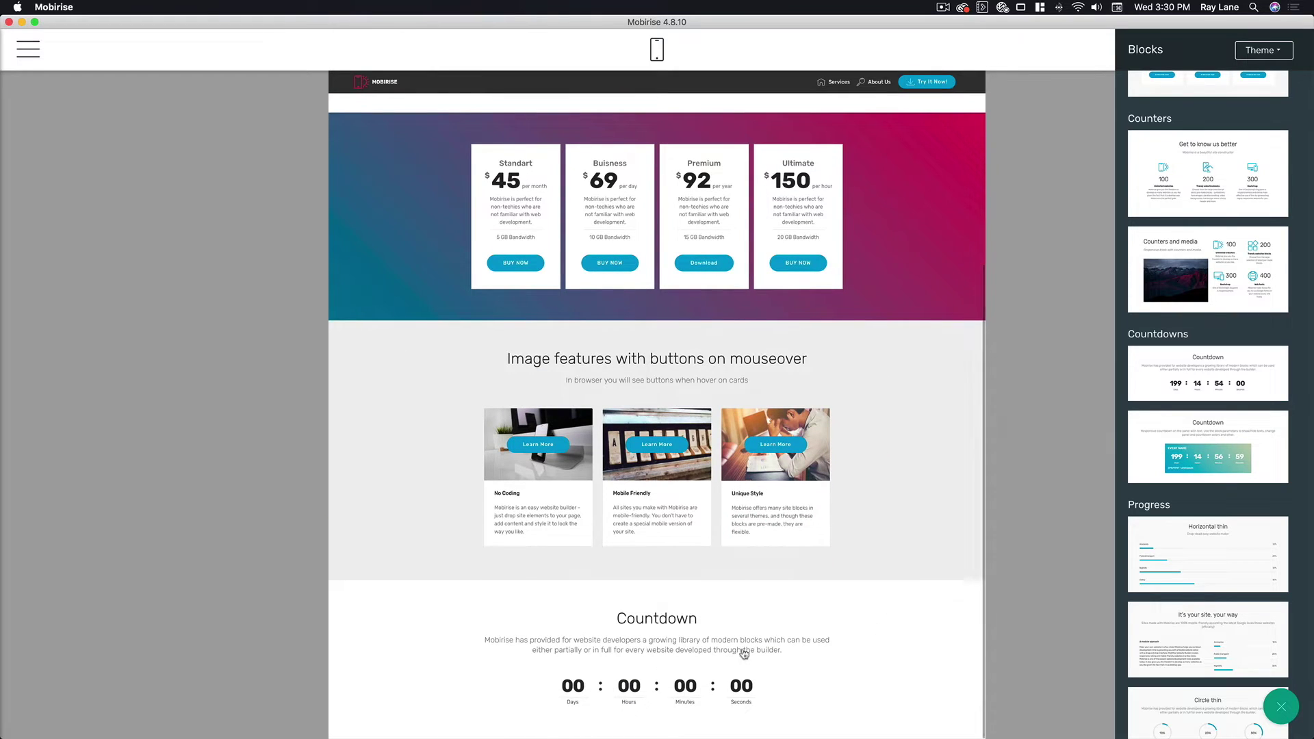
Change the countdown block's title to "Time is up!".
double_click(667, 623)
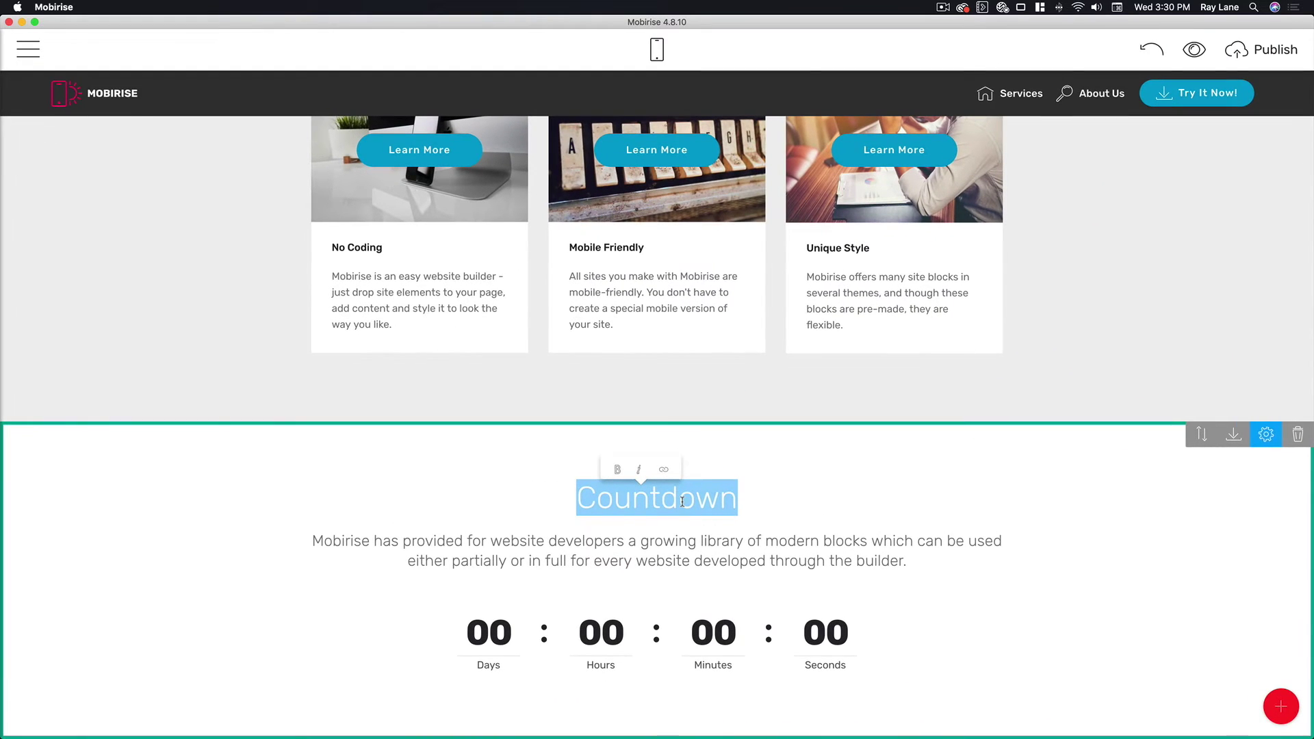
text(Tim)
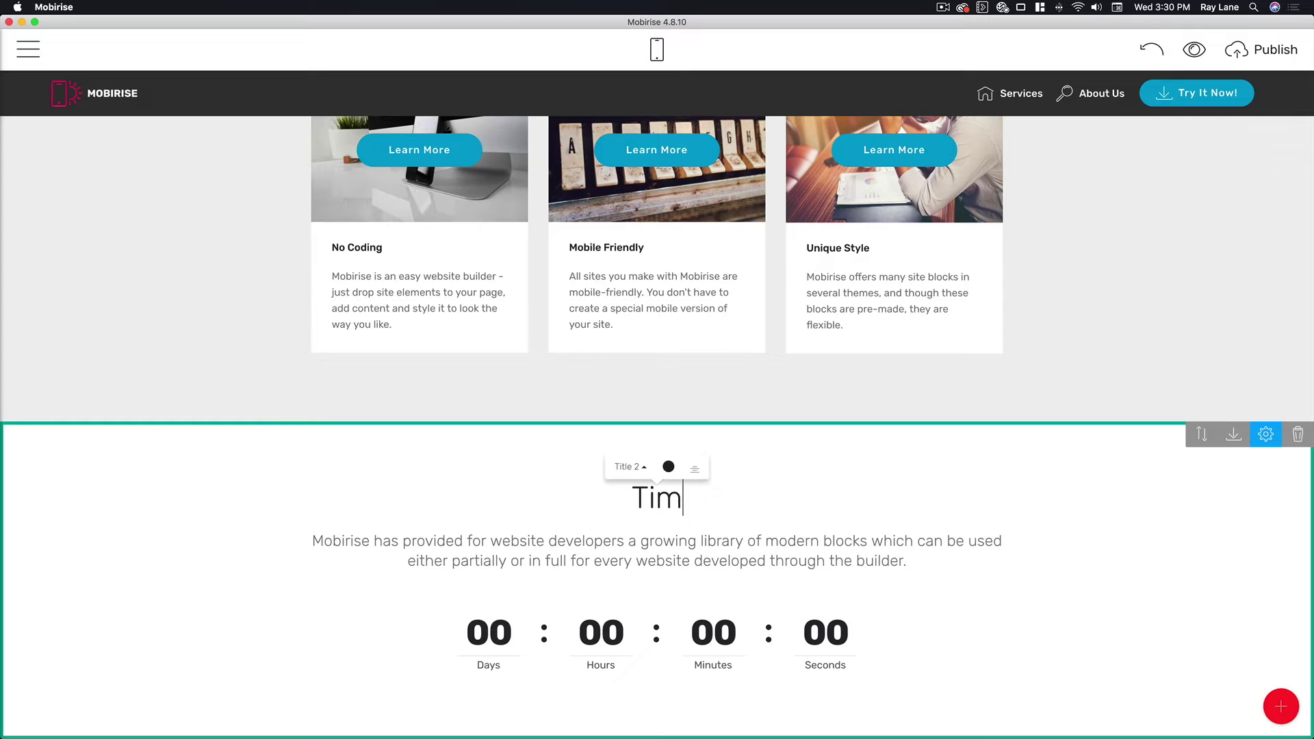
text(e is up!)
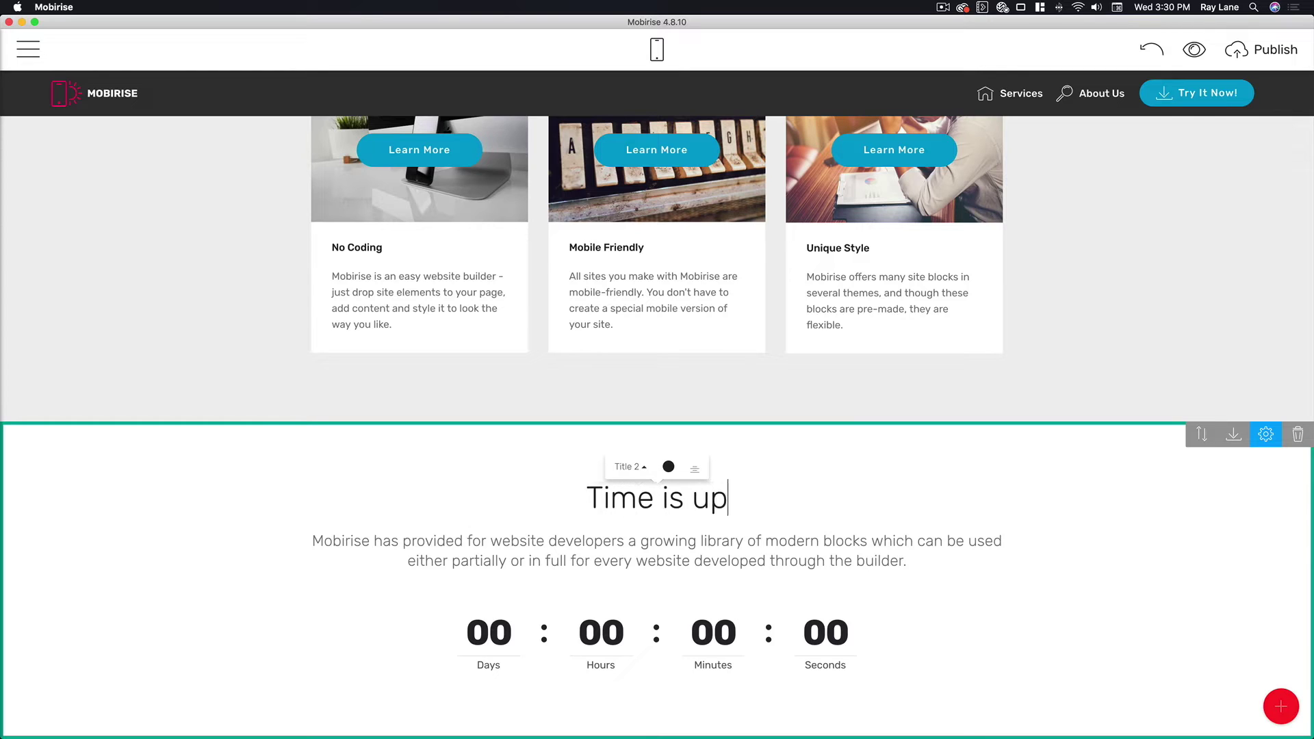
click(937, 620)
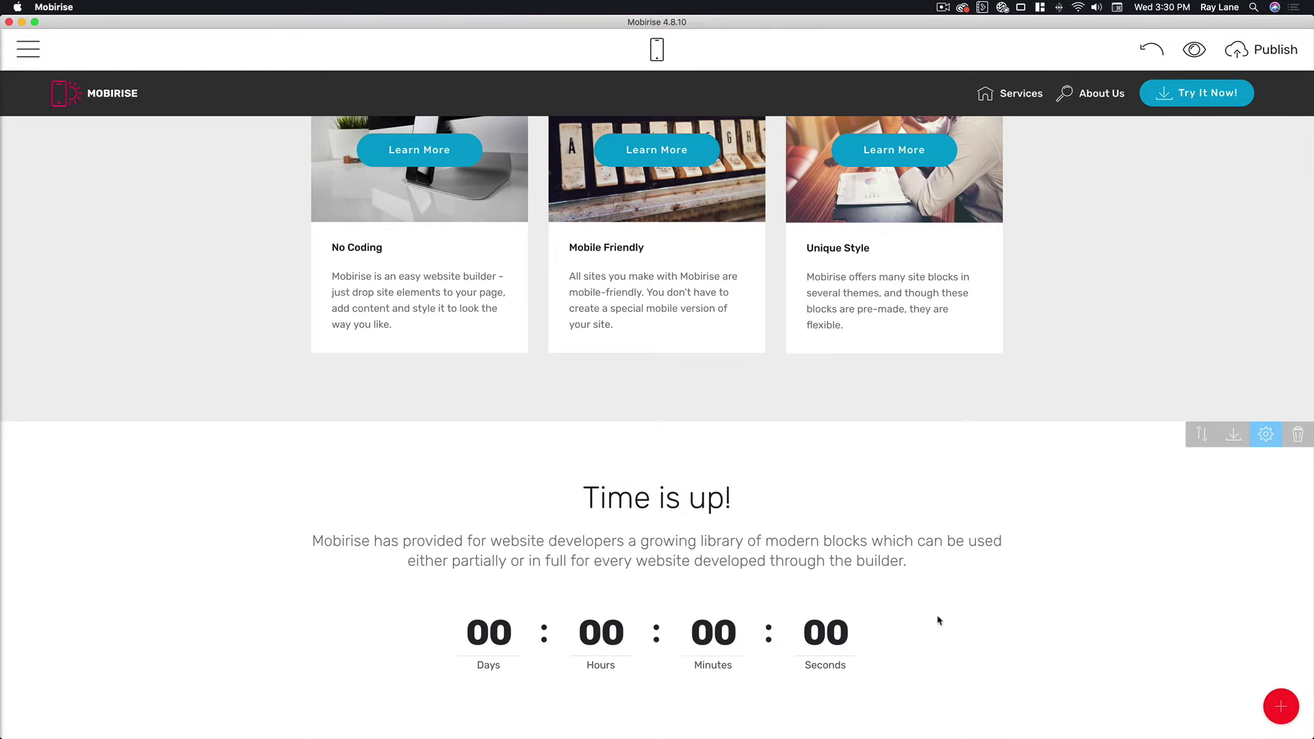
Review the countdown block's date and label settings and set its numbers color to dark slate gray.
click(1266, 437)
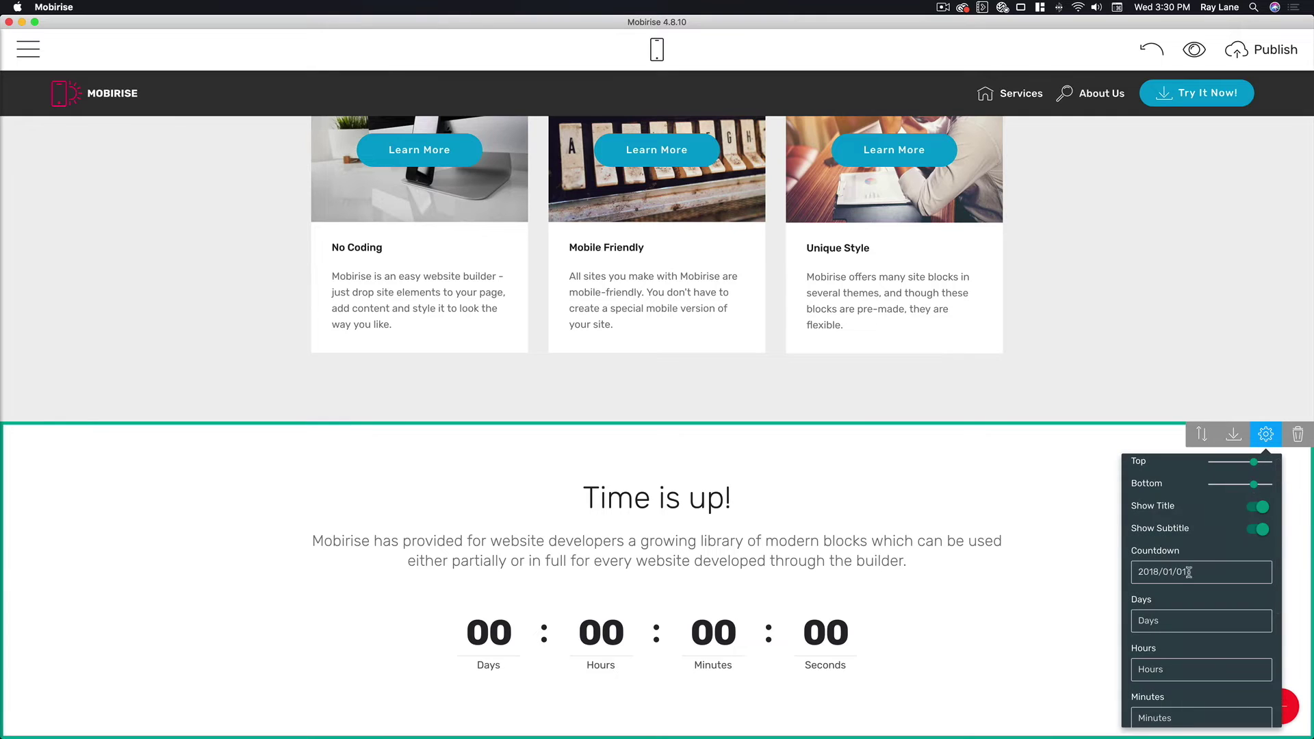
scroll(1172, 524, down, 2)
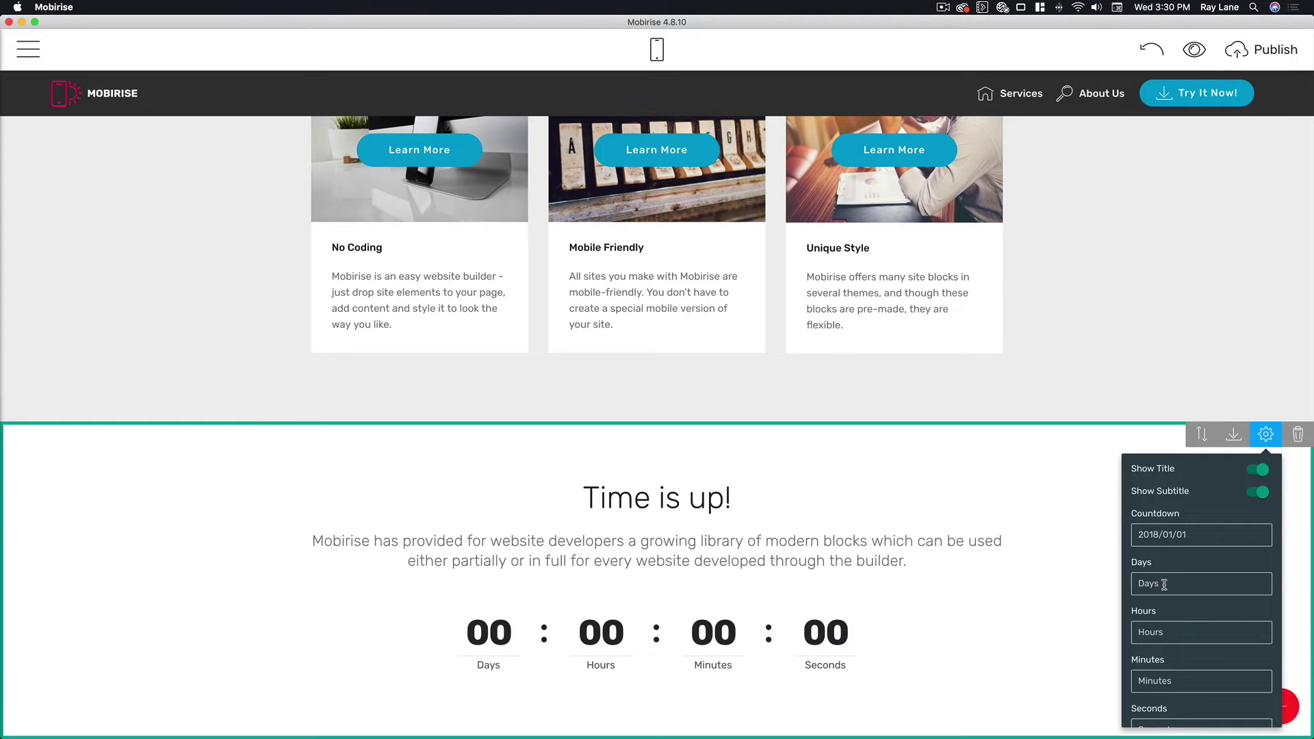
scroll(1179, 649, down, 2)
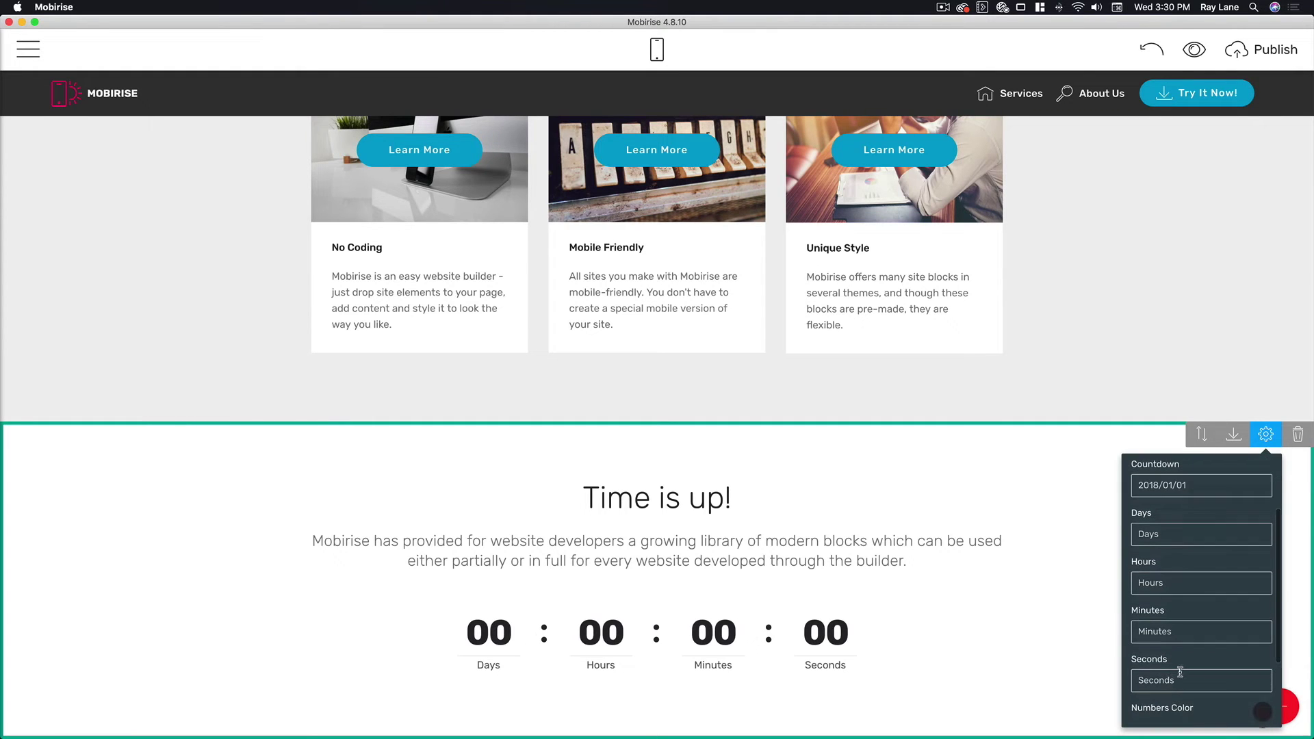
click(1261, 712)
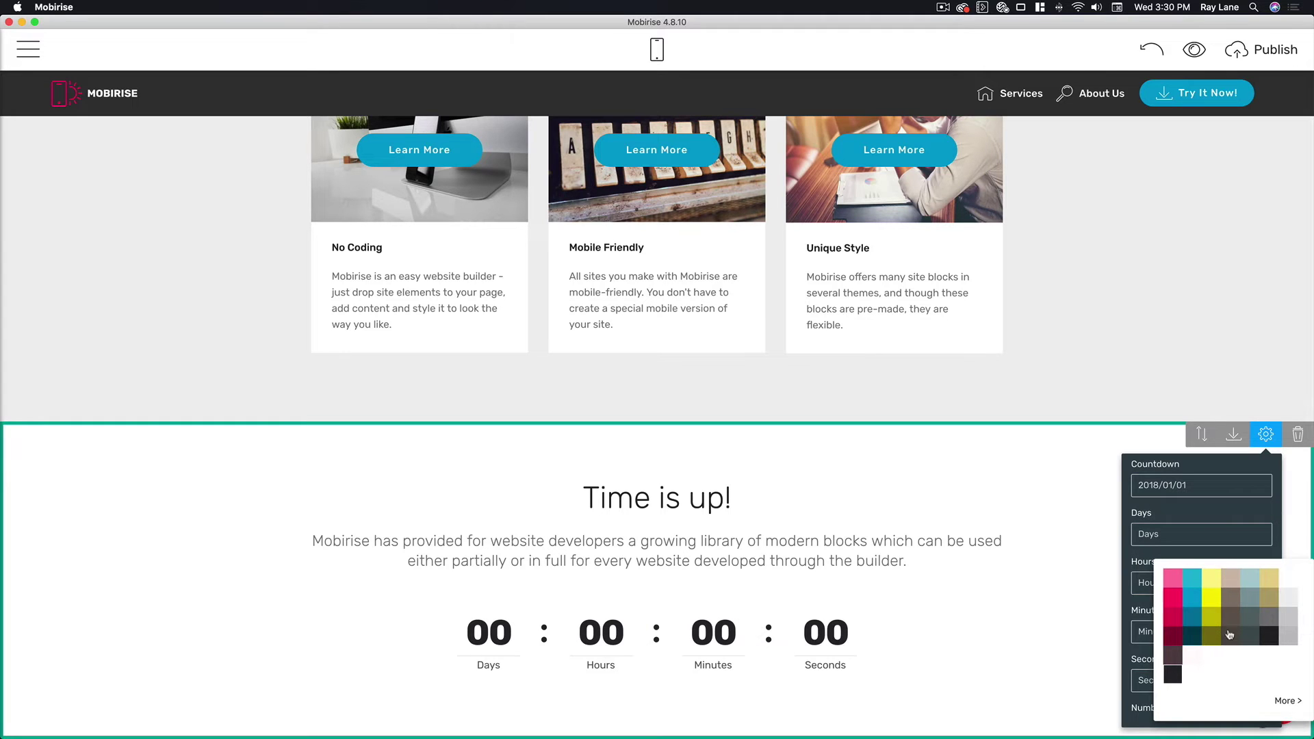
click(1250, 616)
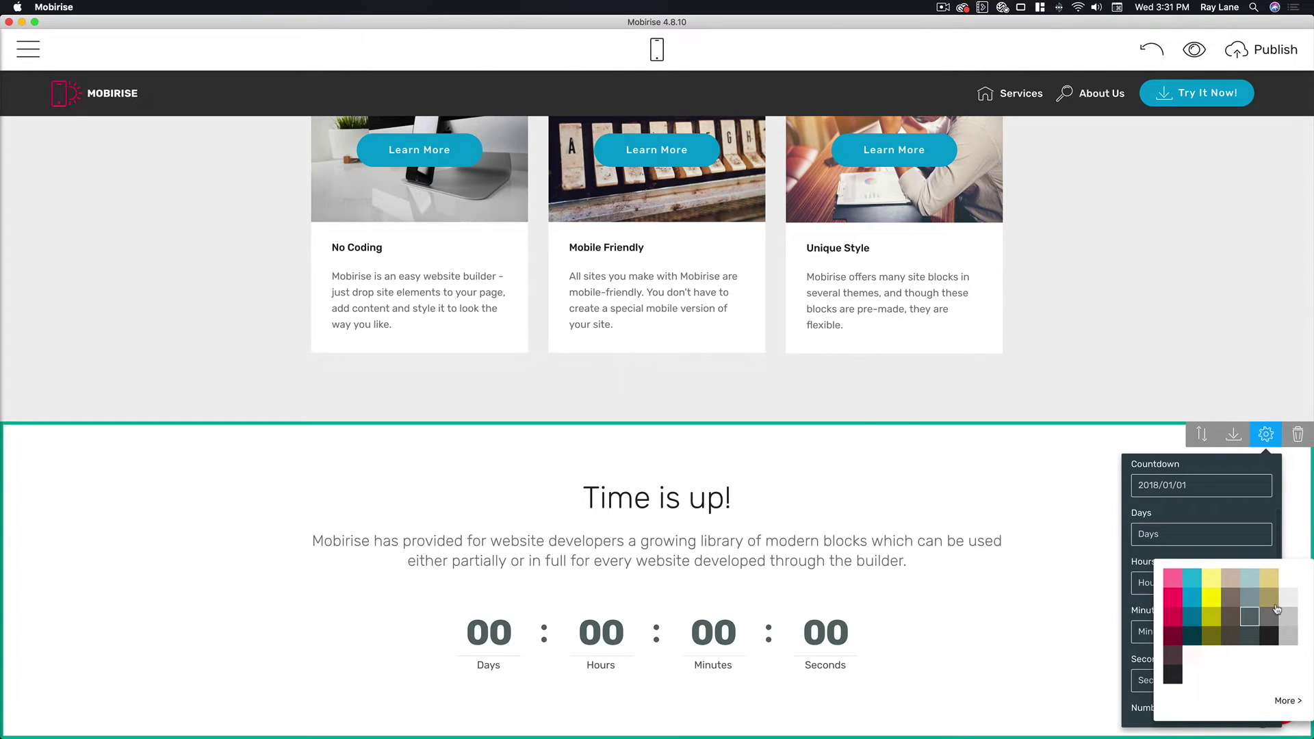
click(1093, 529)
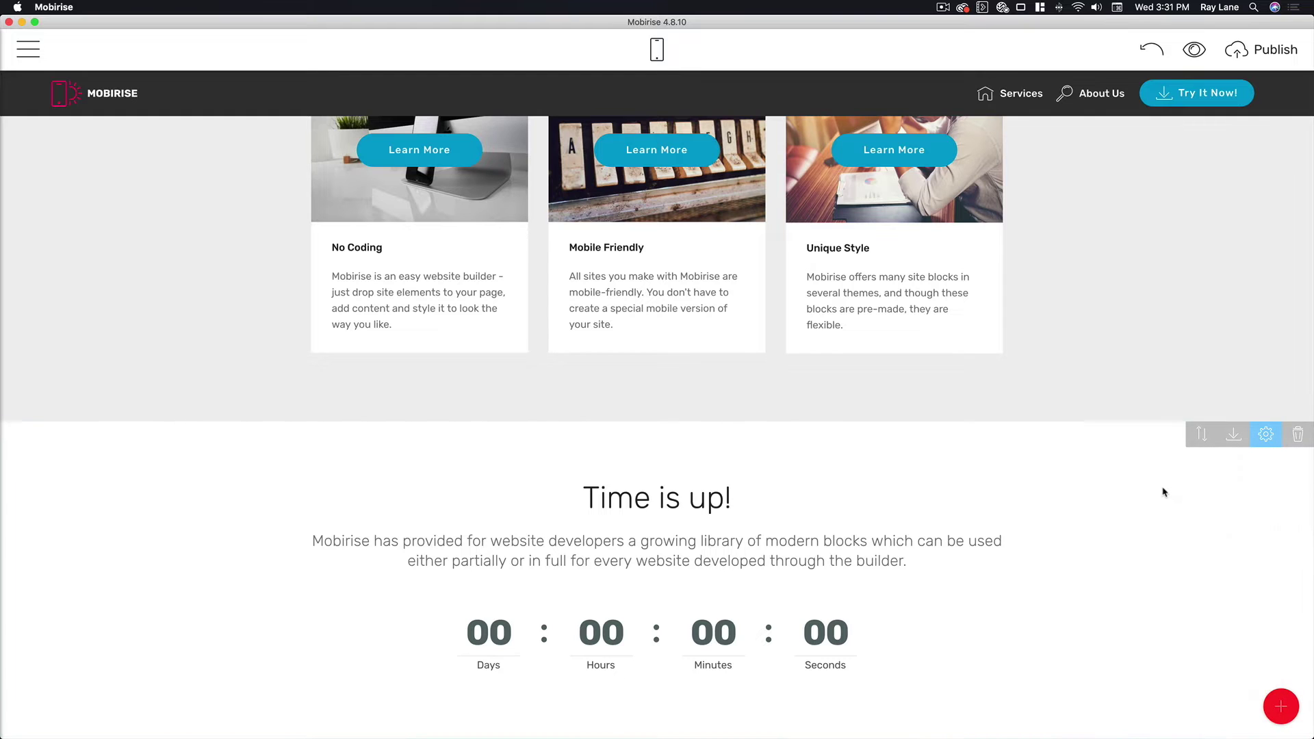
Add the "Drop a Line" form block with a map from the Forms category below the countdown block.
click(1281, 706)
scroll(1215, 507, down, 15)
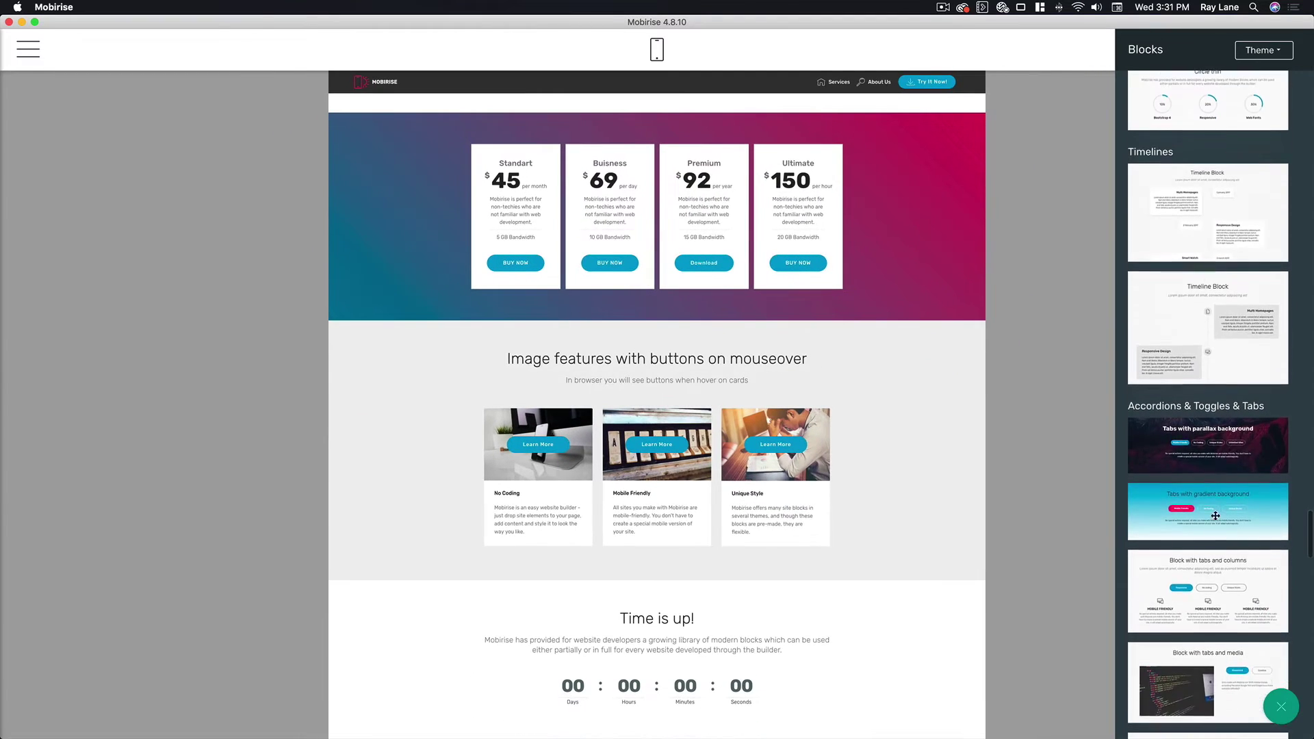
scroll(1222, 525, down, 20)
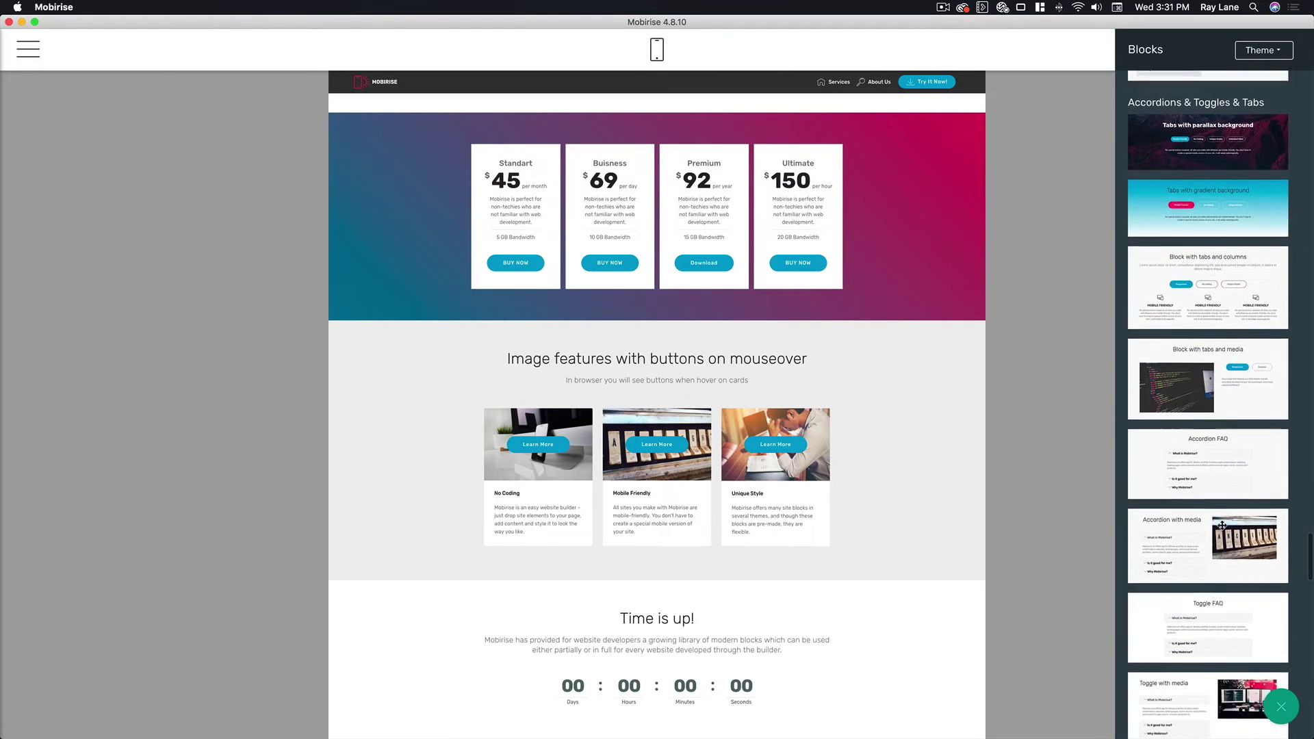
scroll(1213, 535, down, 6)
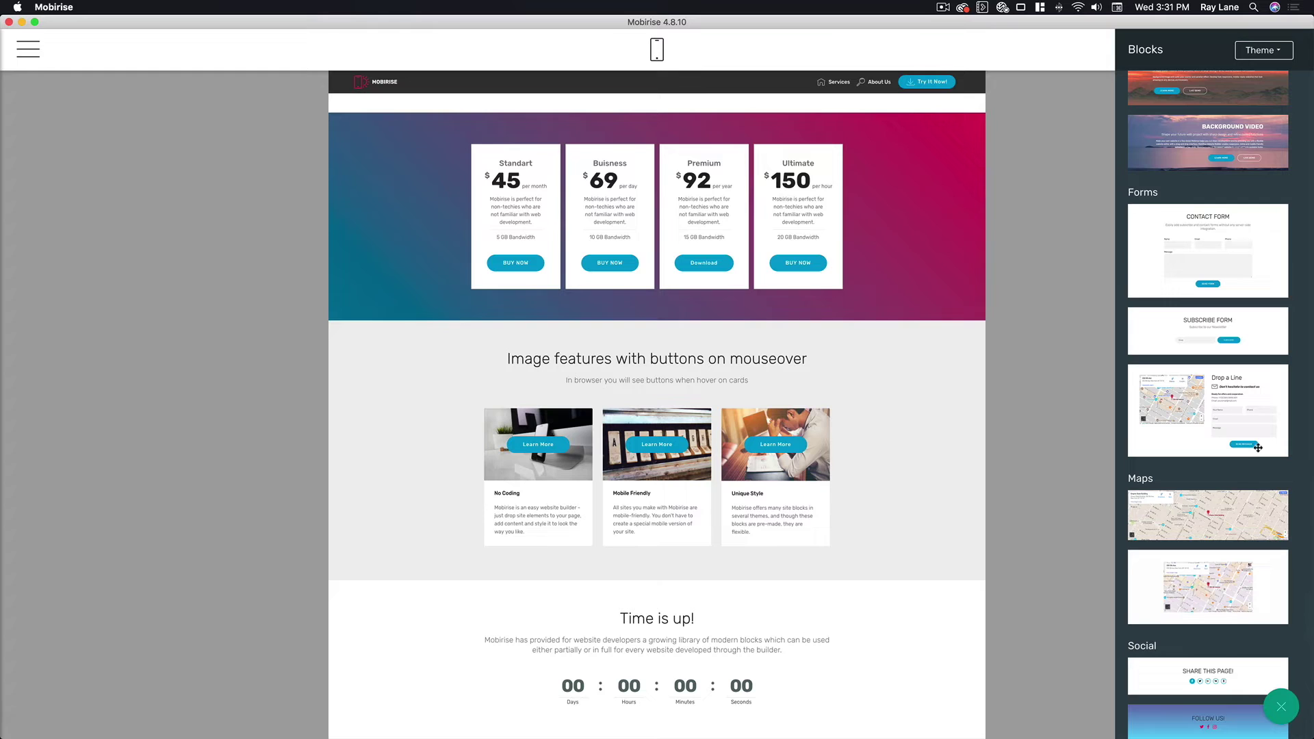
drag(1234, 405, 945, 684)
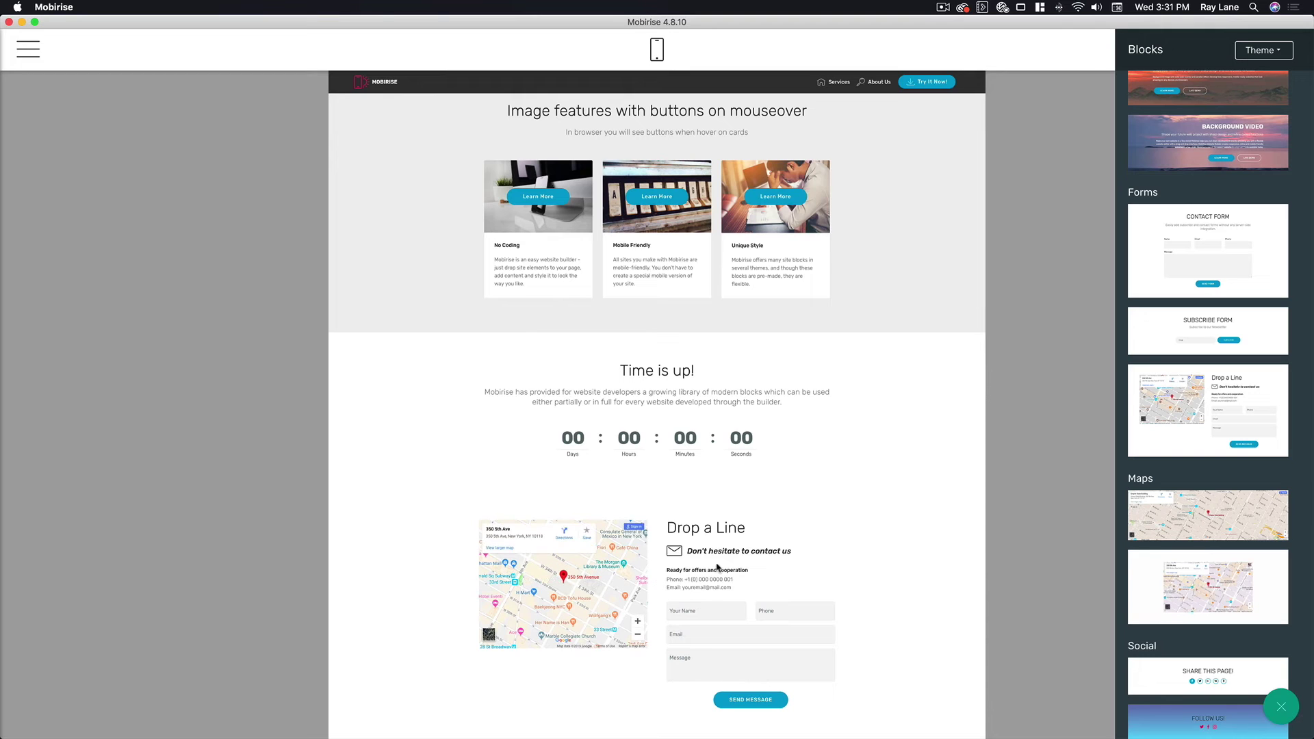
Shorten the "Drop a Line" block's italic subheading to "contact us".
triple_click(753, 550)
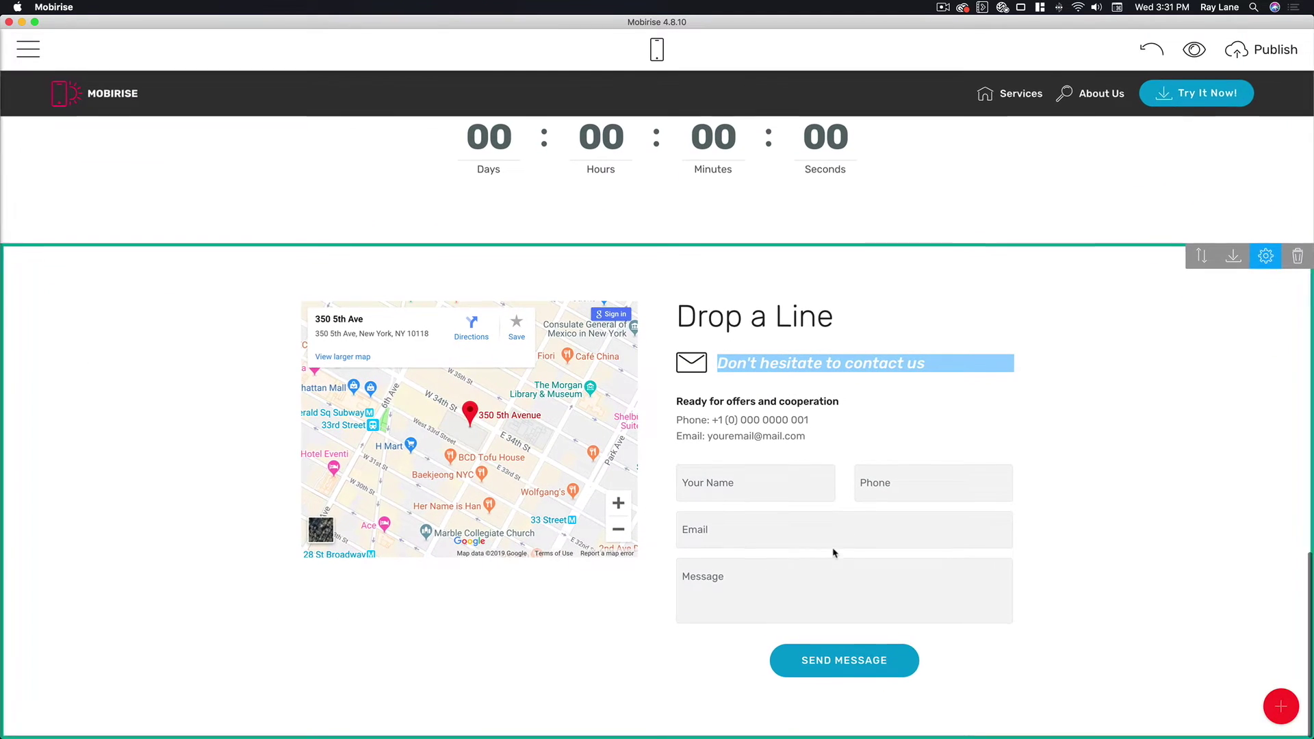
click(772, 364)
drag(843, 366, 722, 366)
key(BackSpace)
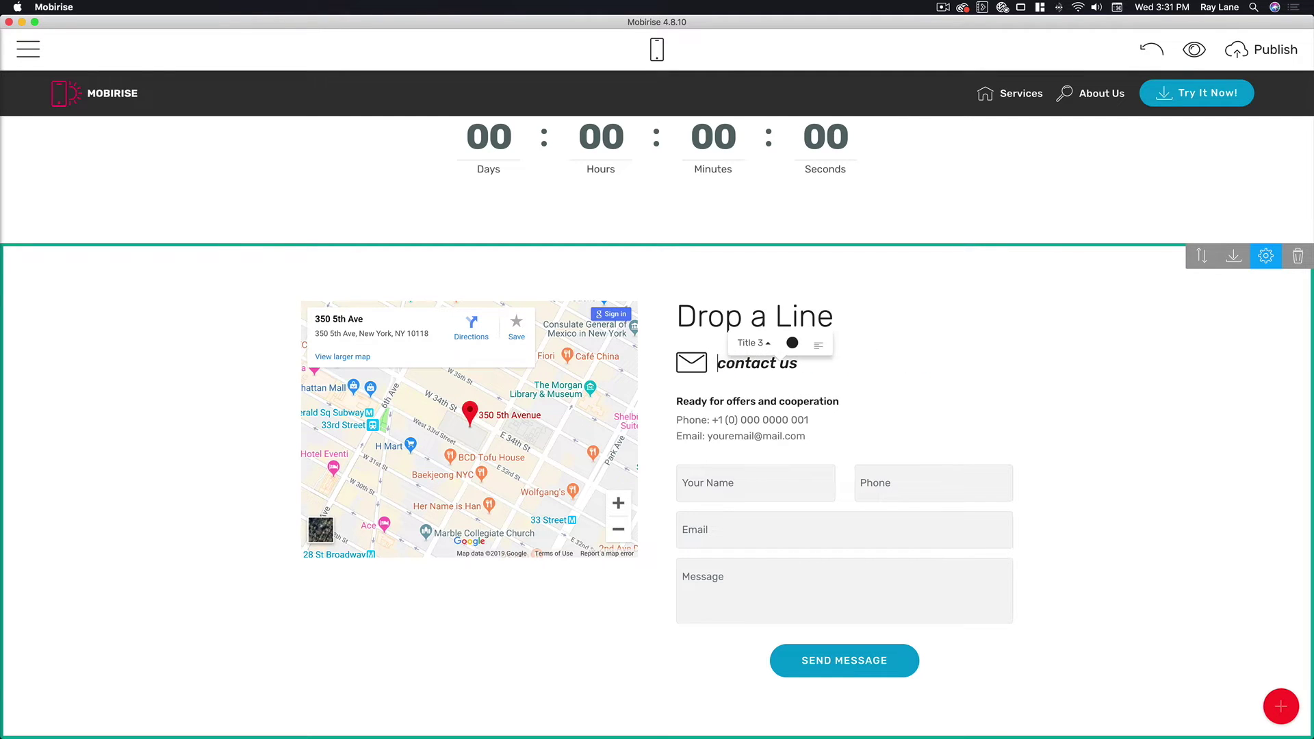
Replace the placeholder phone number in the "Drop a Line" block with a number without the country code.
click(730, 420)
key(super+shift+Left)
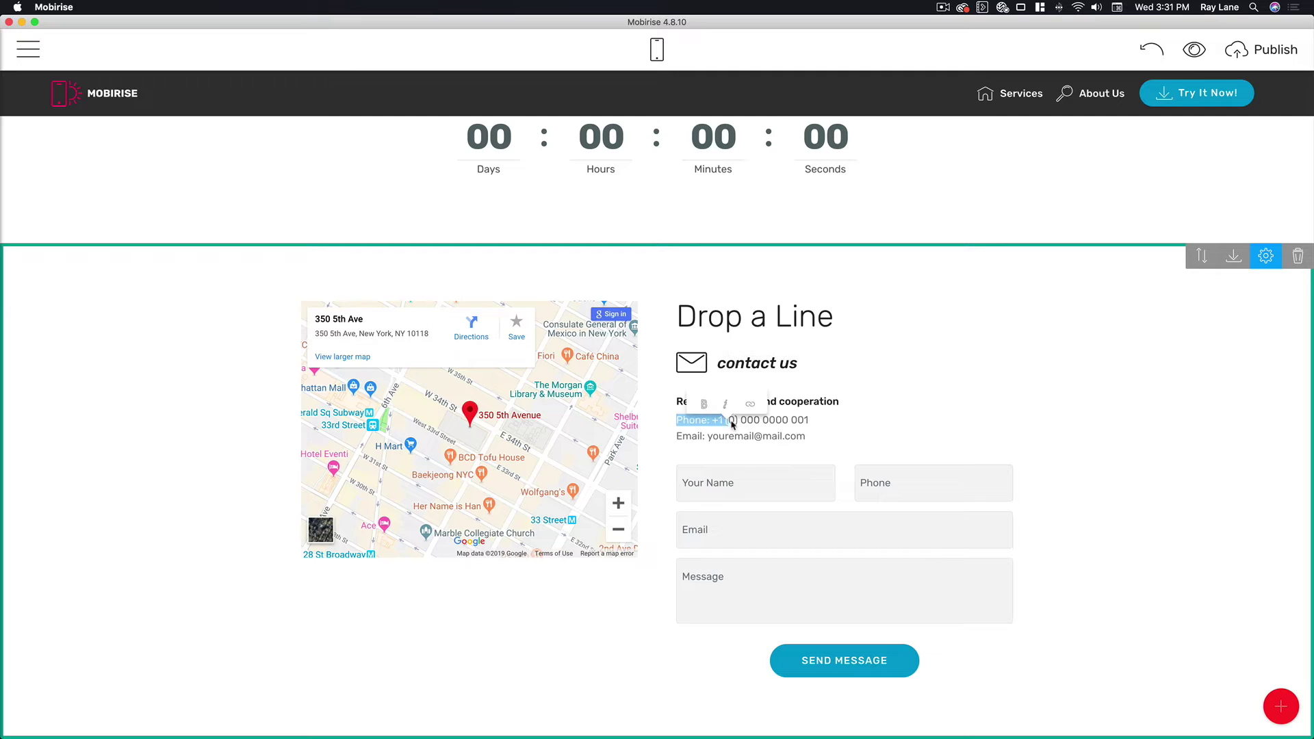
click(724, 423)
key(BackSpace)
key(BackSpace)
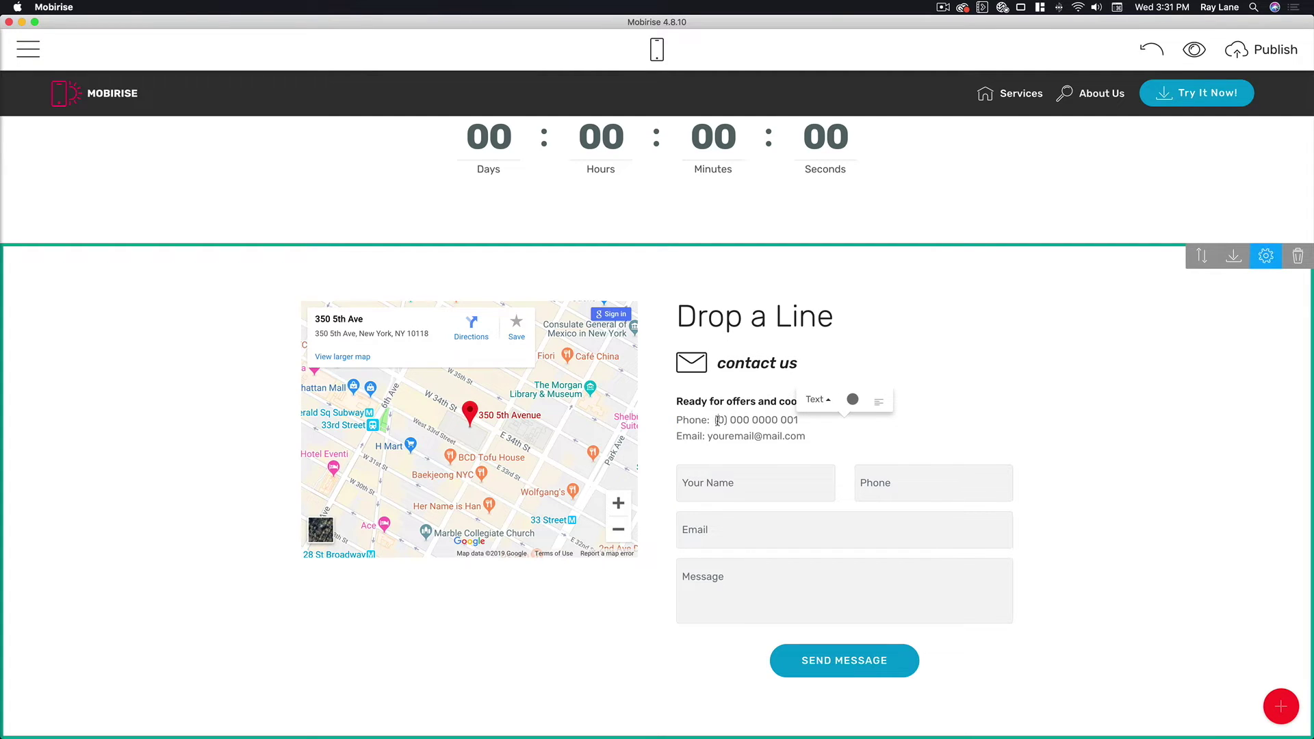
double_click(720, 420)
text(888)
double_click(758, 421)
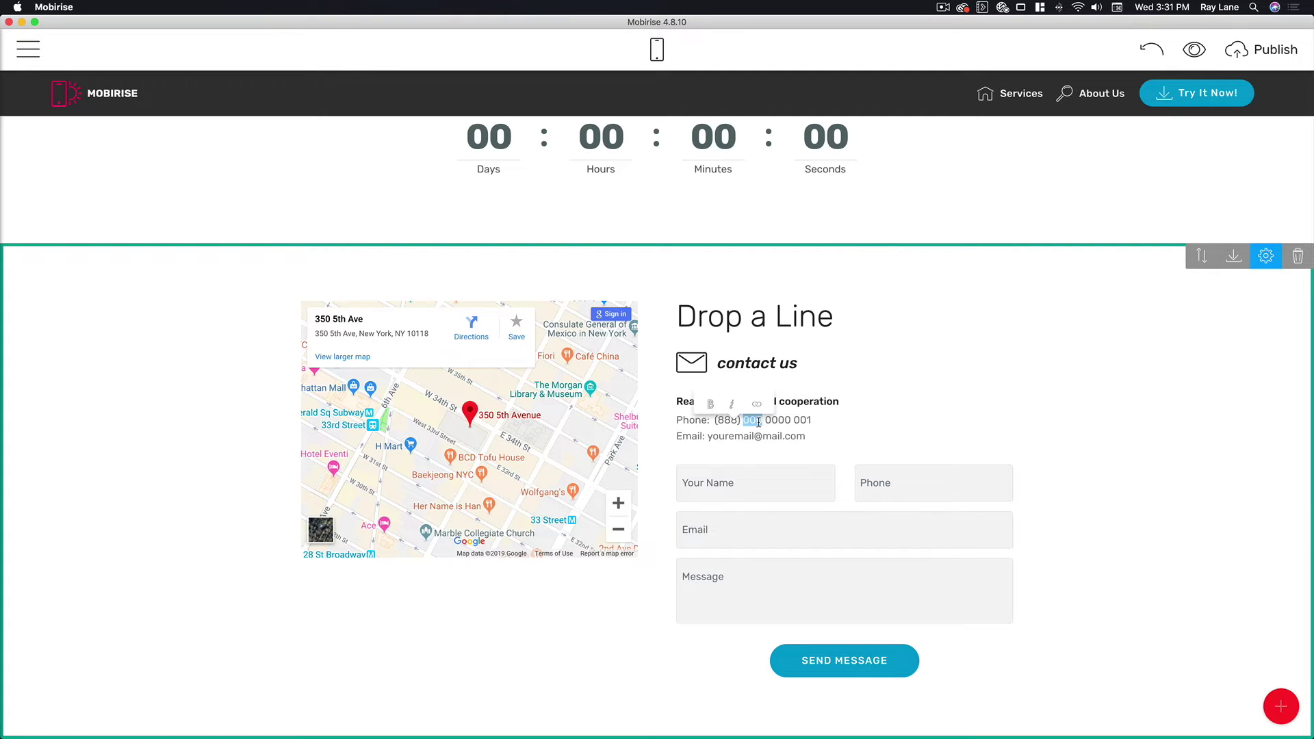
text(888)
double_click(783, 419)
text(8888)
drag(791, 420, 817, 420)
key(BackSpace)
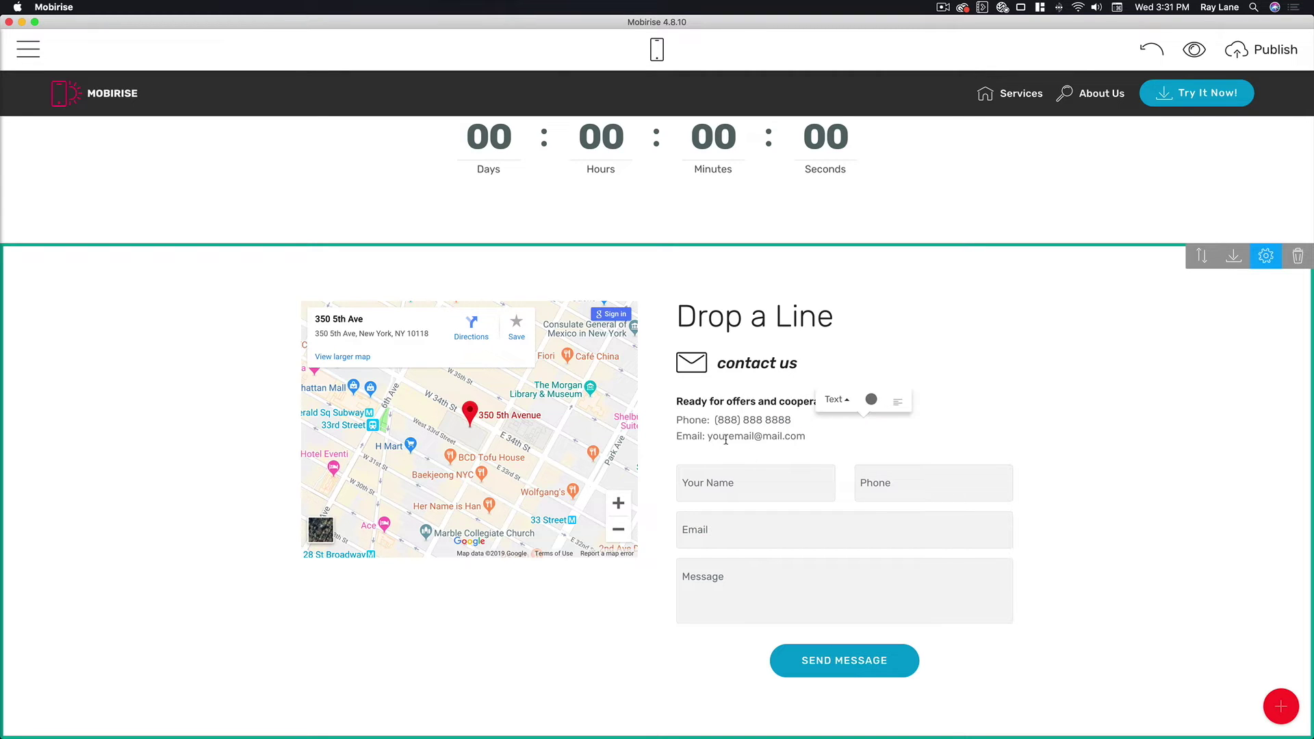
Change the contact form's name field placeholder to "Name" in its form fields settings.
click(732, 490)
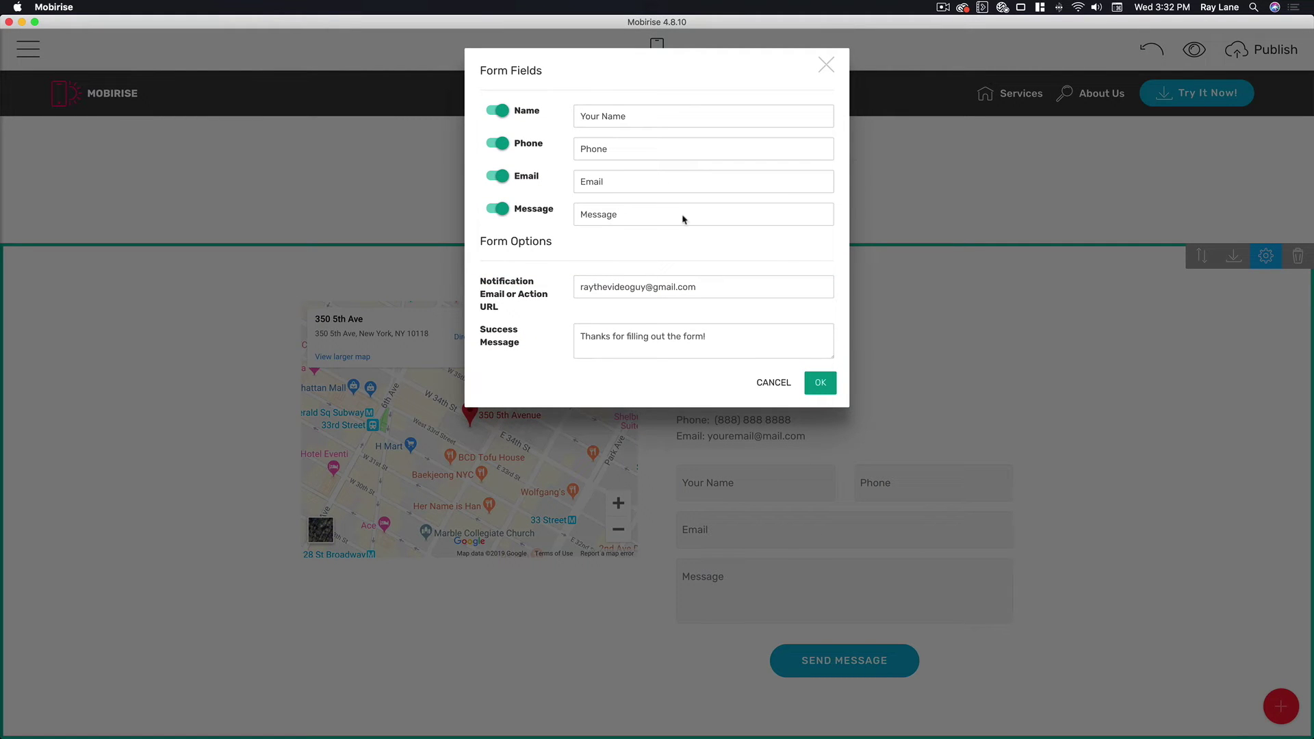
double_click(599, 115)
key(BackSpace)
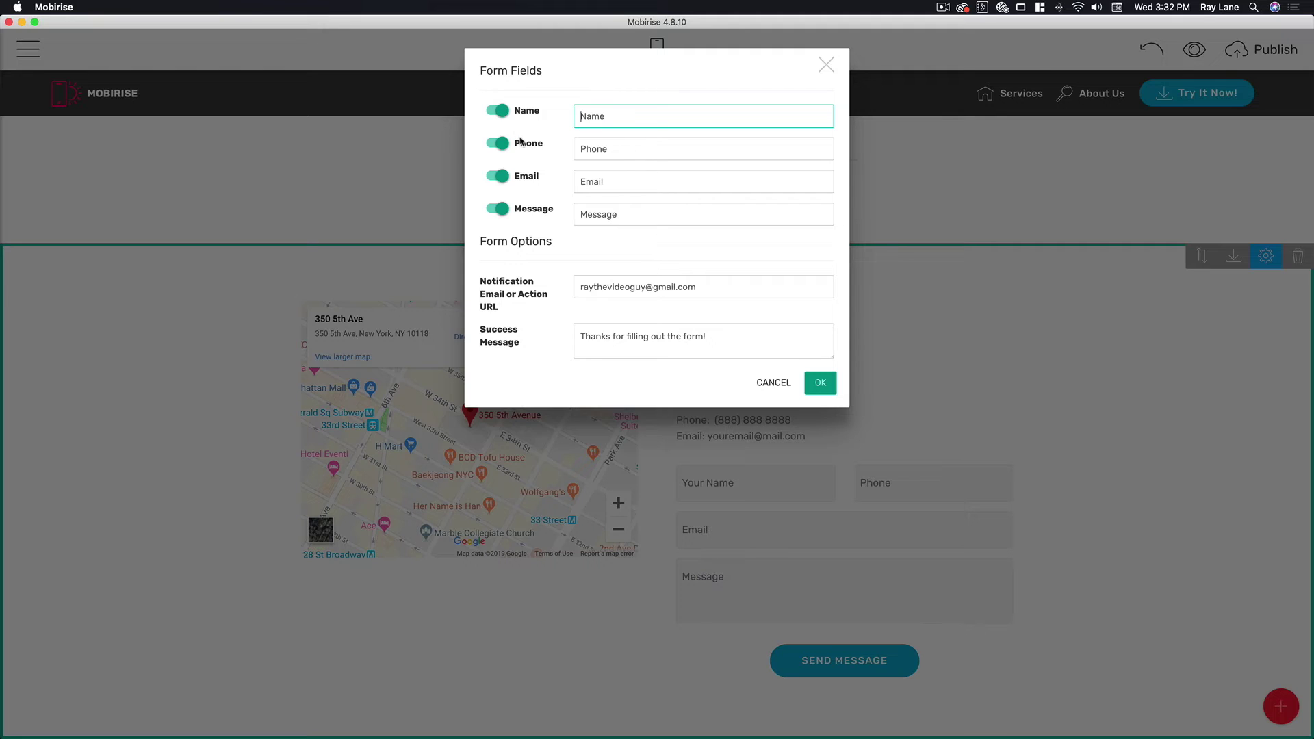
Switch the form's Message and Email fields off and back on, and apply the form settings.
click(497, 210)
click(497, 209)
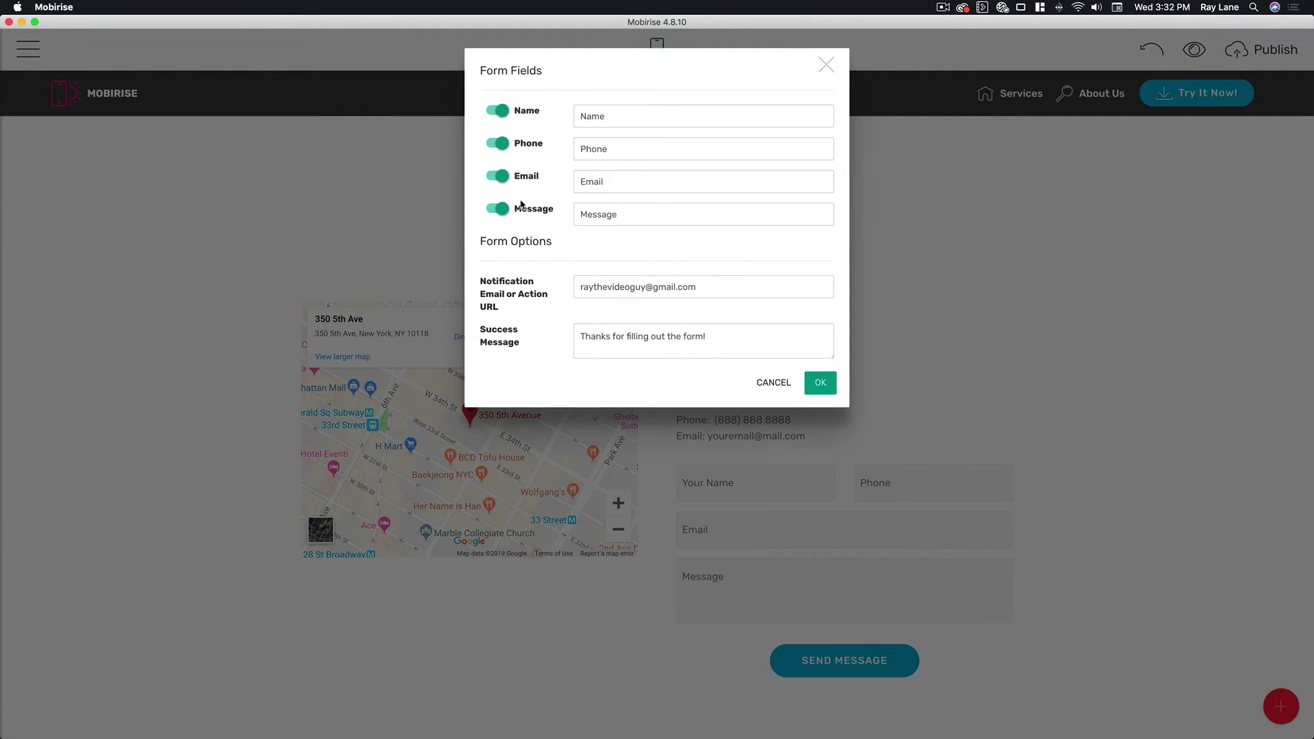
click(499, 177)
click(499, 177)
click(822, 384)
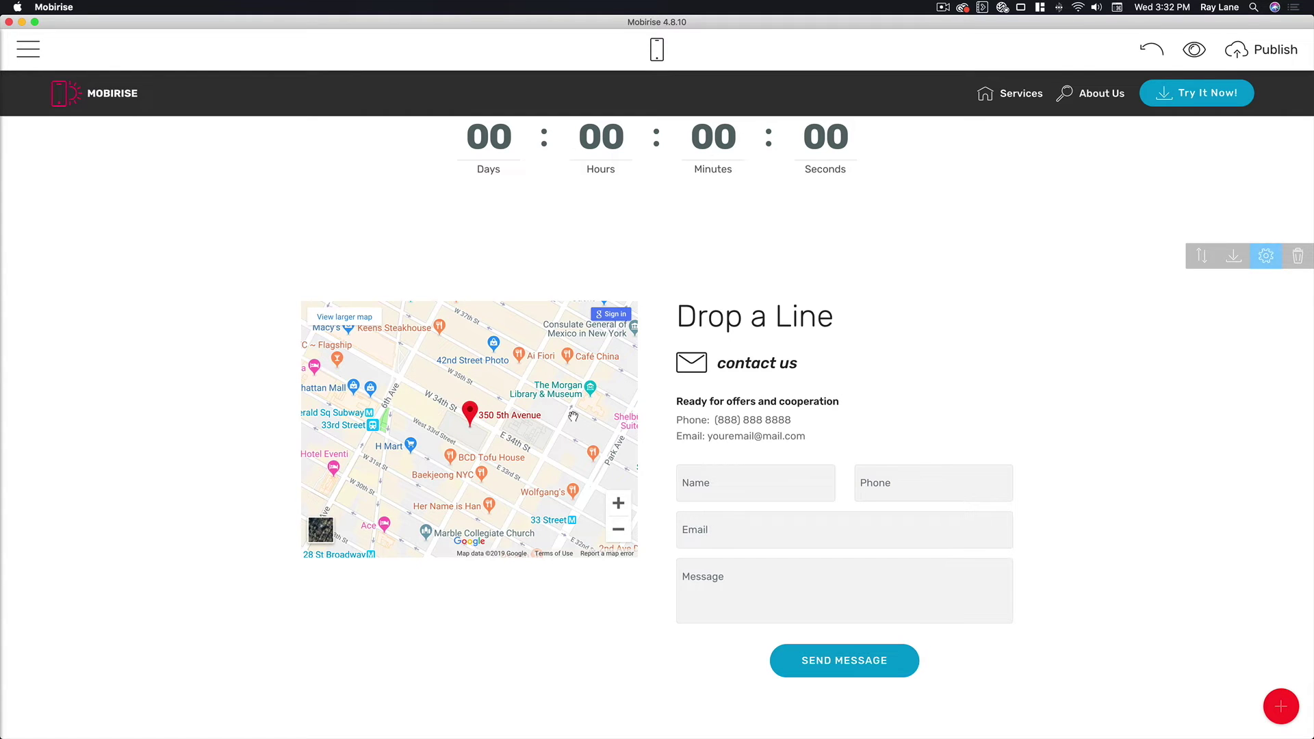
In the contact block's settings, switch the title, icons and subheading off and back on.
click(1270, 265)
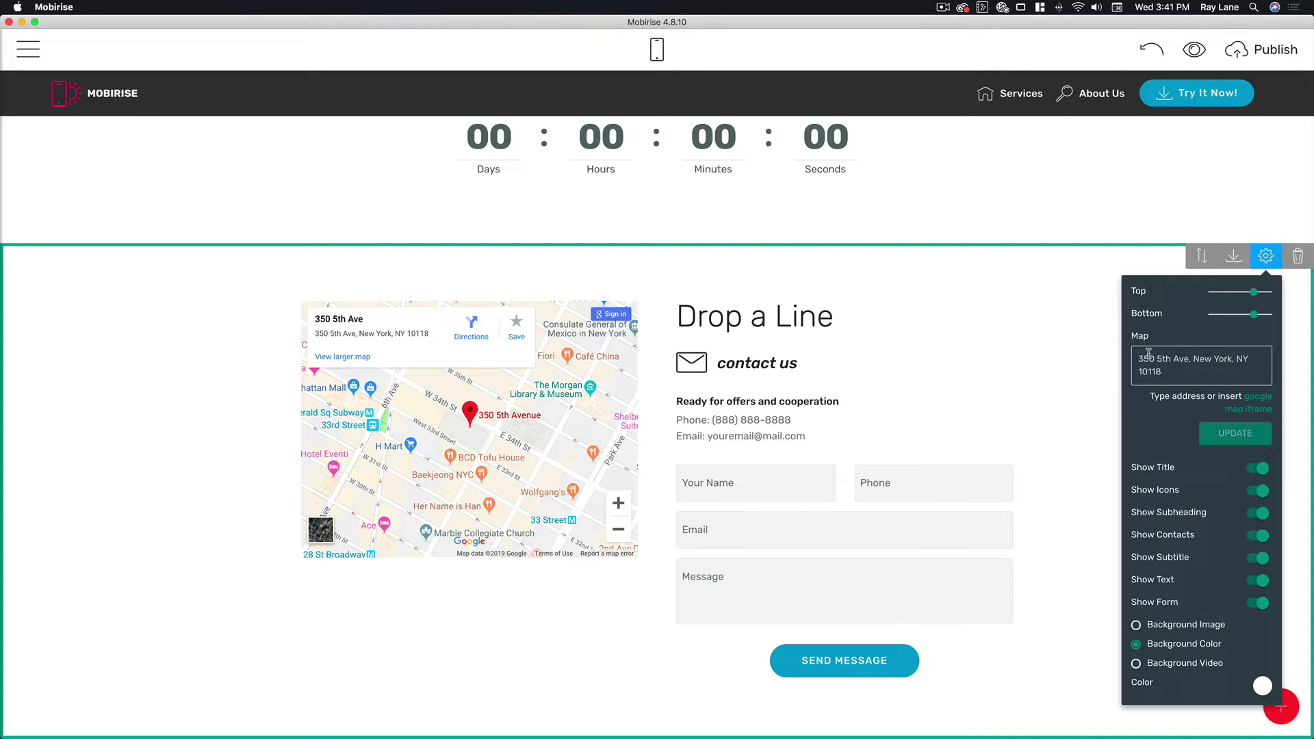
click(1232, 434)
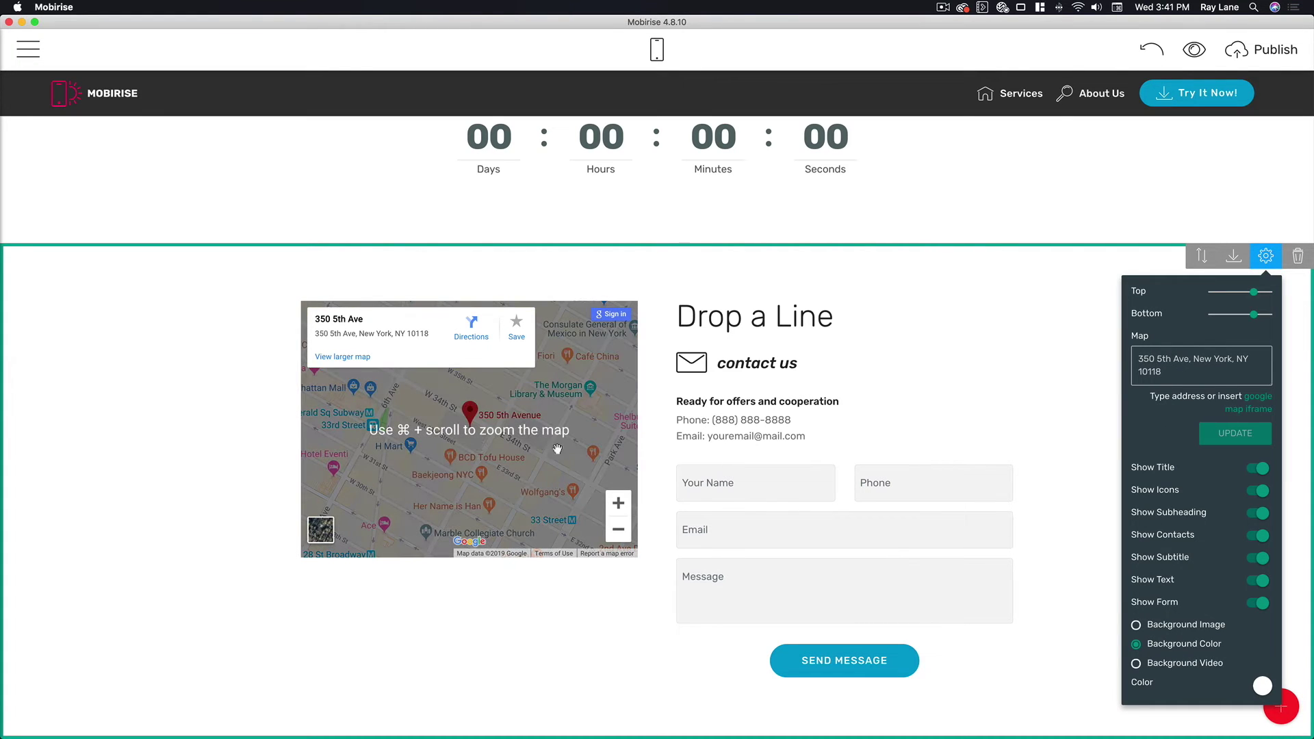
click(1256, 471)
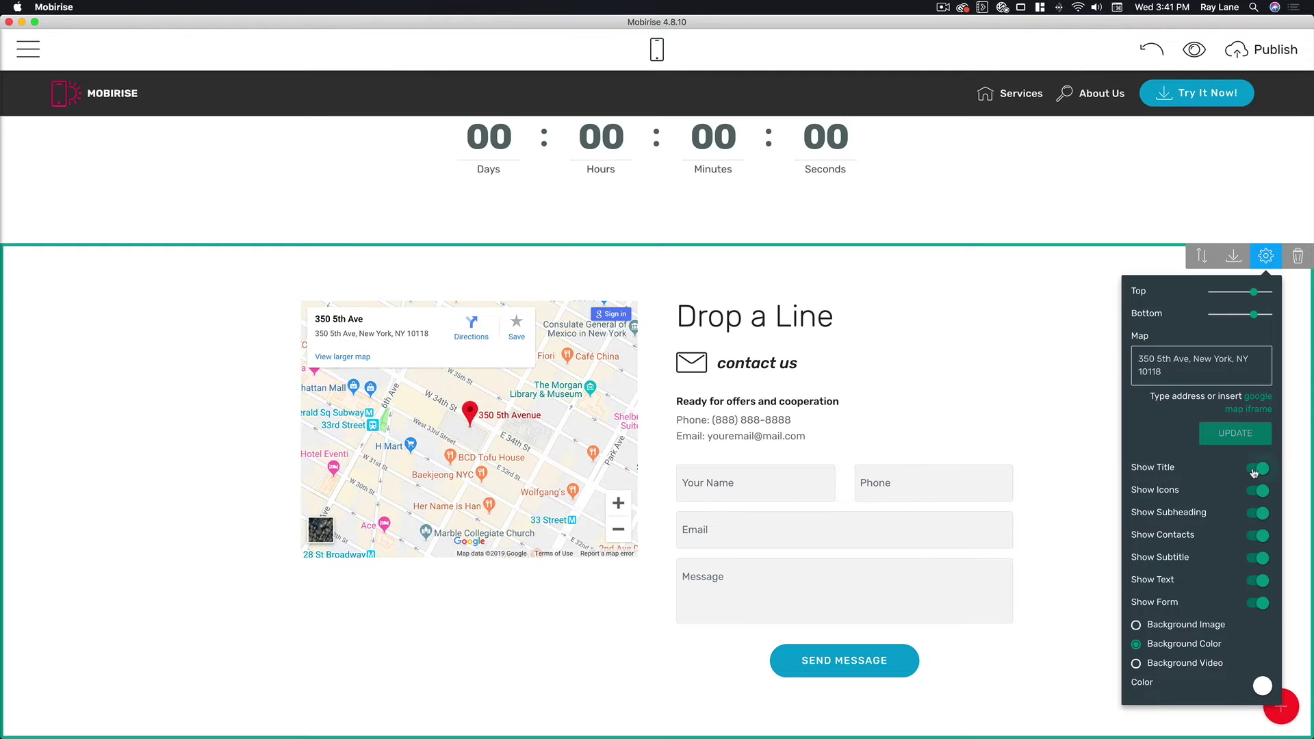
click(1256, 515)
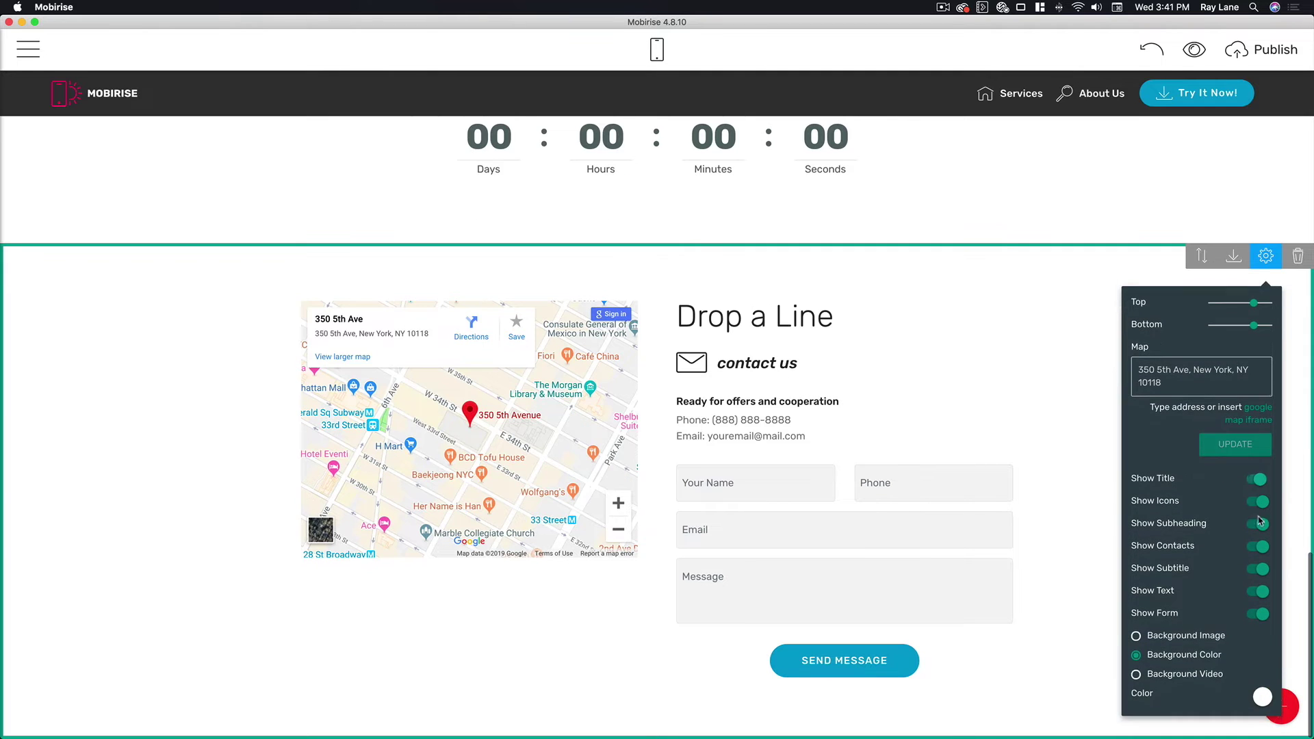
click(1254, 503)
click(1256, 505)
click(1252, 518)
click(1252, 518)
Switch the contact block's contacts, subtitle, text and form off and back on.
click(1253, 538)
click(1256, 604)
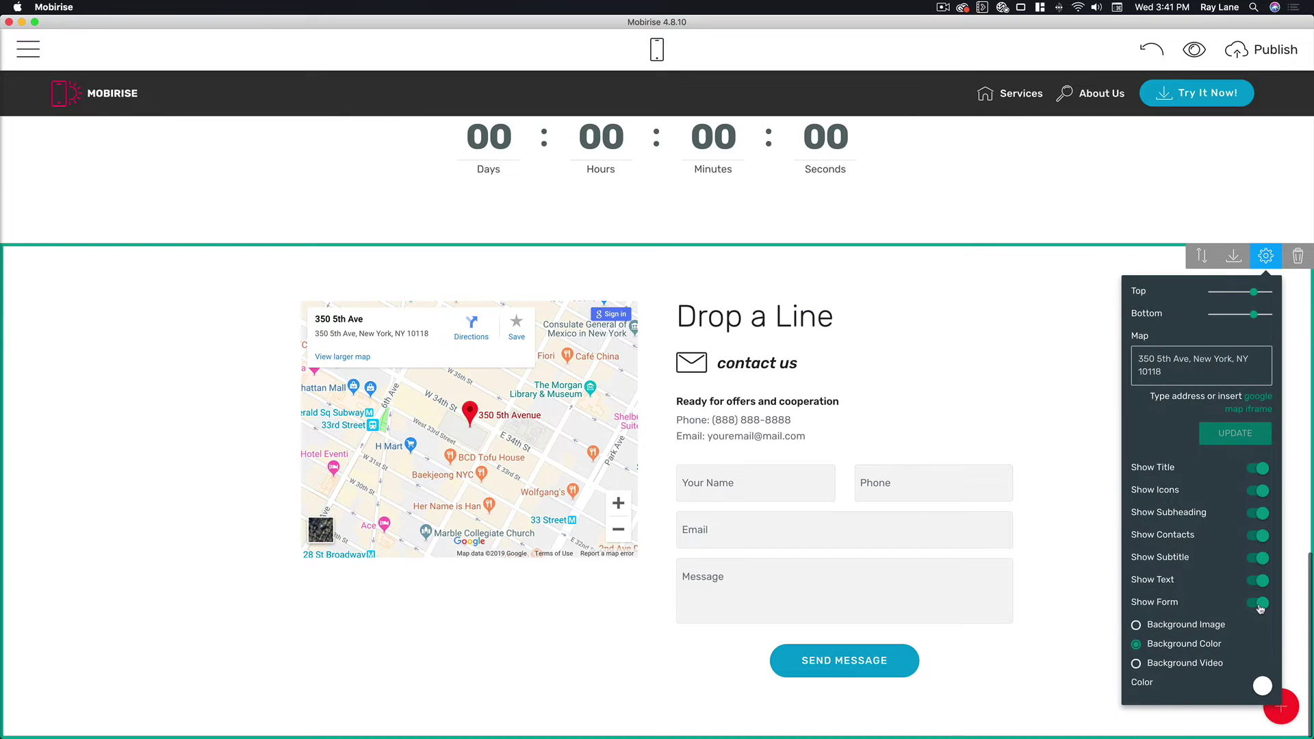
click(1255, 564)
click(1257, 581)
click(1257, 605)
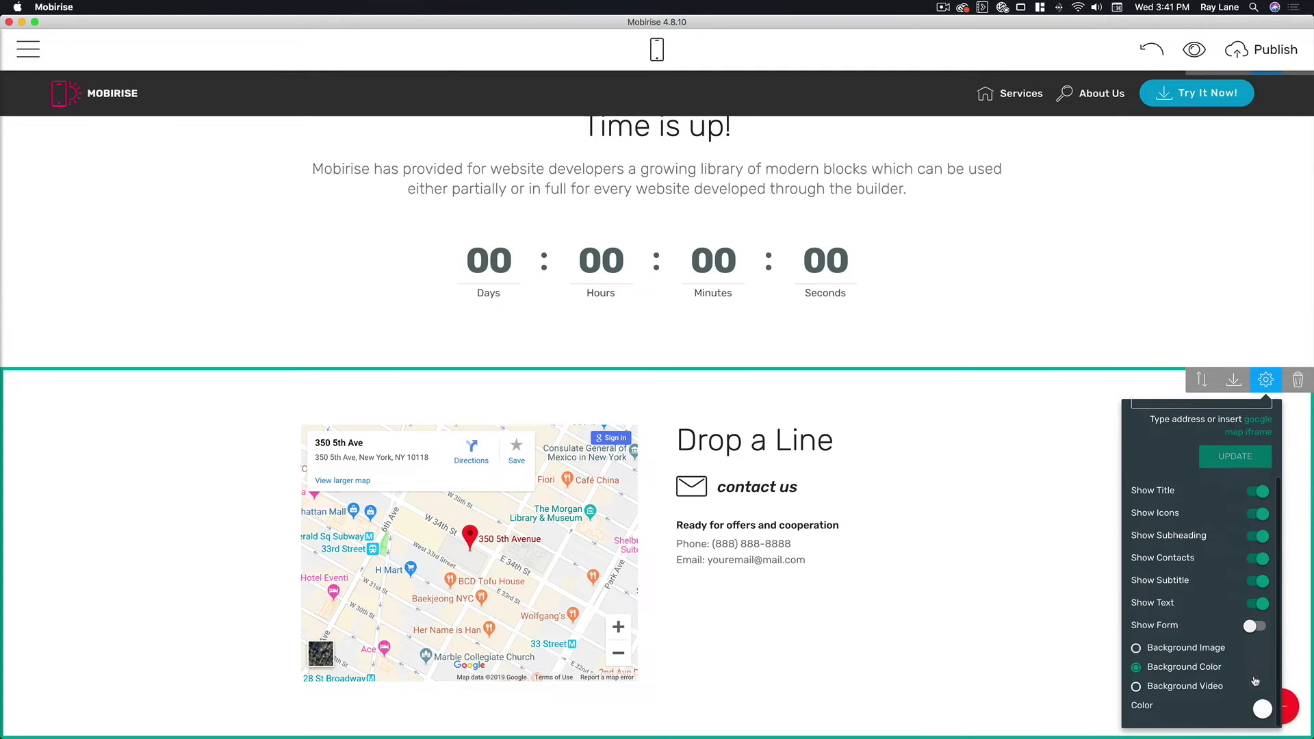
click(1261, 628)
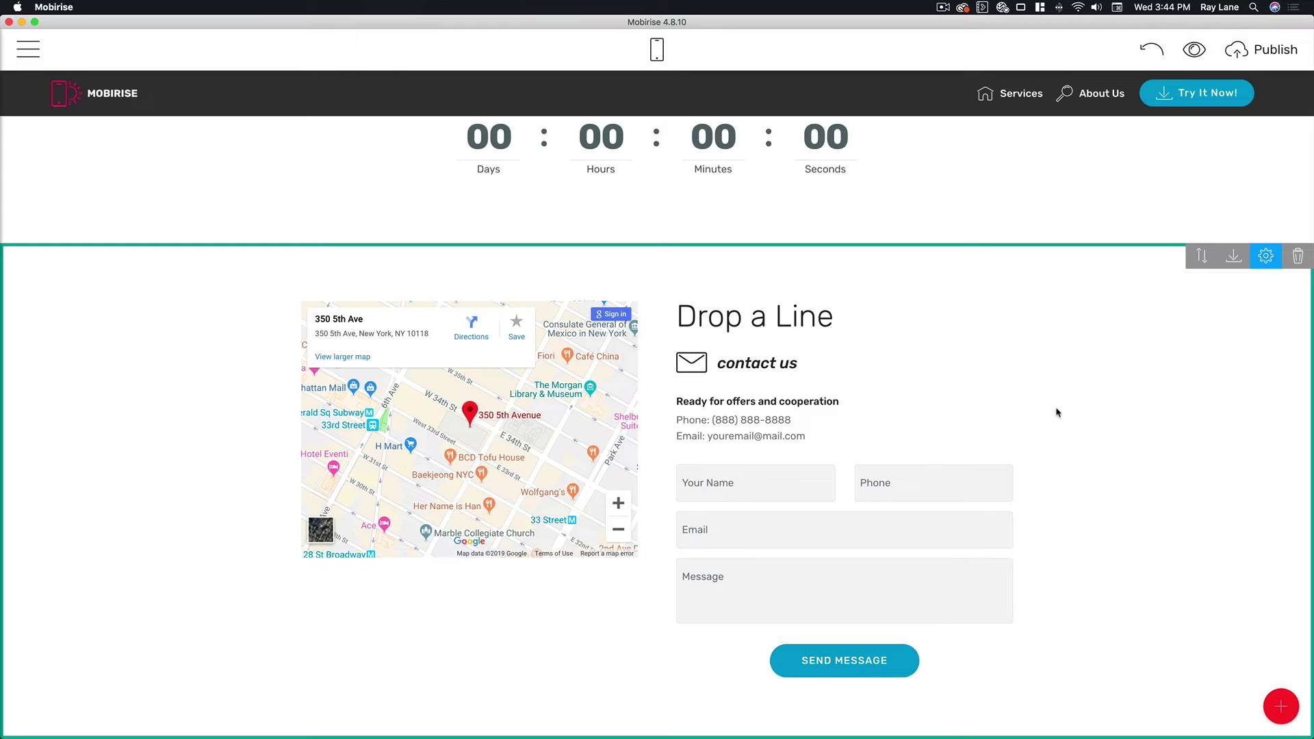
Add the dark footer with address, contacts and links columns below the contact form, and edit its street number.
click(1280, 706)
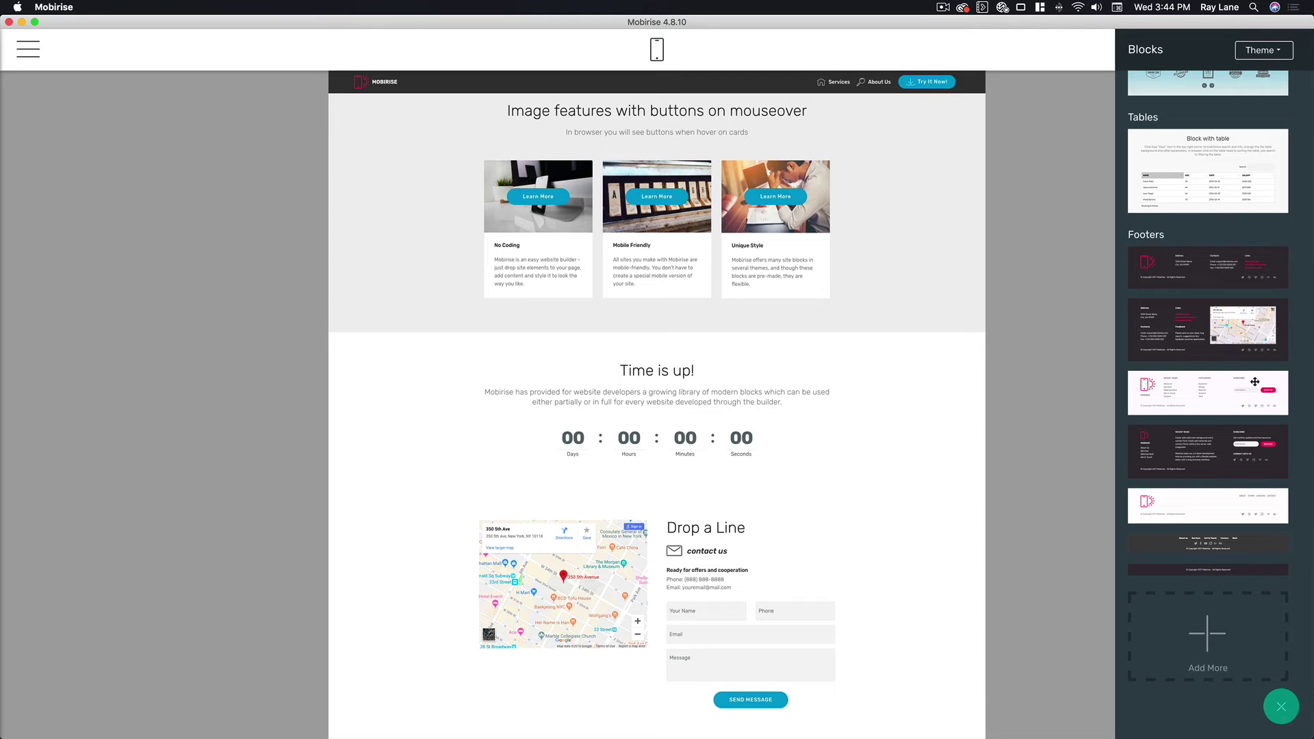
drag(1230, 268, 681, 709)
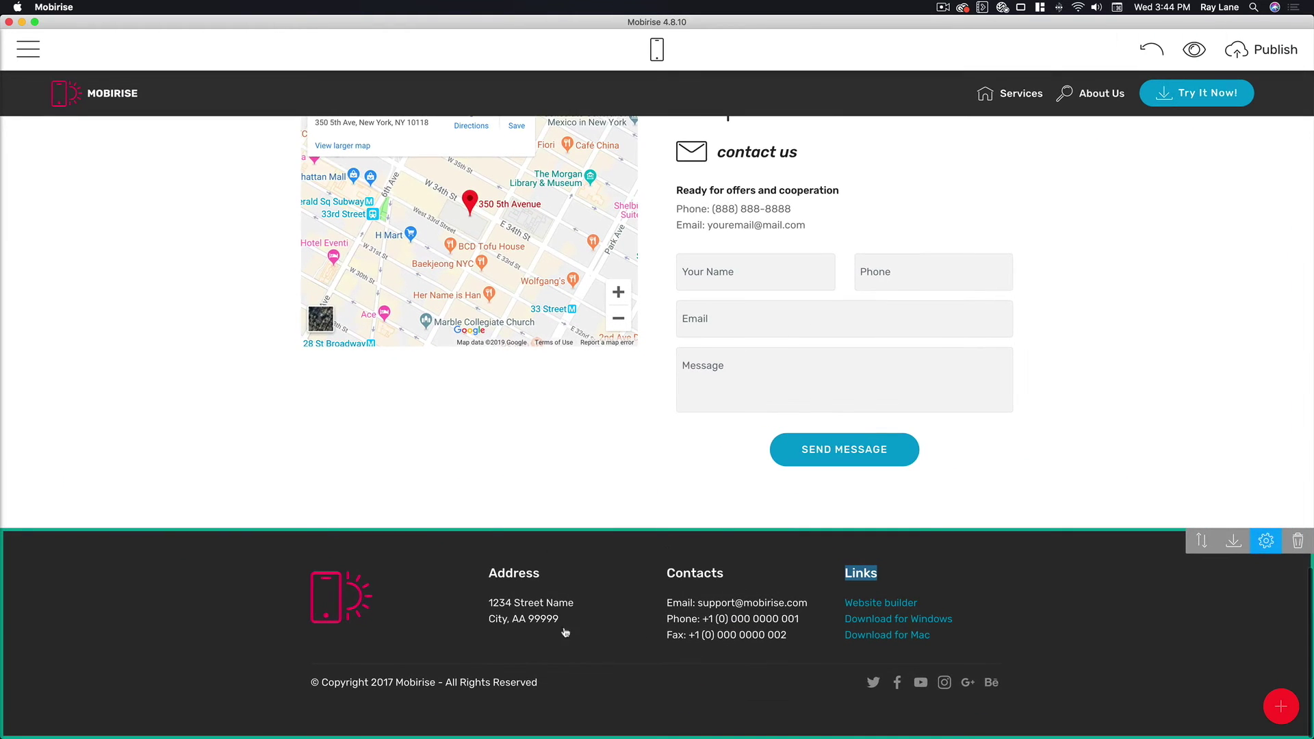
click(511, 602)
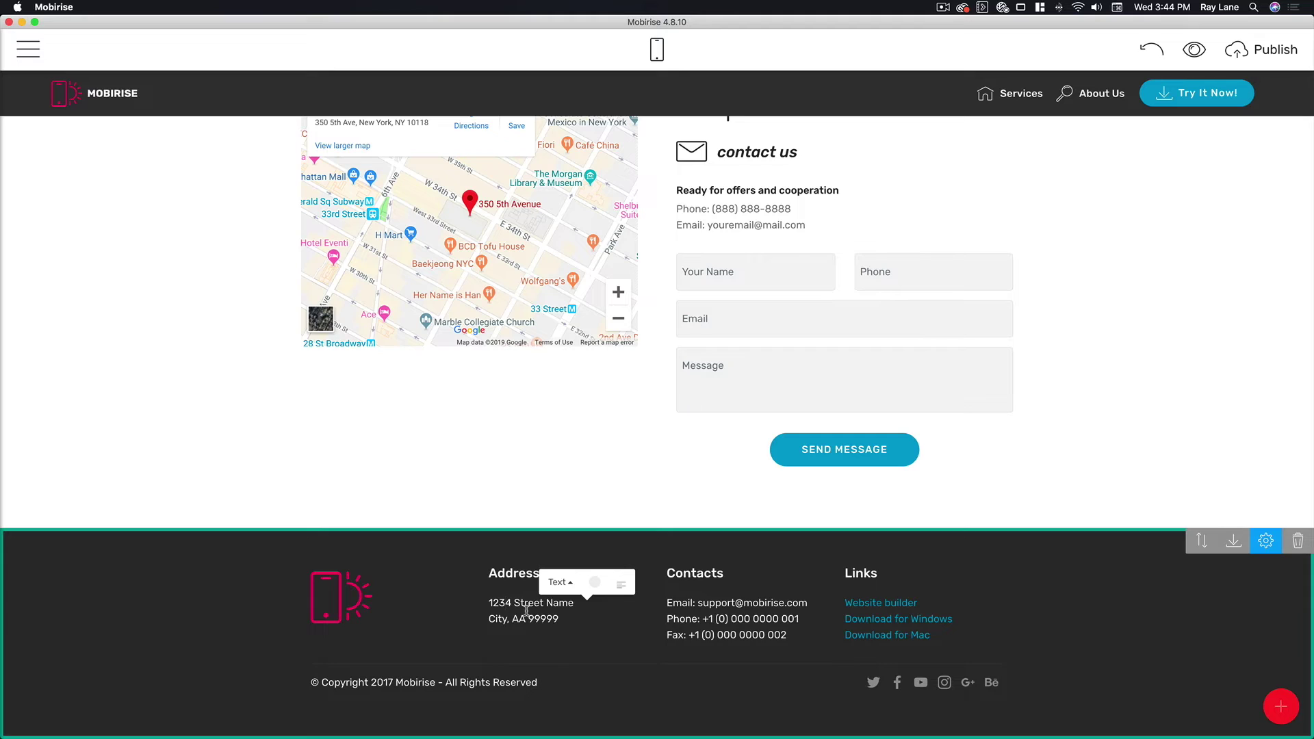
click(508, 602)
key(BackSpace)
text(2)
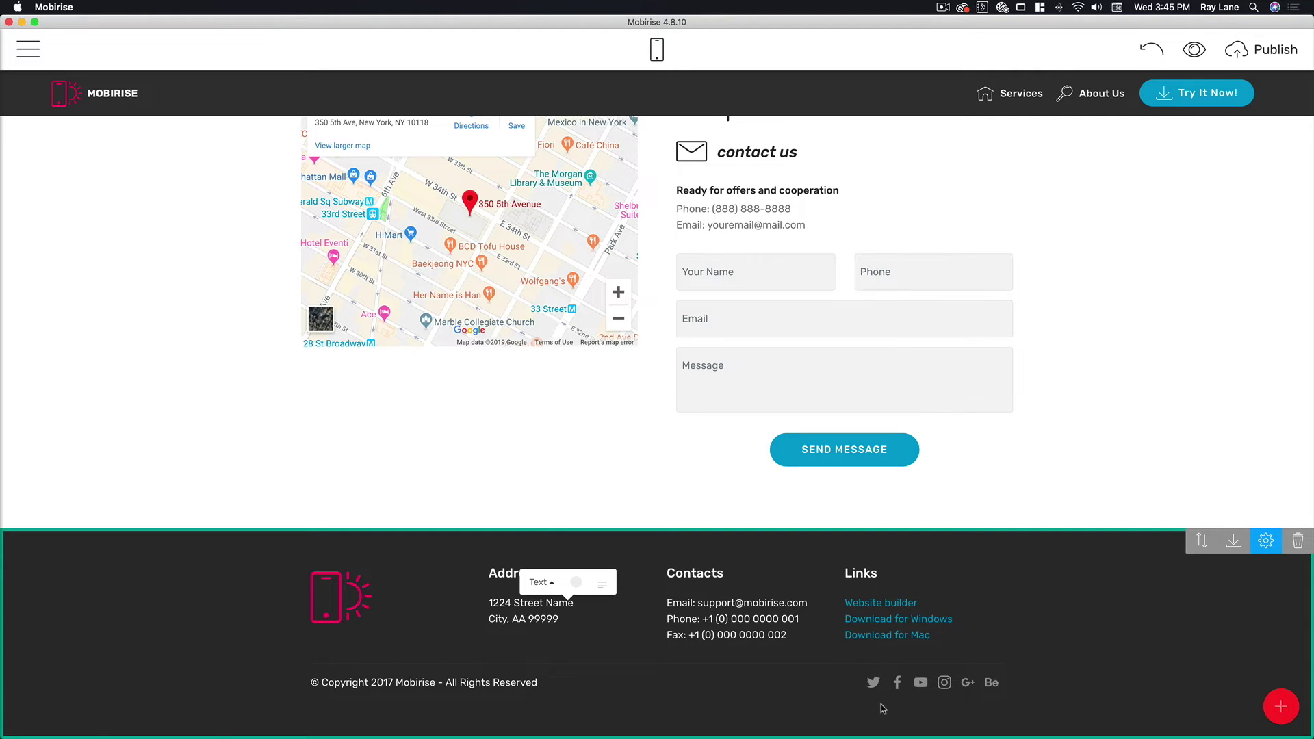
Swap the footer's Twitter icon for the Pinterest icon from the Socicon set.
click(875, 684)
scroll(687, 563, down, 3)
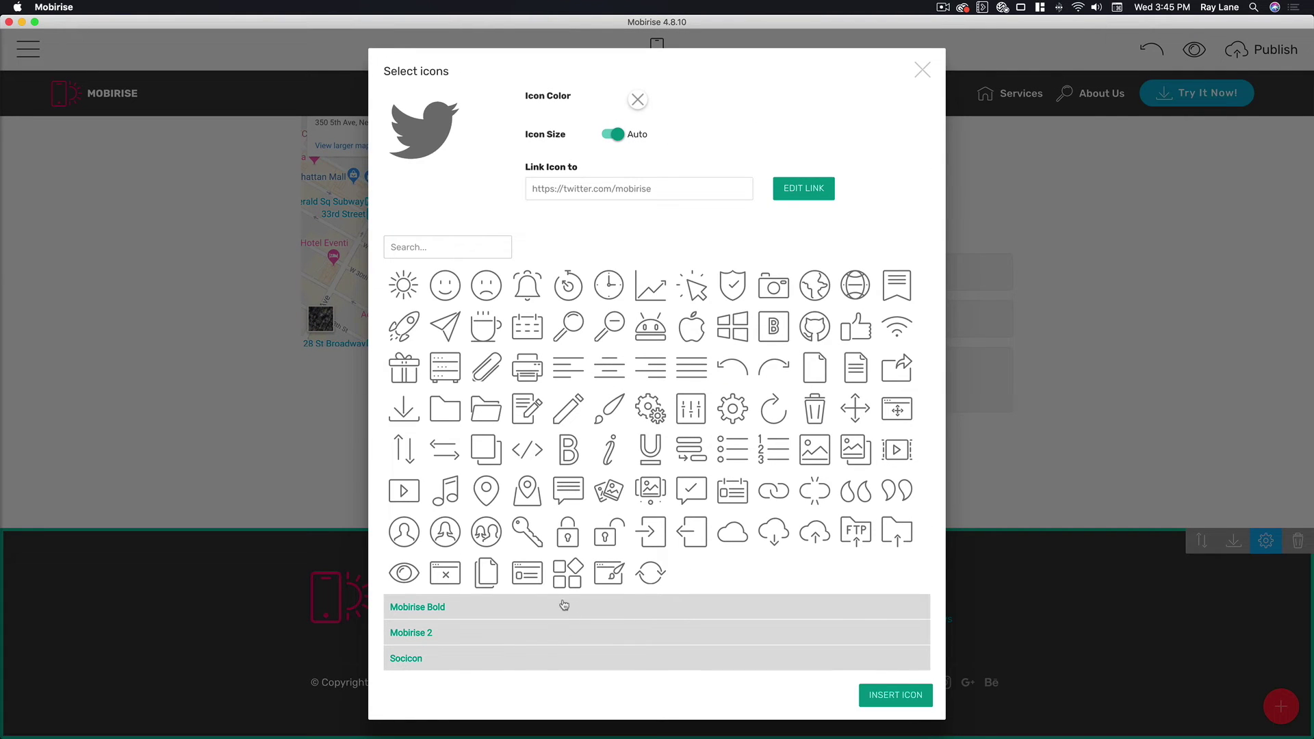
click(491, 655)
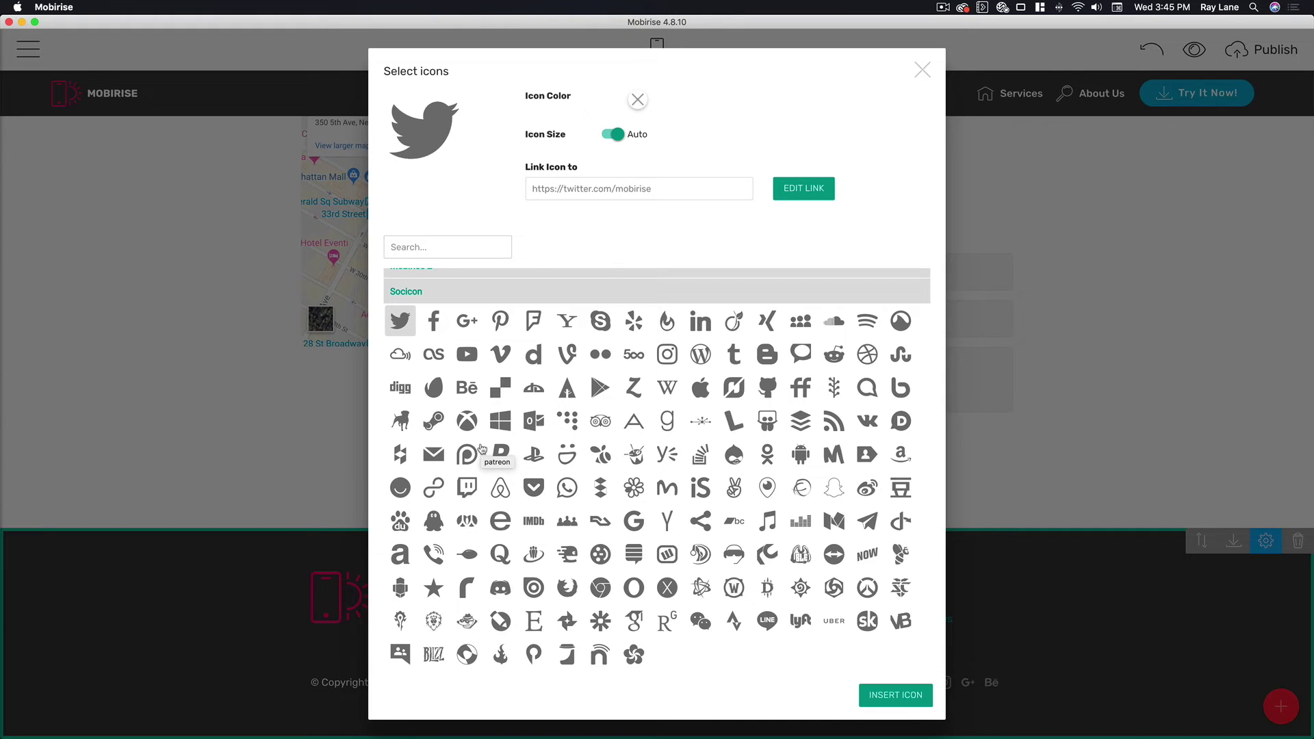
click(504, 323)
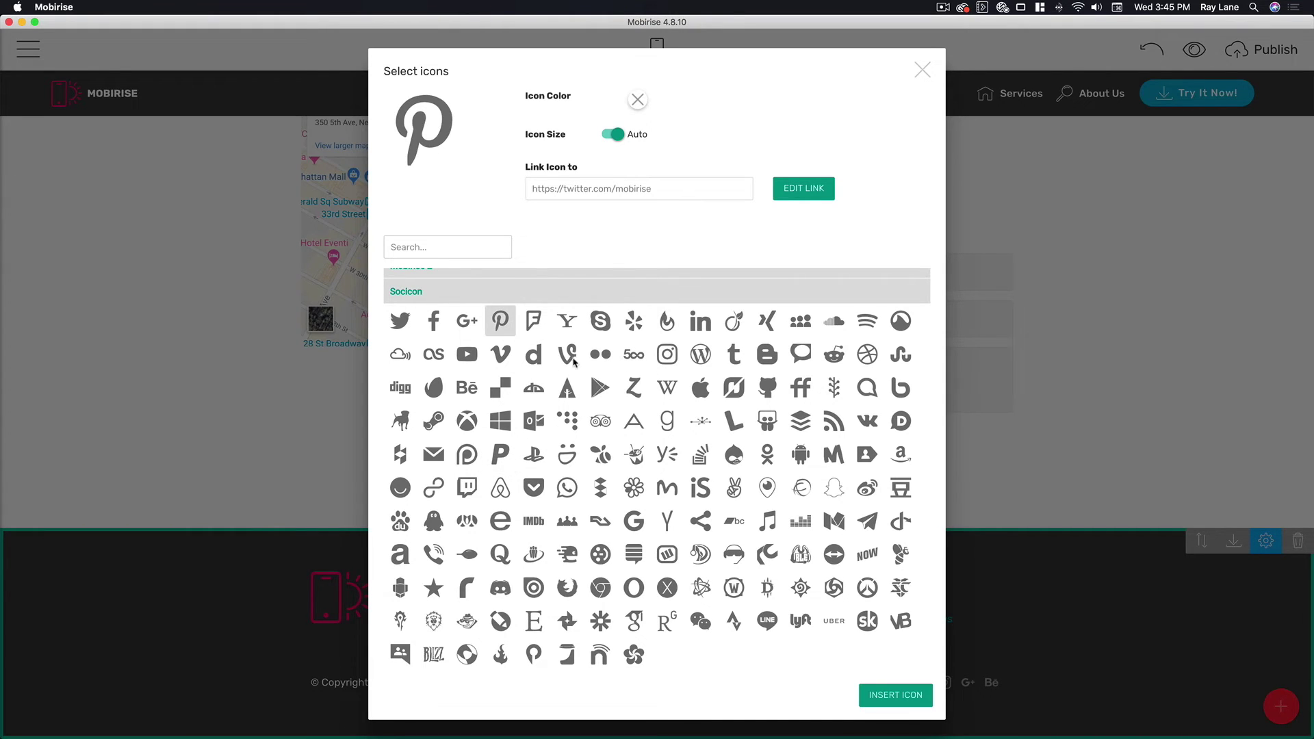
click(603, 193)
click(524, 148)
double_click(518, 150)
text(pinteretst.com/mobirise)
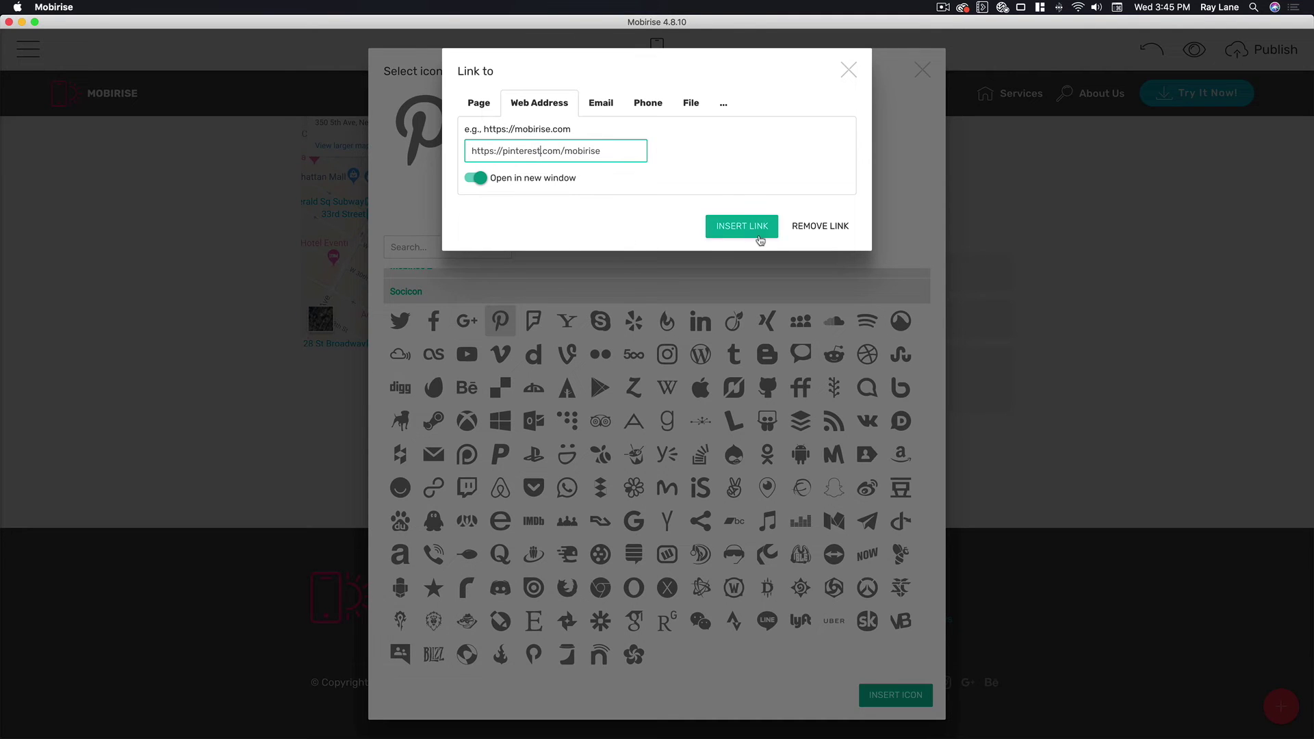
click(732, 225)
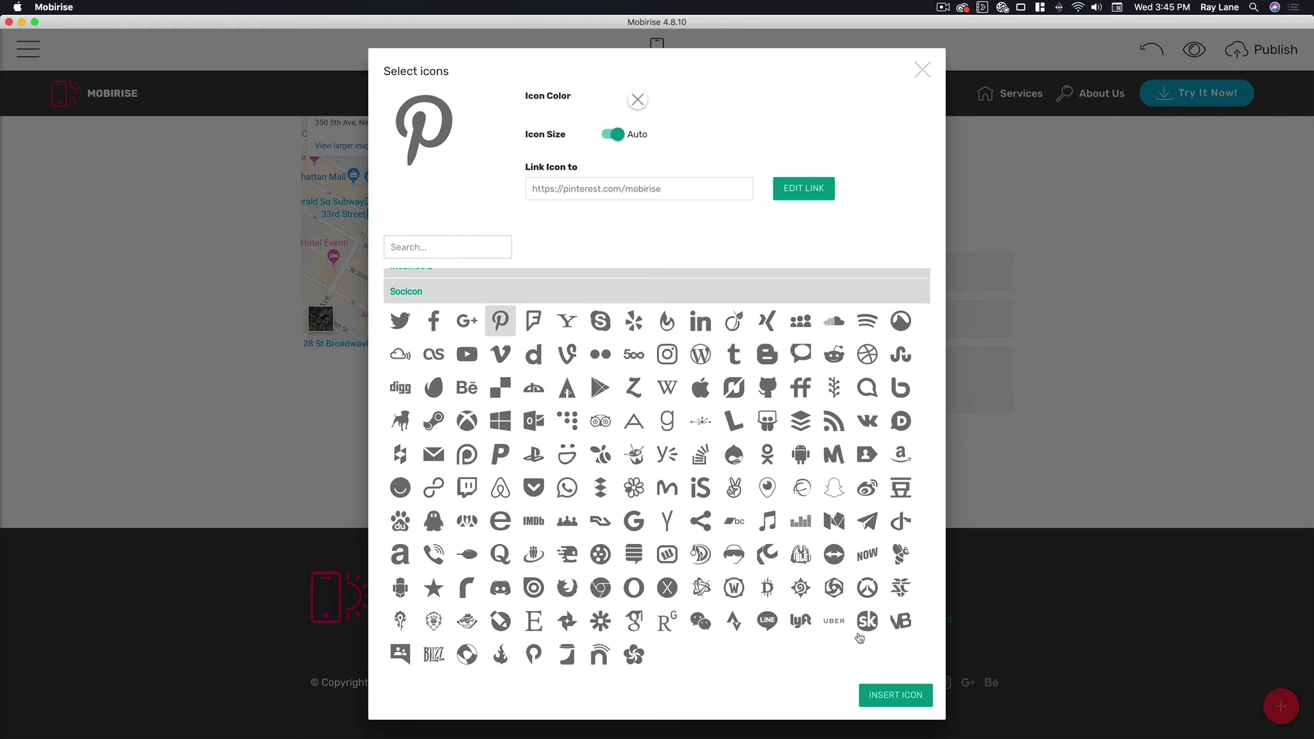
click(888, 695)
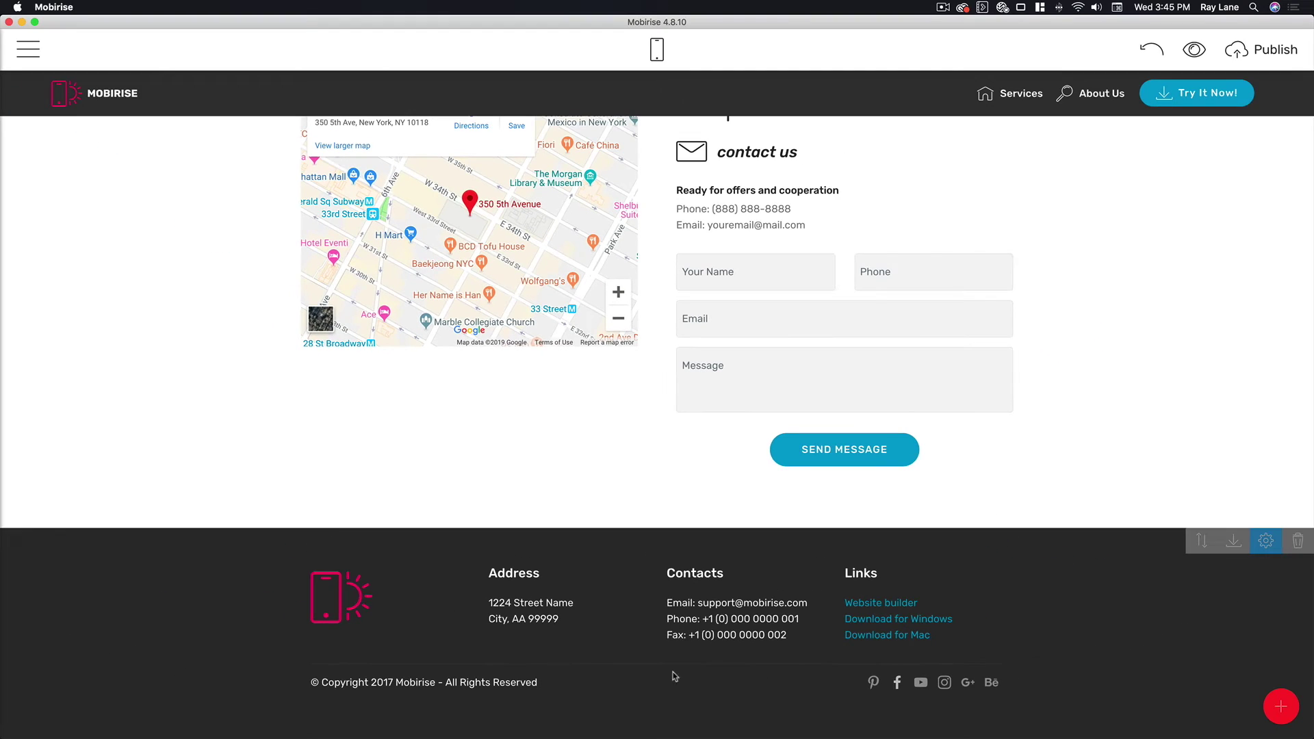
click(348, 609)
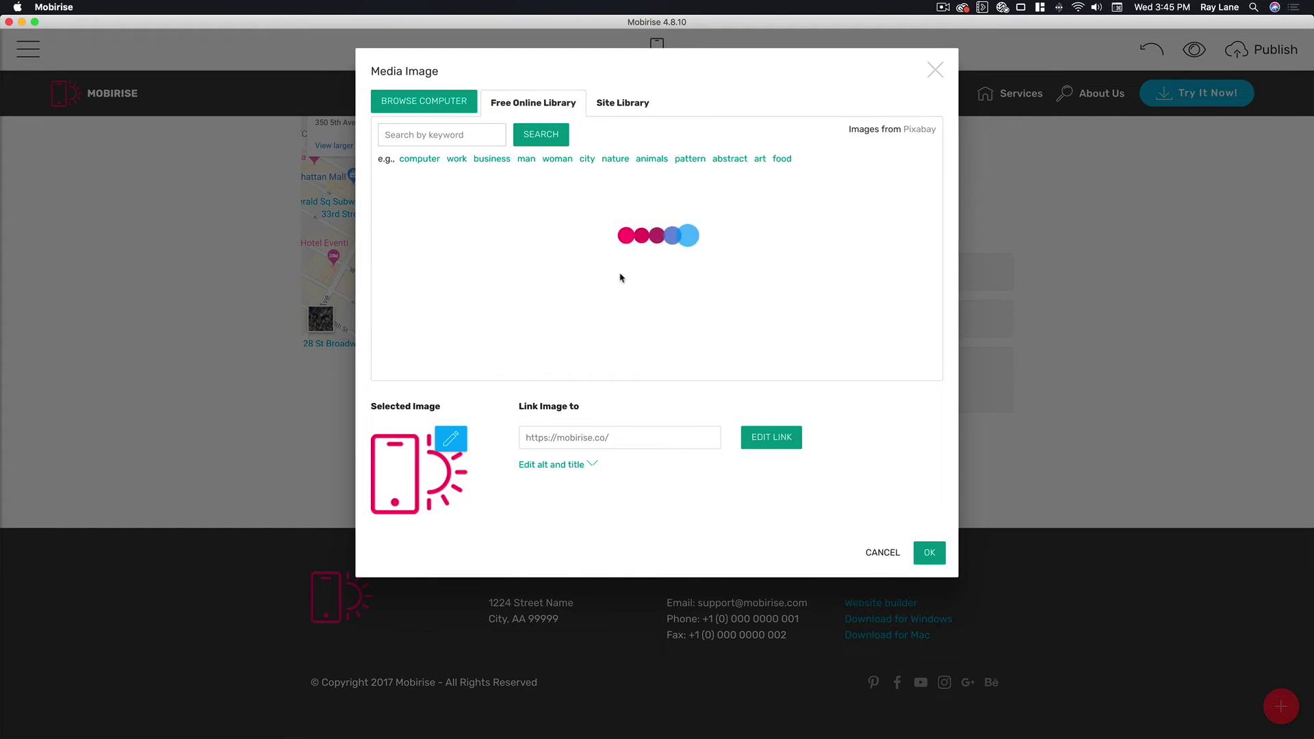
click(611, 111)
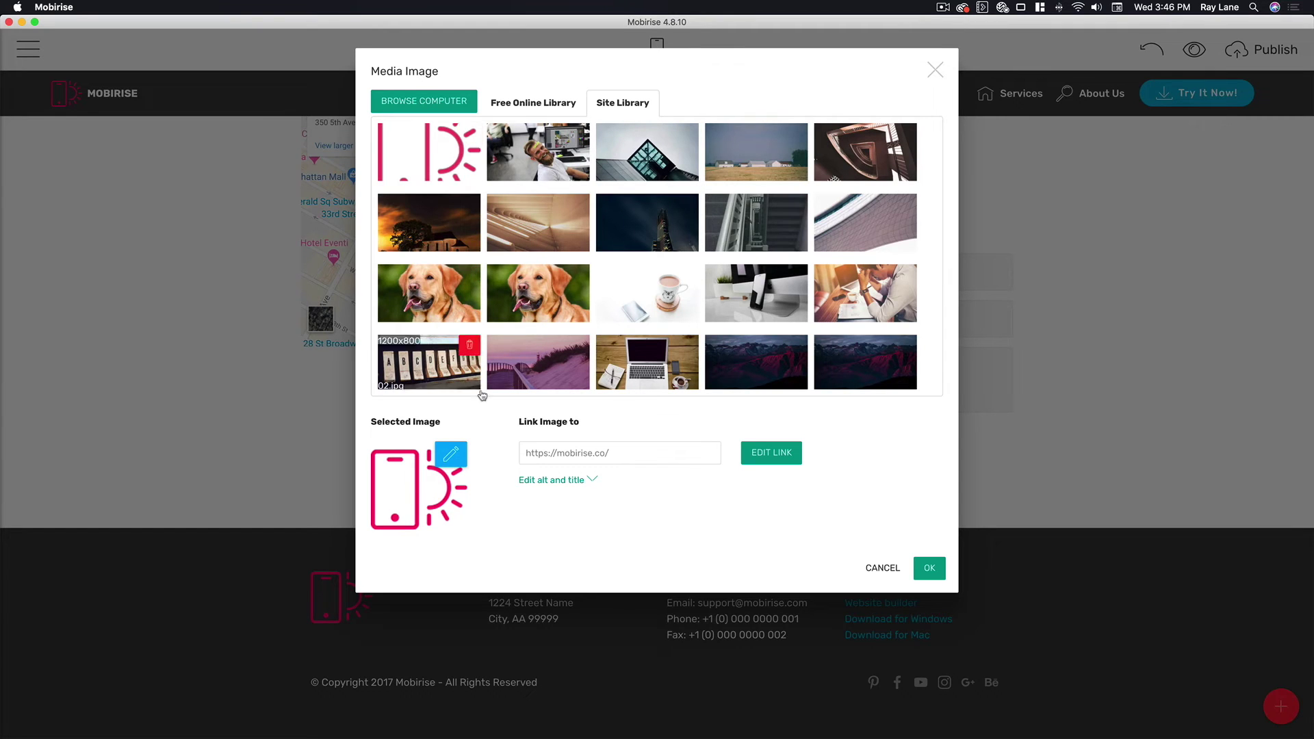
click(601, 455)
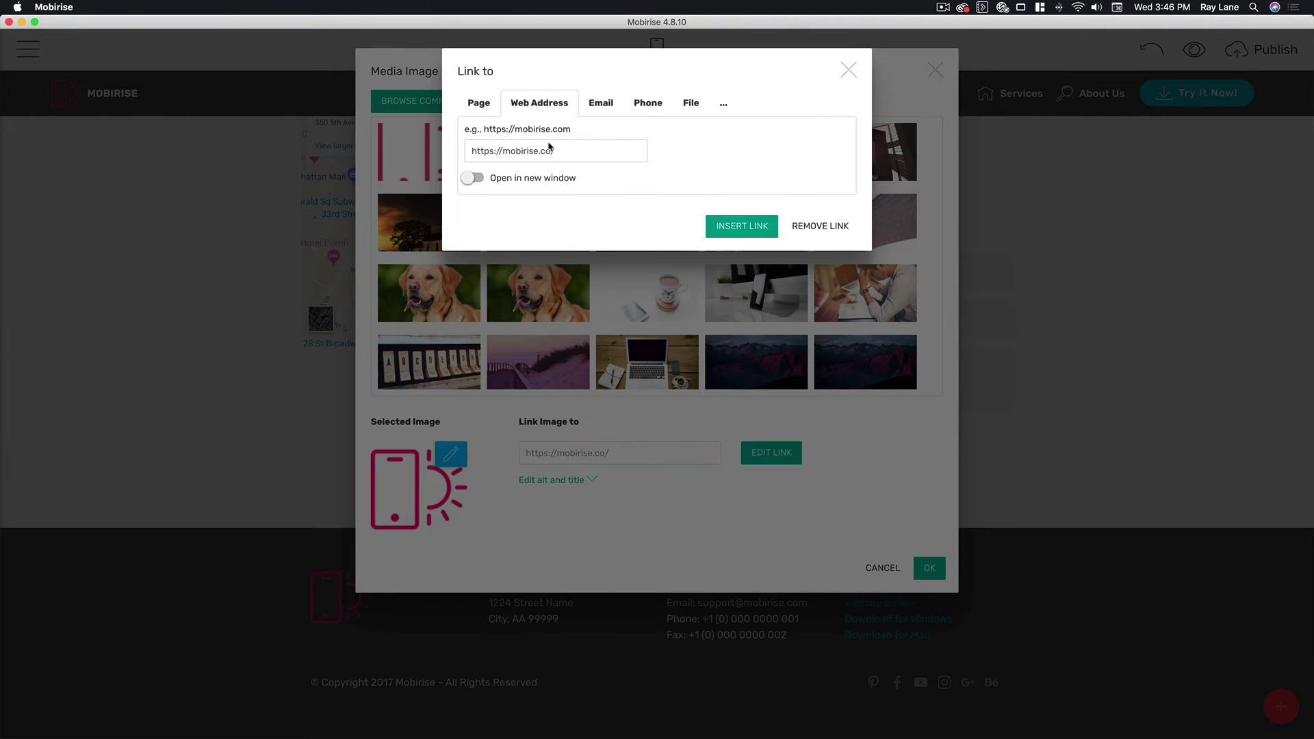
click(549, 151)
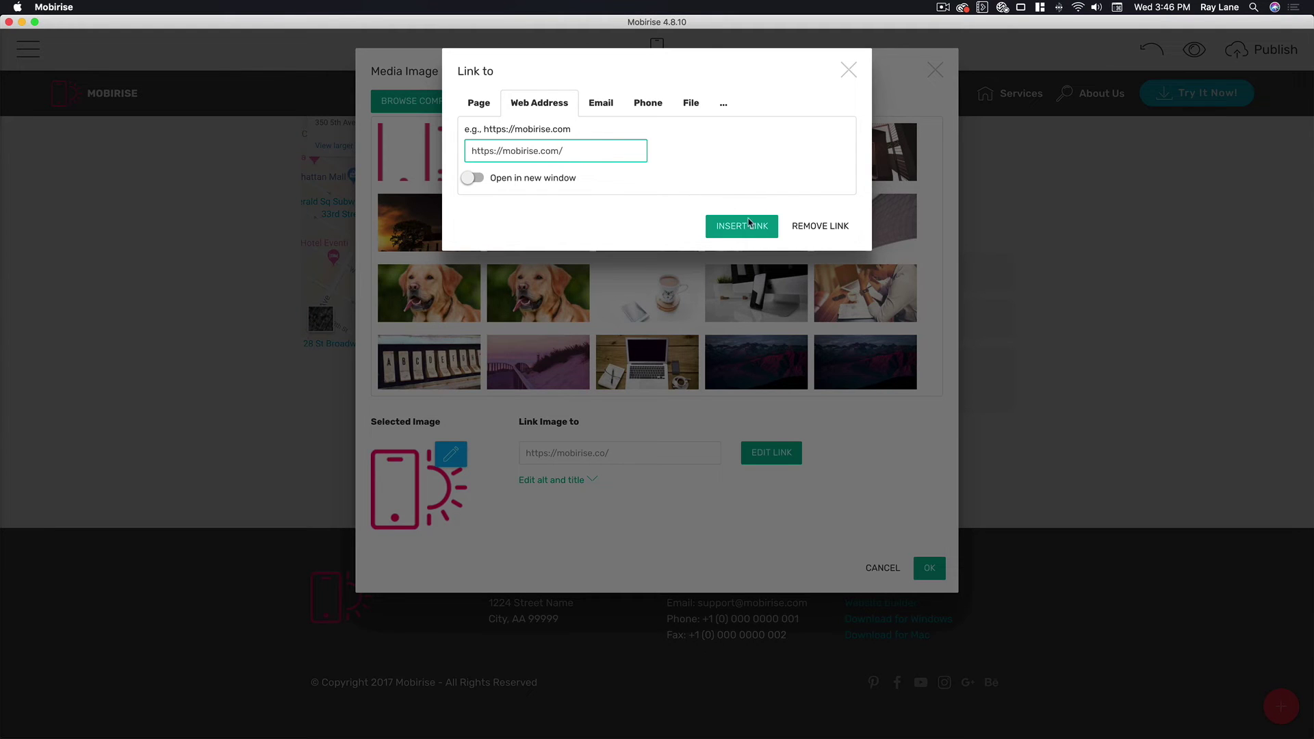
click(751, 217)
click(931, 567)
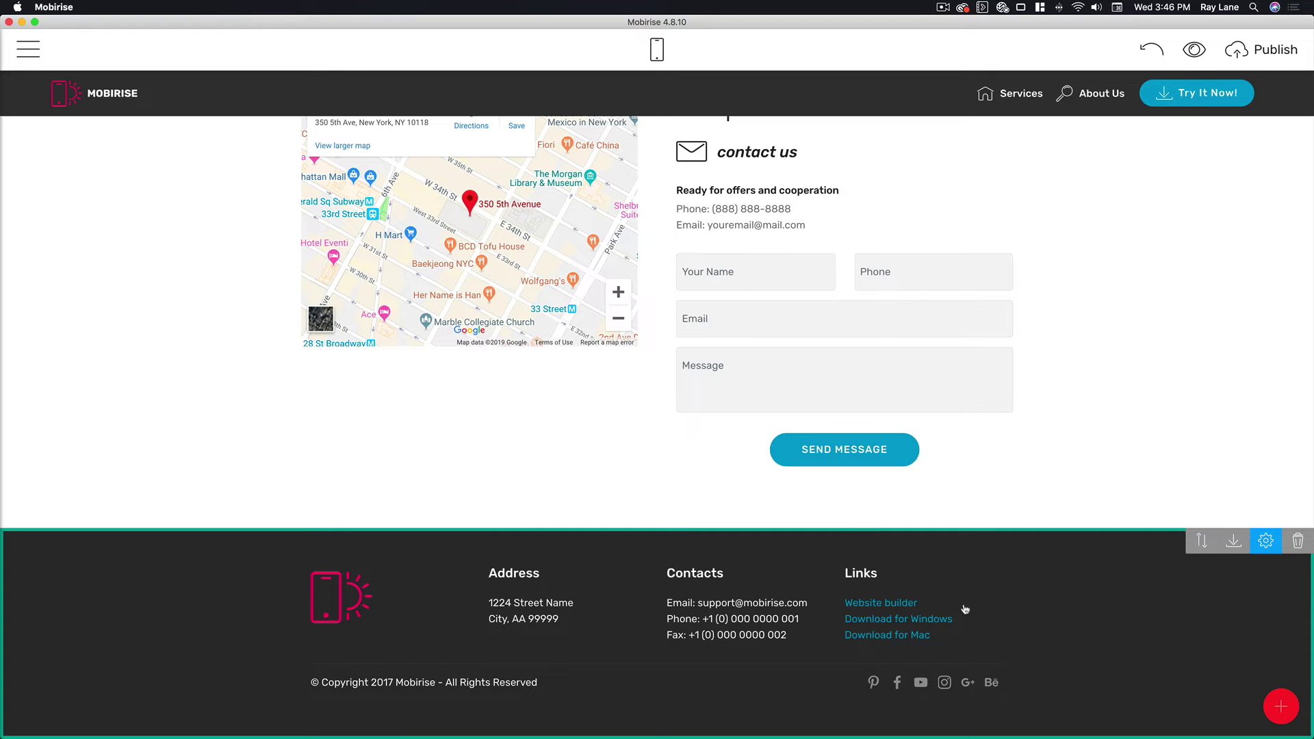
Reorder the page by moving the gallery below the pricing table, and the pricing table down below the image features block.
scroll(964, 609, up, 15)
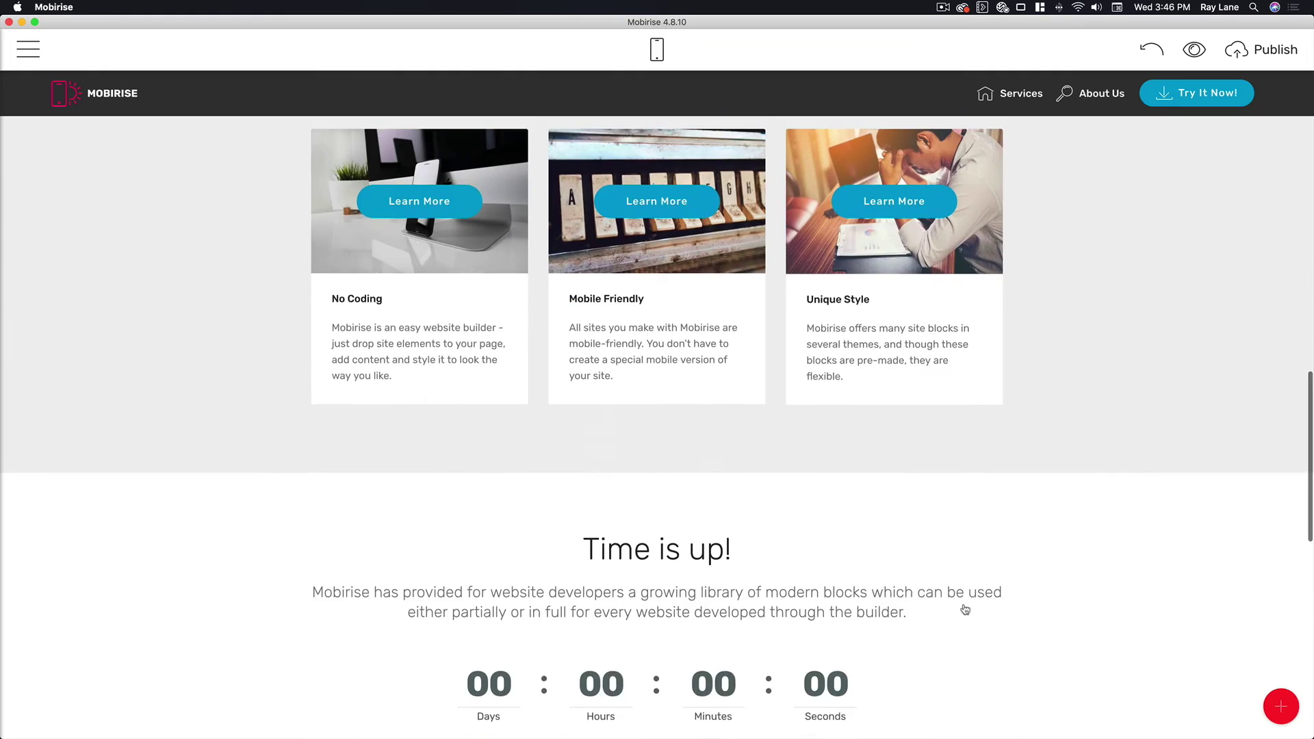
scroll(964, 609, up, 15)
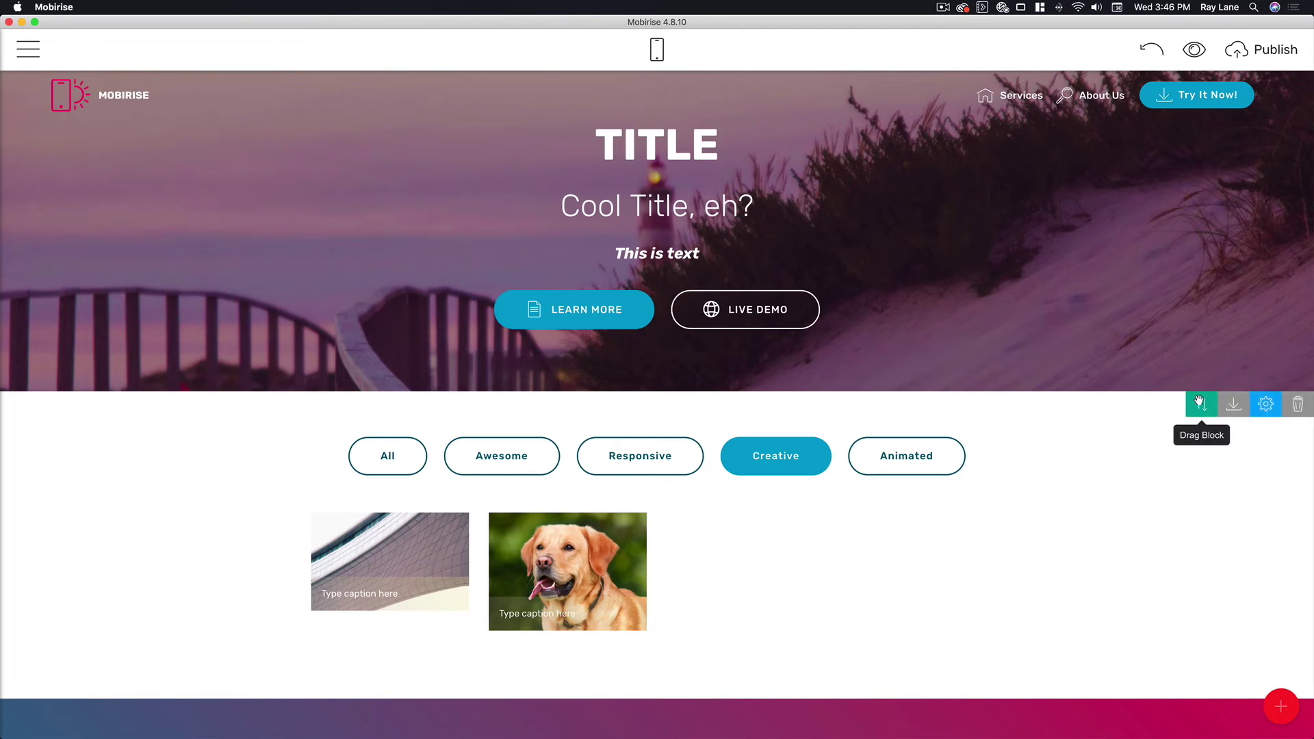
scroll(1122, 524, down, 5)
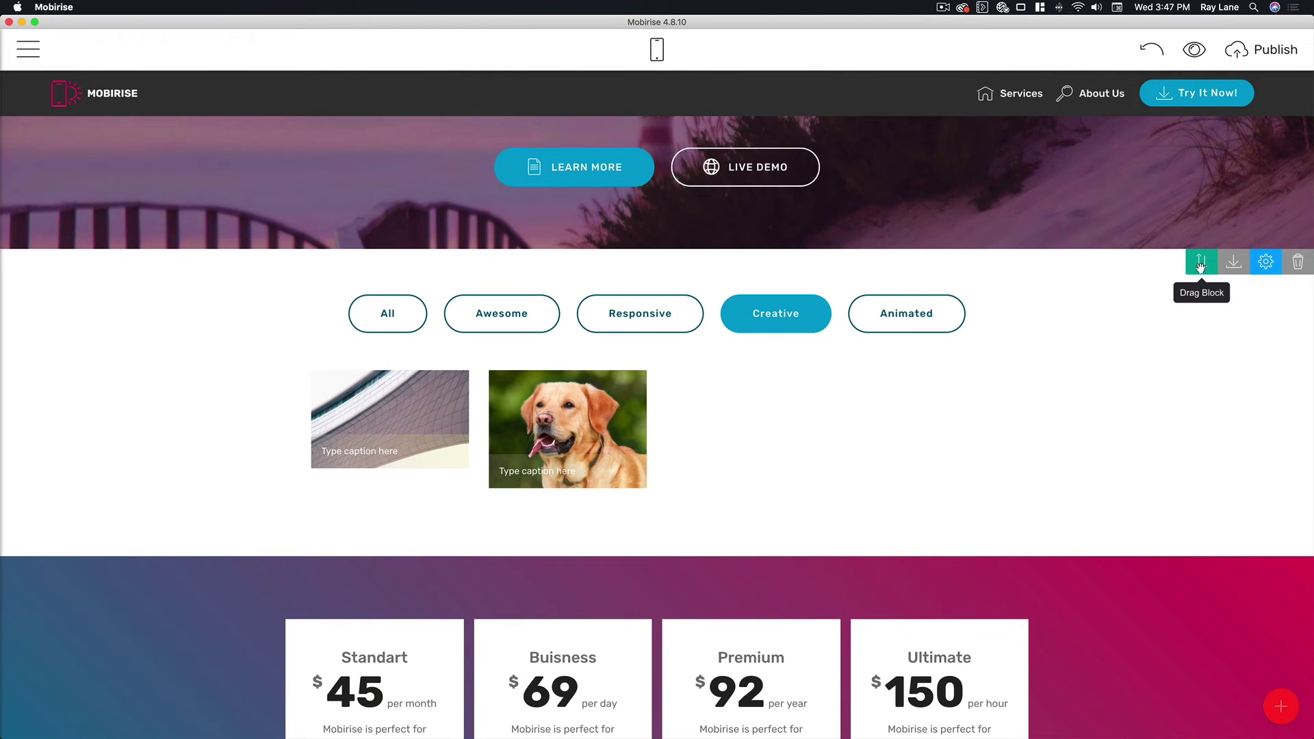
drag(1199, 263, 918, 392)
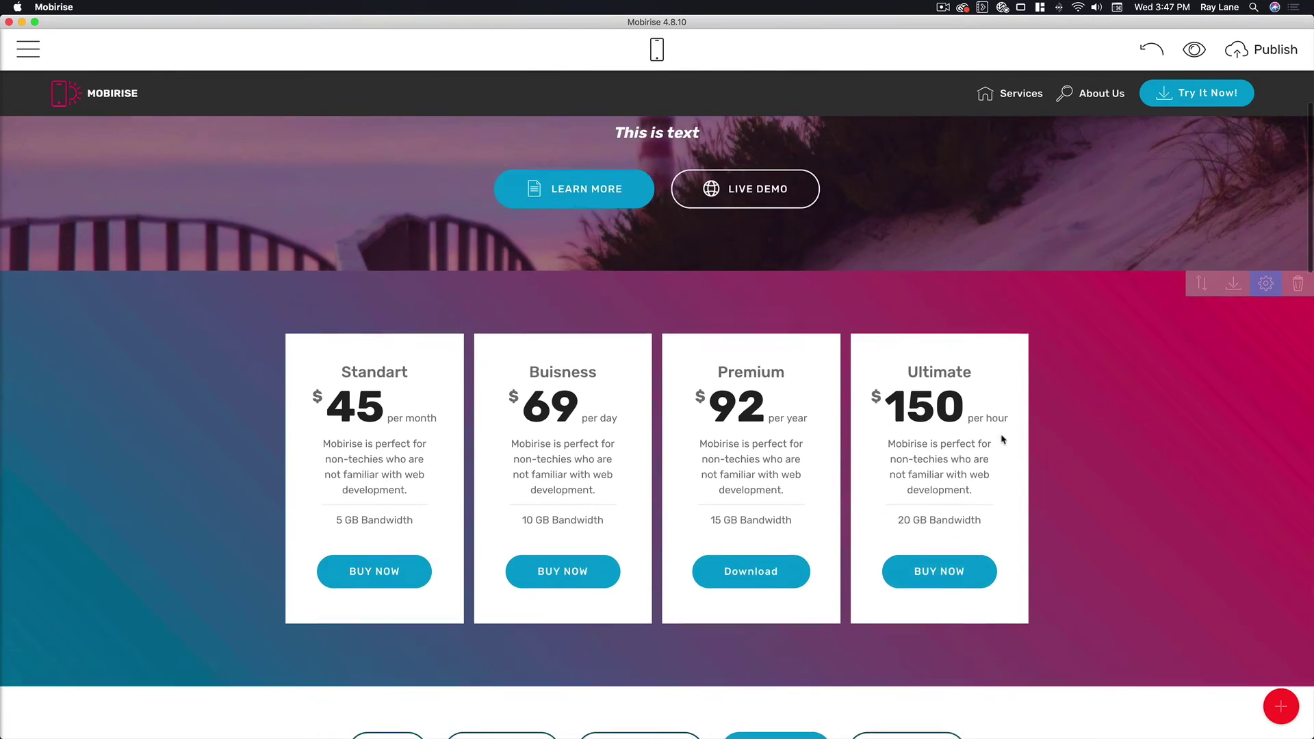
drag(1202, 287, 879, 596)
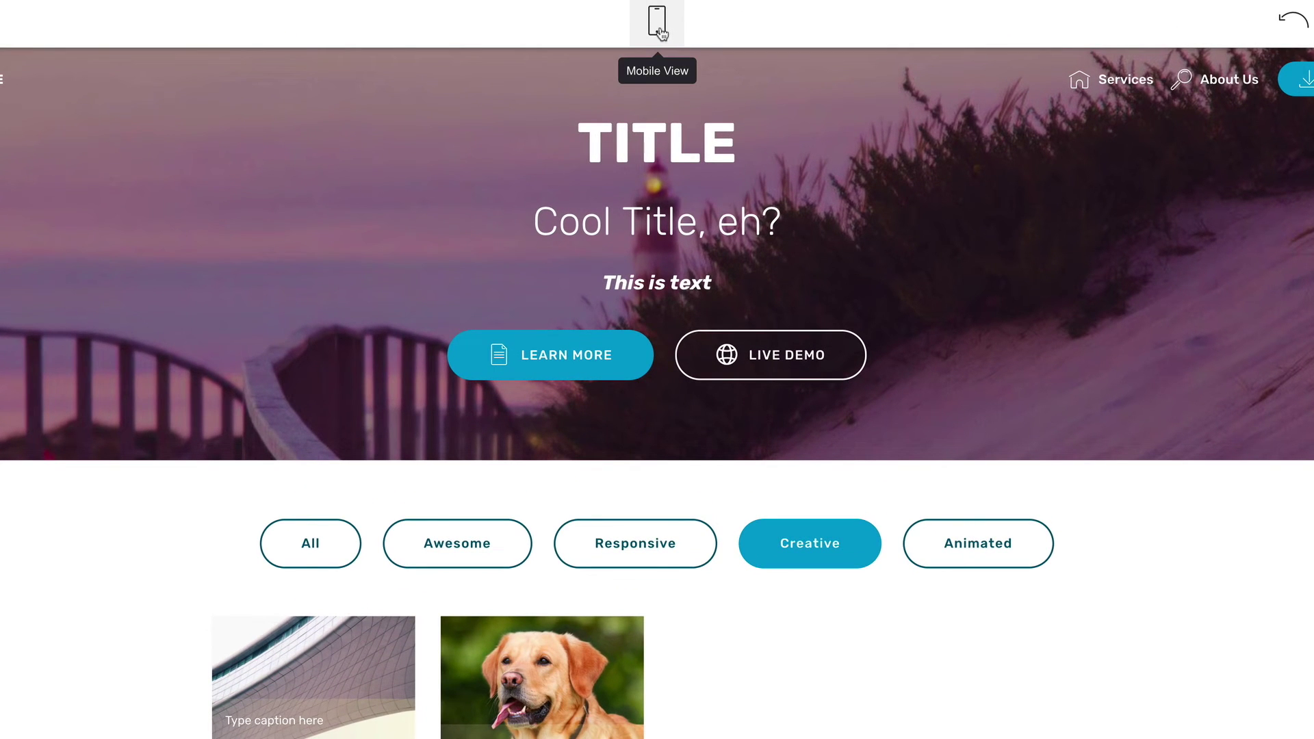
Check the whole page in mobile view, down to the footer, and return to desktop view.
click(659, 30)
scroll(620, 342, down, 5)
scroll(627, 349, down, 15)
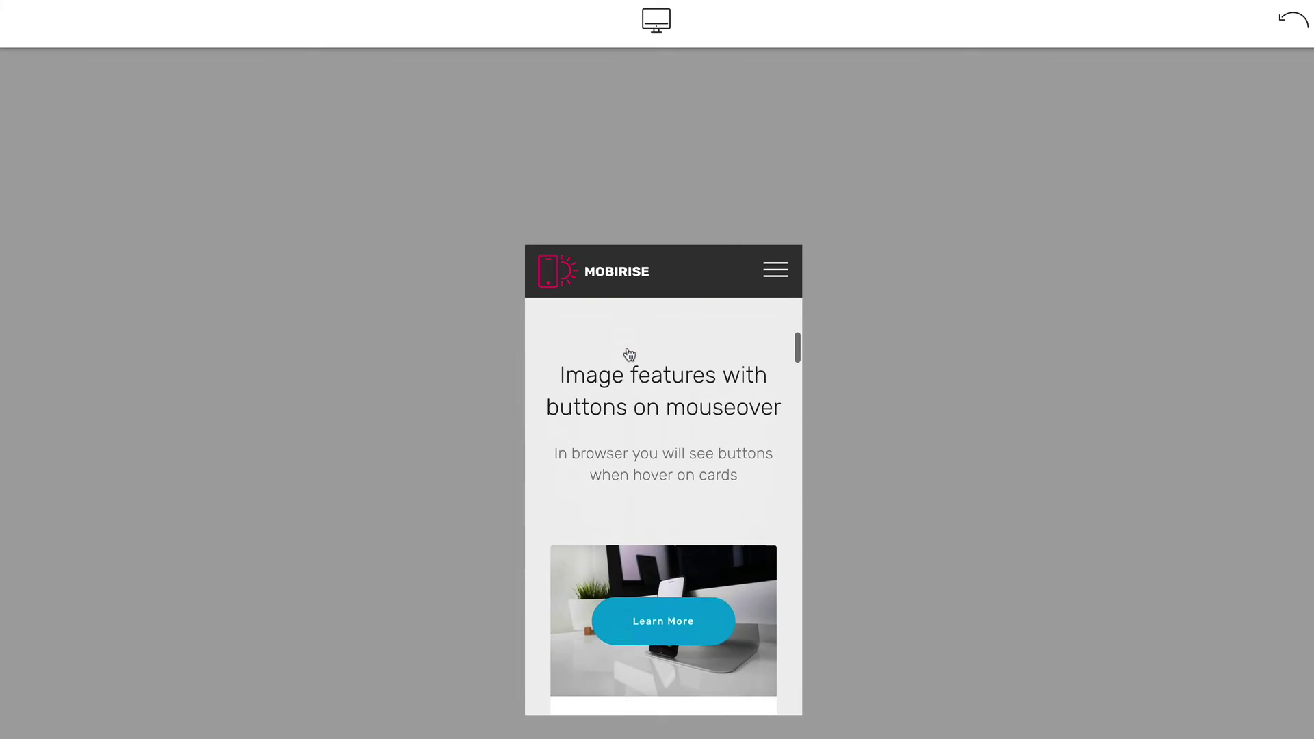
scroll(629, 354, down, 20)
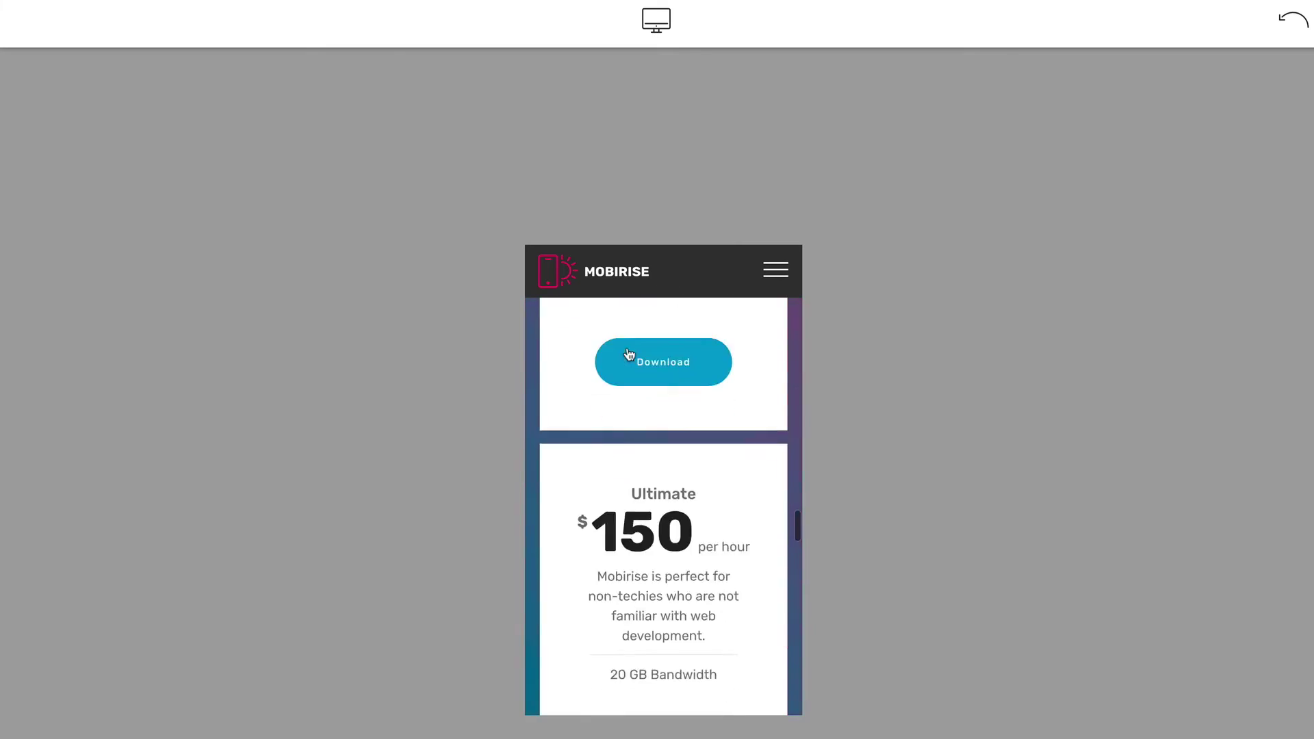
scroll(629, 354, down, 5)
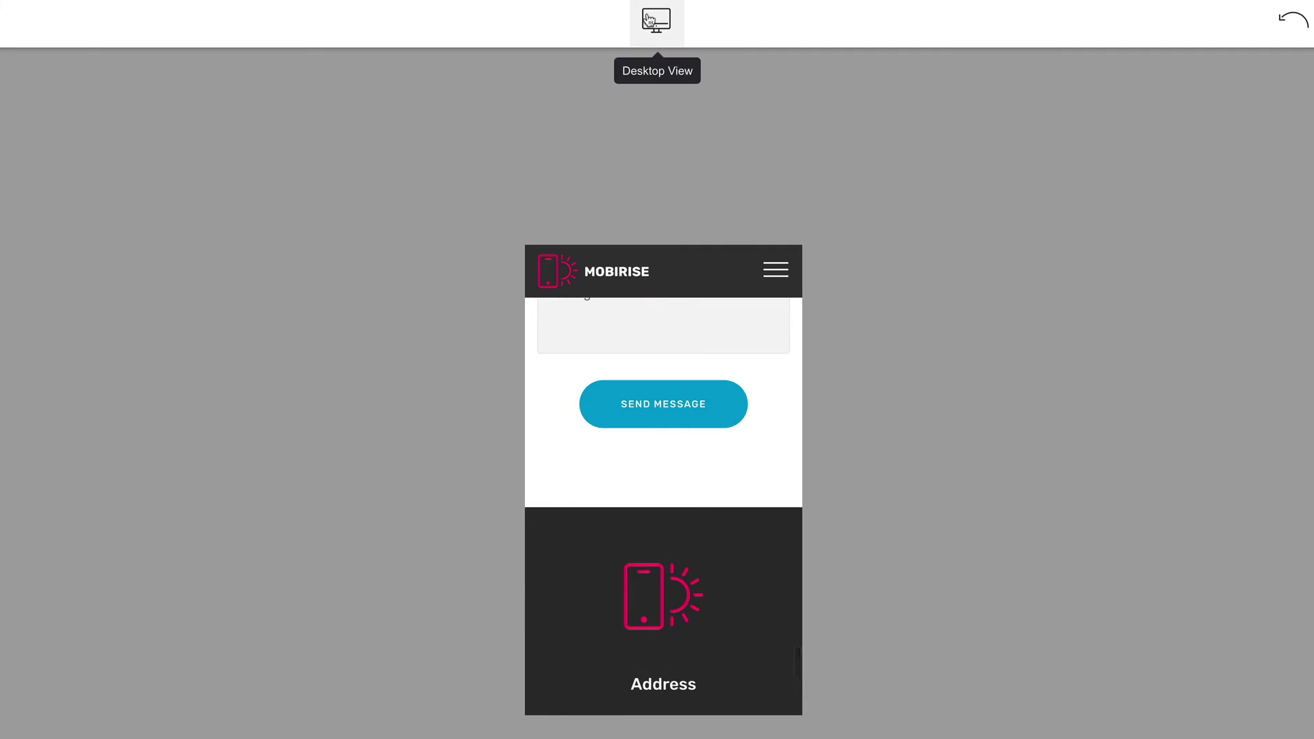
click(656, 21)
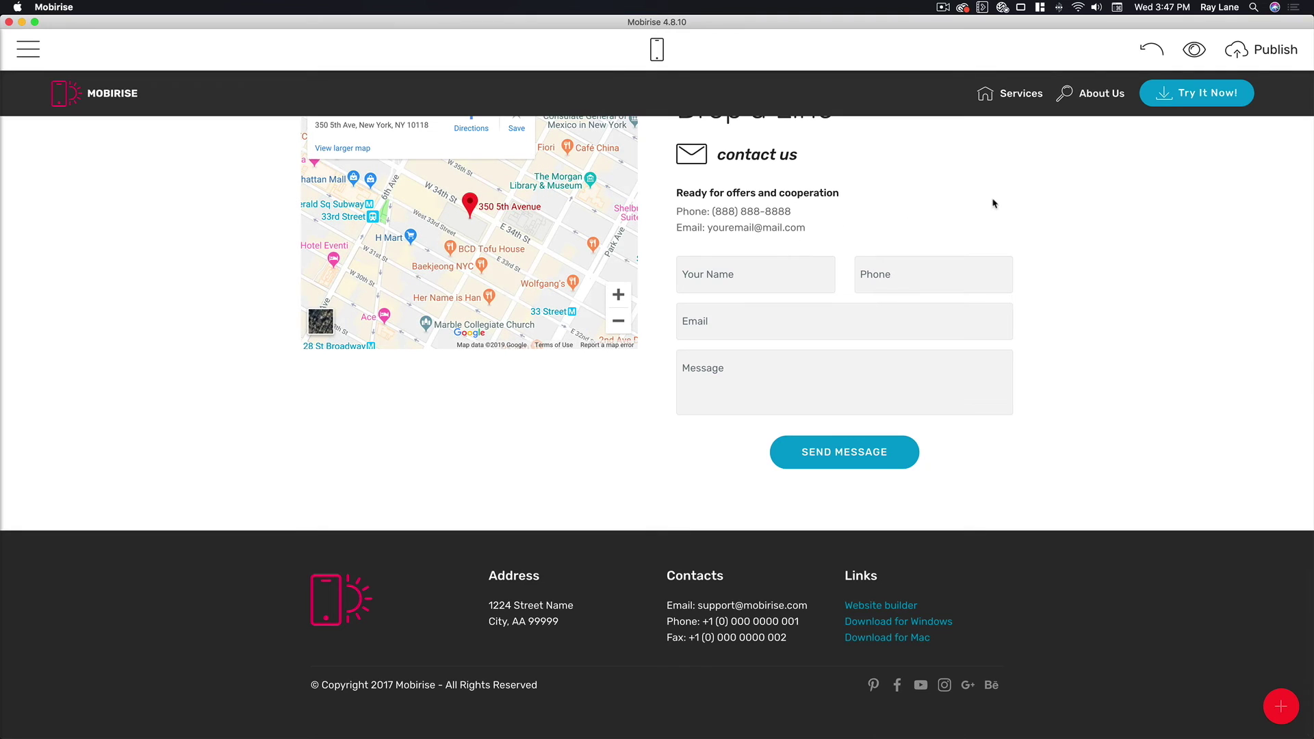
Preview the page in the browser, look through its blocks and filter the gallery by Awesome.
click(1195, 55)
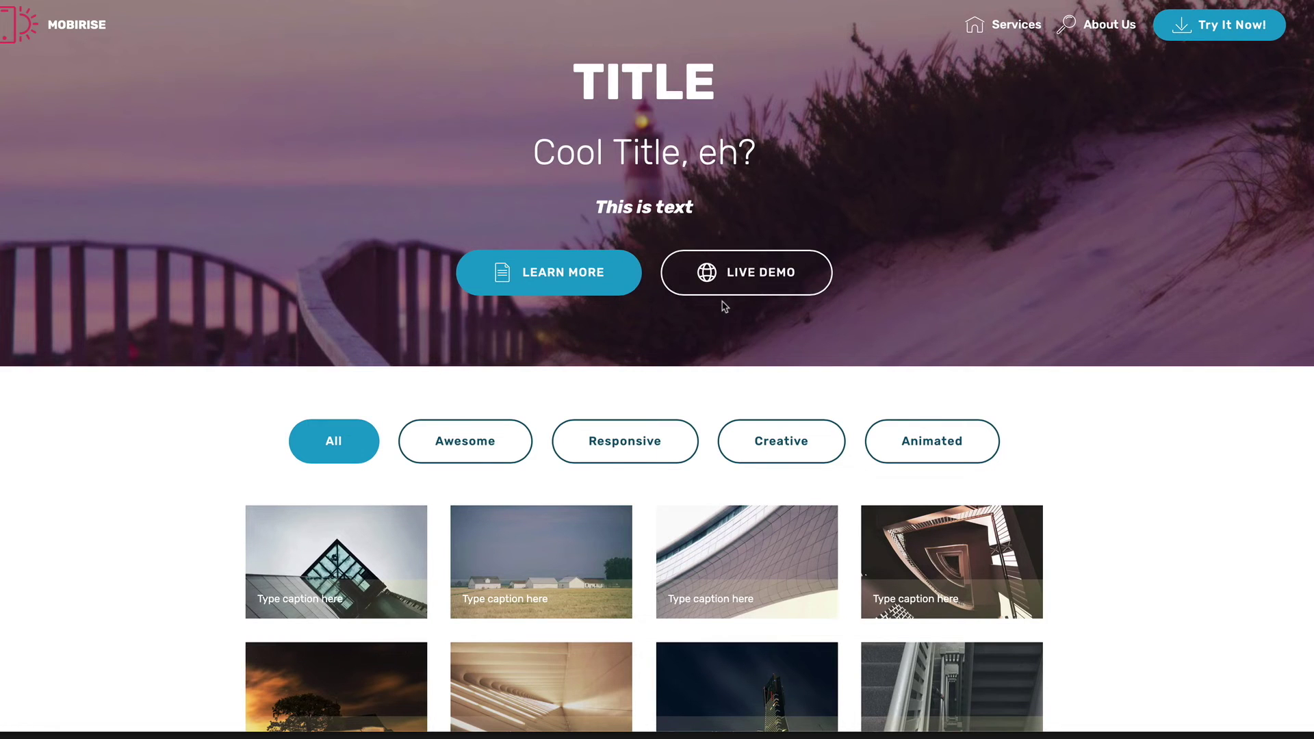
scroll(724, 306, down, 14)
scroll(723, 301, down, 5)
scroll(724, 301, up, 8)
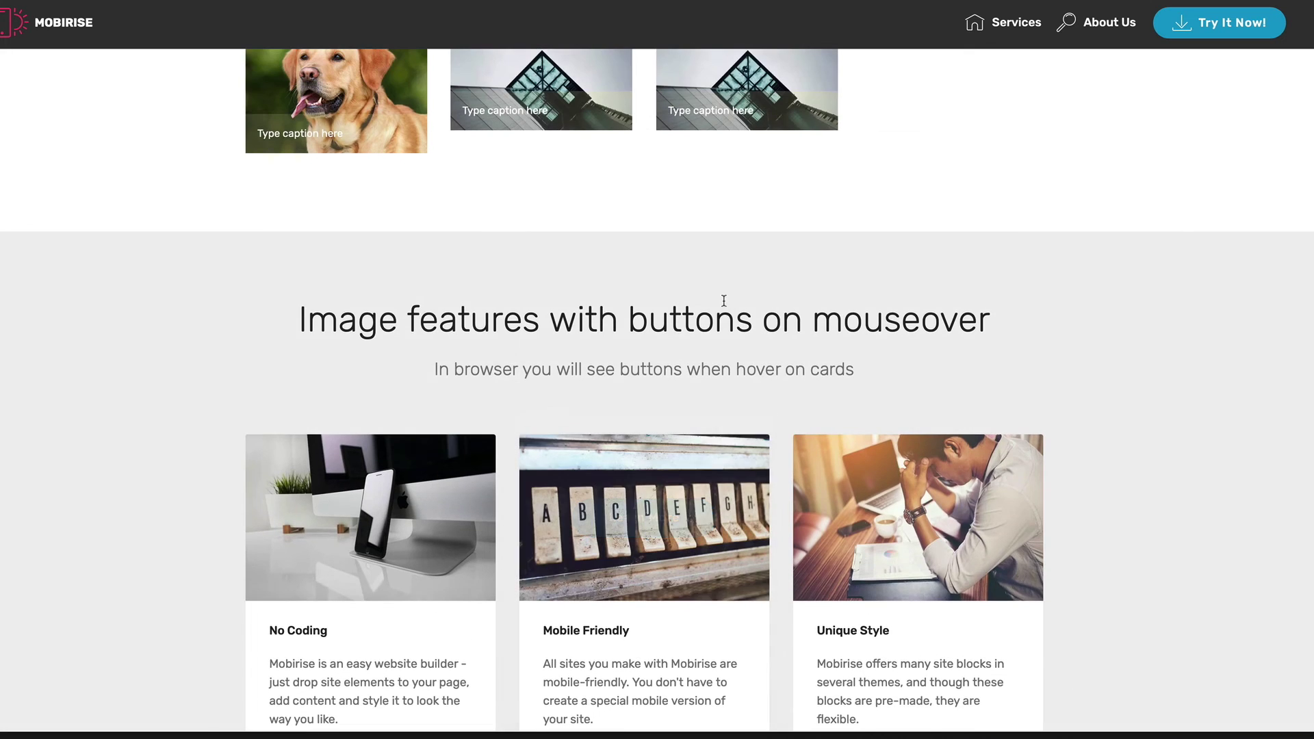
scroll(725, 302, up, 6)
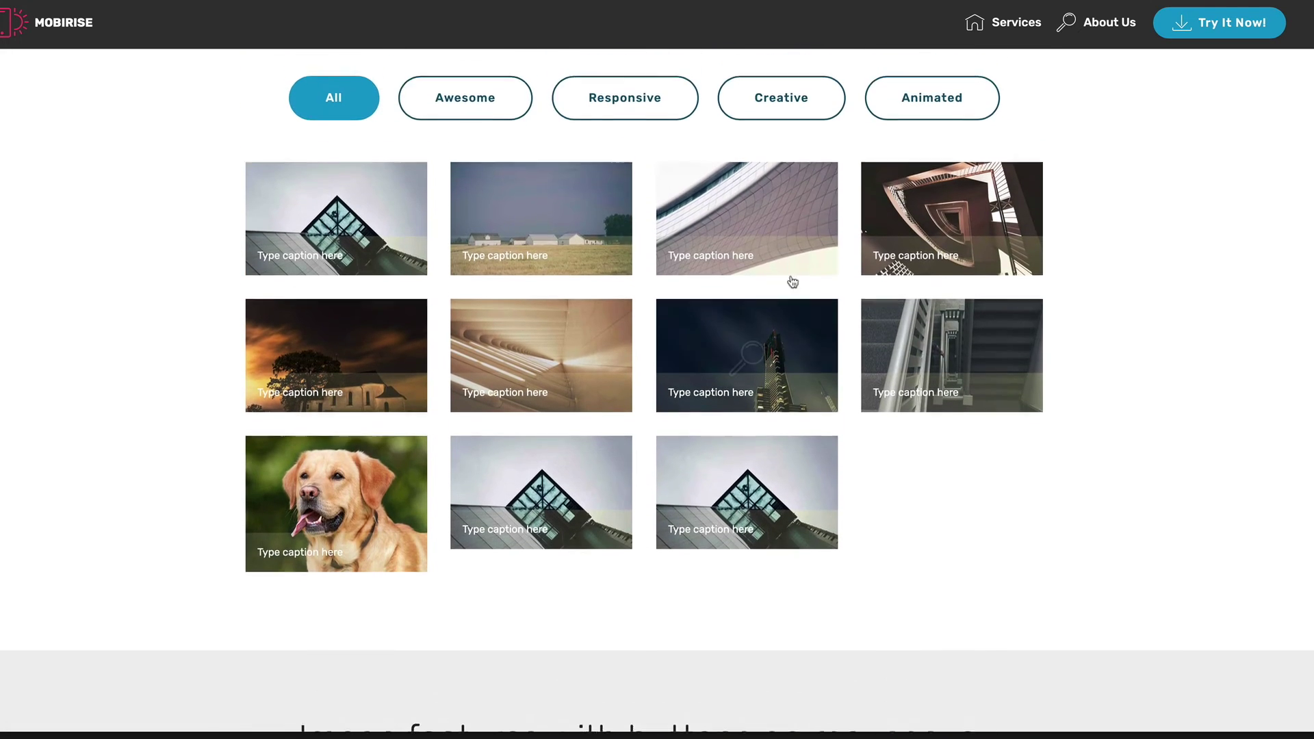
click(470, 122)
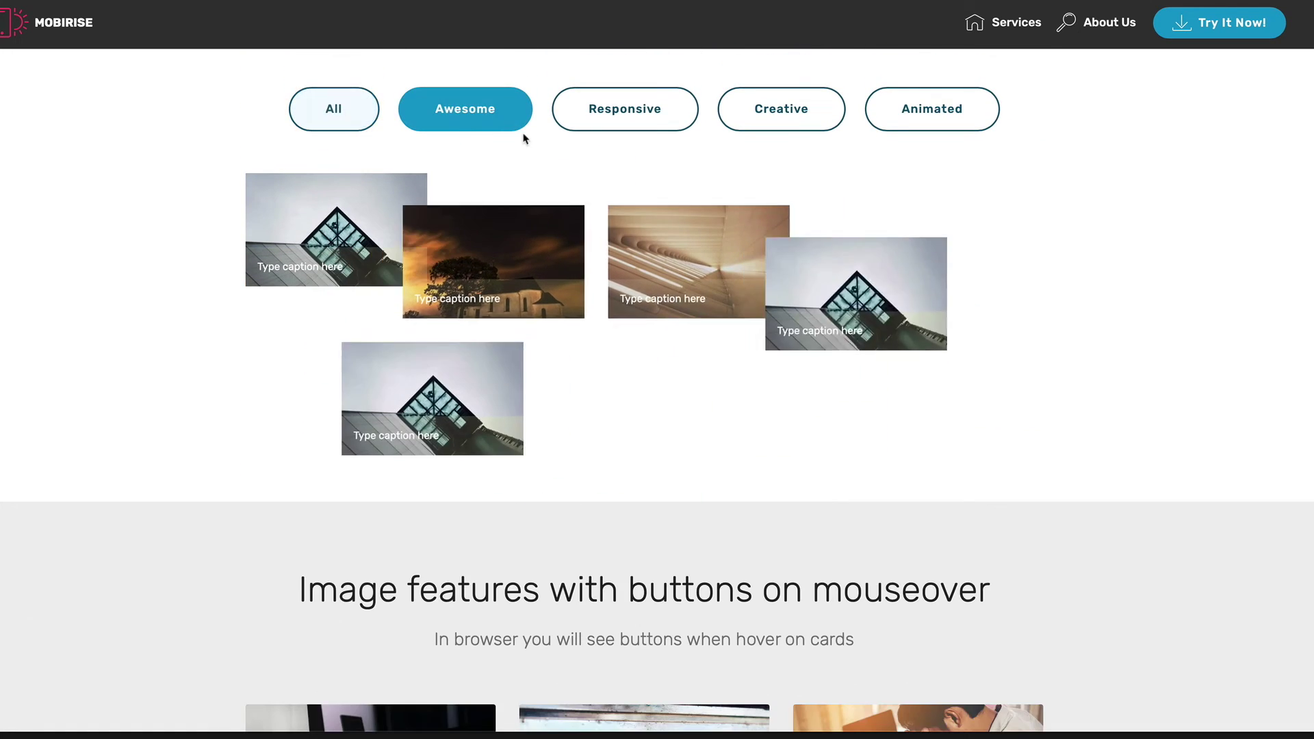
Filter the gallery by Responsive, Creative and Animated, view the second Animated photo enlarged, browse further images and close the enlarged view.
click(620, 118)
click(756, 118)
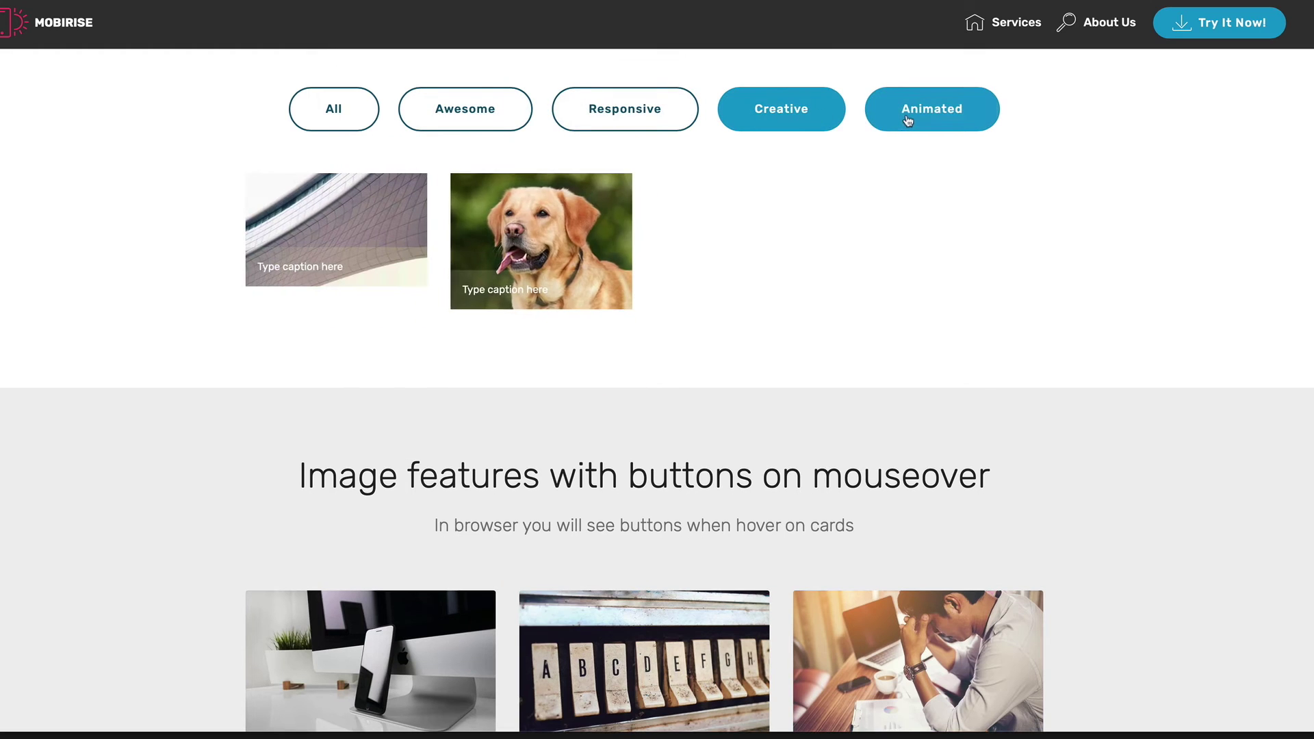
click(912, 129)
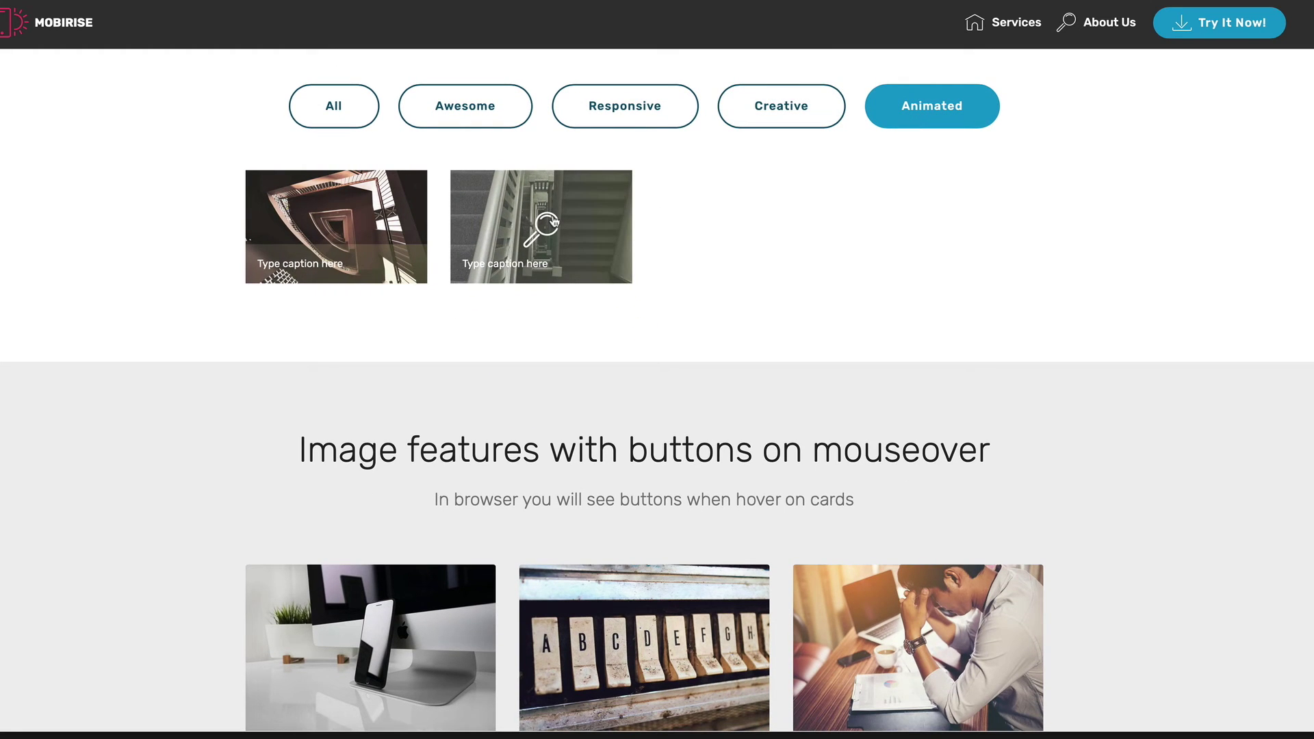
click(554, 221)
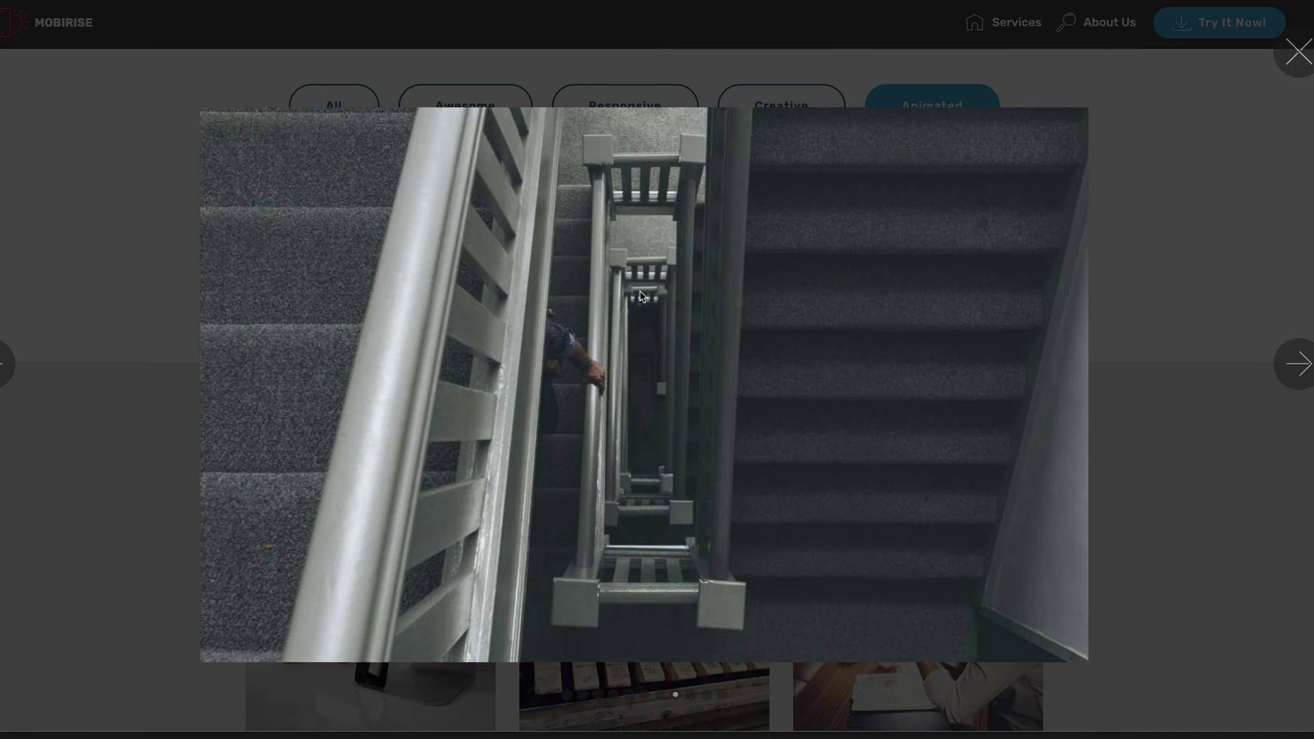
click(1296, 370)
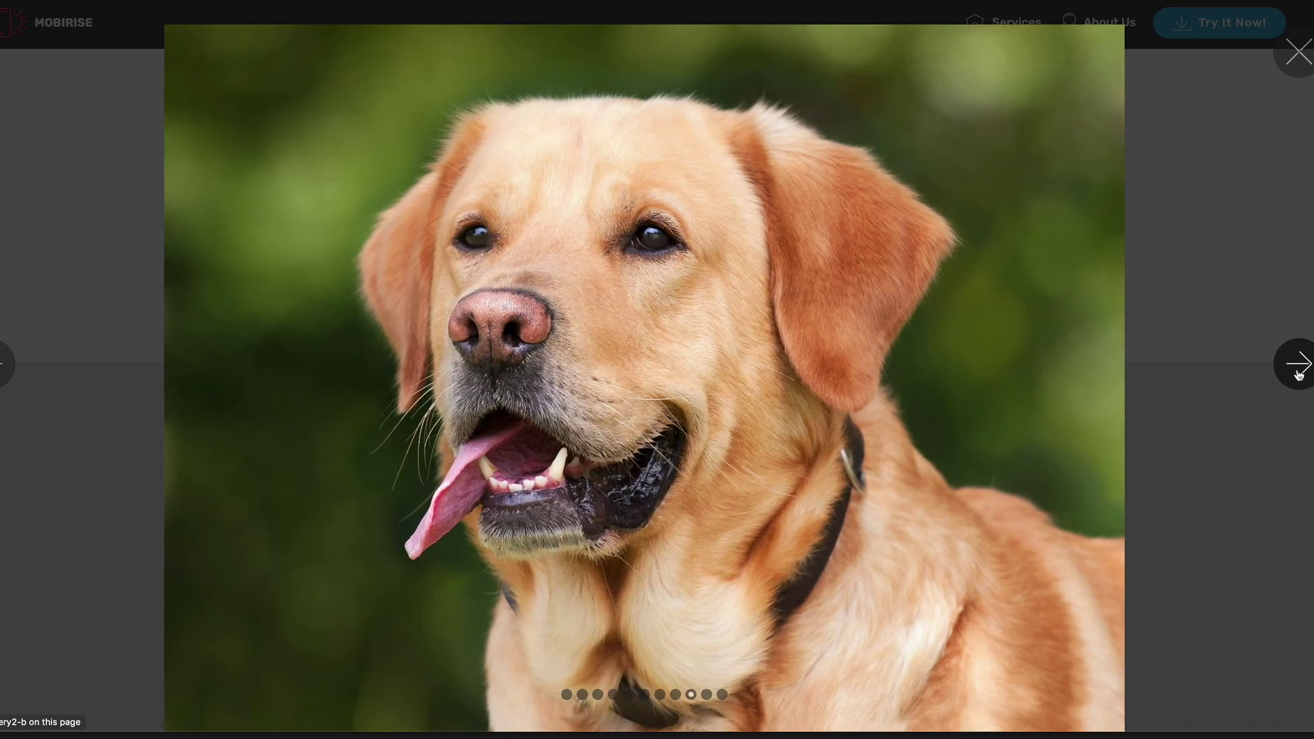
click(1298, 373)
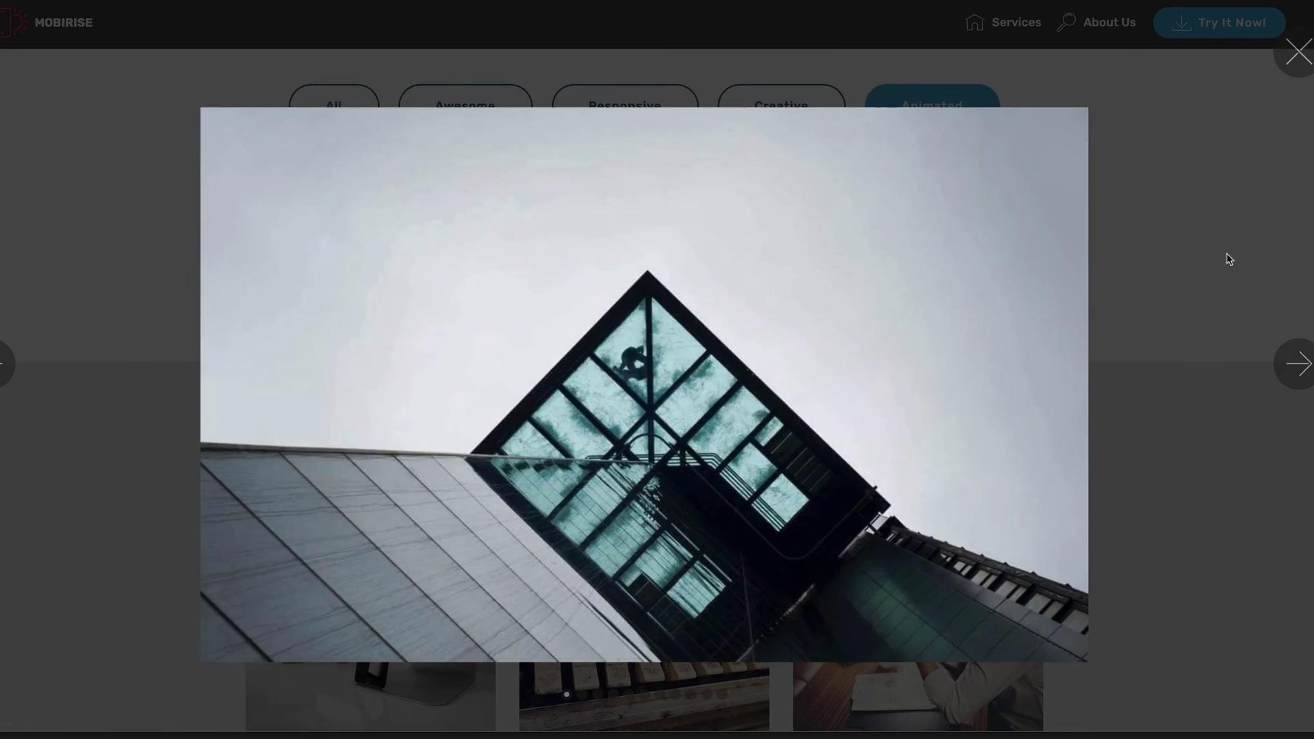
click(1227, 258)
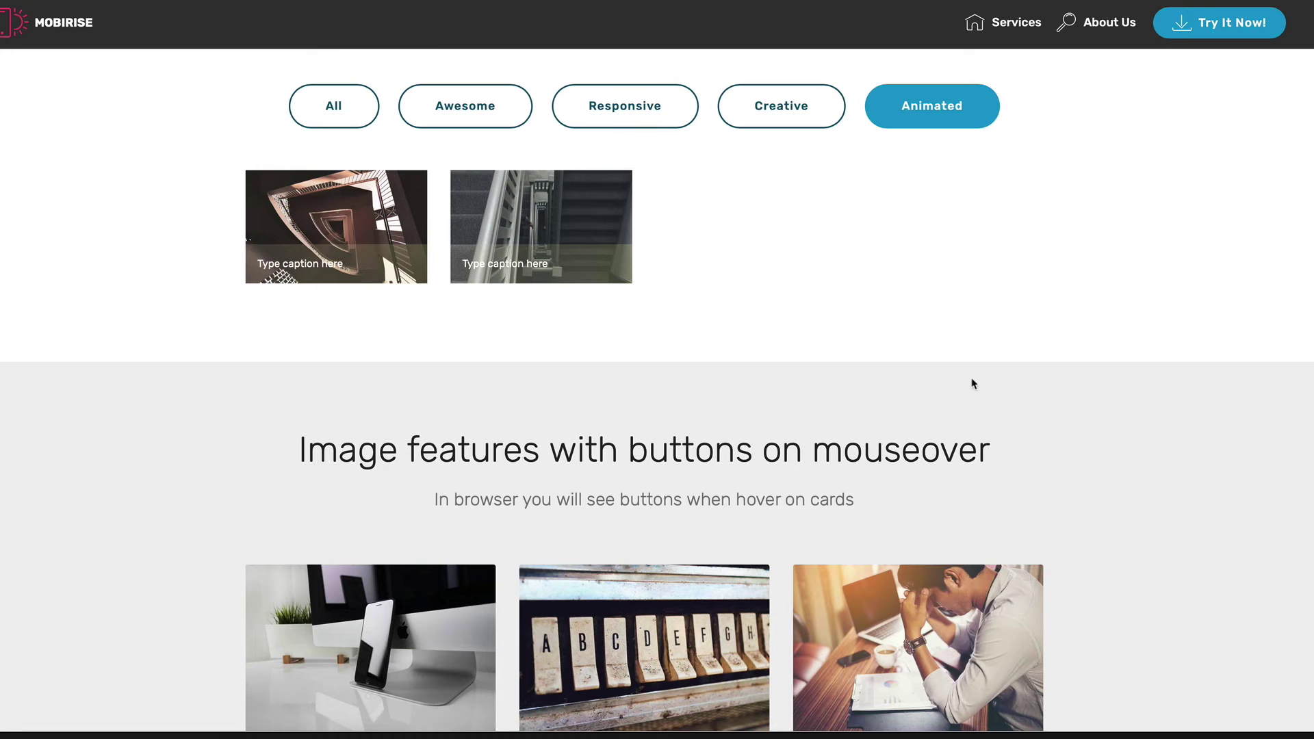
Check the mouseover buttons on the Unique Style and Mobile Friendly cards, and view the blocks below them.
scroll(962, 381, down, 5)
mouse_move(930, 343)
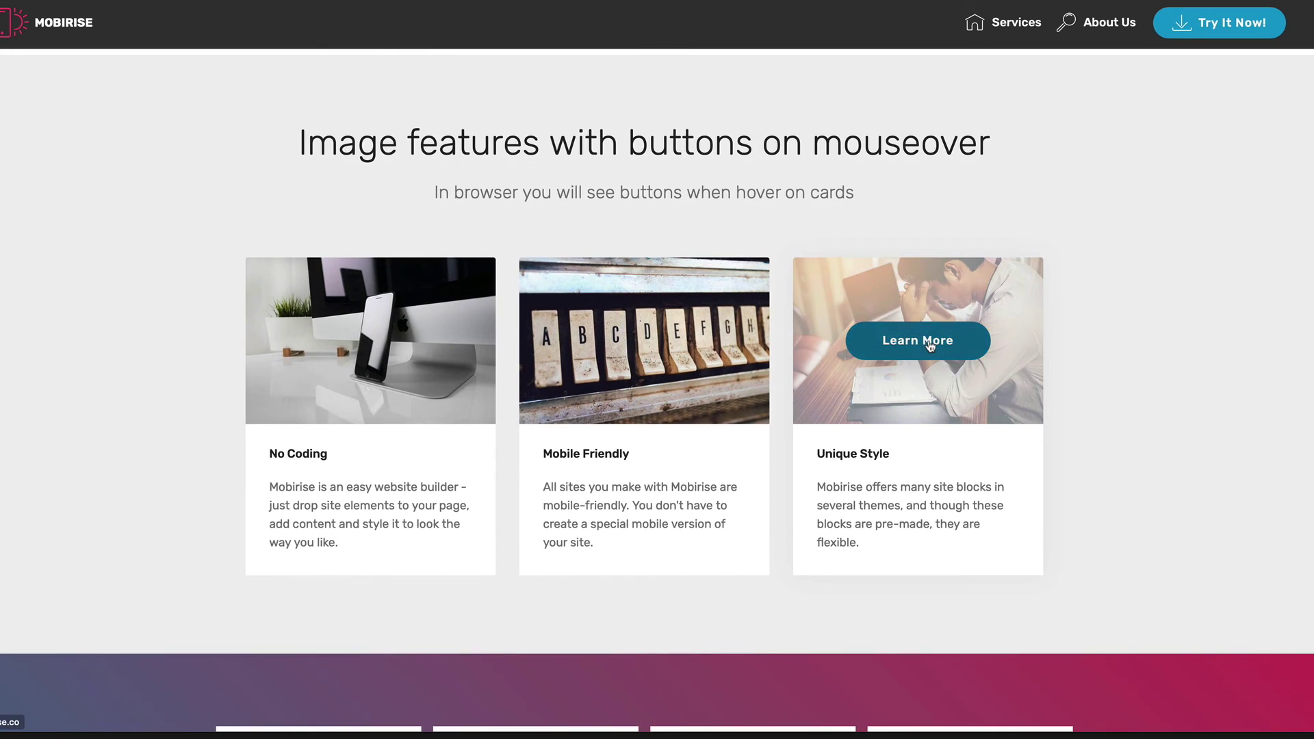
mouse_move(671, 473)
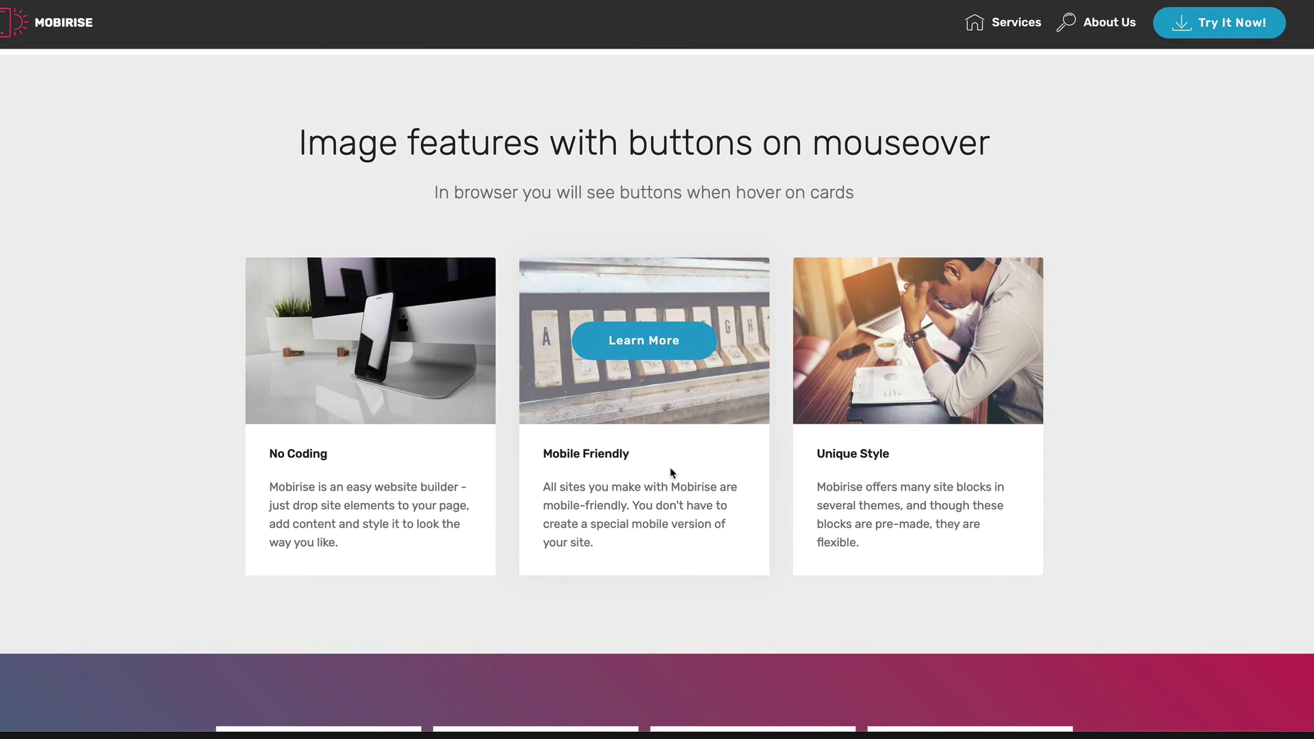
scroll(671, 474, down, 6)
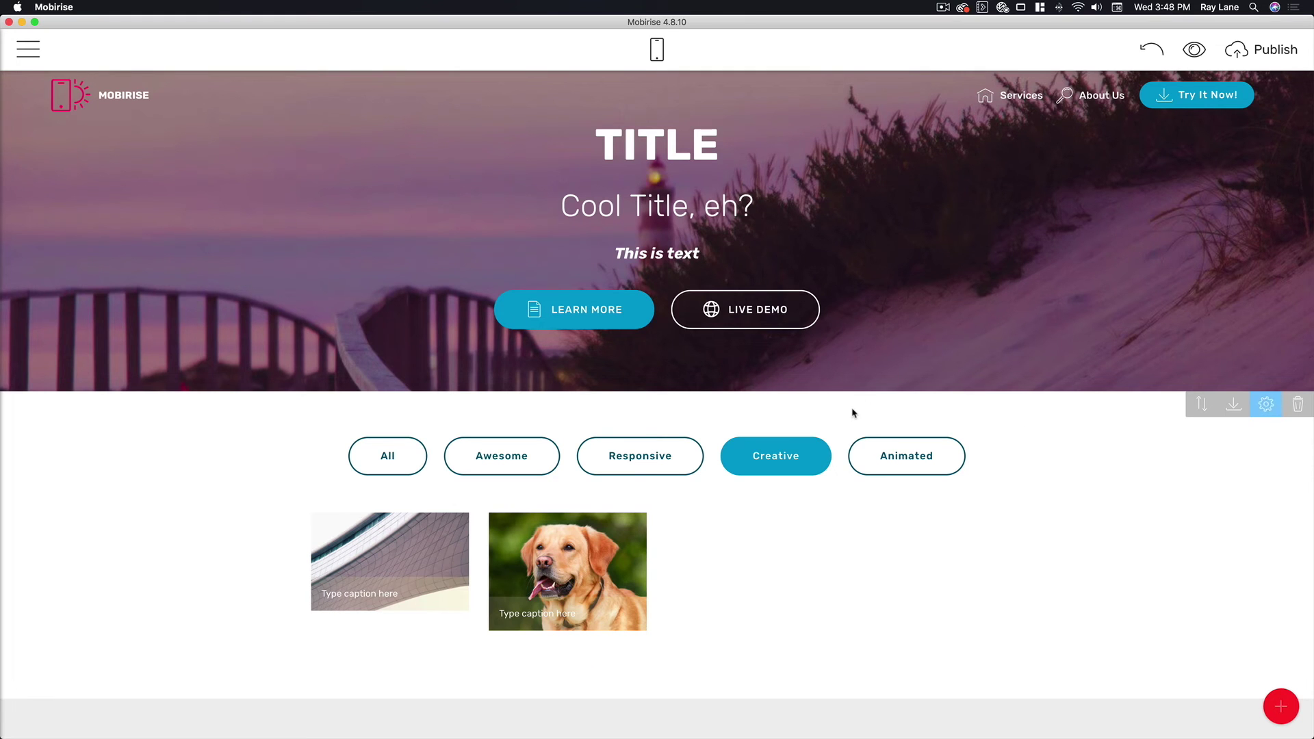
Return to the Mobirise editor and review the Test2 page down to the contact form and back to its beginning.
scroll(853, 413, down, 10)
scroll(853, 413, down, 10)
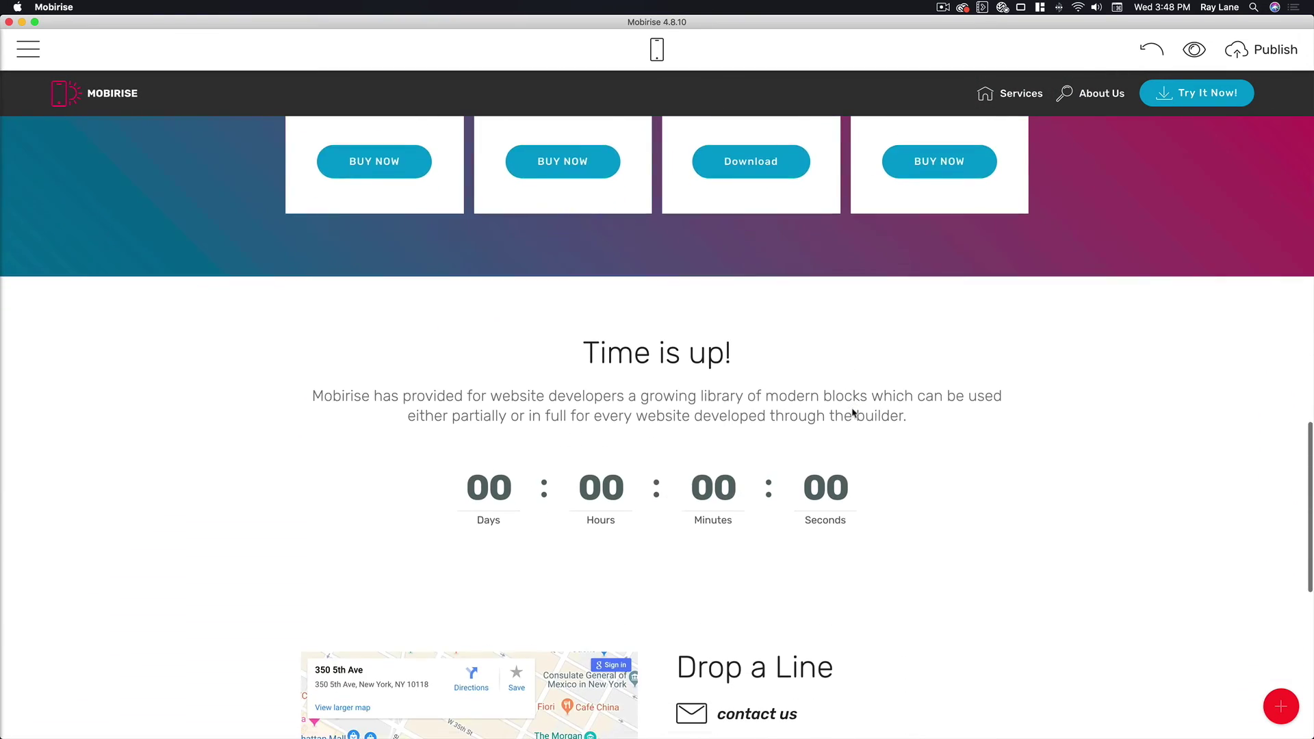
scroll(853, 413, down, 4)
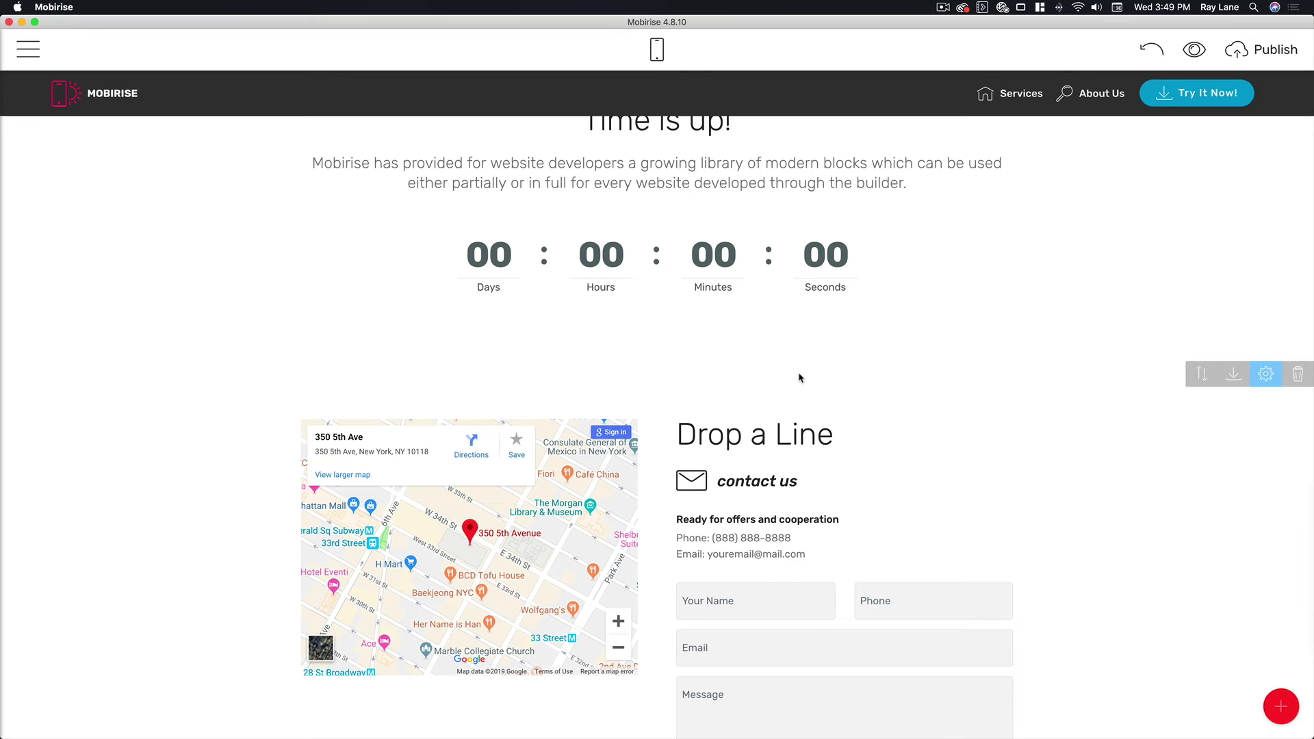
scroll(802, 349, up, 20)
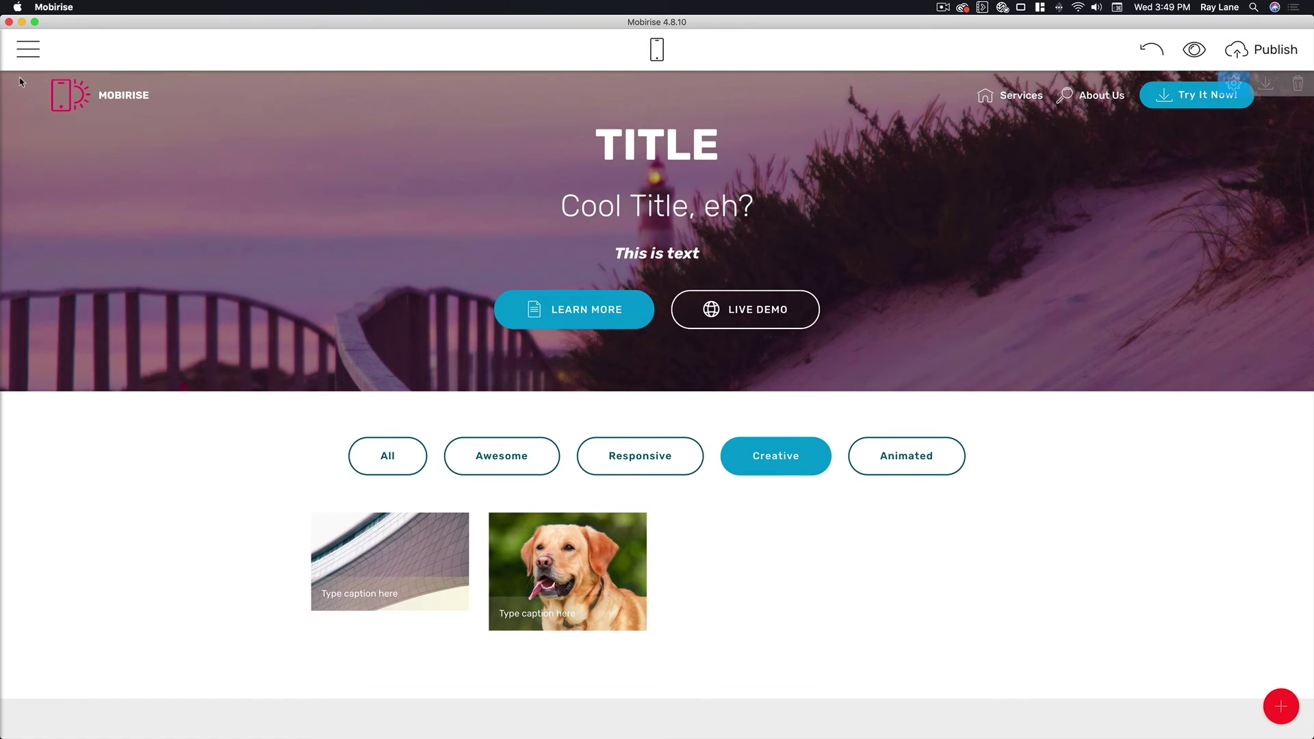
Open the Extensions list and log in to the account again with Facebook.
click(28, 49)
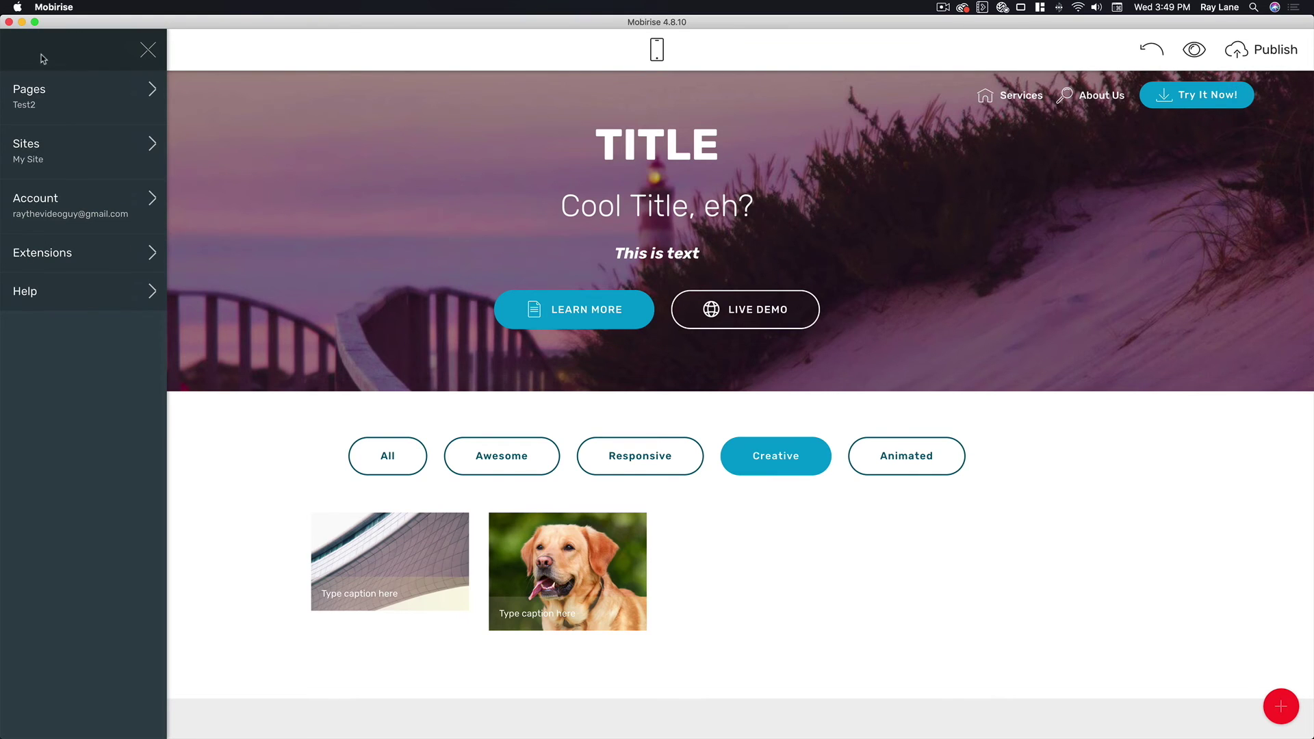
click(55, 257)
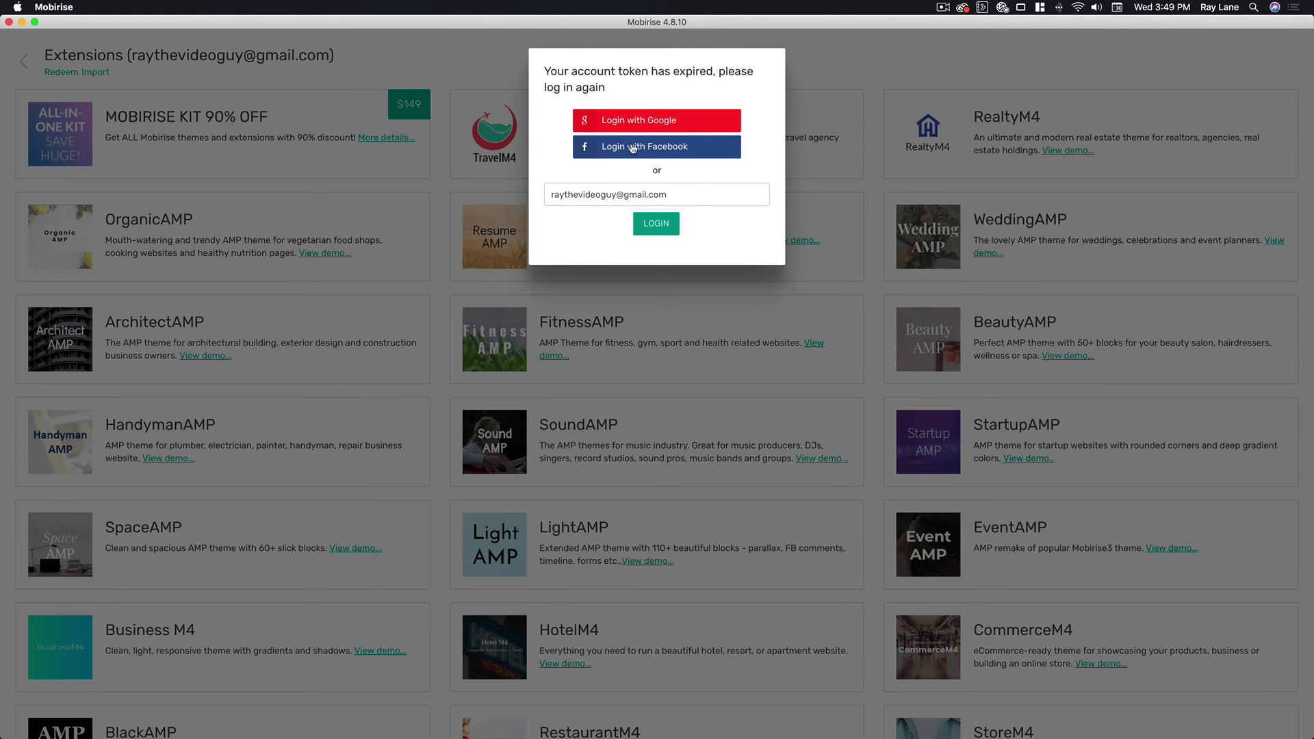
click(660, 148)
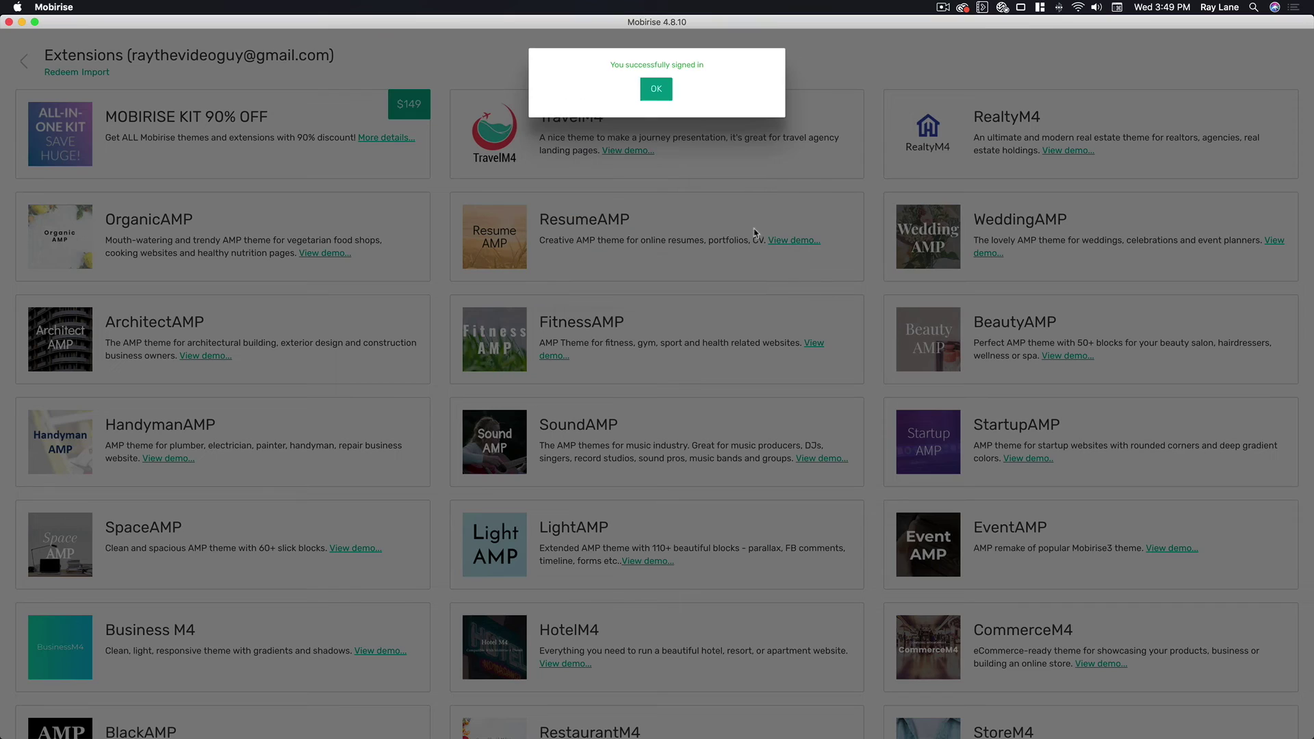
click(660, 87)
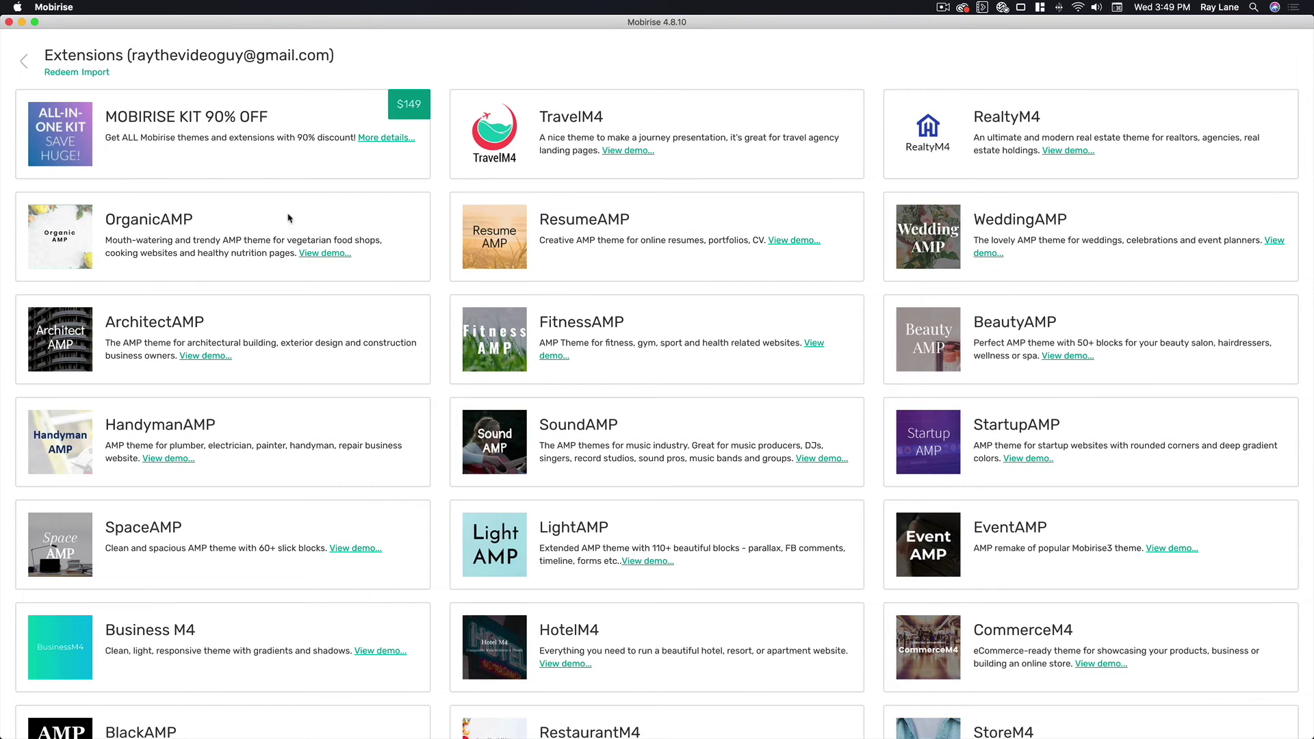
Look through the full list of available themes and add-ons, and return to its beginning.
scroll(337, 246, down, 20)
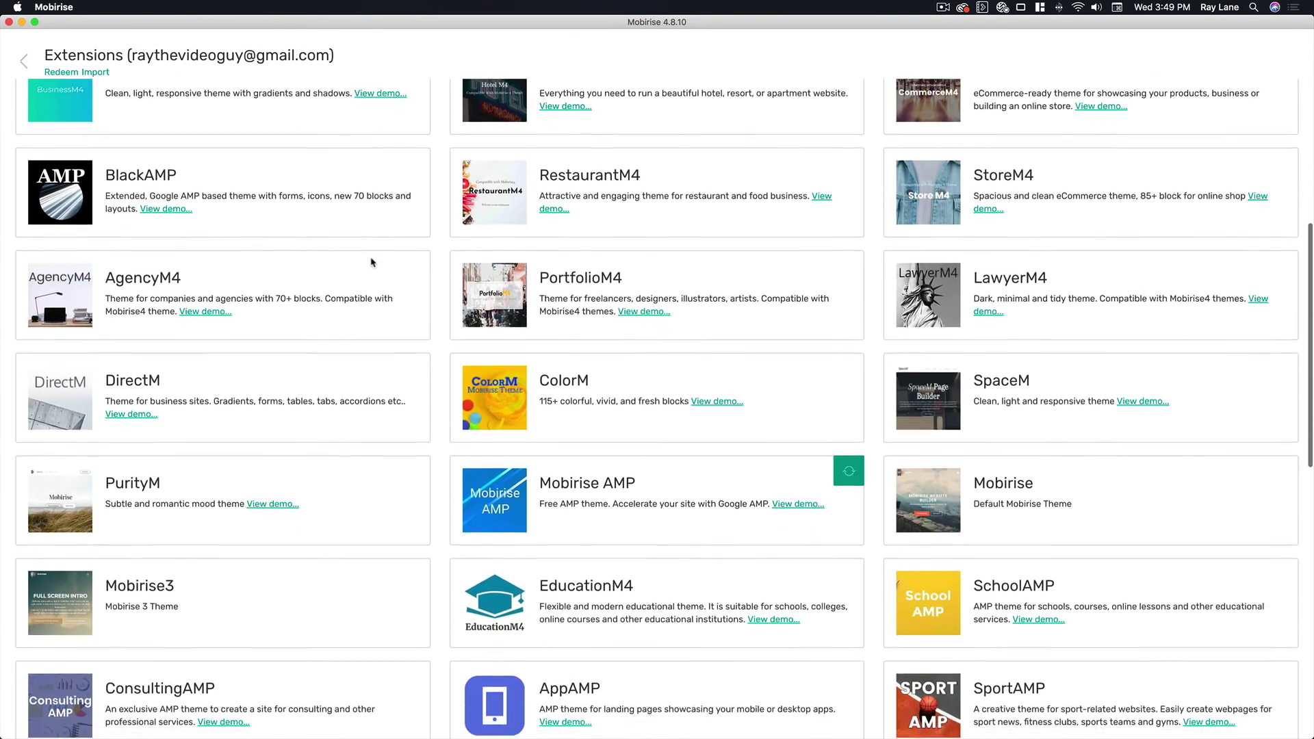
scroll(372, 263, down, 12)
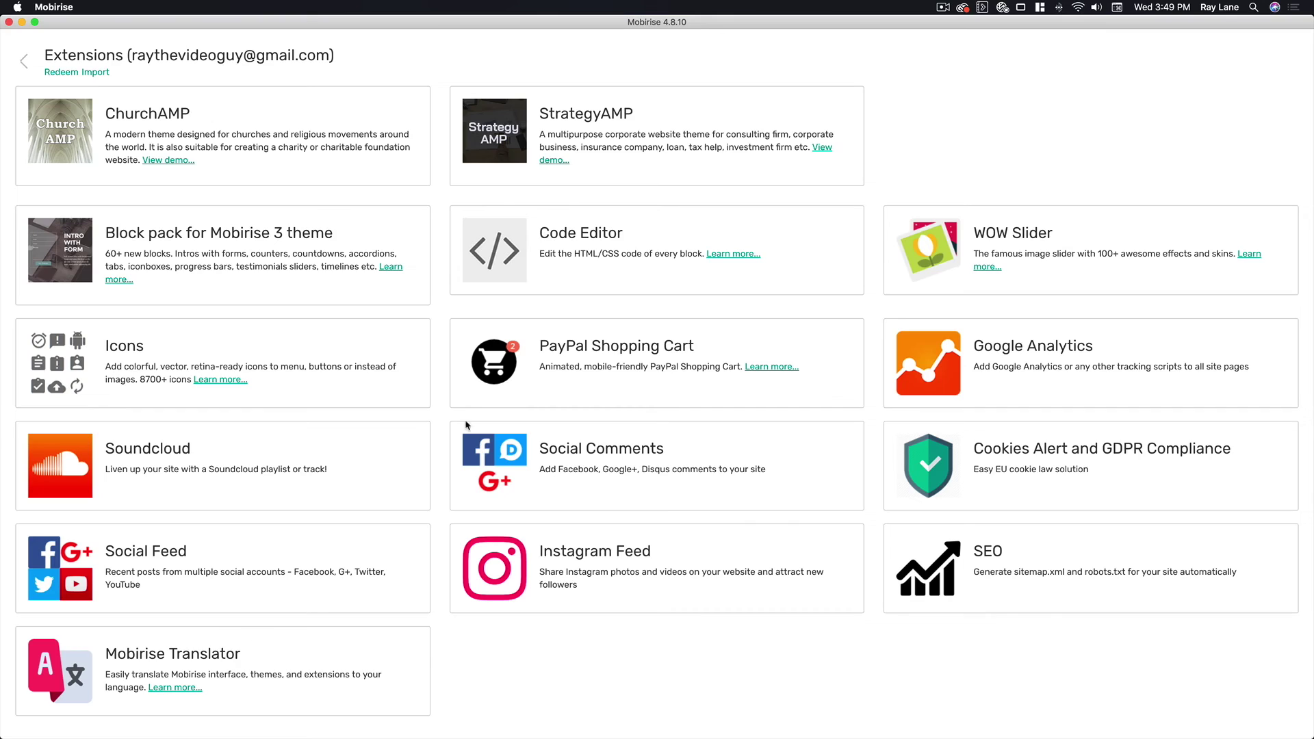
scroll(434, 391, up, 20)
scroll(432, 395, up, 10)
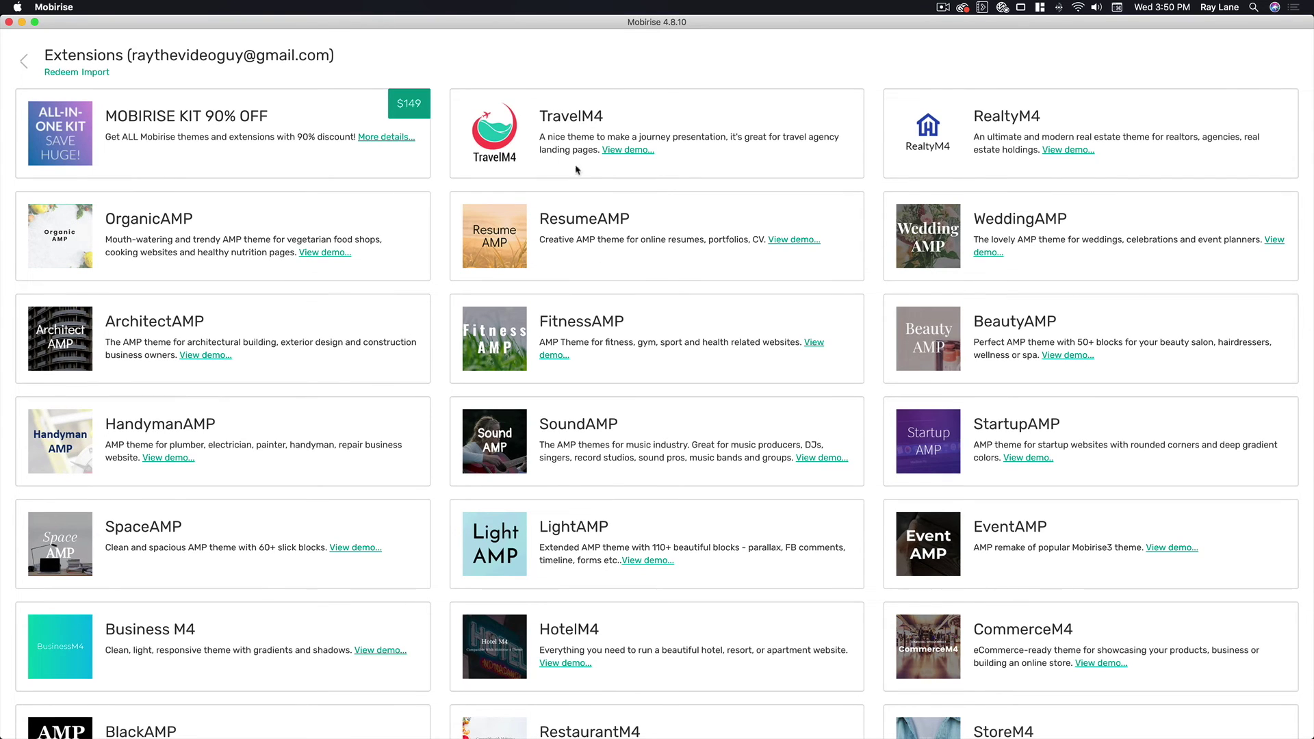
View the TravelM4 theme's demo page in the browser and open its Buy Now offer.
click(631, 150)
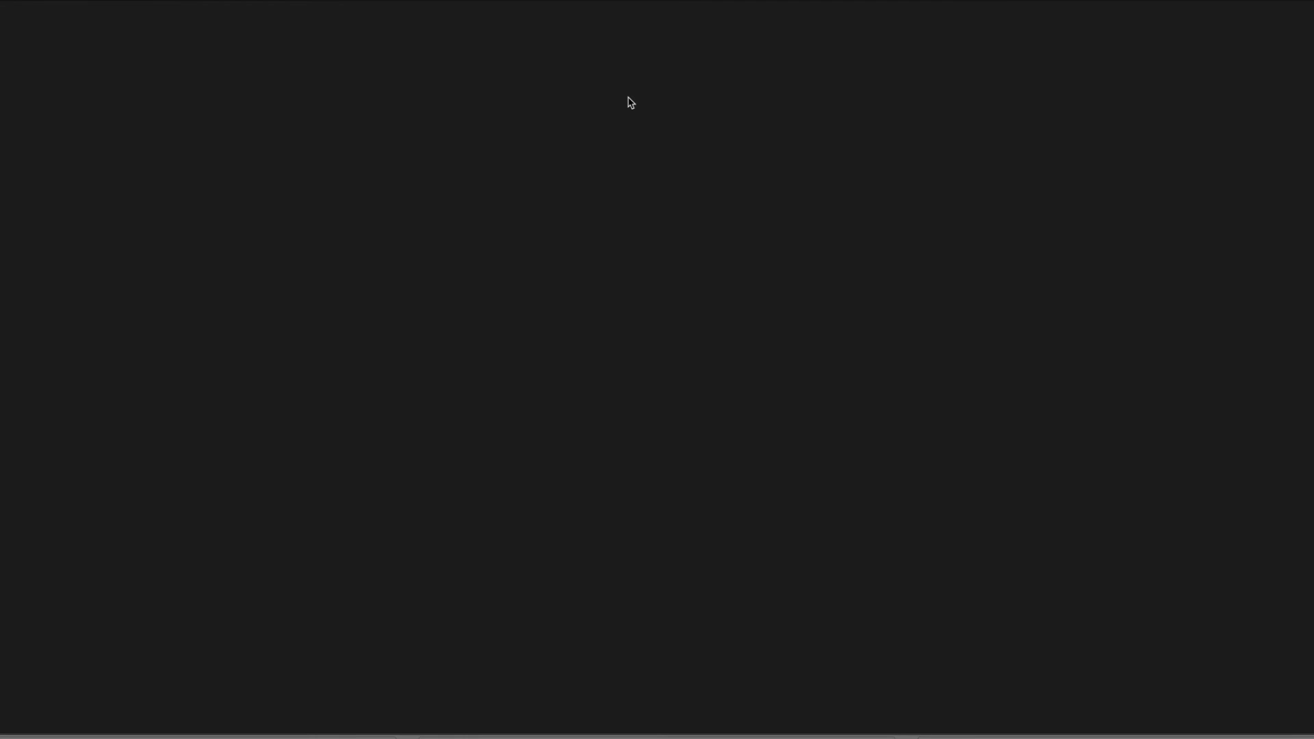
scroll(650, 198, down, 20)
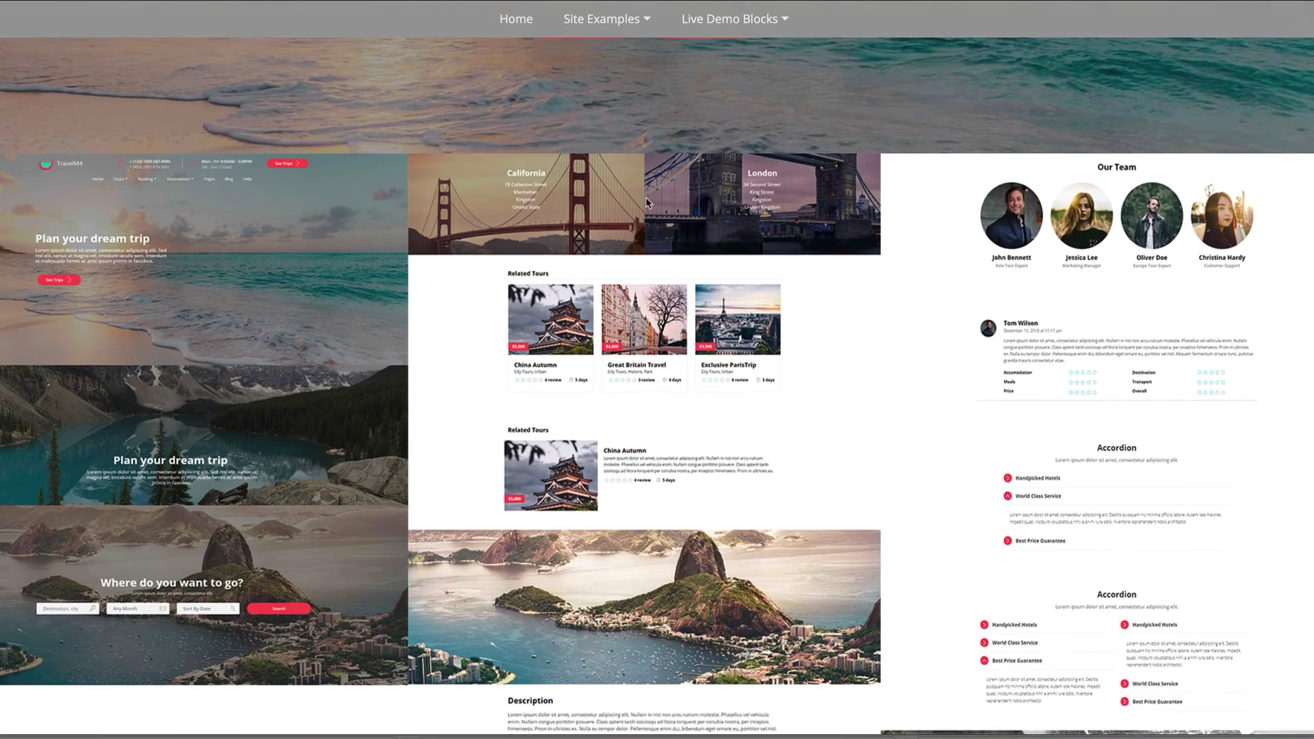
scroll(647, 204, down, 20)
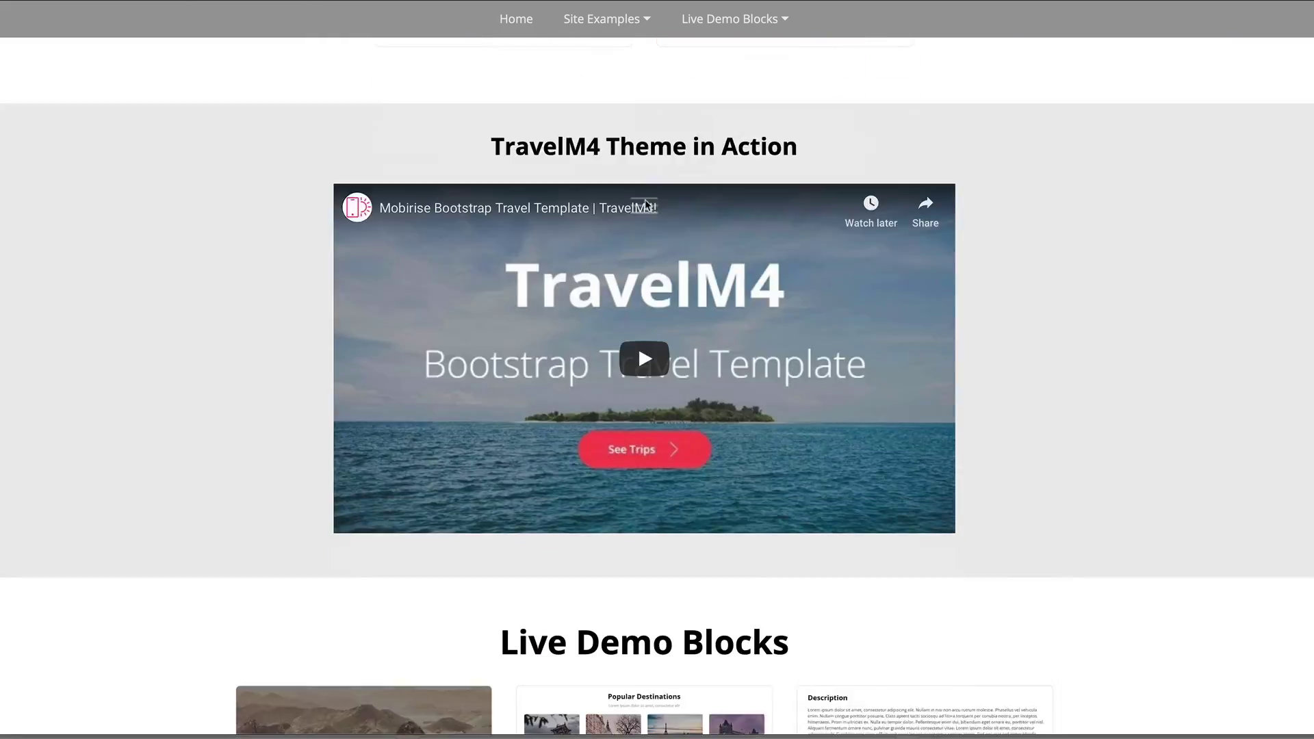
scroll(645, 201, up, 20)
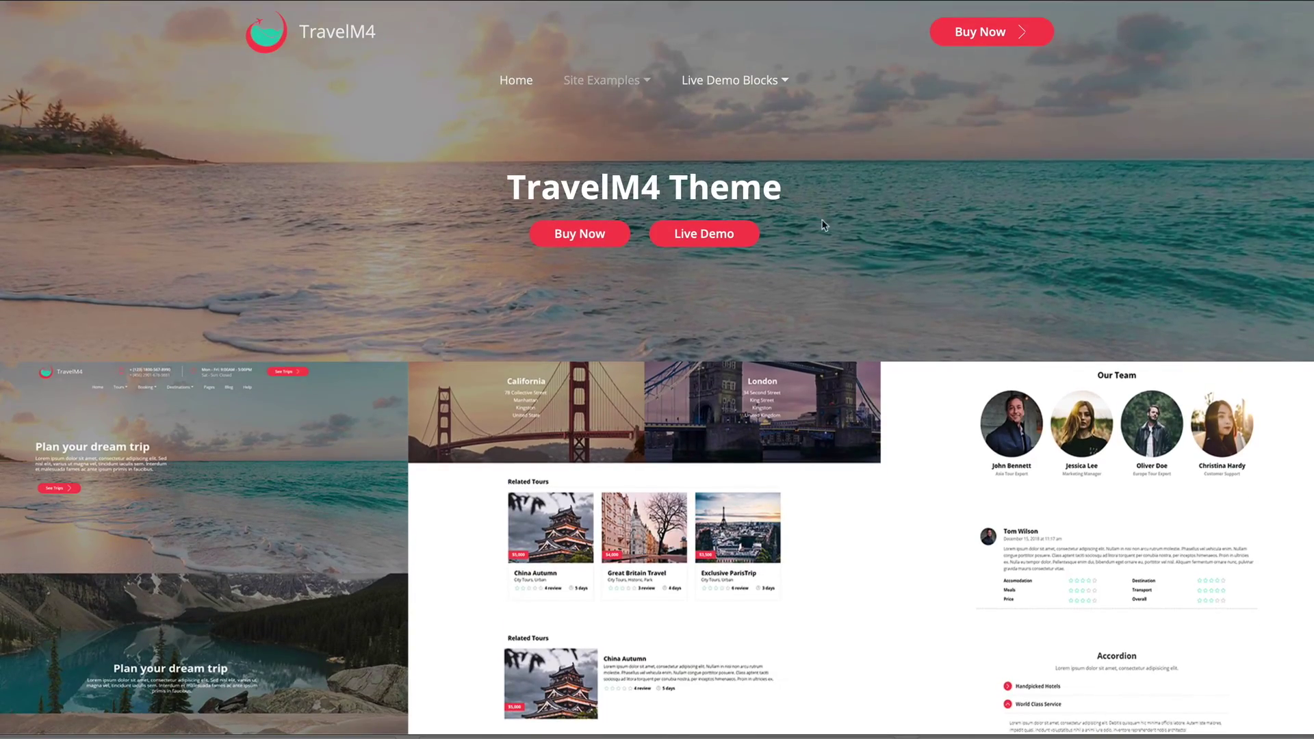
click(989, 33)
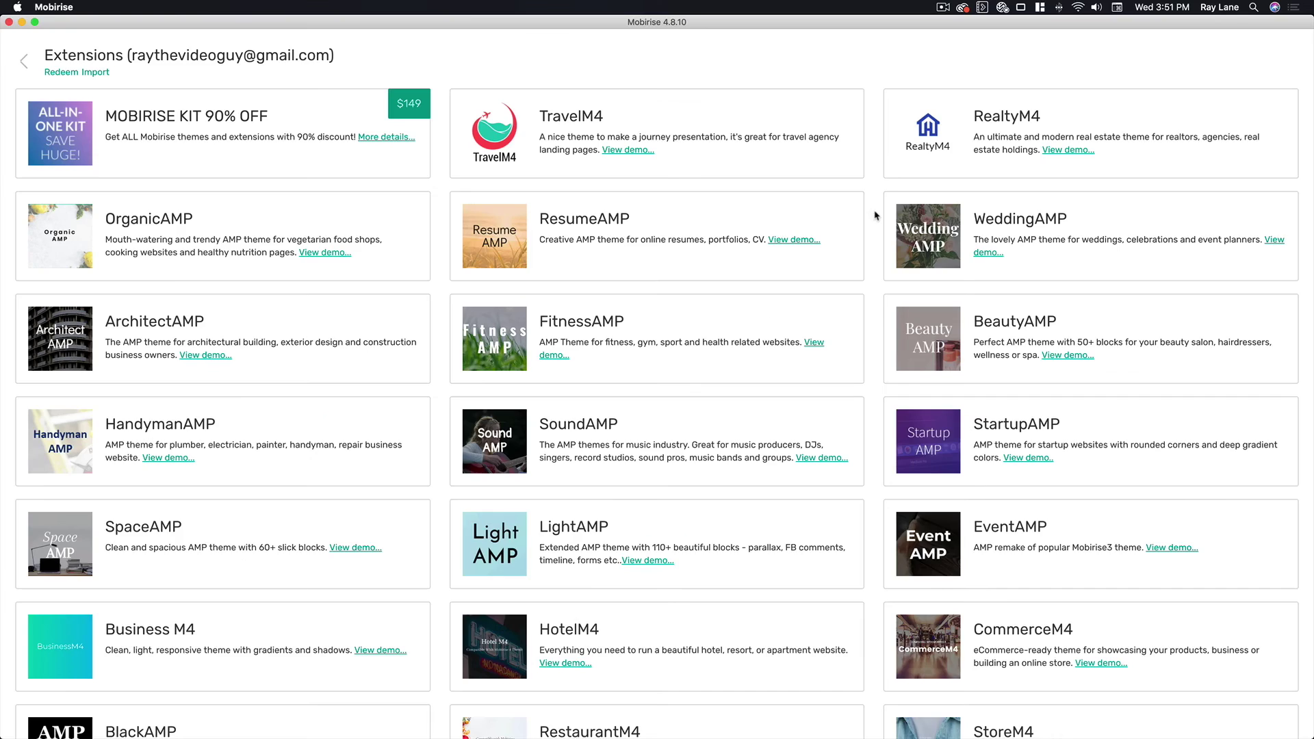
Back in Mobirise, browse the Extensions list down to add-ons such as Code Editor, PayPal Shopping Cart and Google Analytics.
scroll(712, 343, down, 10)
scroll(698, 374, down, 12)
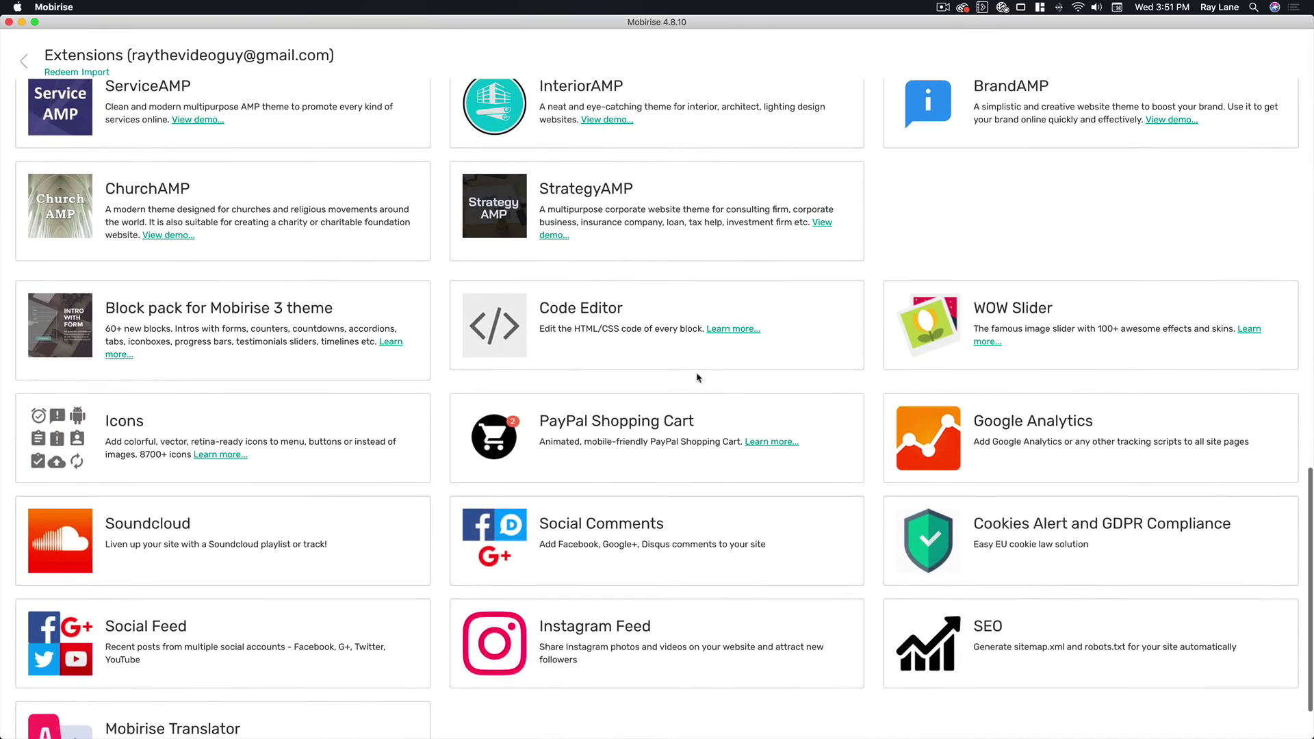